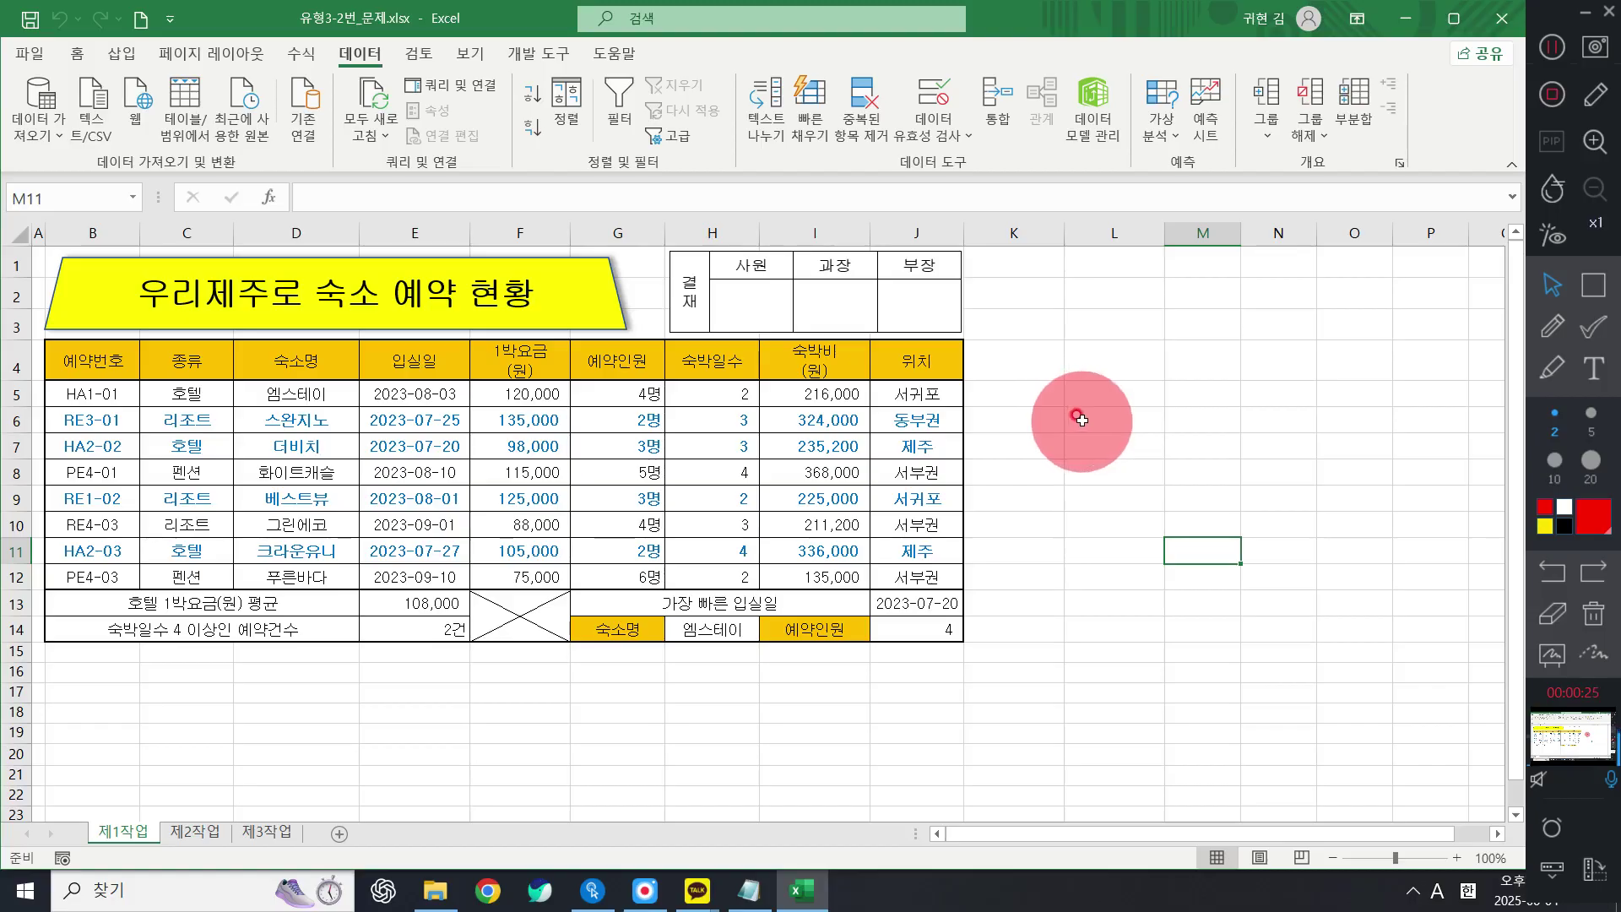
# Step: Copy the booking table B4:H12 from the 제1작업 sheet to cell B2 of the 제2작업 sheet
pyautogui.moveTo(112, 368); pyautogui.dragTo(707, 570)
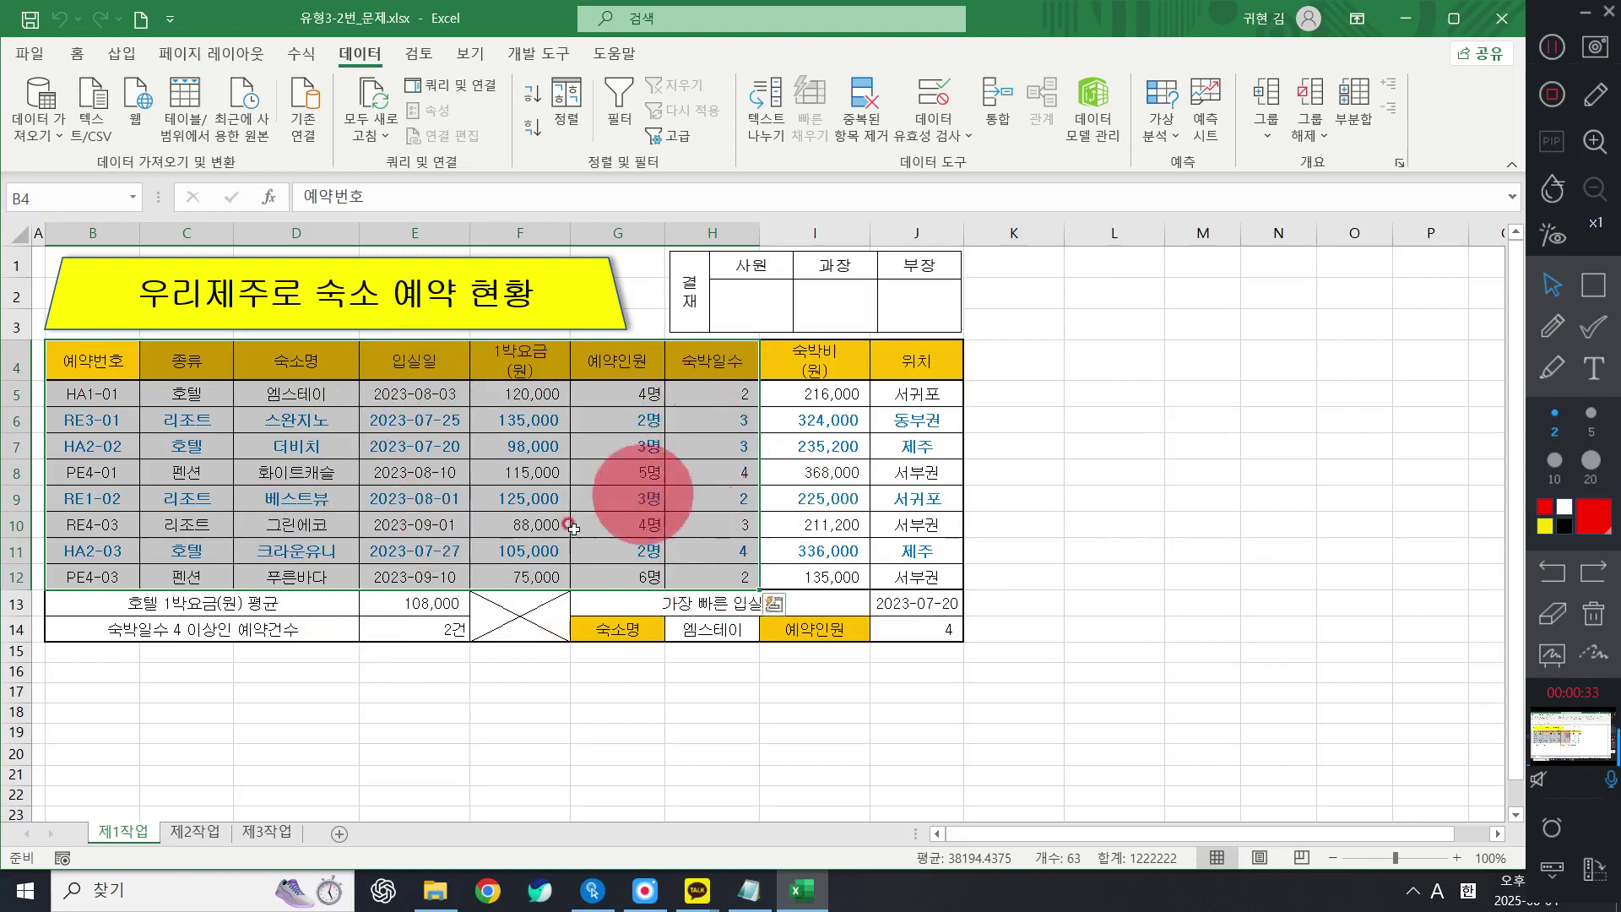
pyautogui.hotkey('ctrl', 'c')
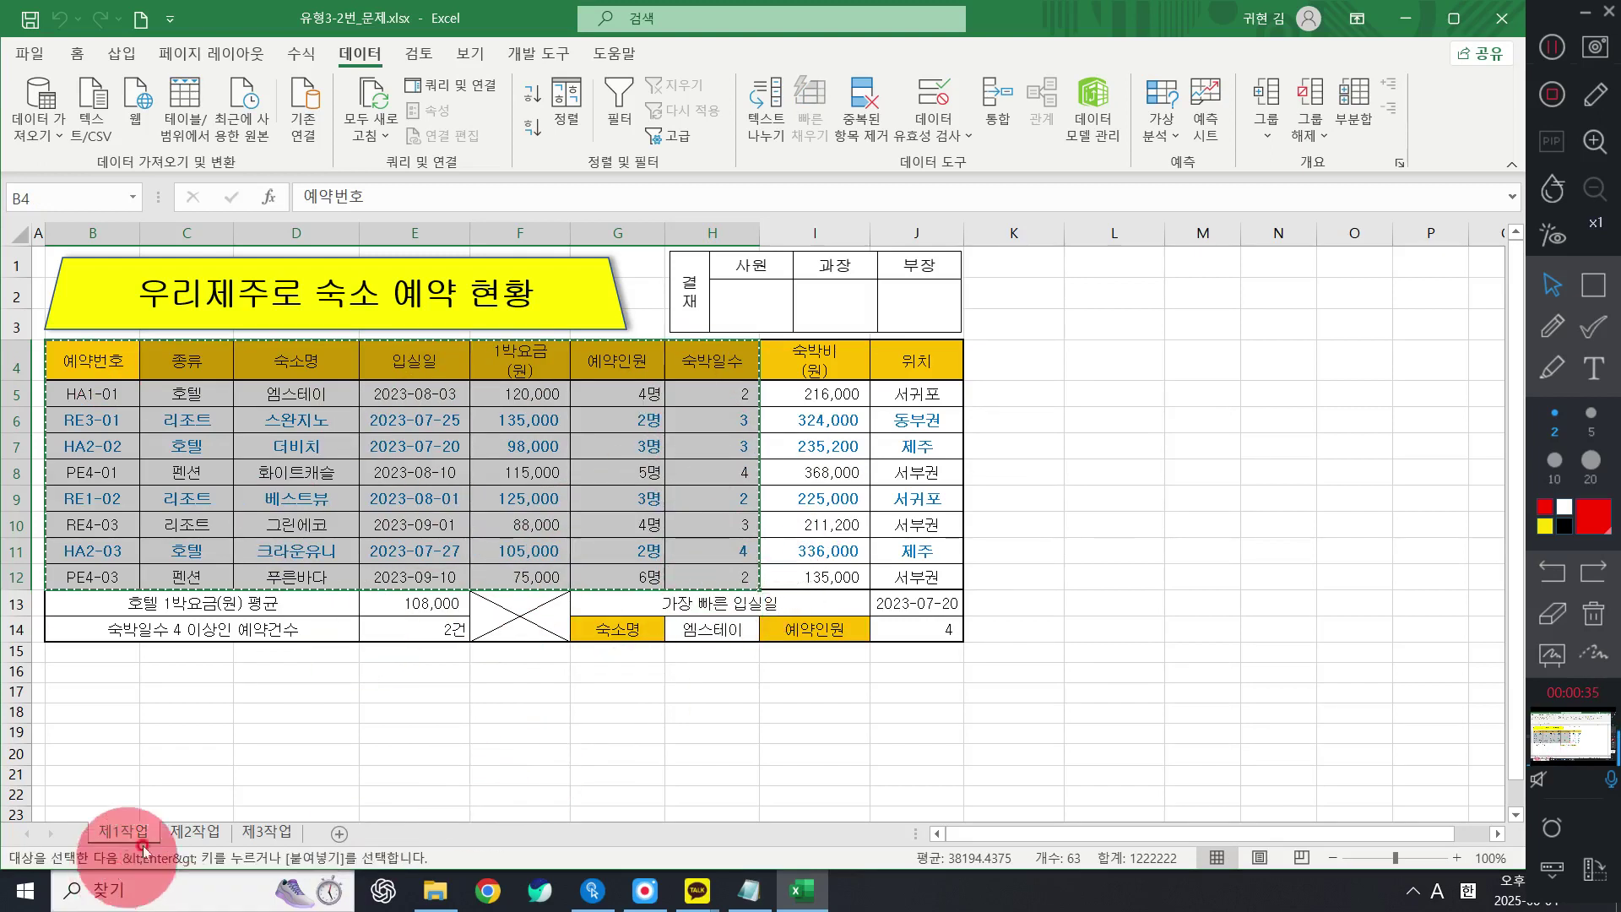
pyautogui.click(196, 834)
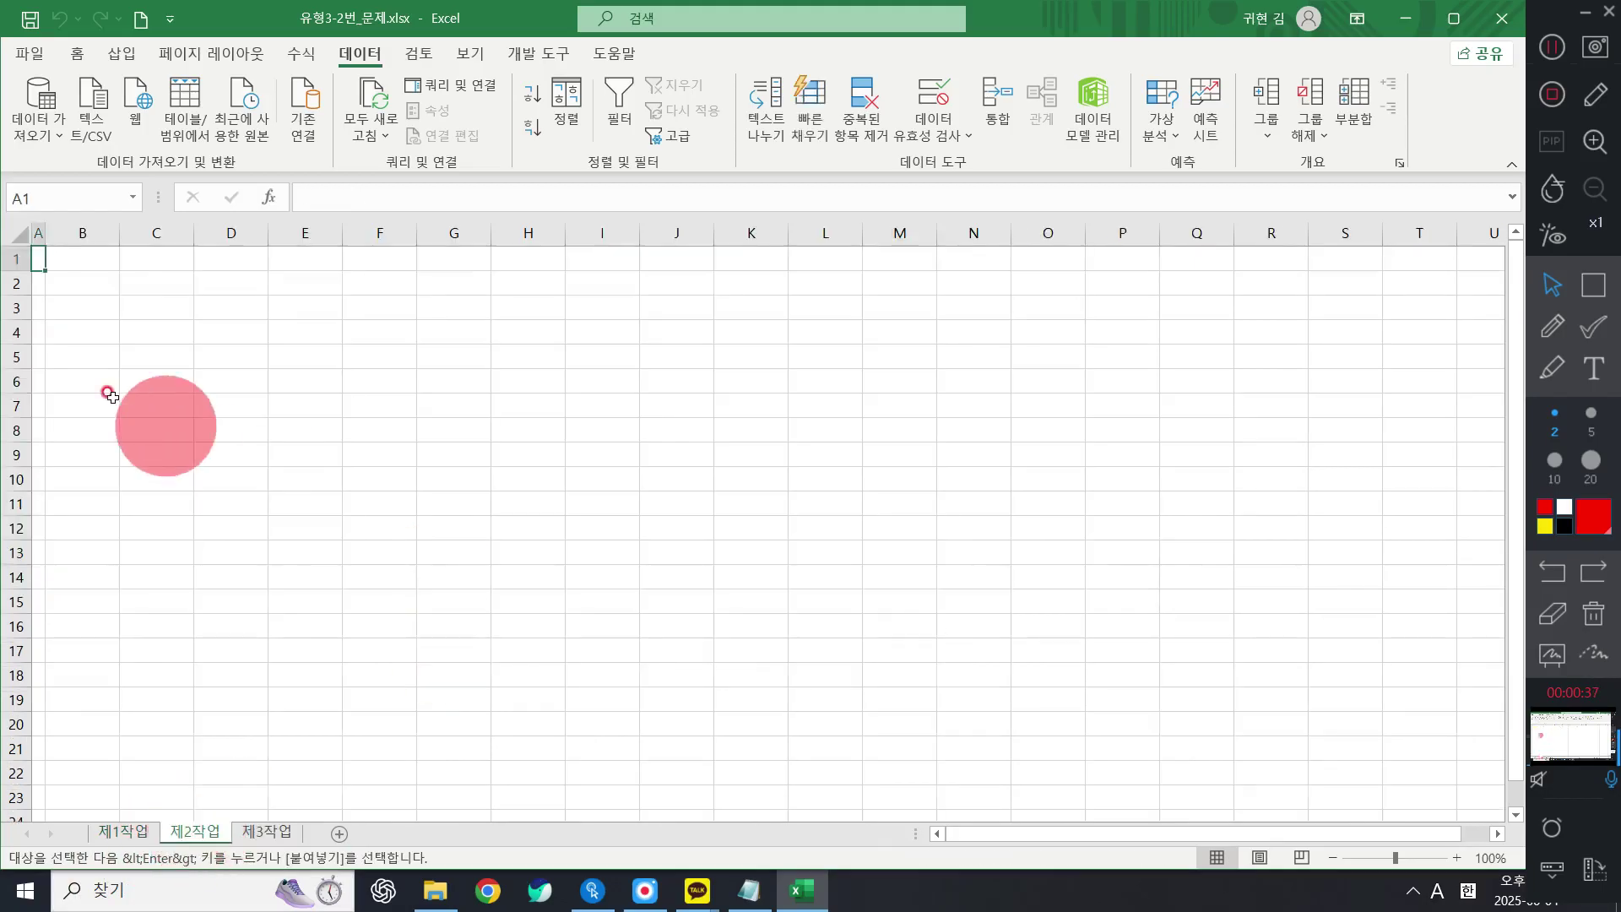
pyautogui.click(82, 283)
pyautogui.hotkey('ctrl', 'v')
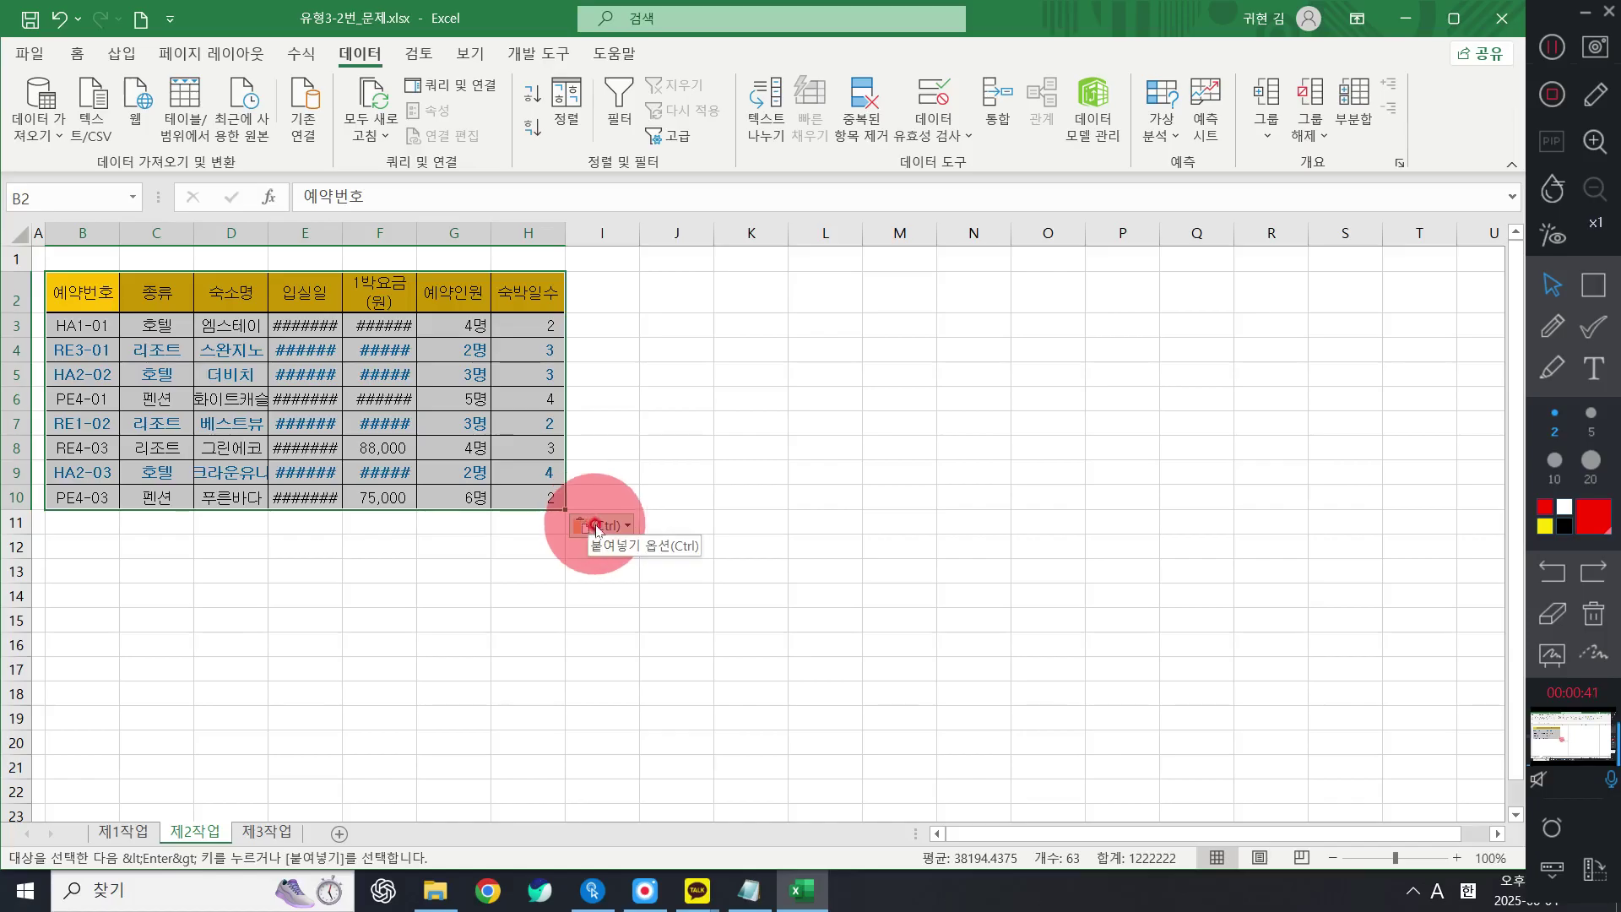
# Step: Apply the keep source column widths paste option to the pasted booking table
pyautogui.click(595, 527)
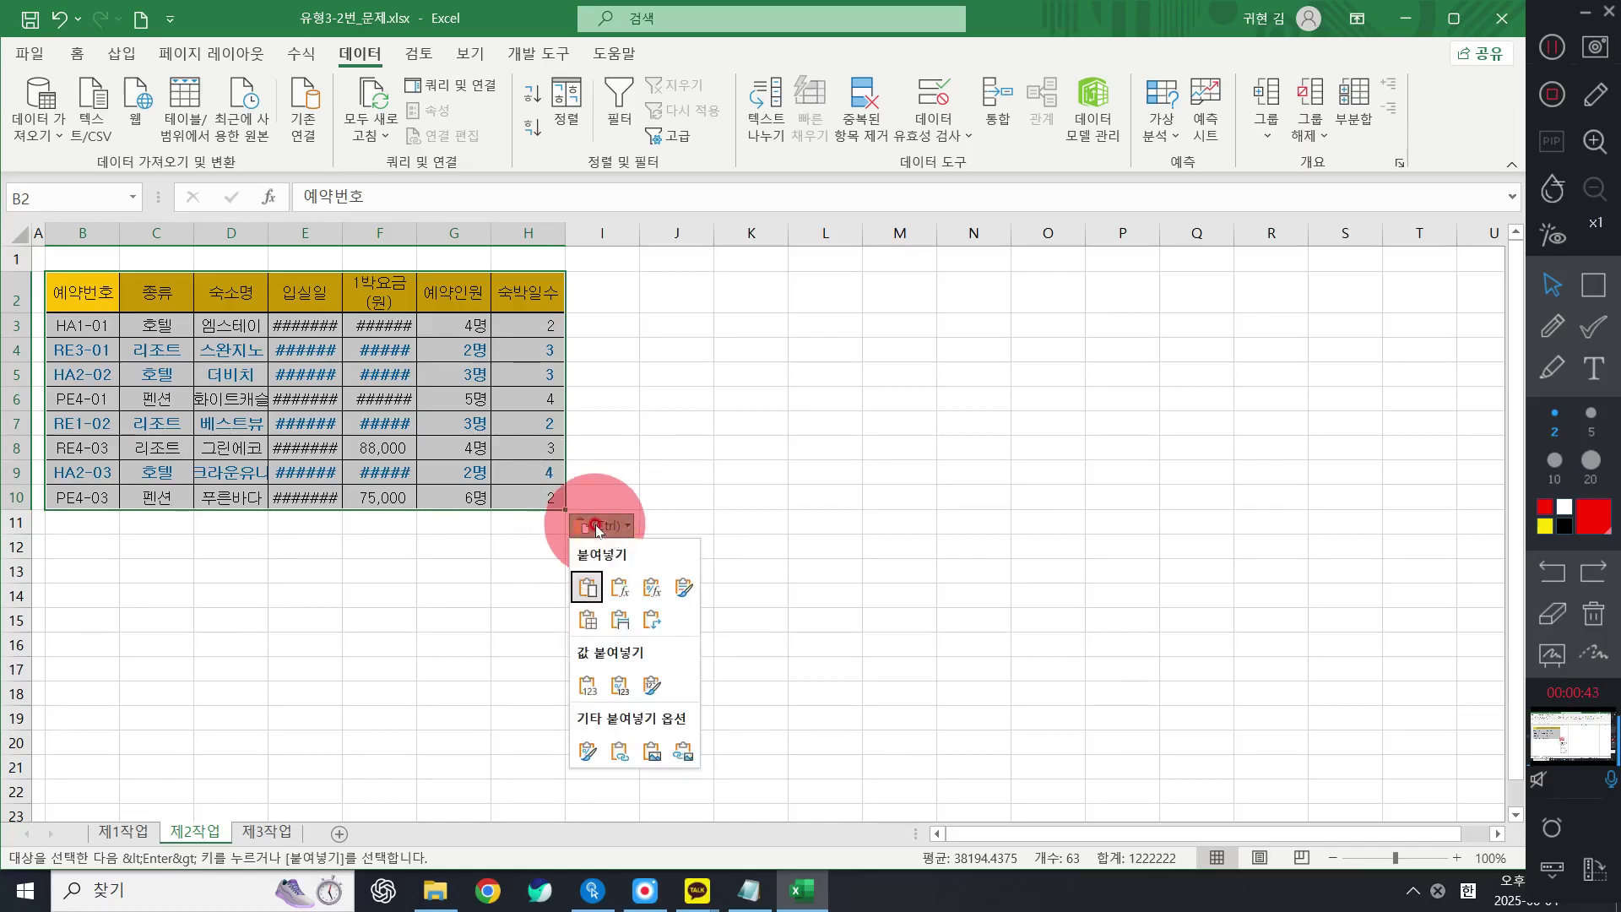
pyautogui.click(620, 628)
pyautogui.click(620, 627)
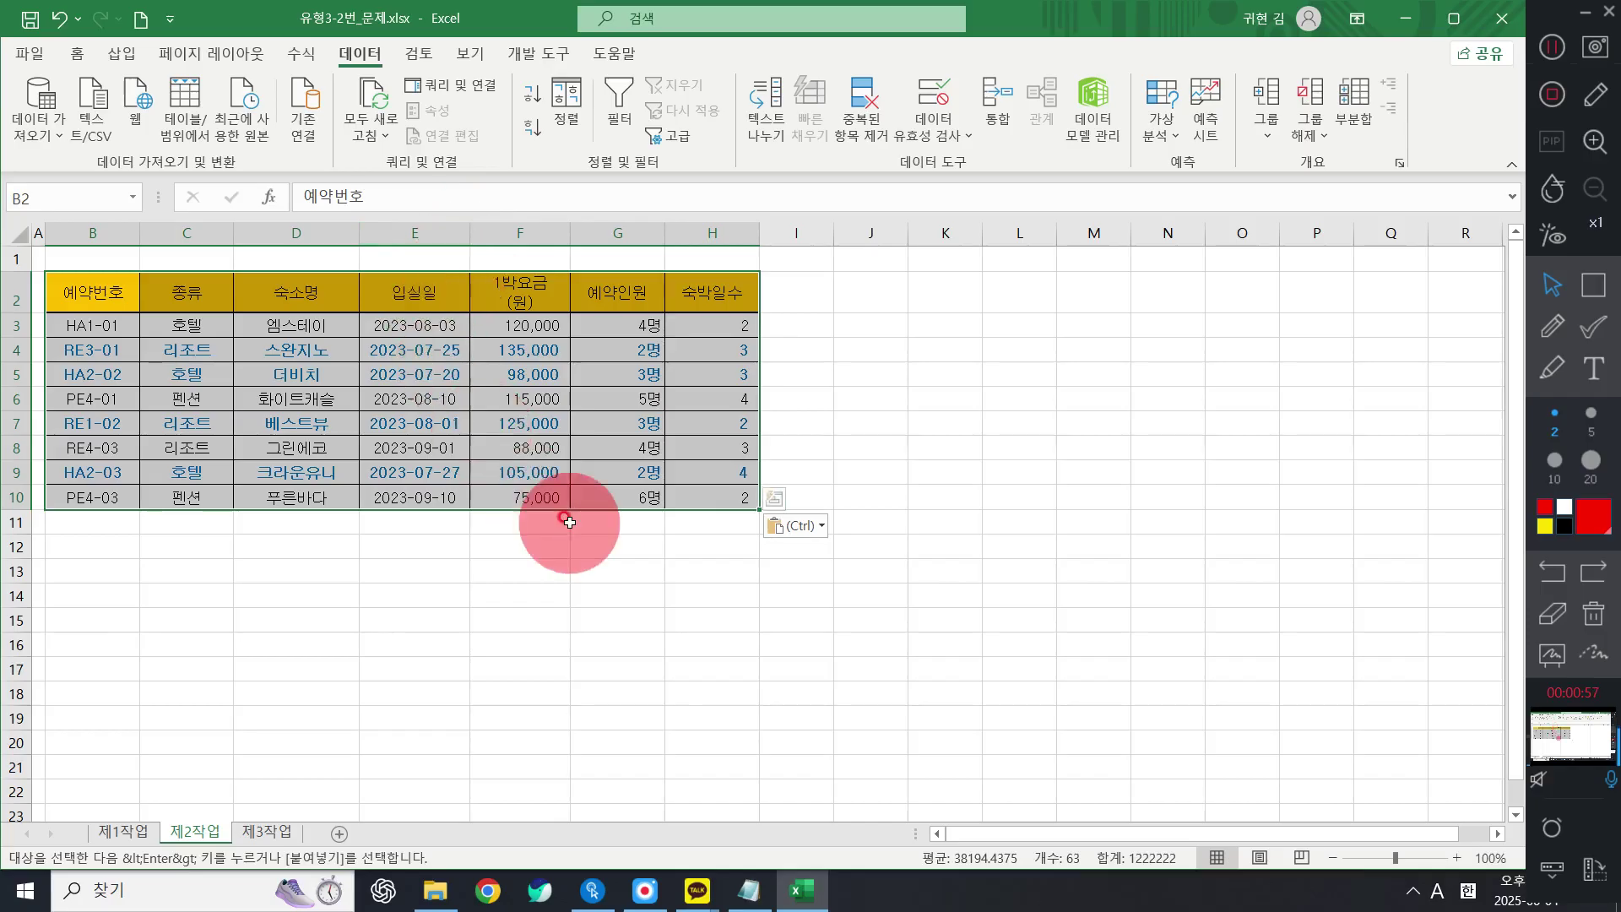
pyautogui.click(427, 494)
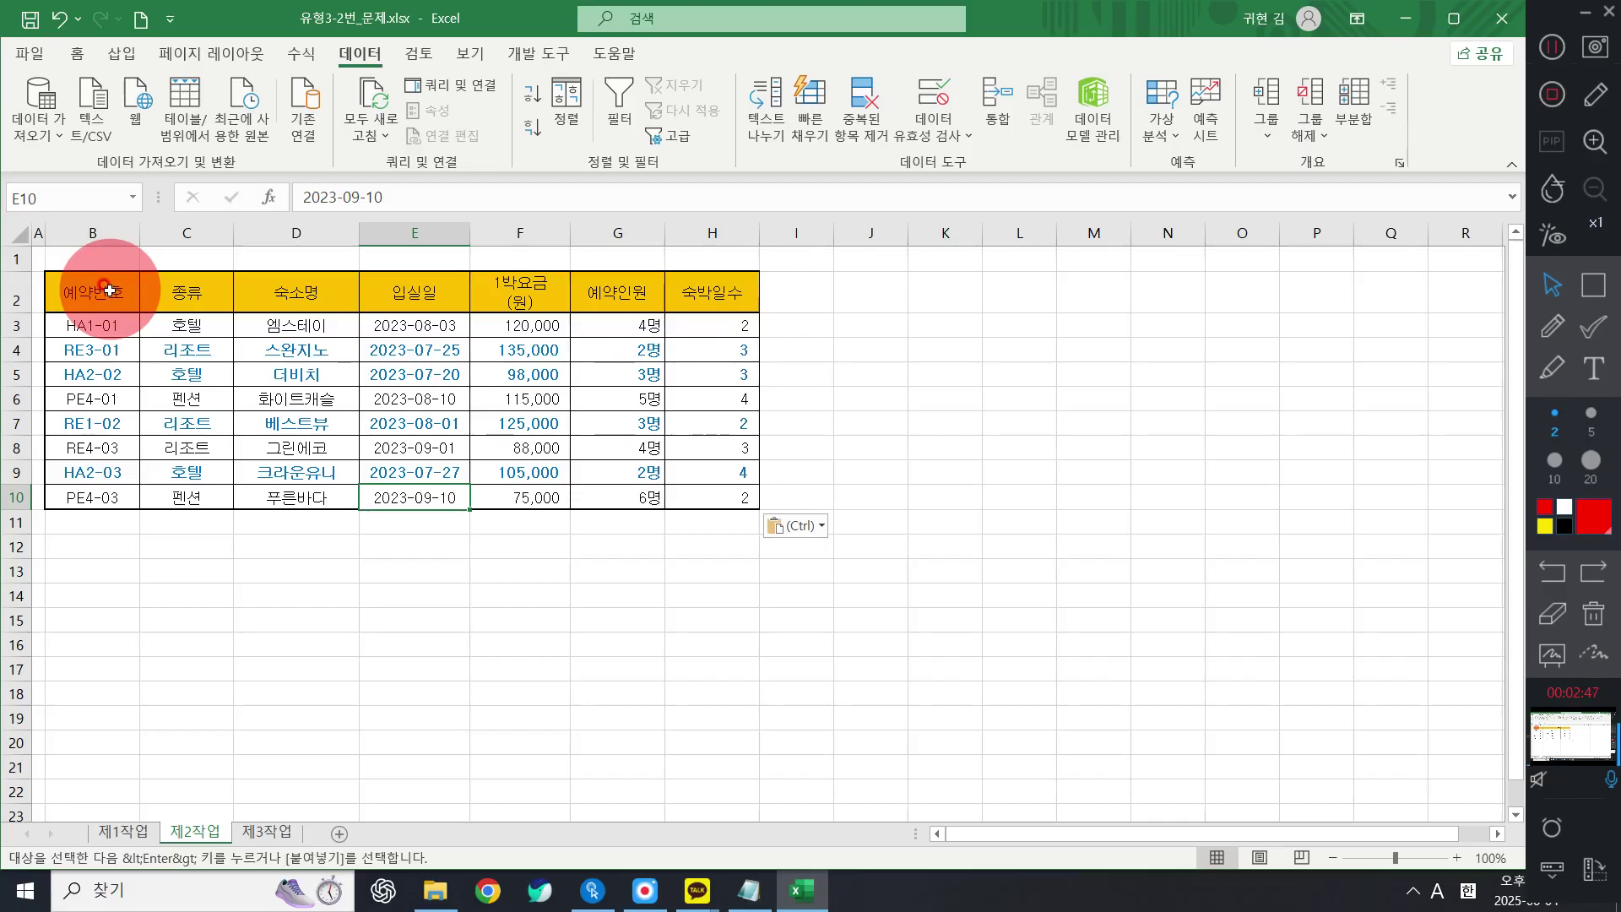
# Step: Copy the 종류 and 입실일 headers from the table on 제2작업 to B13:C13 as criteria headings
pyautogui.click(182, 292)
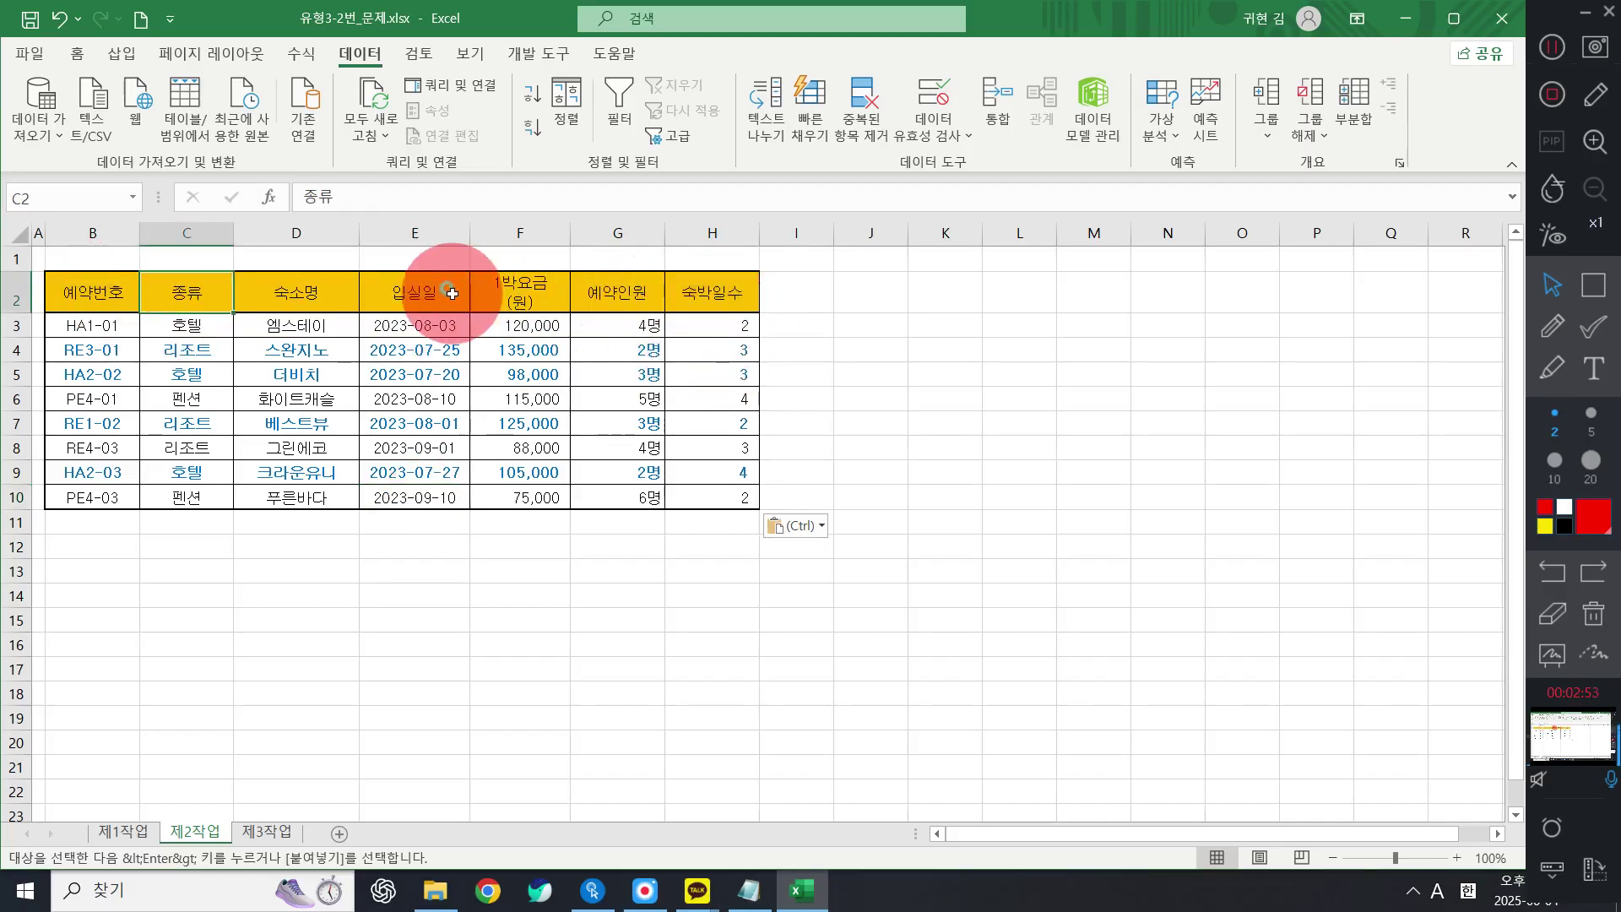
pyautogui.keyDown('ctrl'); pyautogui.click(422, 291); pyautogui.keyUp('ctrl')
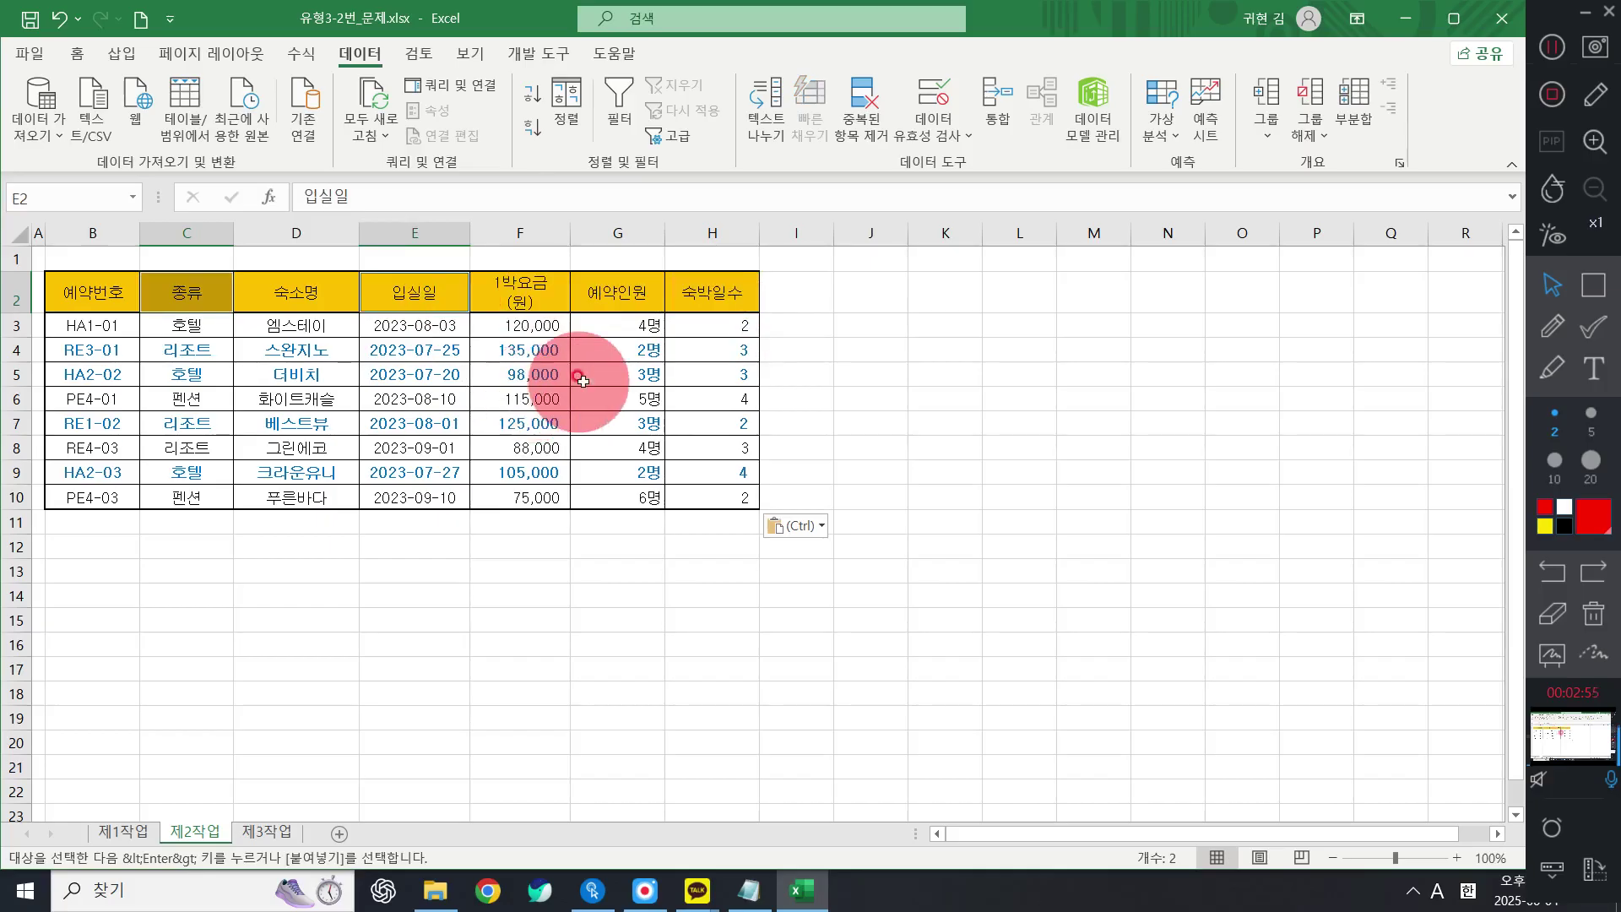
pyautogui.hotkey('ctrl', 'c')
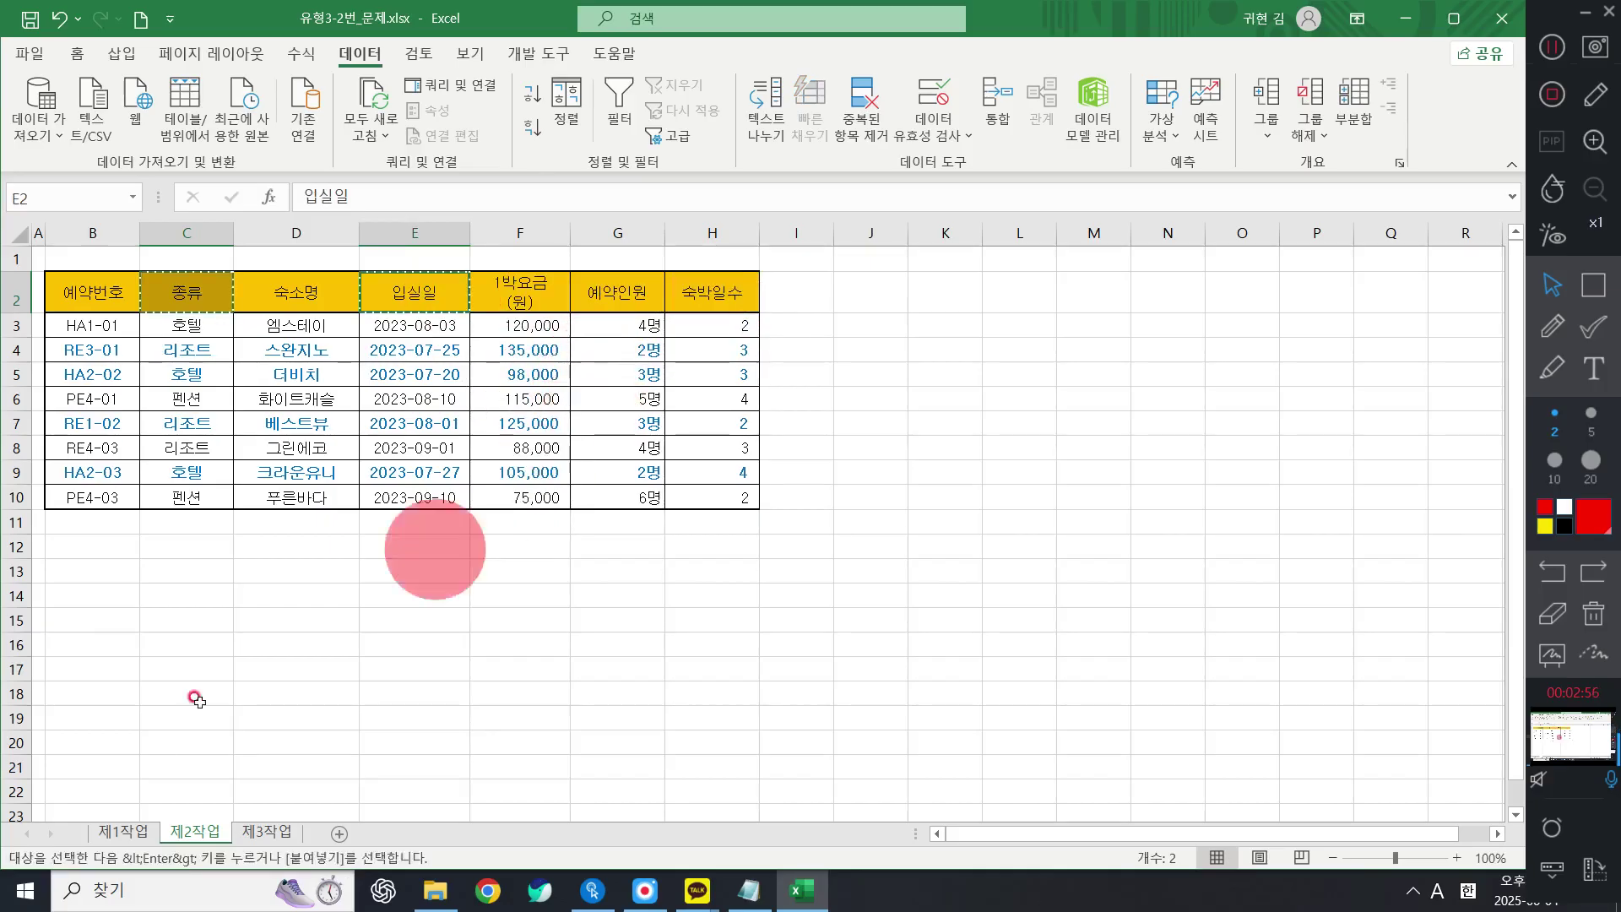
pyautogui.click(91, 591)
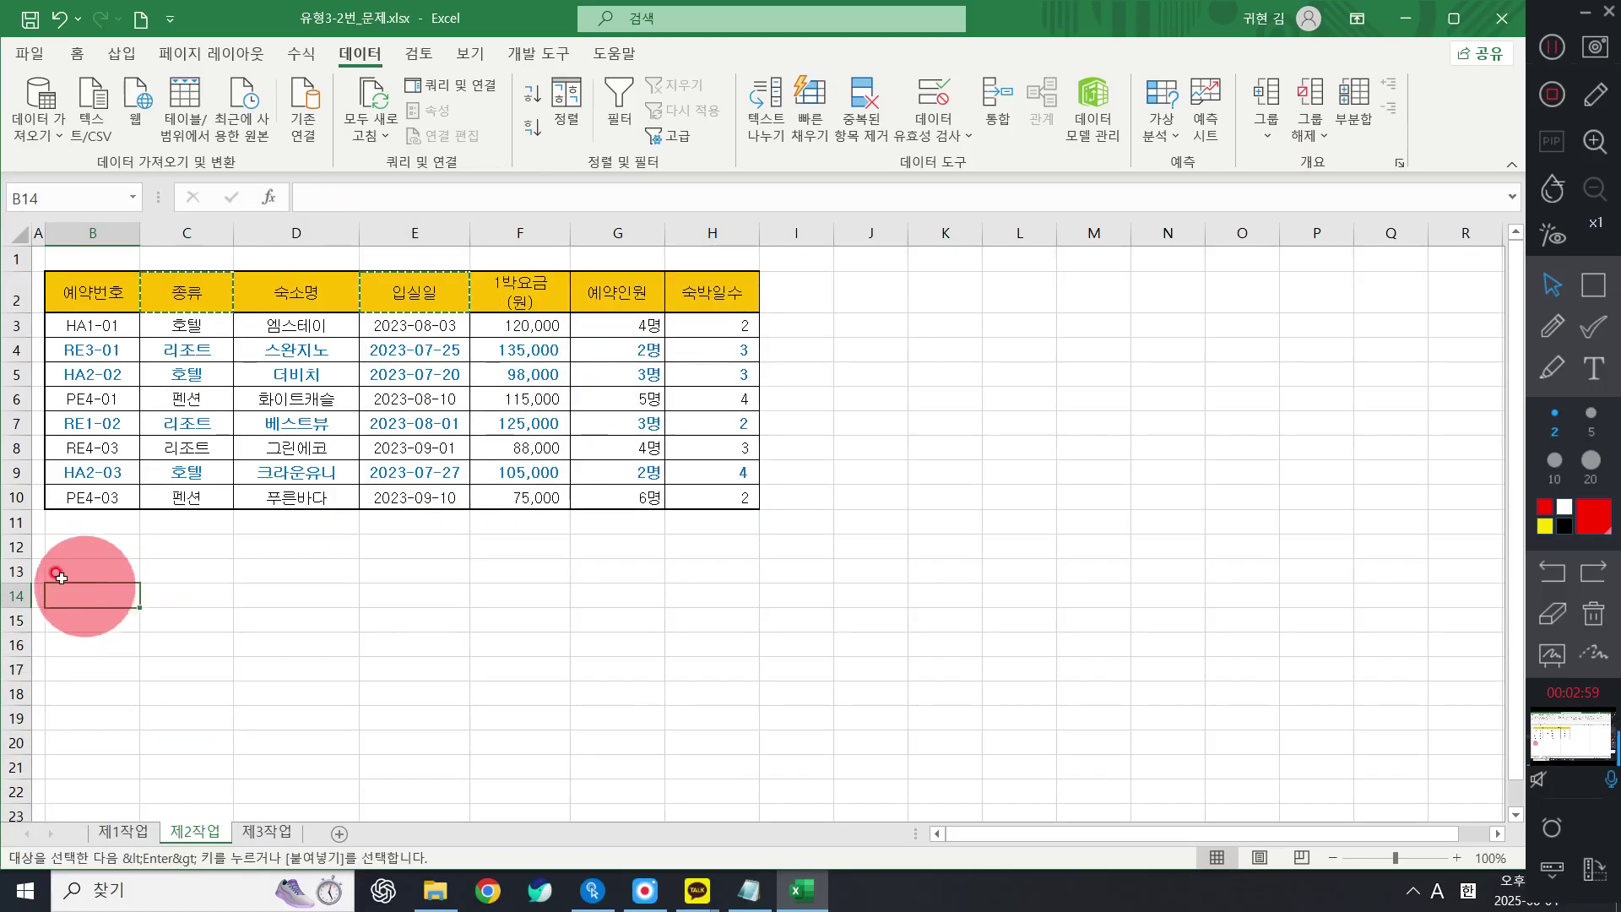
pyautogui.click(61, 571)
pyautogui.hotkey('ctrl', 'v')
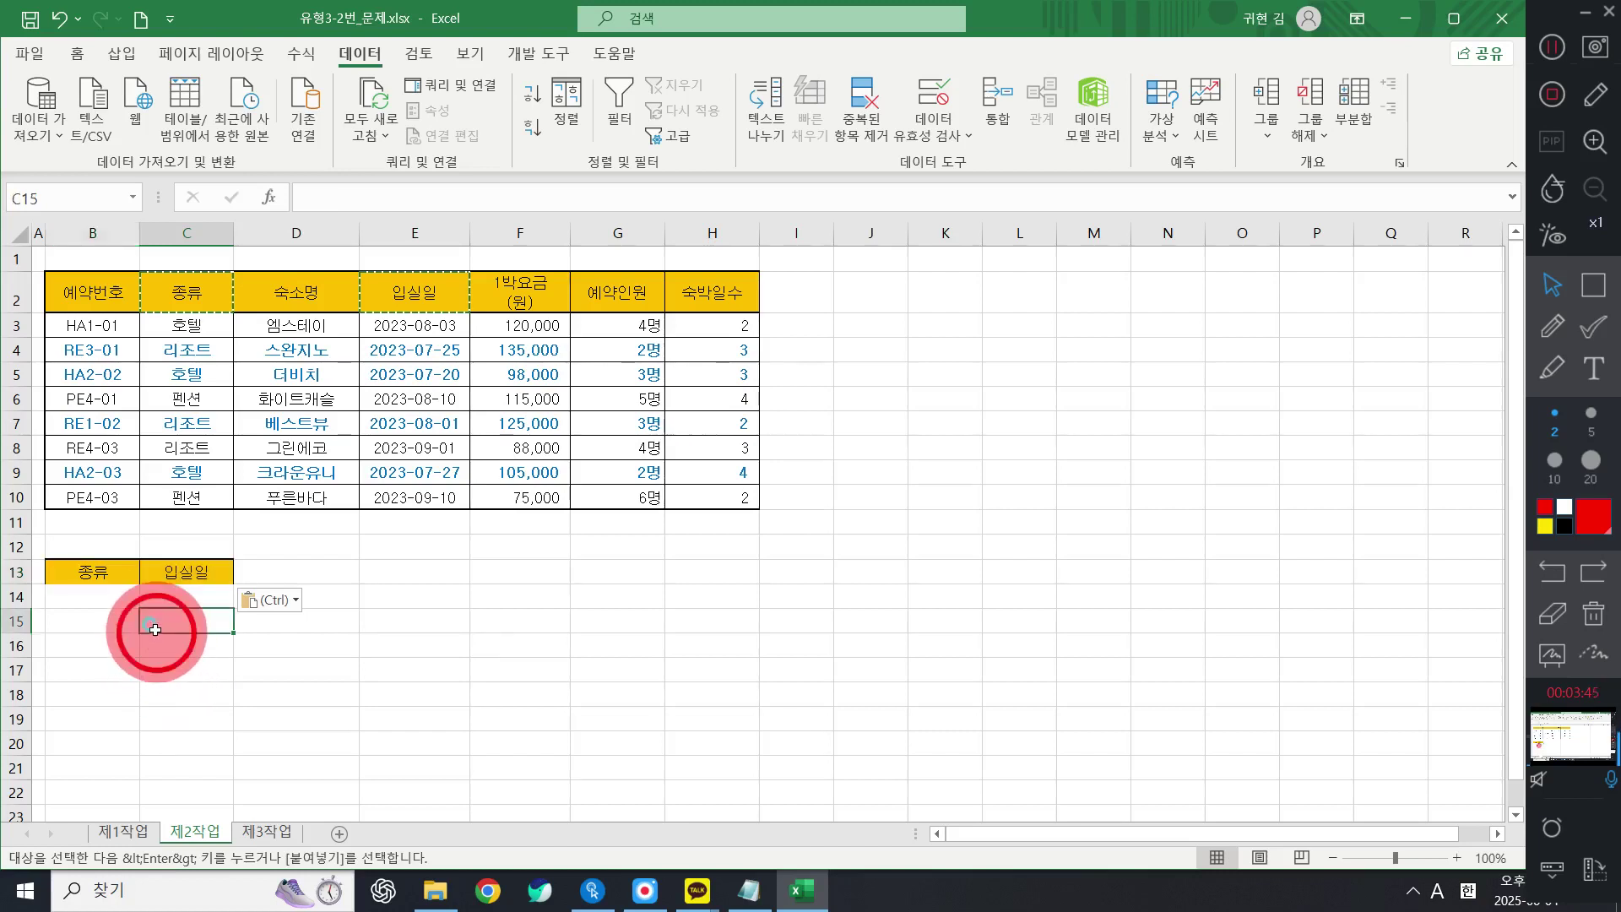
# Step: Enter the criterion 리조트 in cell B14 under the 종류 heading
pyautogui.click(116, 597)
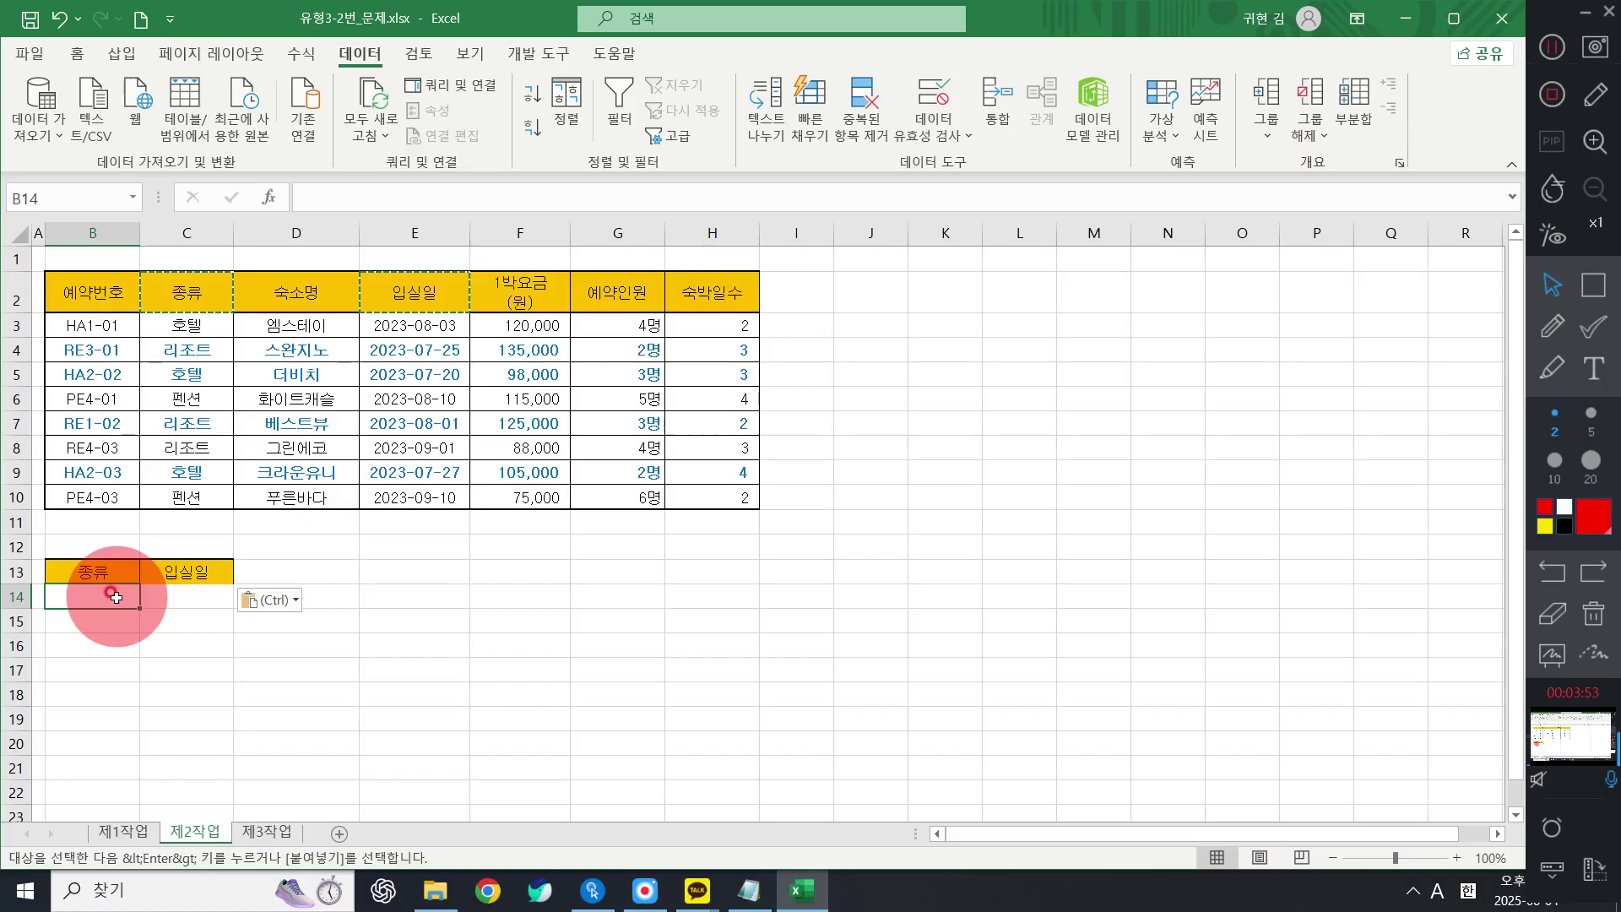
pyautogui.press('Escape')
pyautogui.write('FLWHXM')
pyautogui.press('BackSpace')
pyautogui.press('BackSpace')
pyautogui.press('BackSpace')
pyautogui.press('BackSpace')
pyautogui.press('BackSpace')
pyautogui.press('BackSpace')
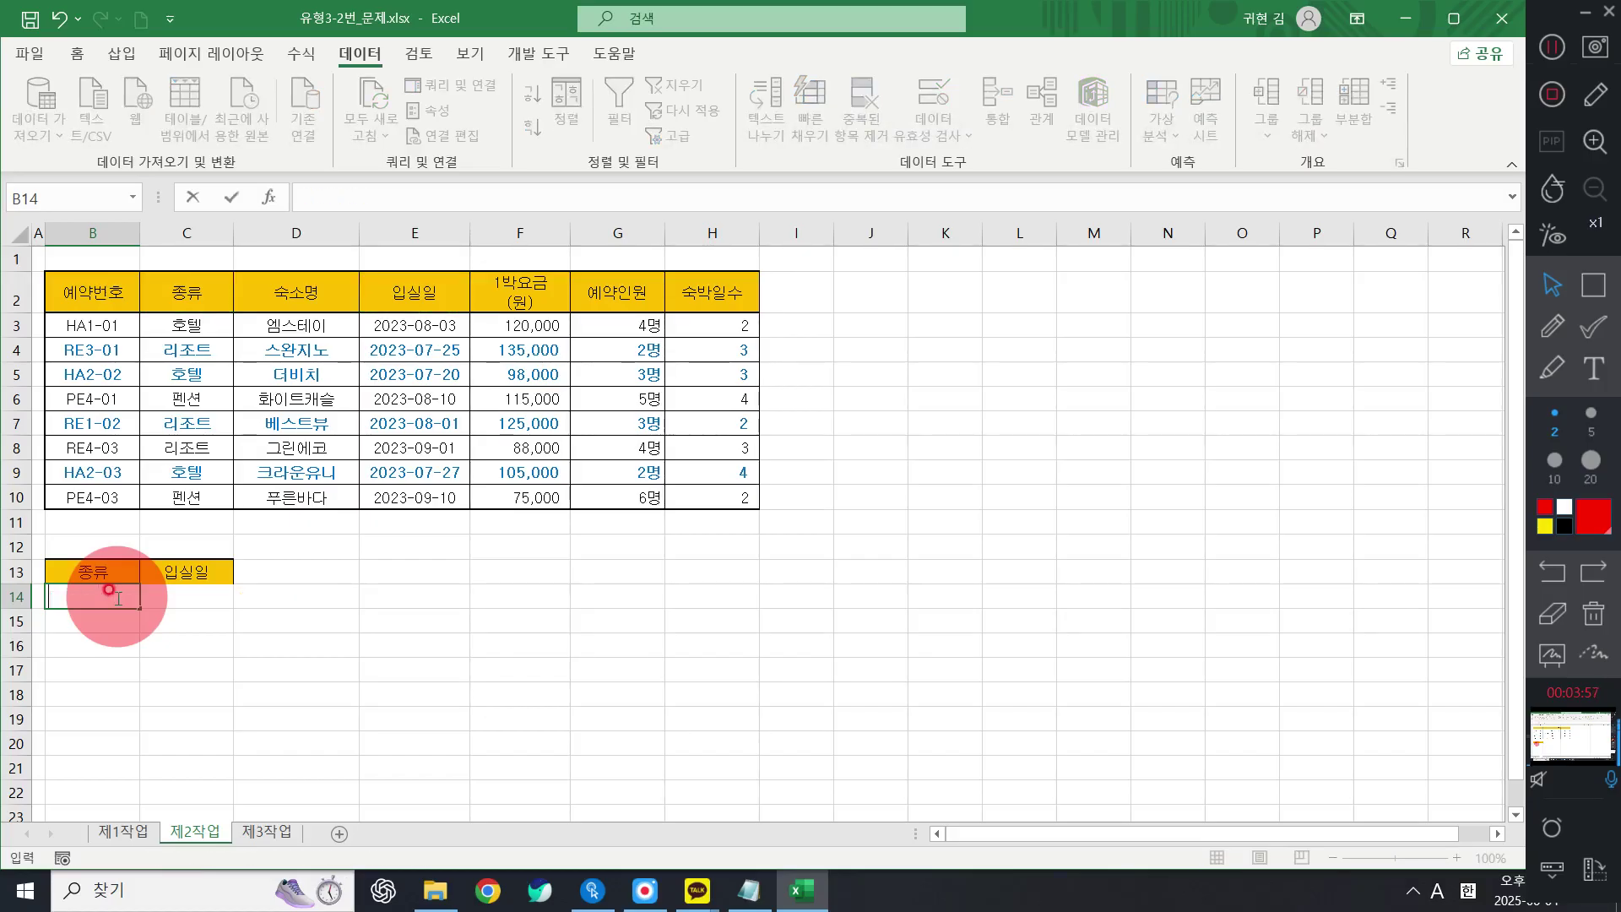
pyautogui.press('Hangul')
pyautogui.write('리조트')
pyautogui.press('Return')
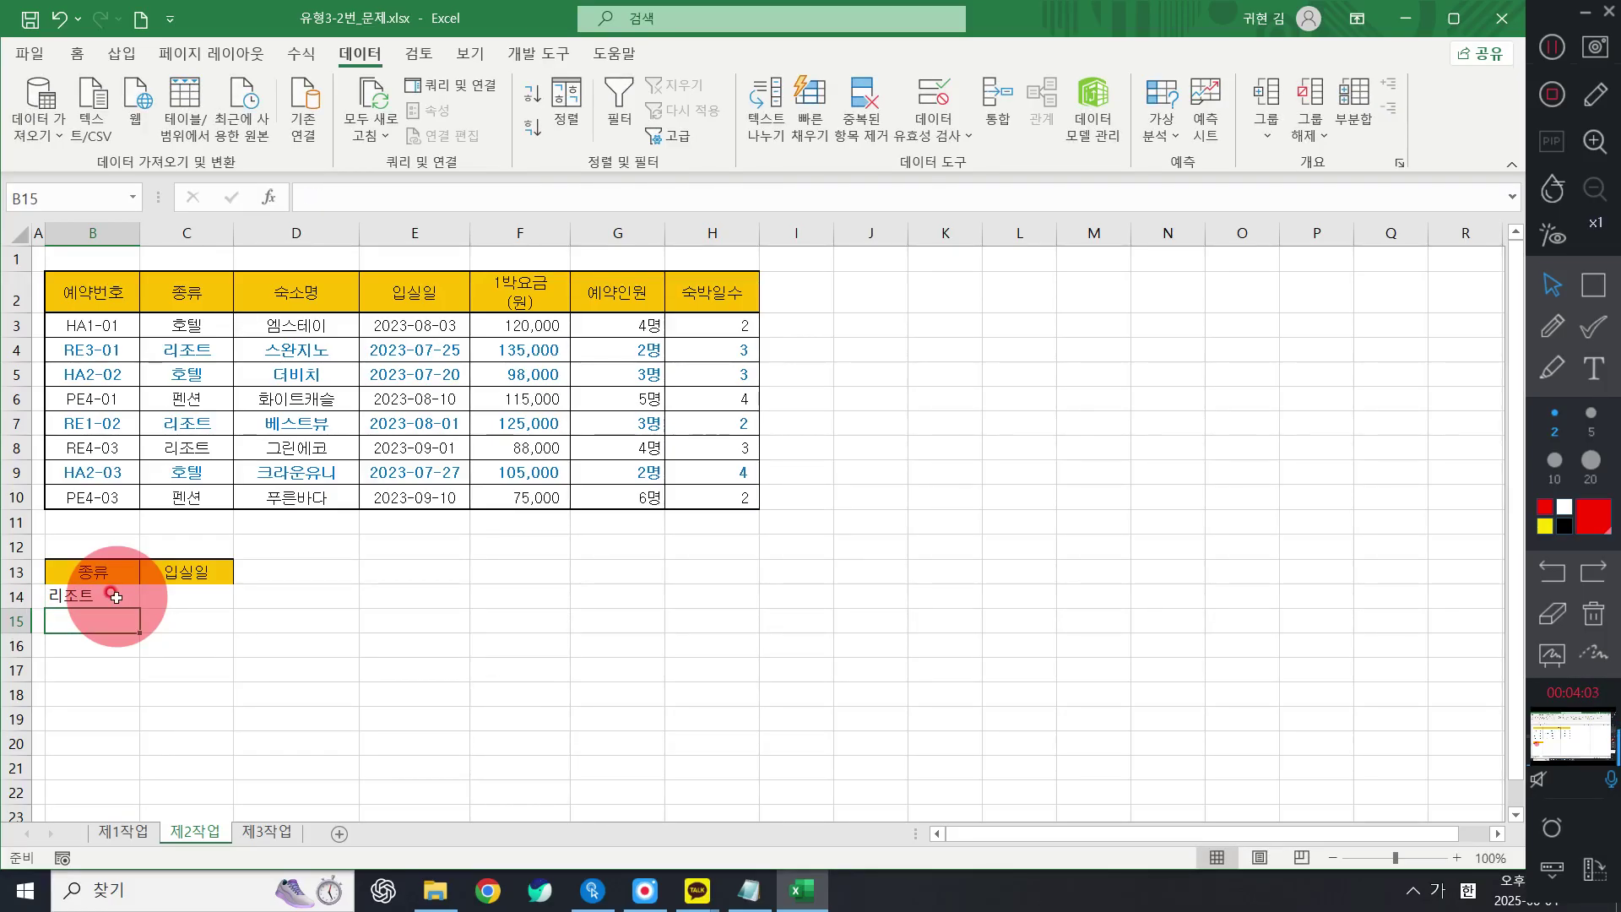
# Step: Enter the criterion >=2023-09-01 in cell C15, one row below the 종류 criterion, under 입실일
pyautogui.press('Up')
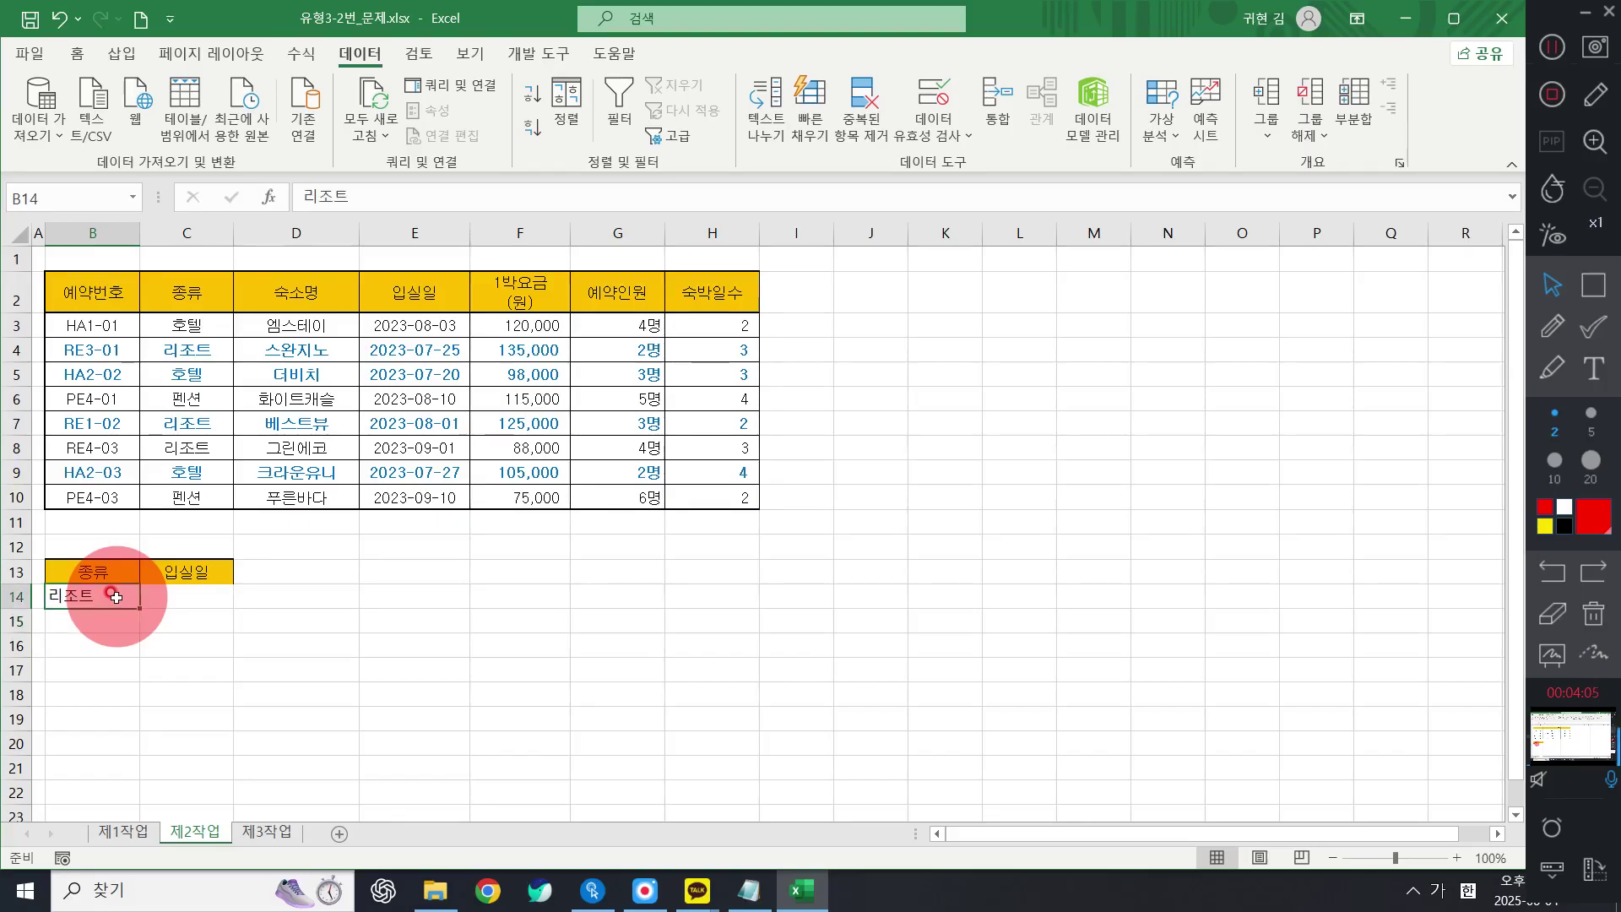
pyautogui.press('Left')
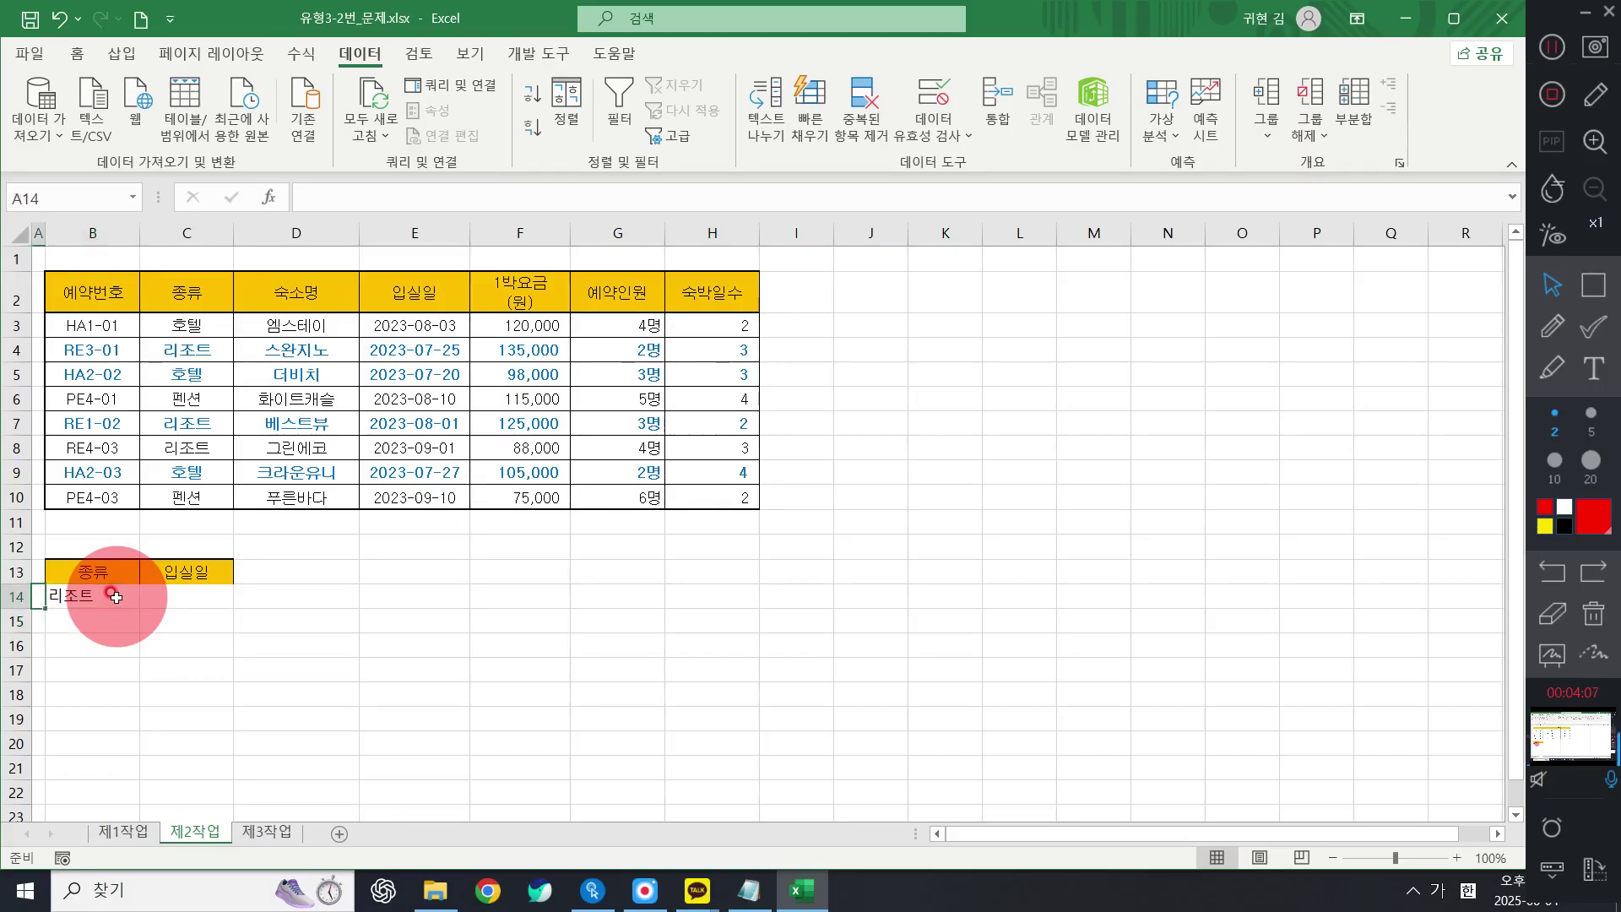
pyautogui.press('Right')
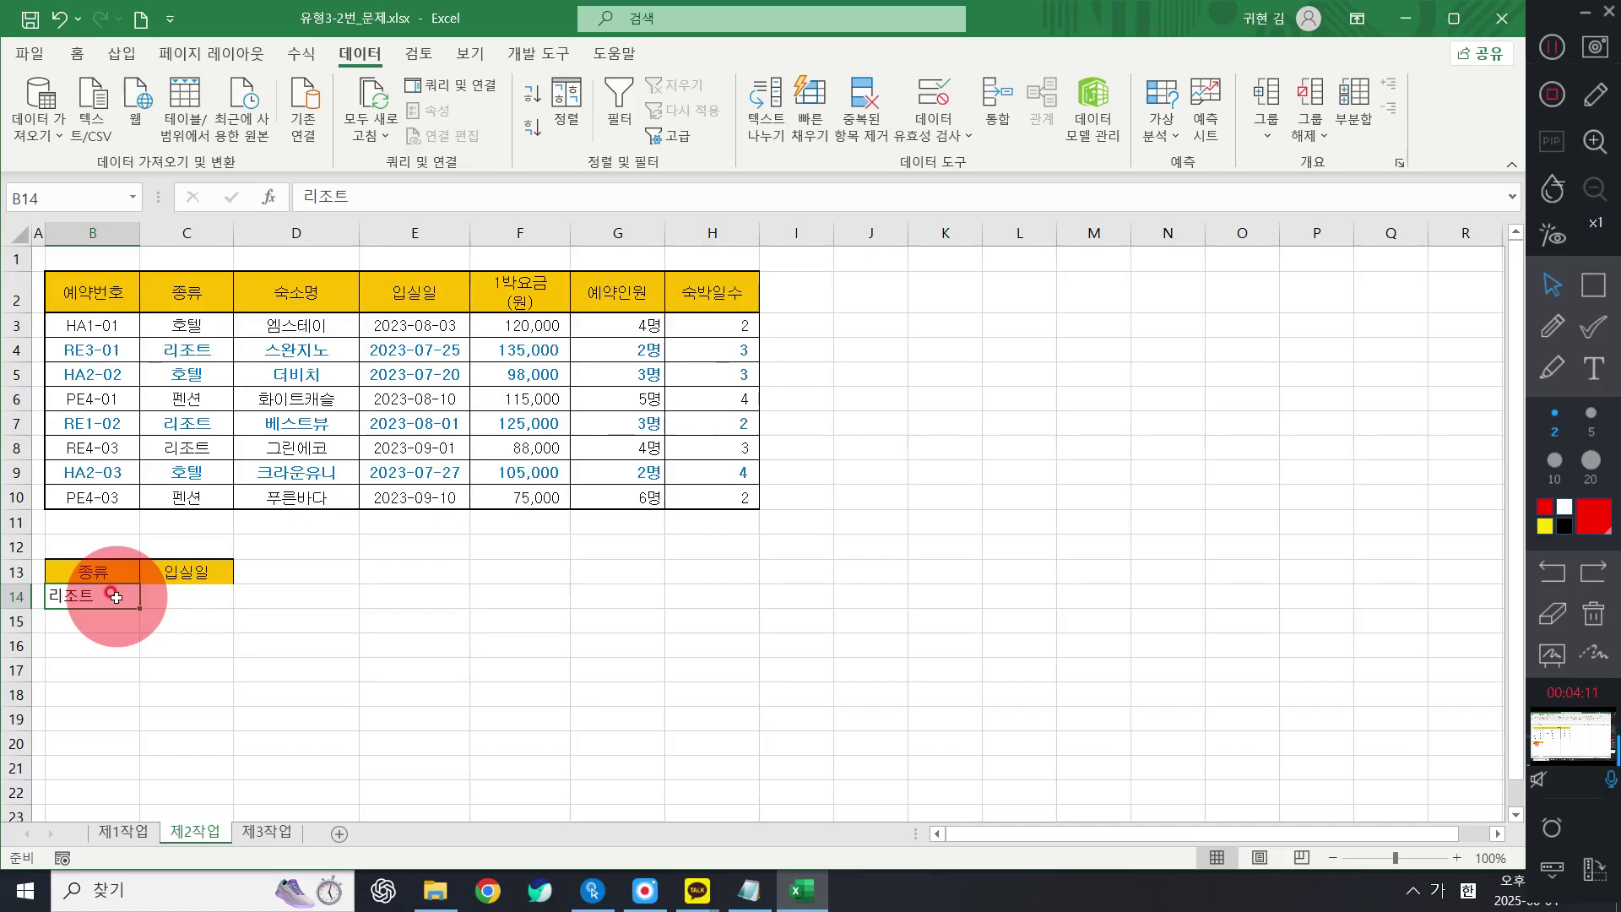
pyautogui.press('Right')
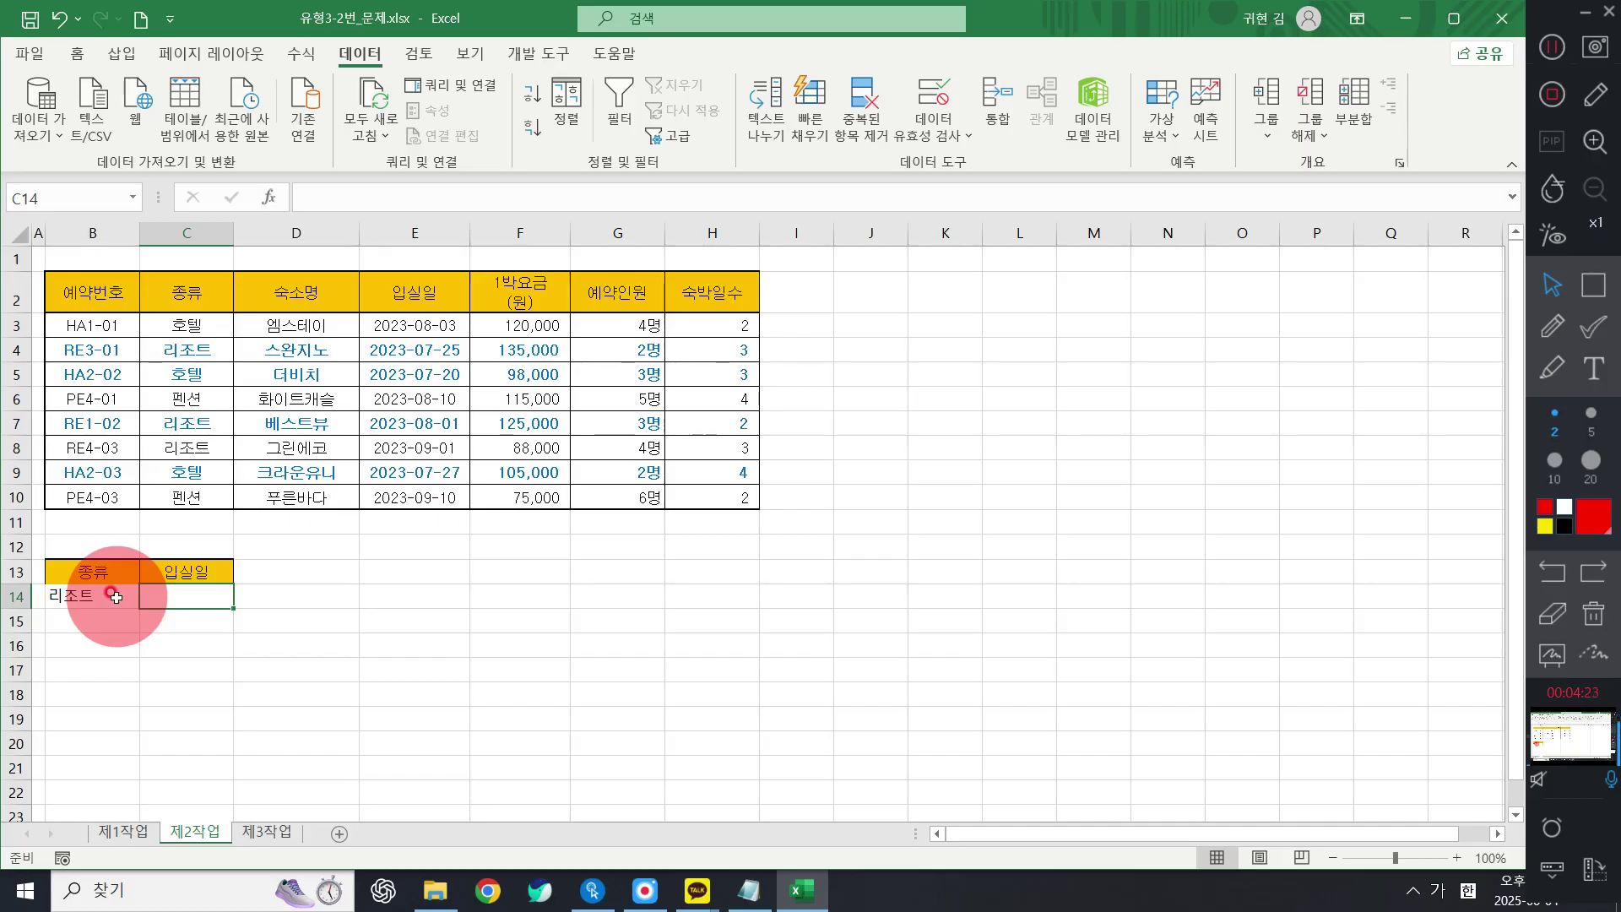
pyautogui.press('Return')
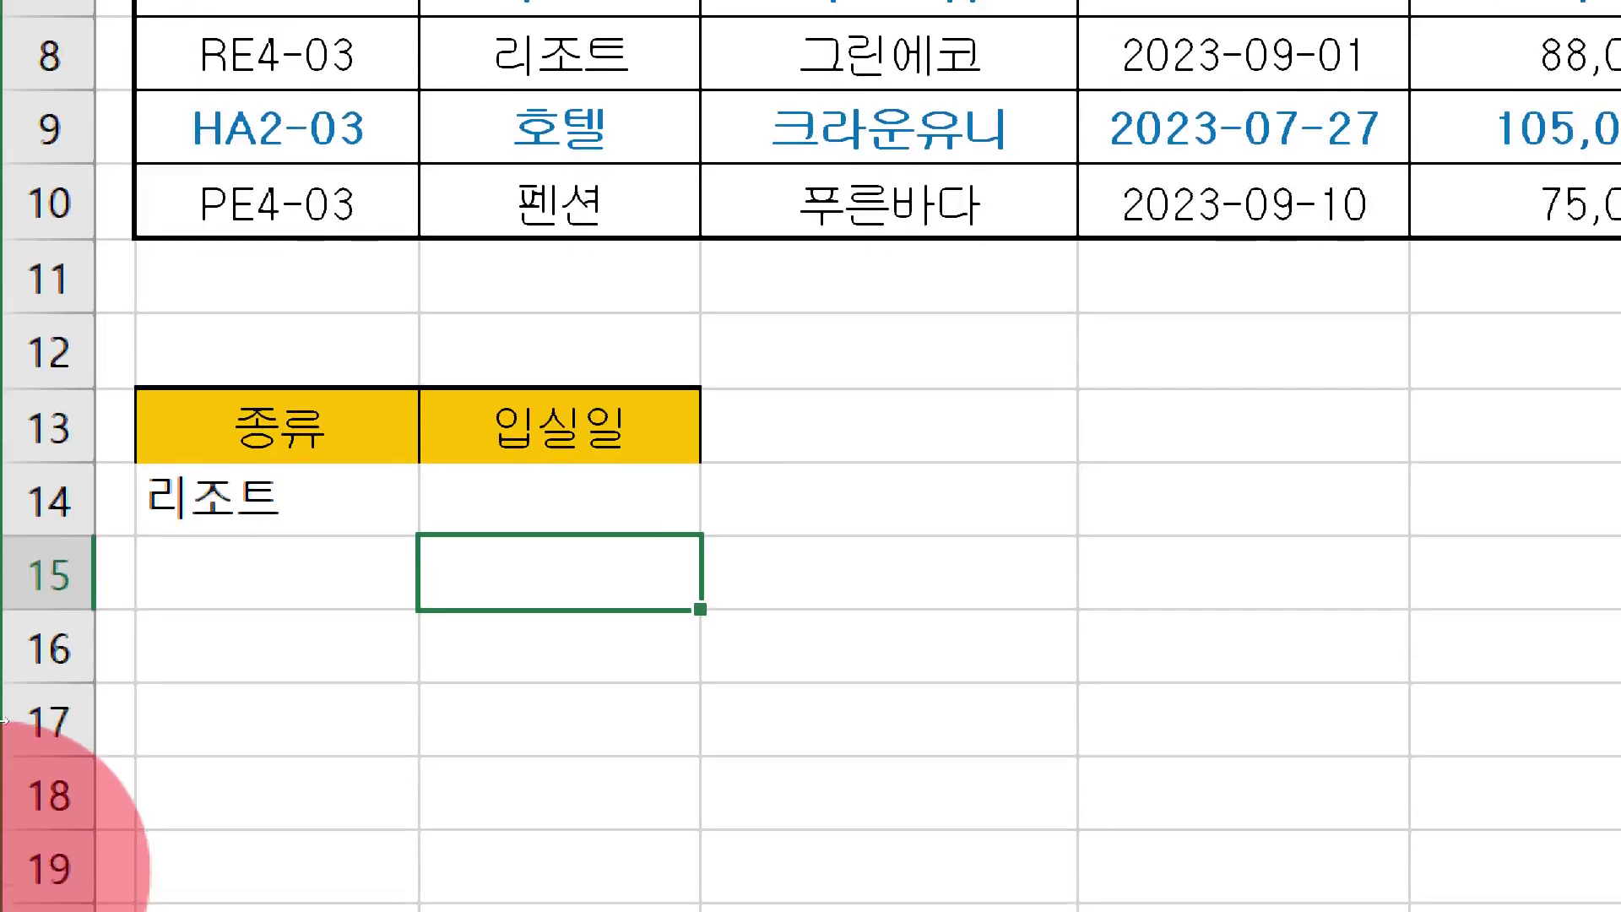
pyautogui.write('>=20')
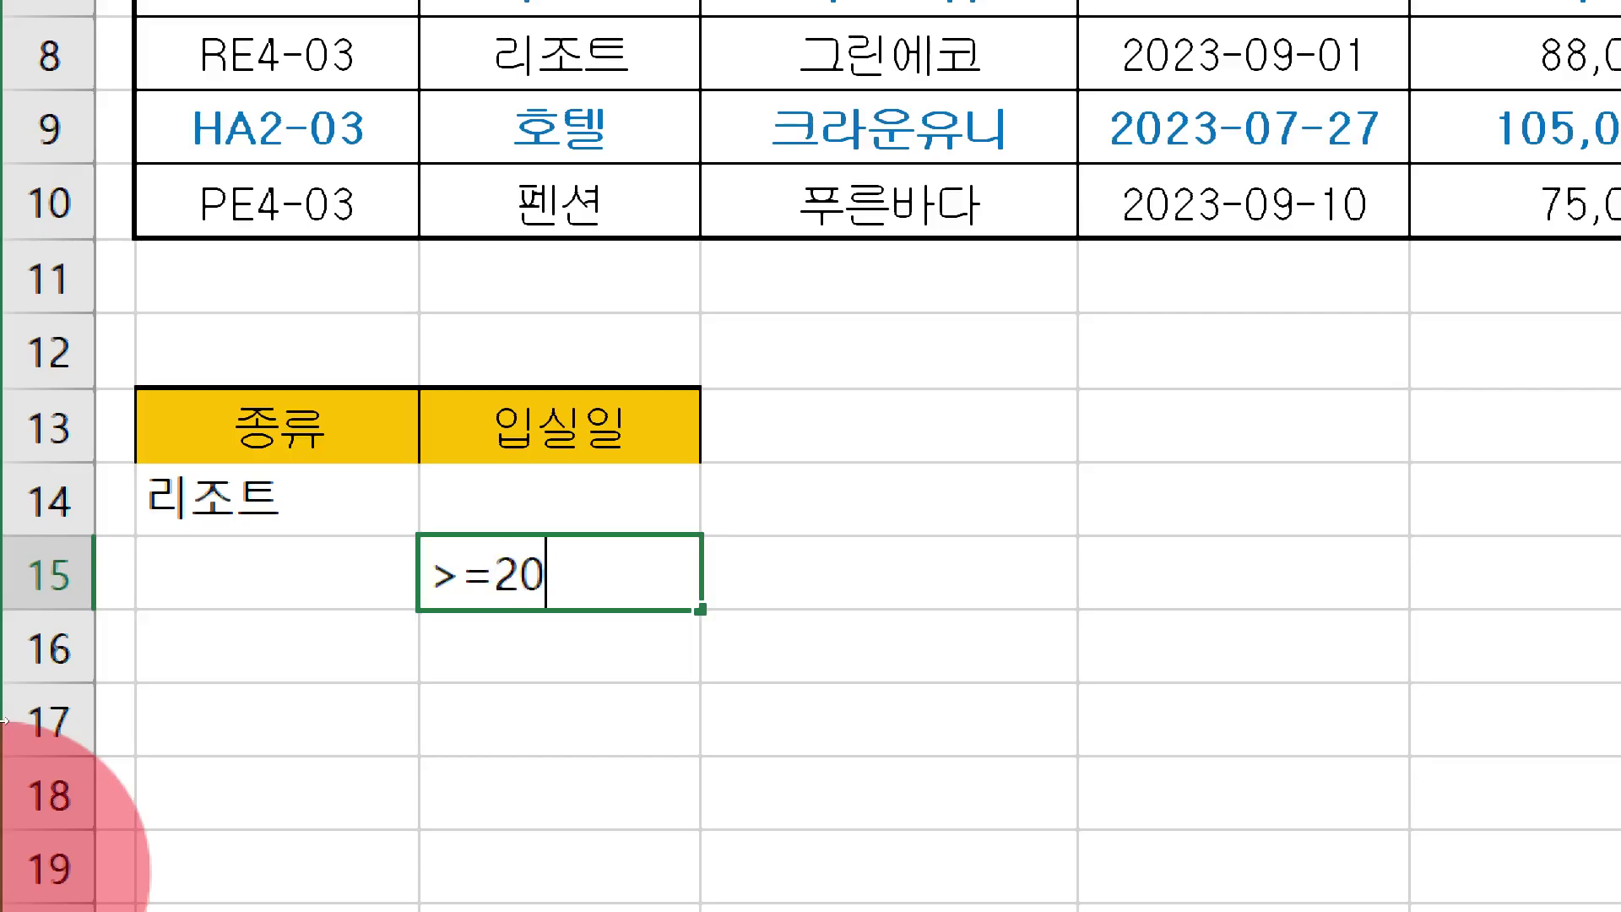
pyautogui.write('23-09-0')
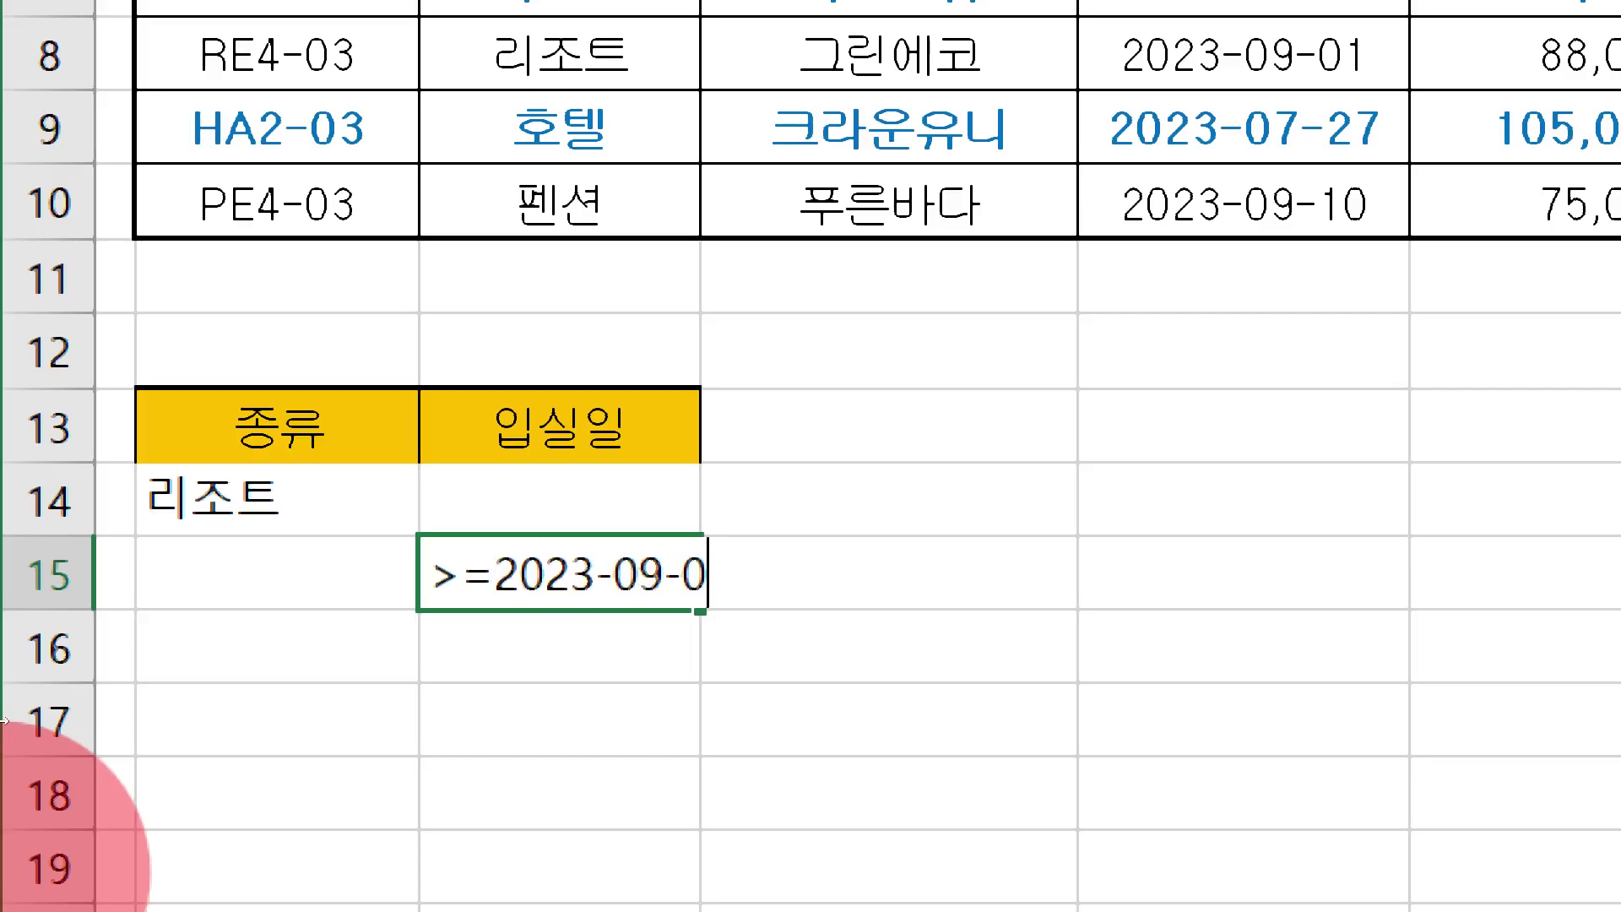
pyautogui.write('1')
pyautogui.press('Return')
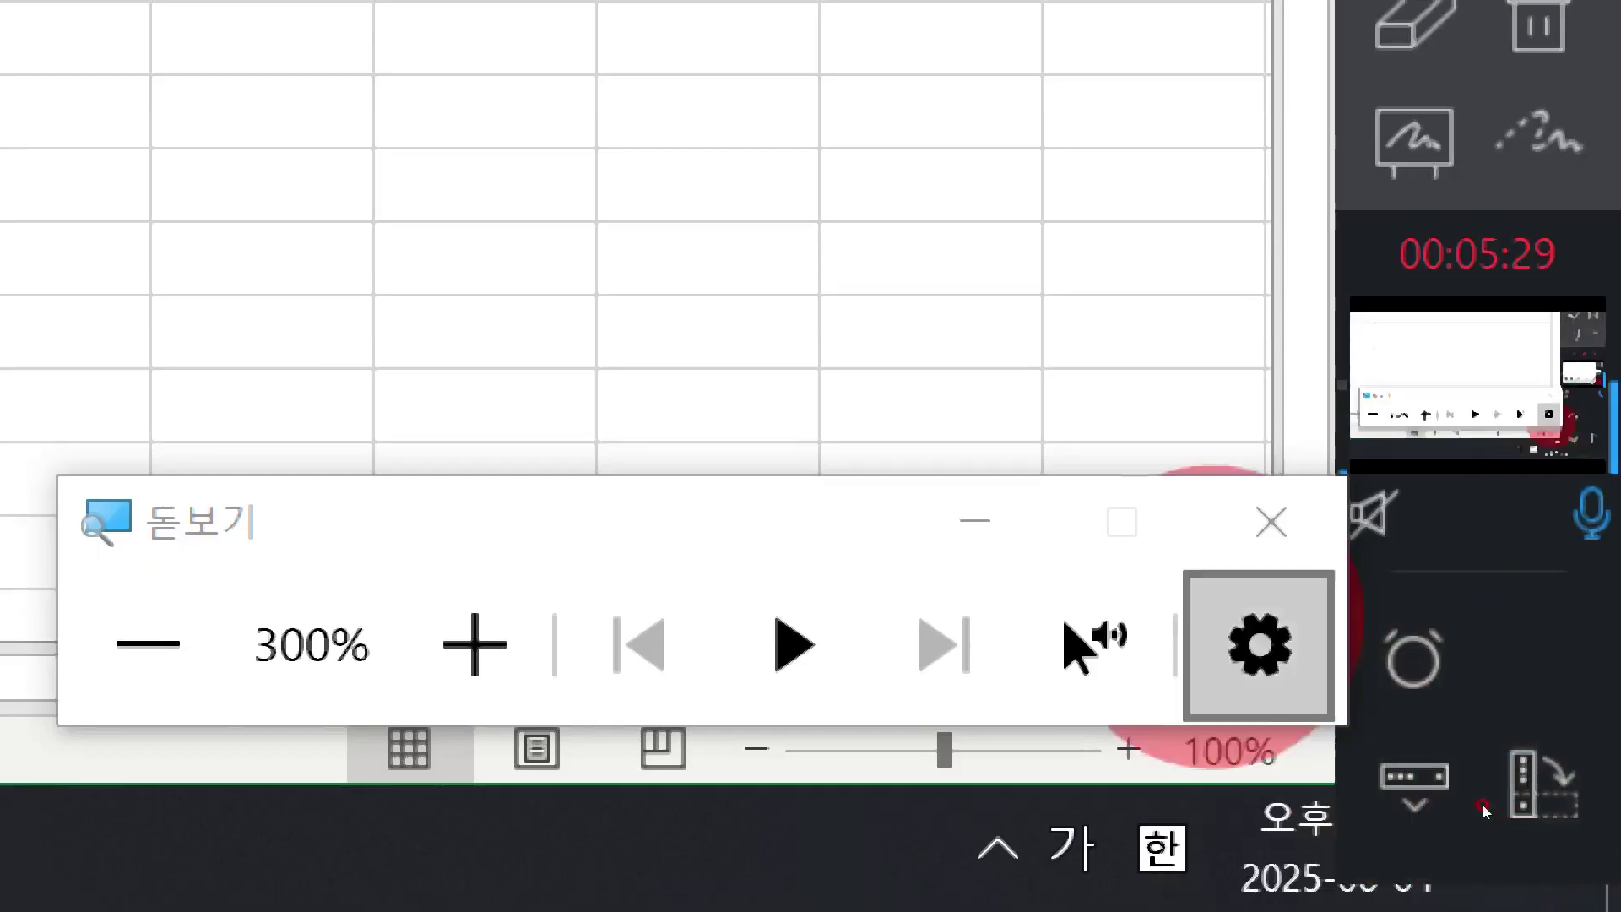
# Step: Close the screen magnifier and widen column C slightly to fit the date criterion
pyautogui.click(1271, 522)
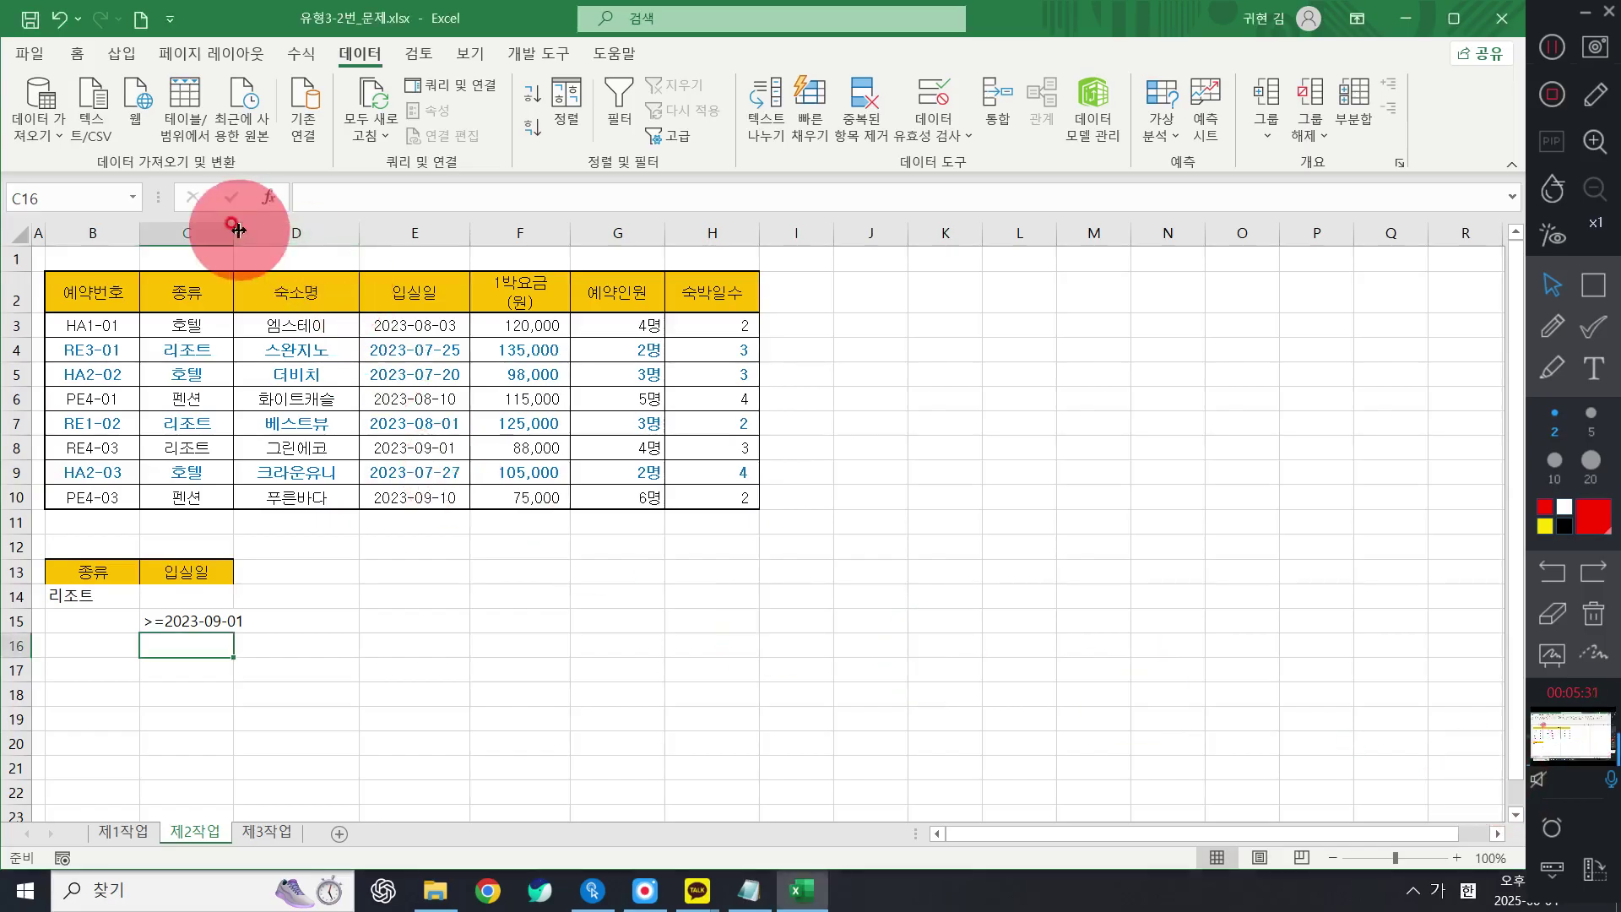
pyautogui.moveTo(239, 230); pyautogui.dragTo(260, 229)
pyautogui.click(436, 572)
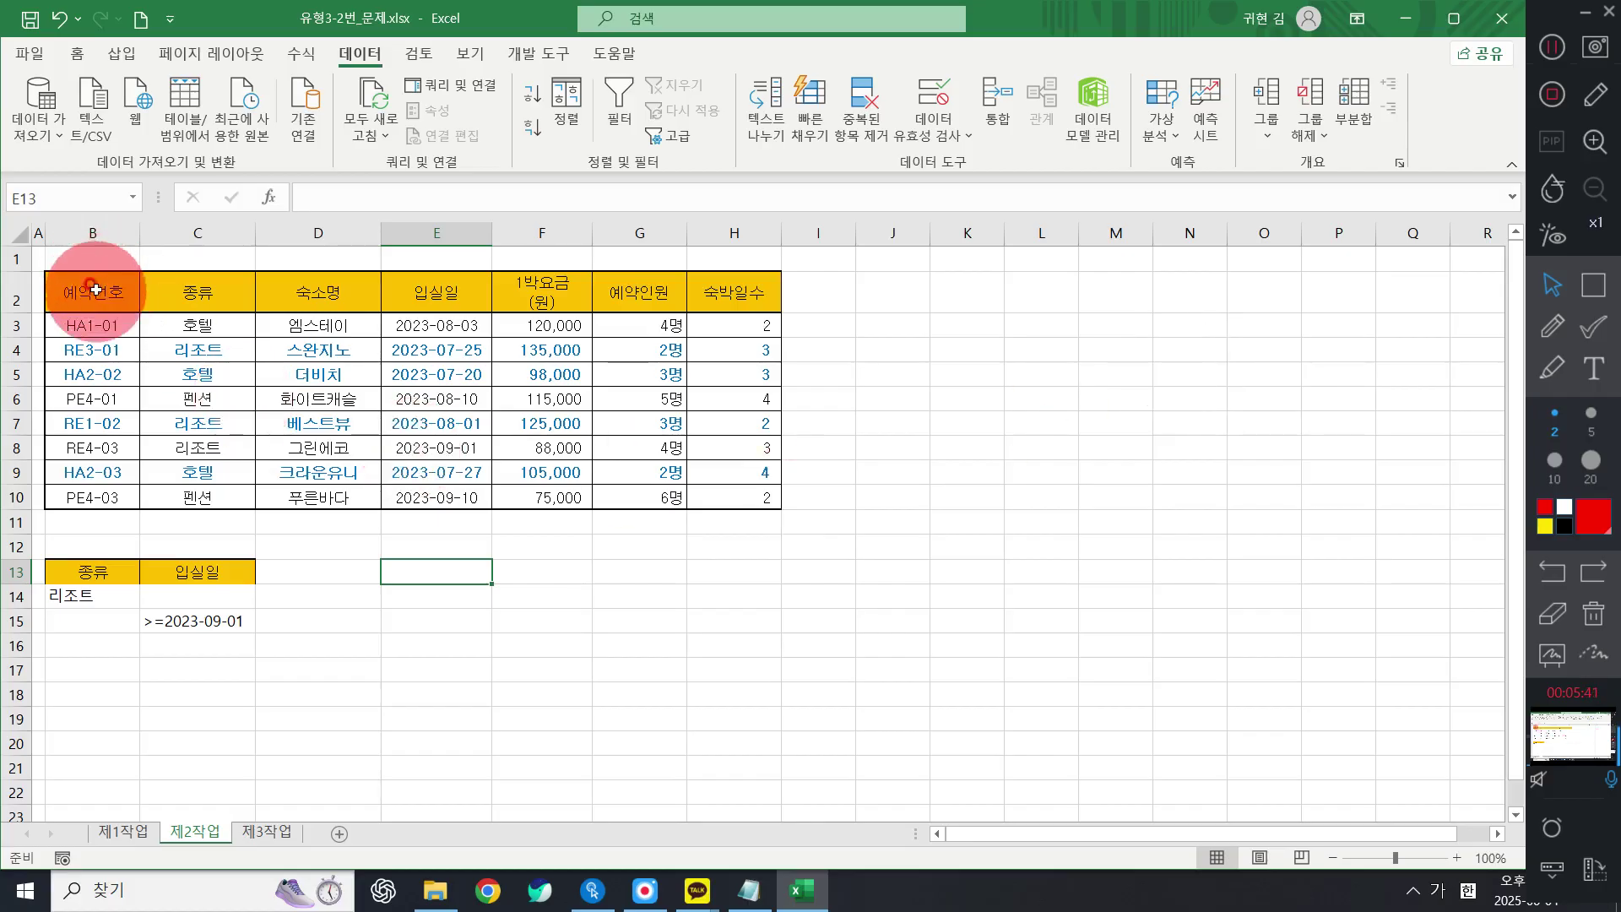
pyautogui.moveTo(95, 290); pyautogui.dragTo(694, 499)
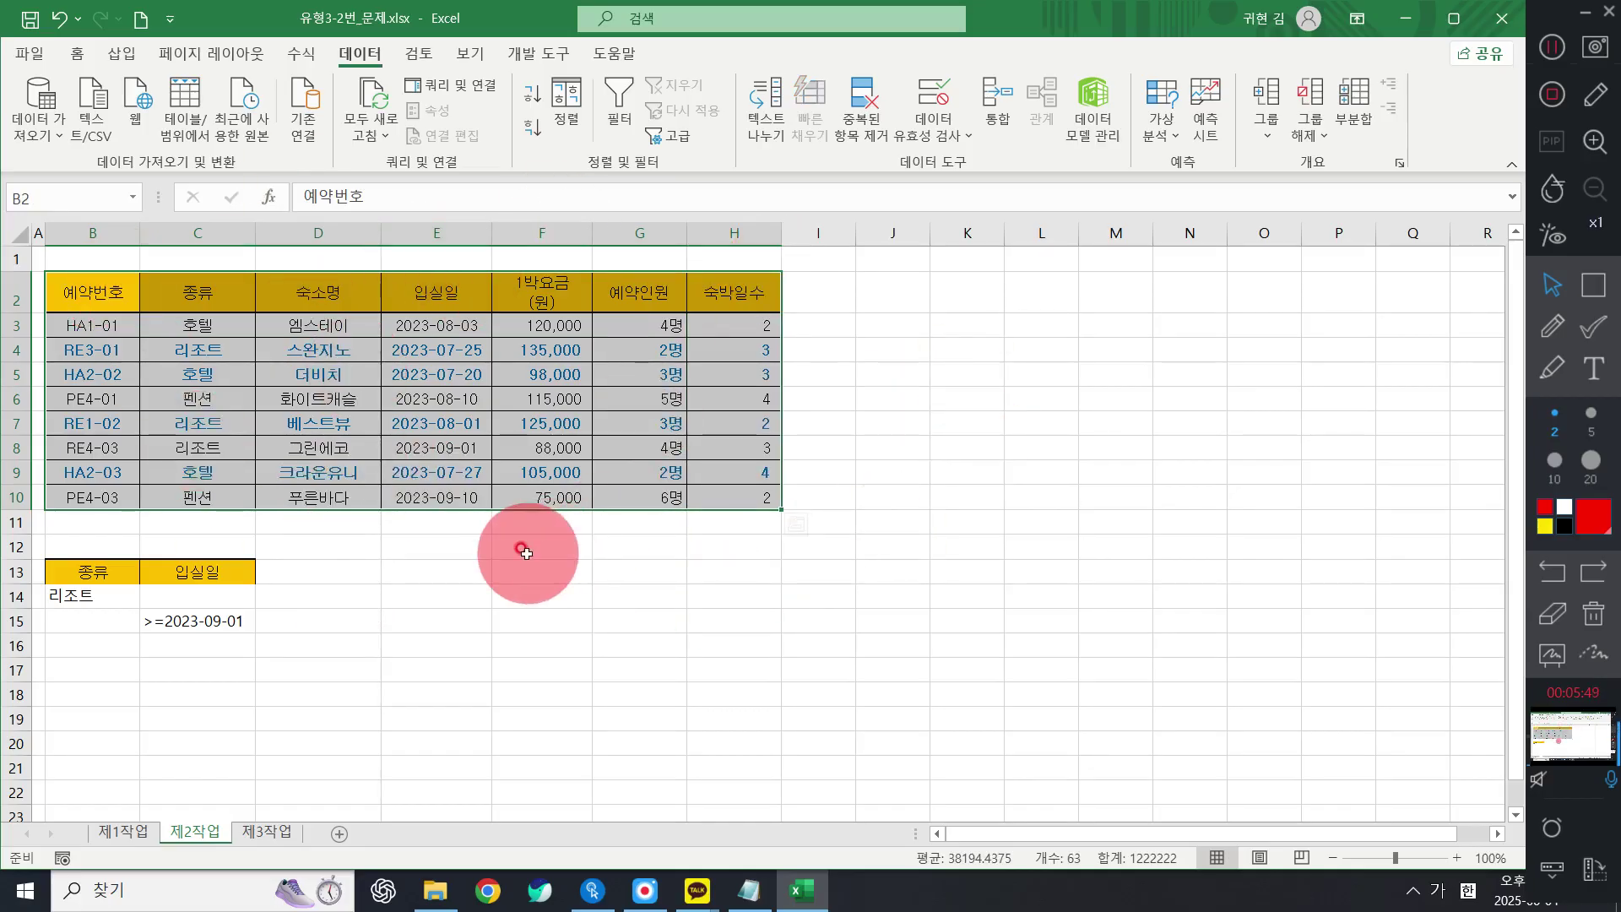
pyautogui.click(1594, 285)
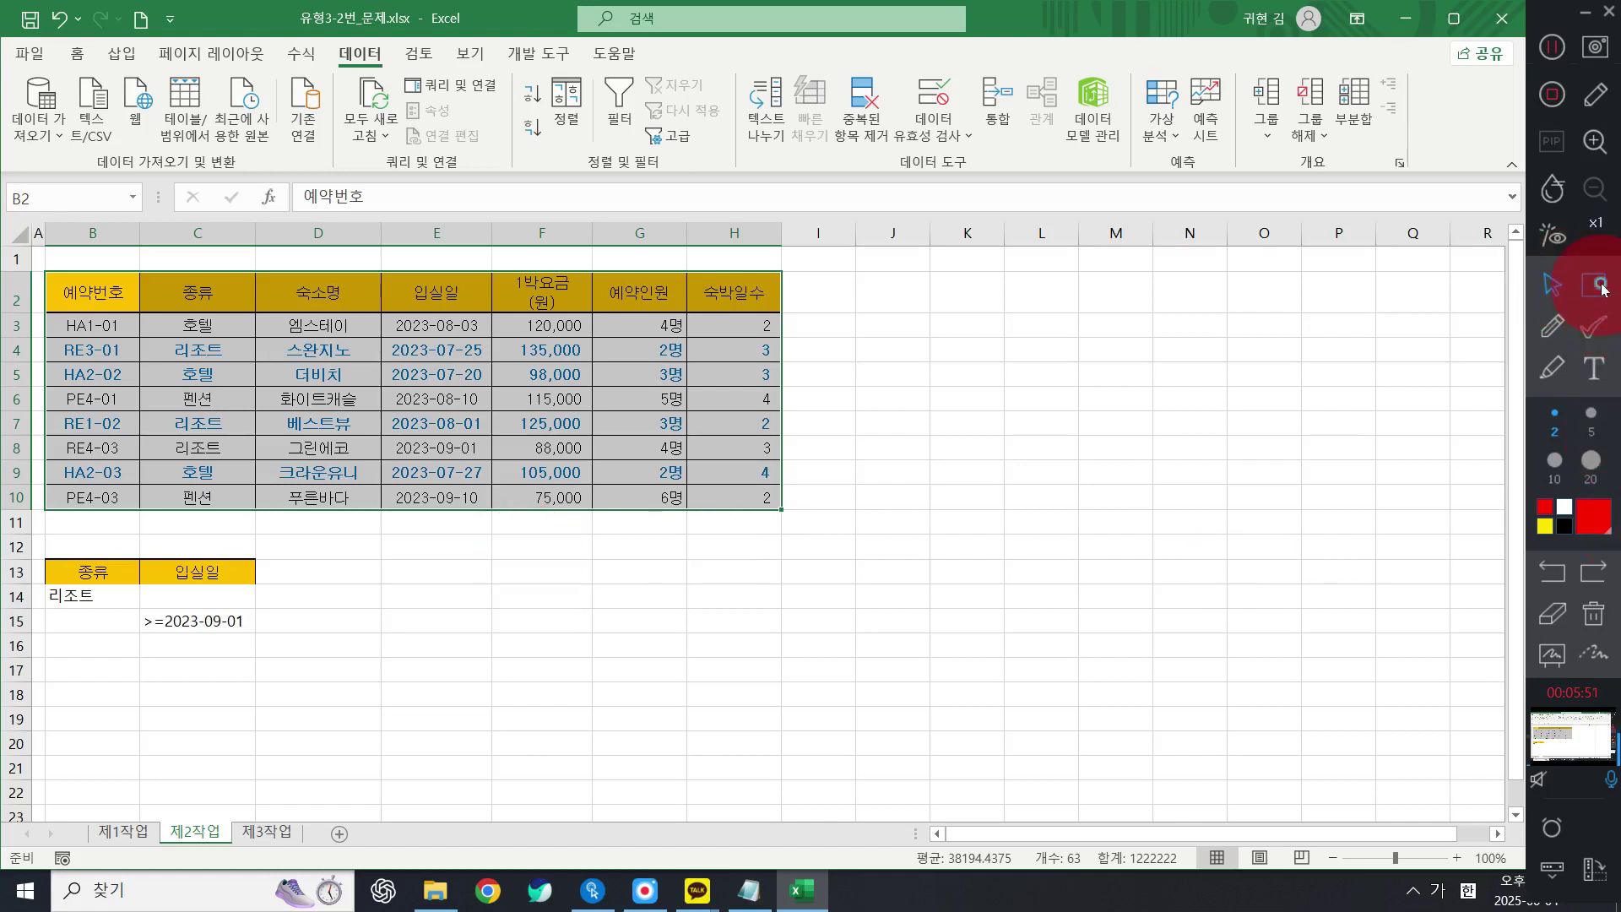
pyautogui.click(1596, 461)
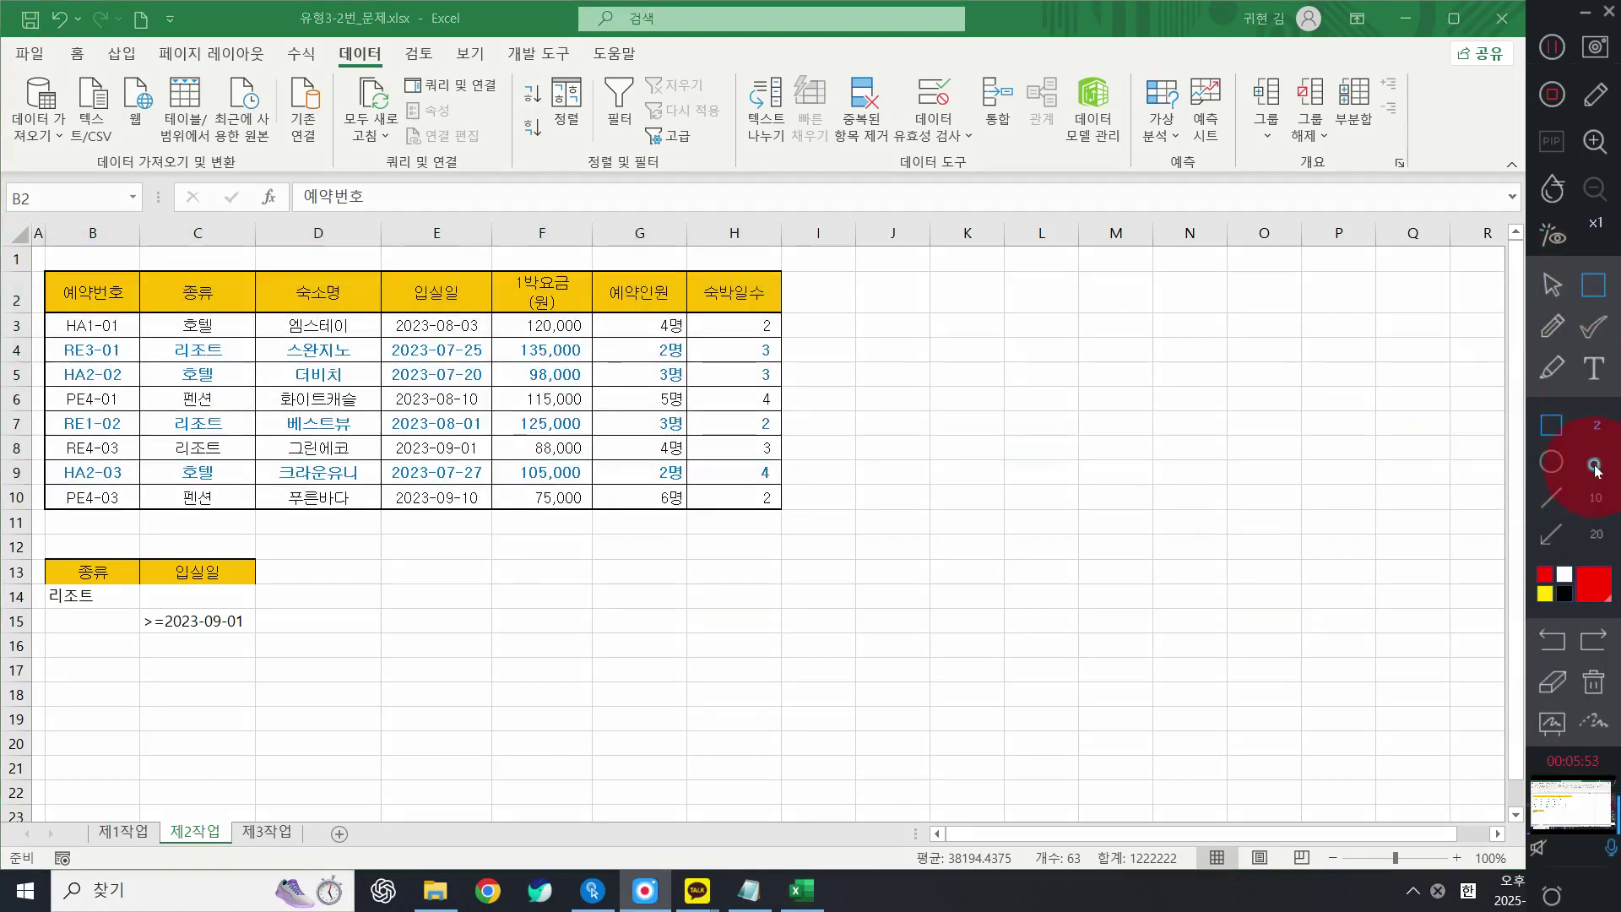
pyautogui.moveTo(46, 314)
pyautogui.mouseDown()
pyautogui.moveTo(358, 420)
pyautogui.moveTo(743, 483)
pyautogui.moveTo(781, 506)
pyautogui.mouseUp()
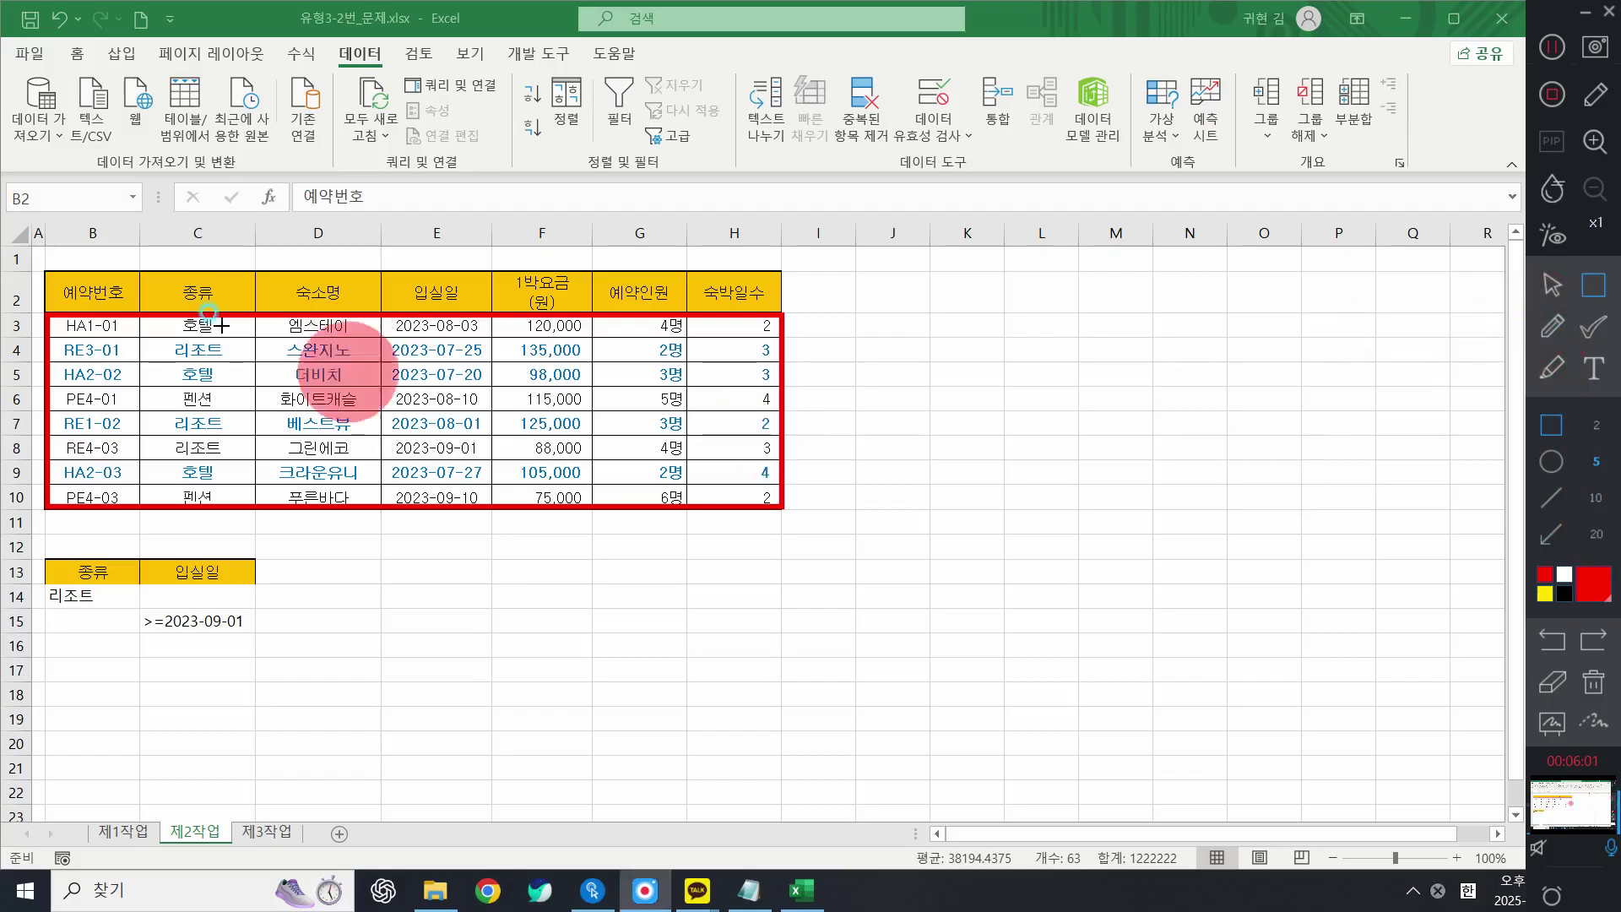
pyautogui.moveTo(238, 274); pyautogui.dragTo(433, 437)
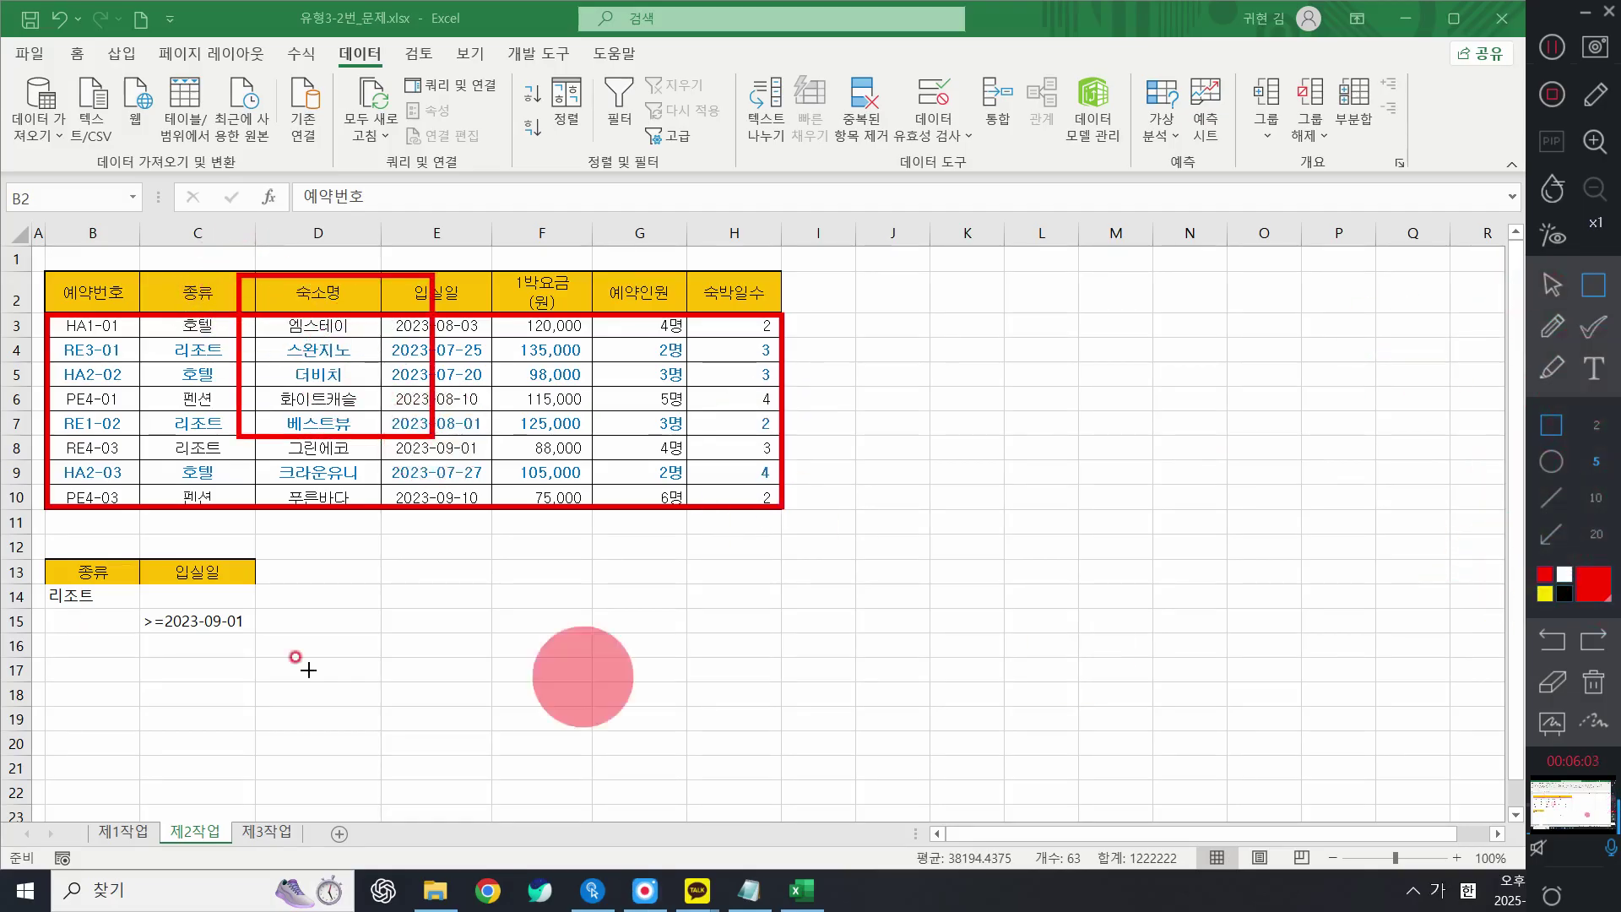
pyautogui.moveTo(36, 552)
pyautogui.mouseDown()
pyautogui.moveTo(135, 652)
pyautogui.moveTo(272, 654)
pyautogui.mouseUp()
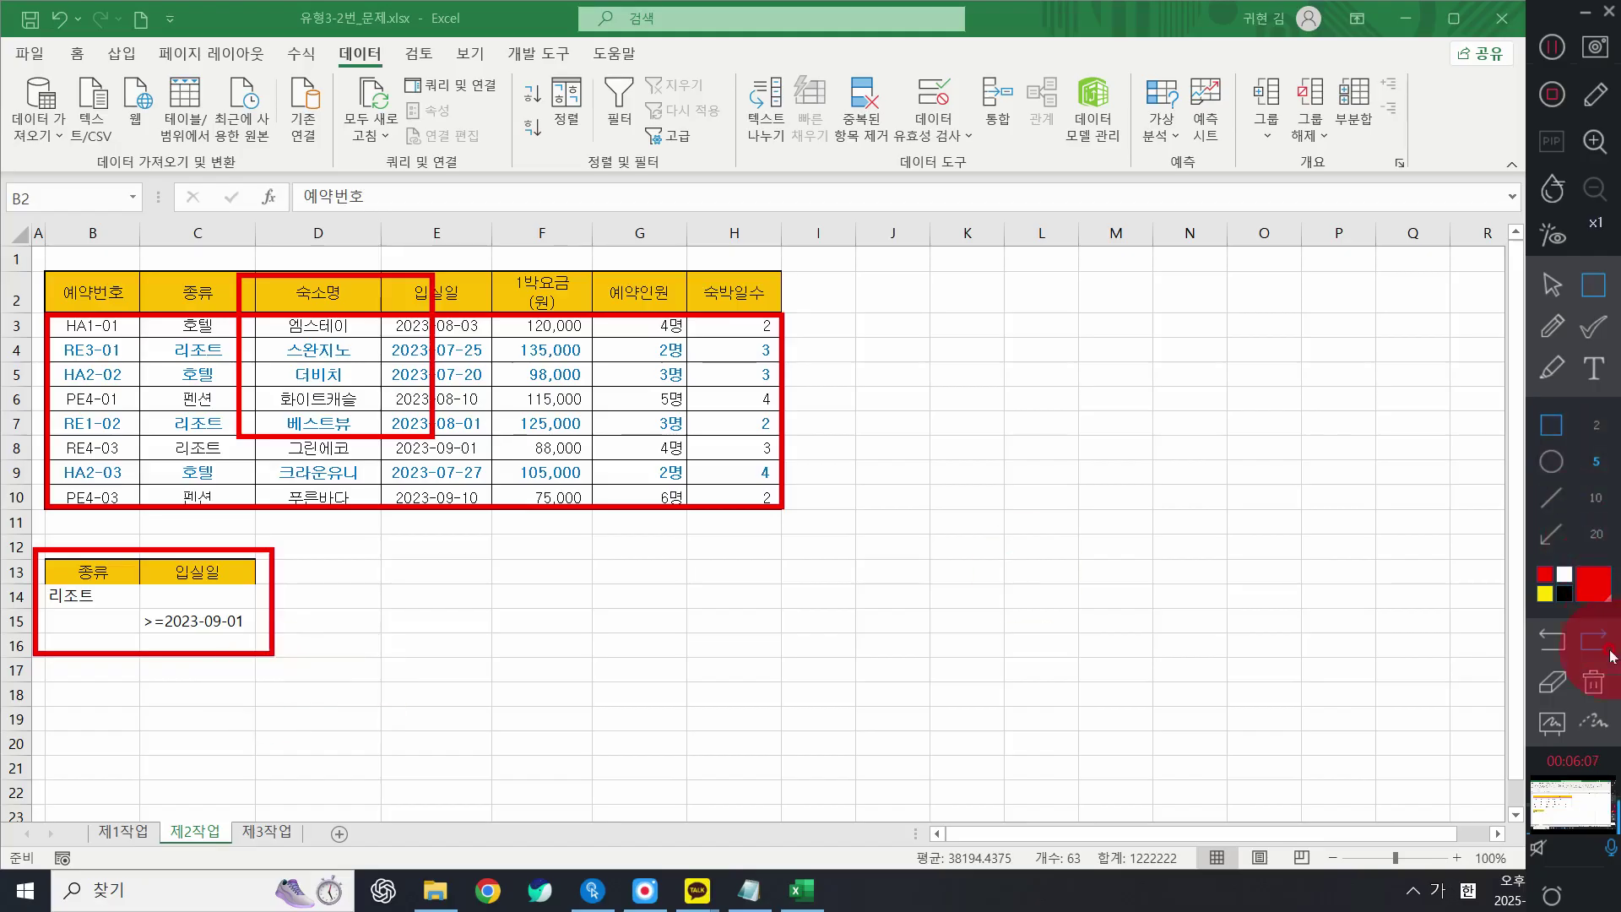
pyautogui.click(1594, 691)
pyautogui.click(1552, 285)
pyautogui.hotkey('ctrl', 'a')
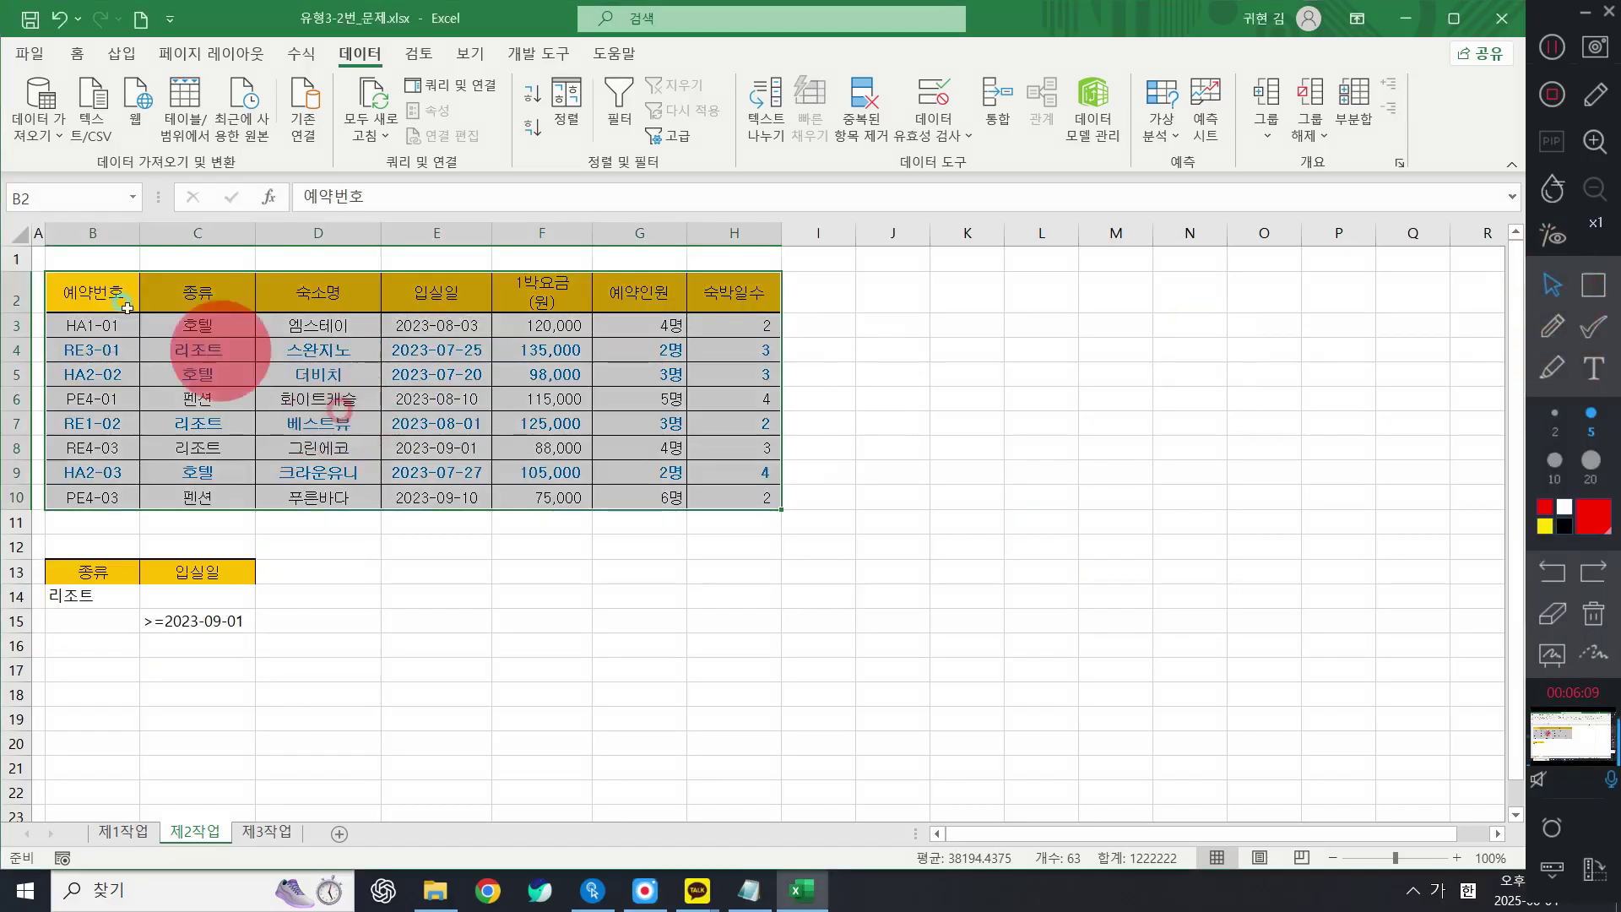
pyautogui.moveTo(62, 300); pyautogui.dragTo(737, 507)
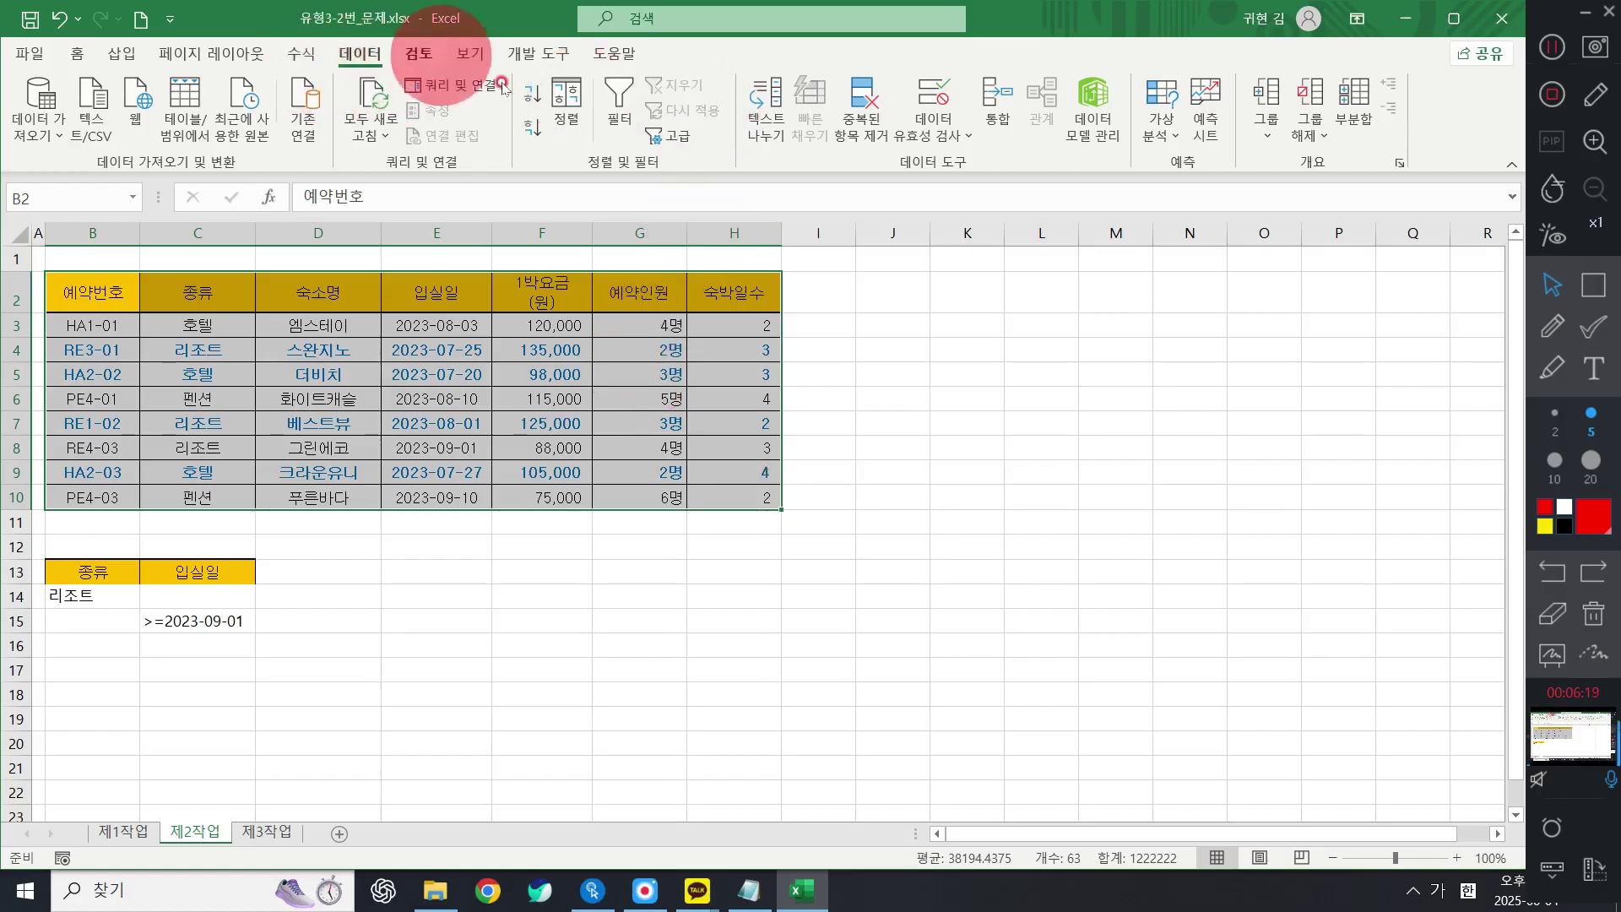
pyautogui.click(655, 138)
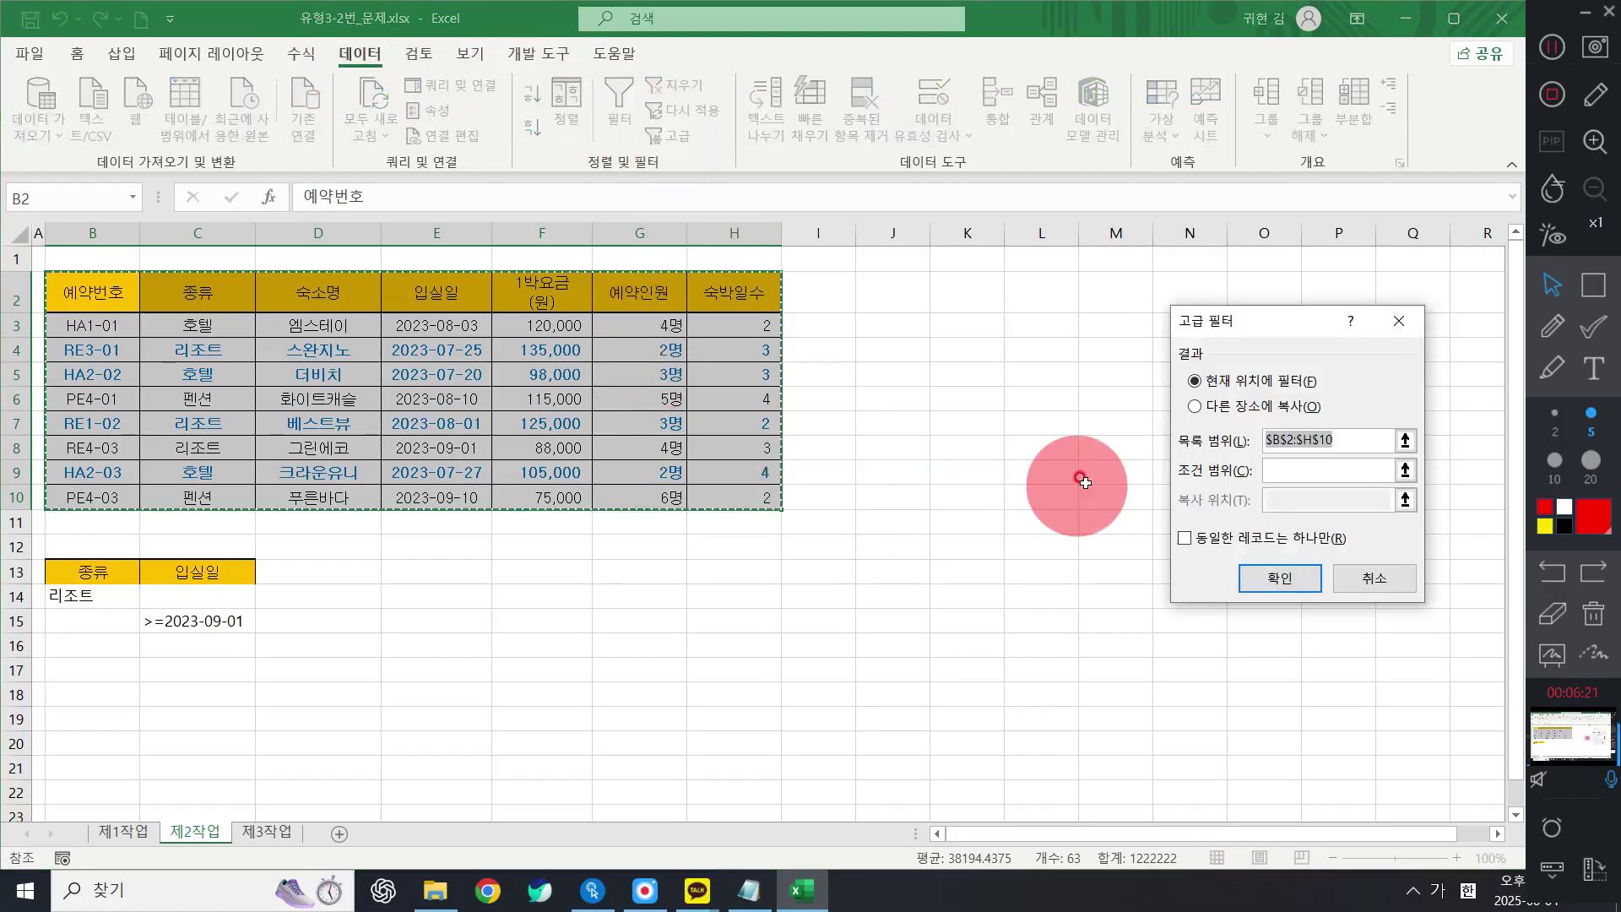
pyautogui.click(1321, 470)
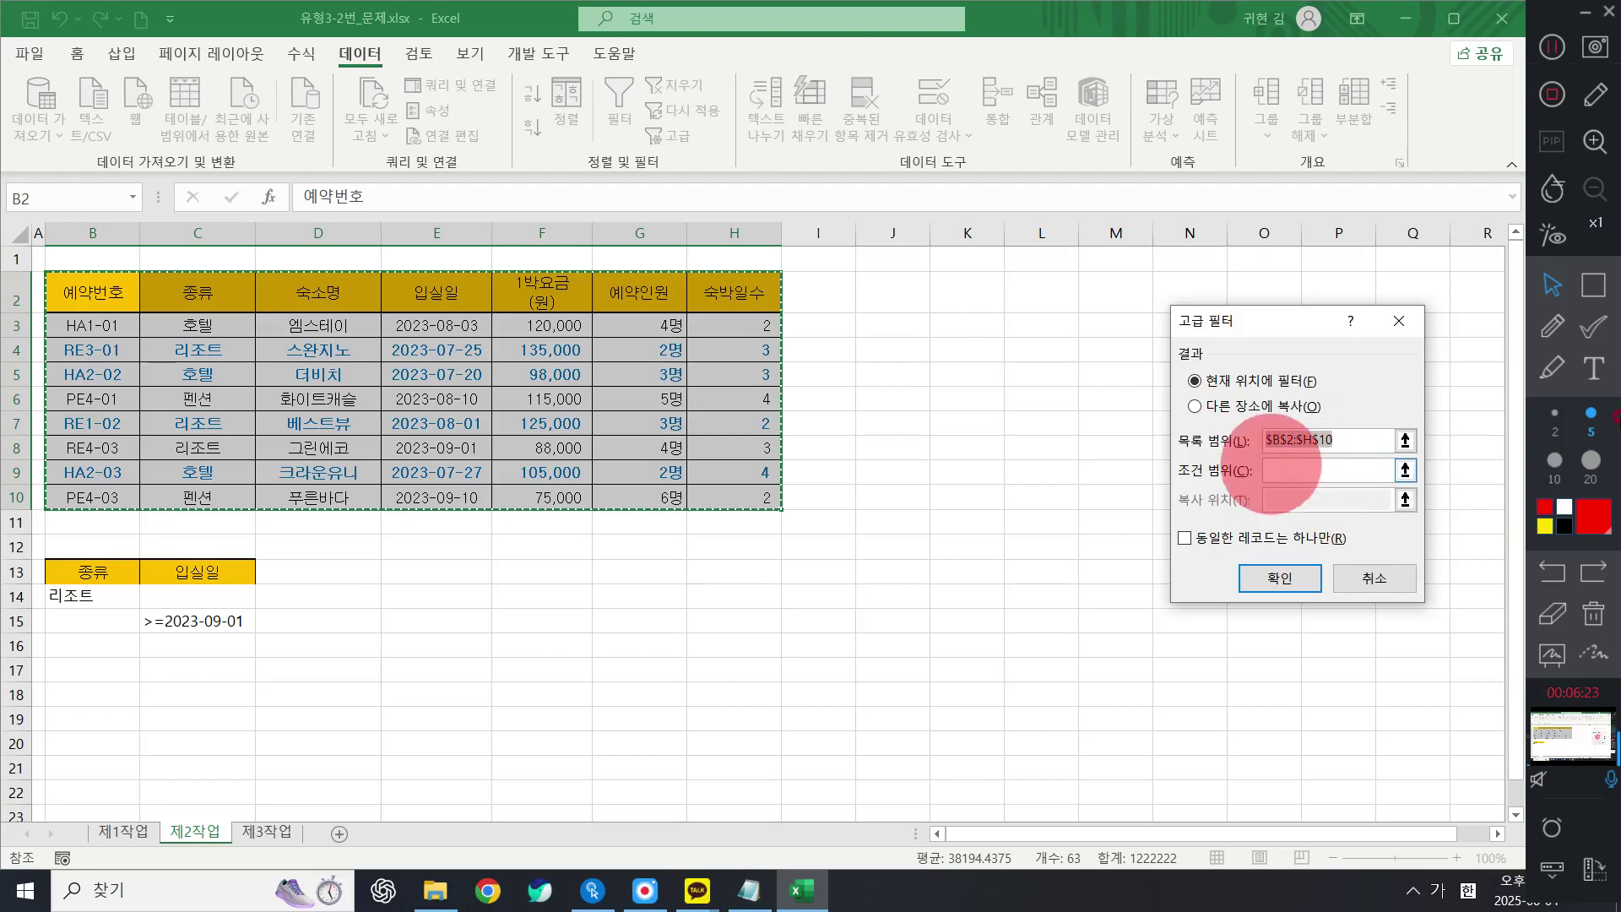
pyautogui.click(1267, 577)
# Step: Open the Advanced Filter for B3:H10 and choose to copy the results to another location (다른 장소에 복사)
pyautogui.moveTo(85, 326); pyautogui.dragTo(735, 490)
pyautogui.click(674, 133)
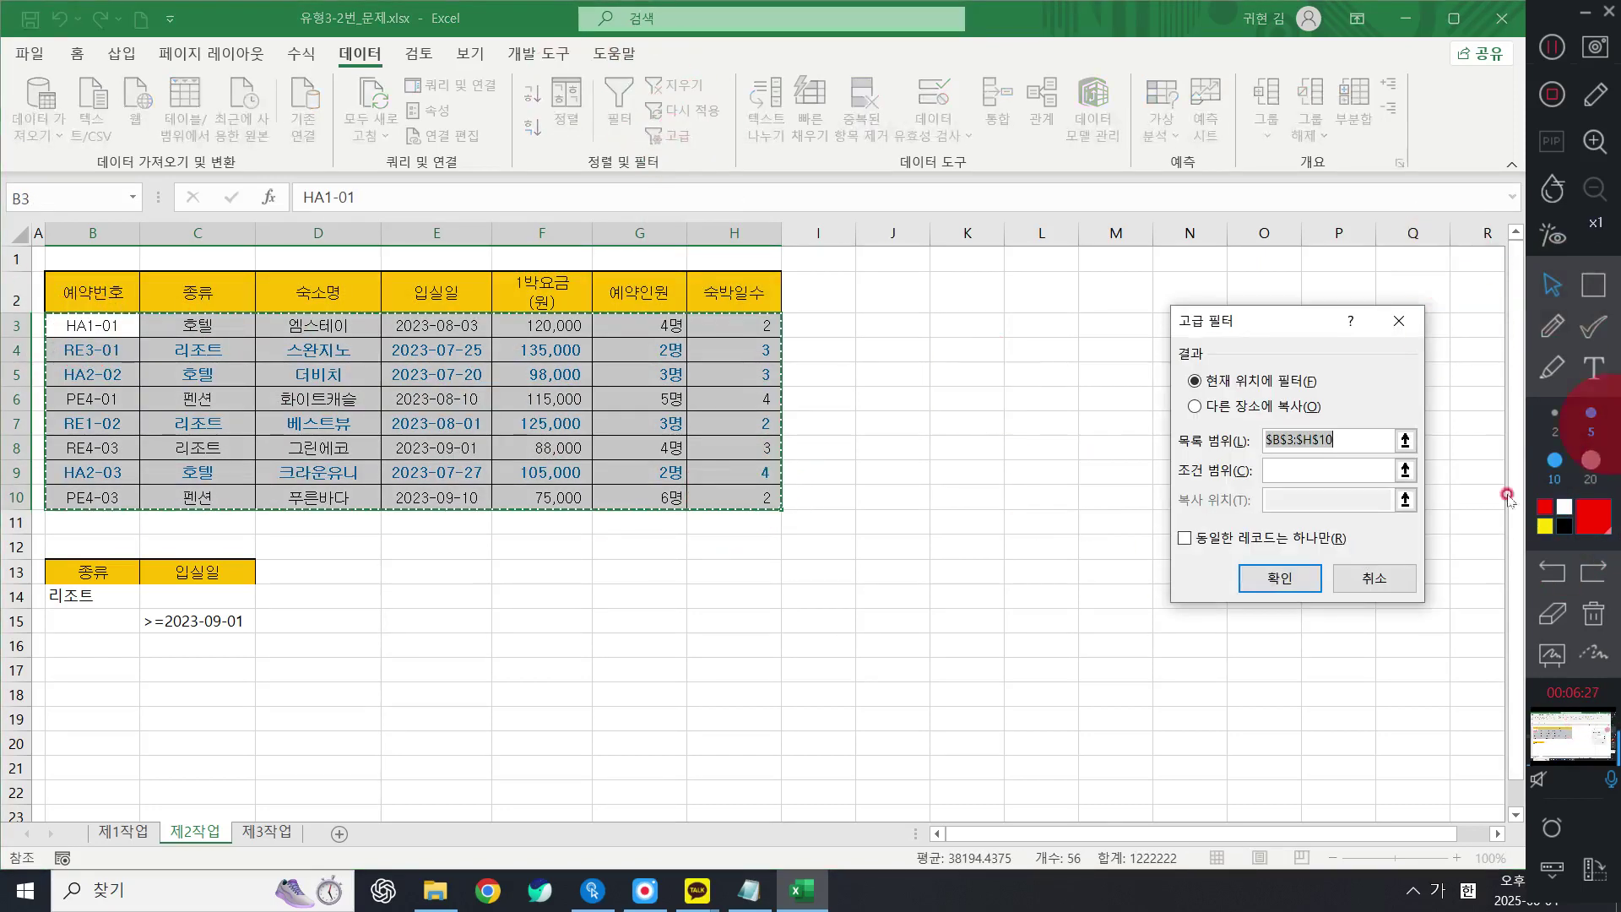
pyautogui.moveTo(1284, 316); pyautogui.dragTo(1082, 287)
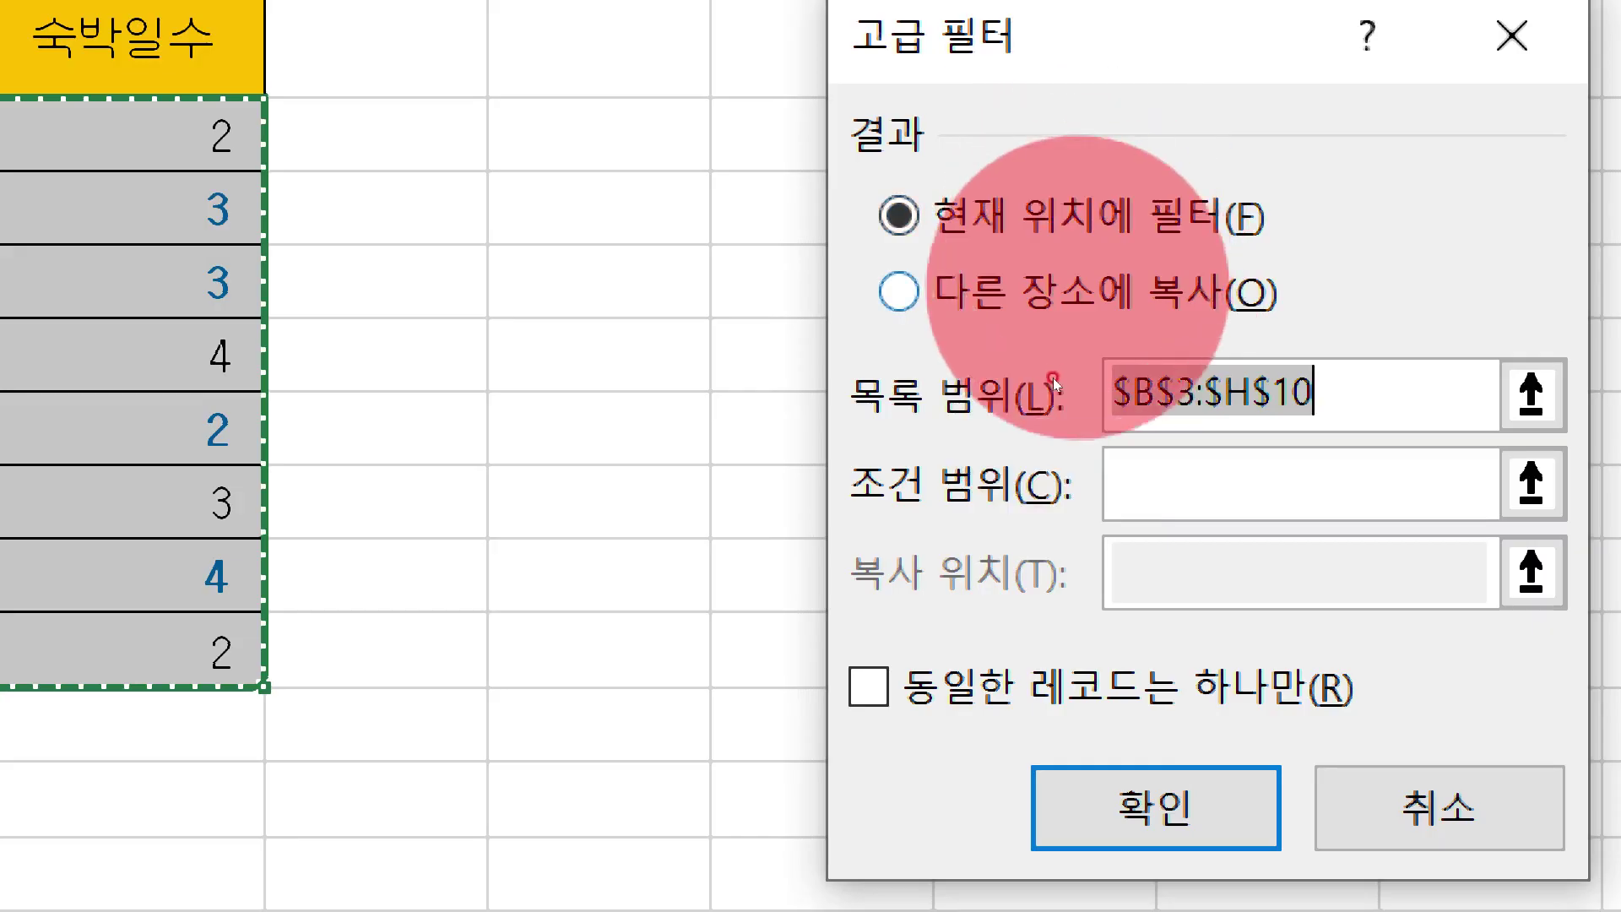
pyautogui.hotkey('alt', 'o')
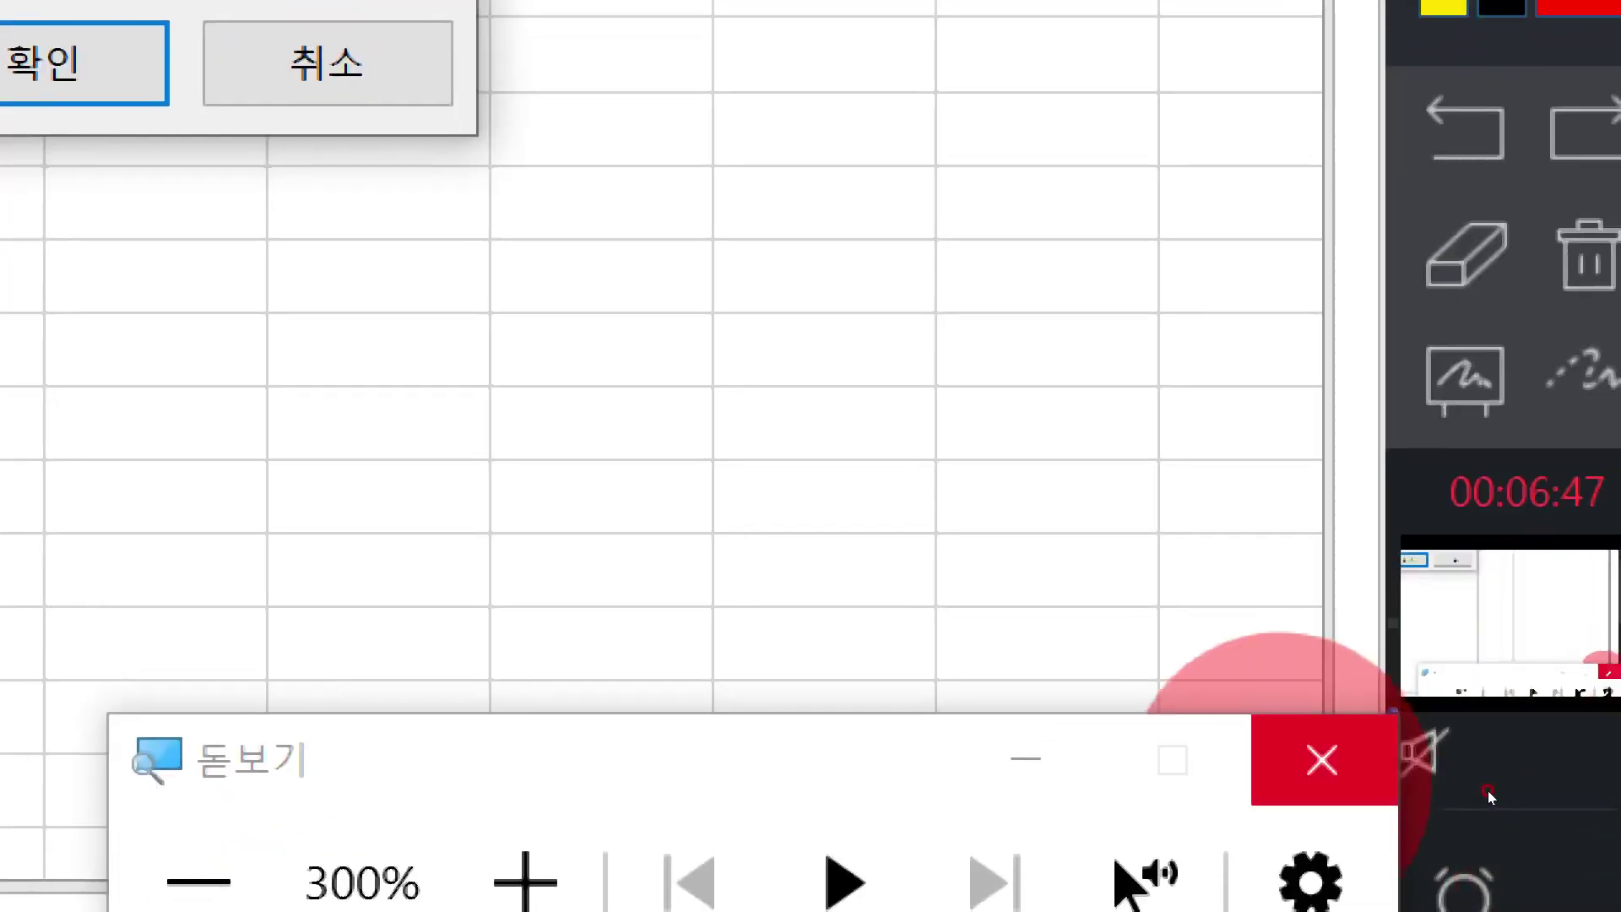
pyautogui.click(1321, 758)
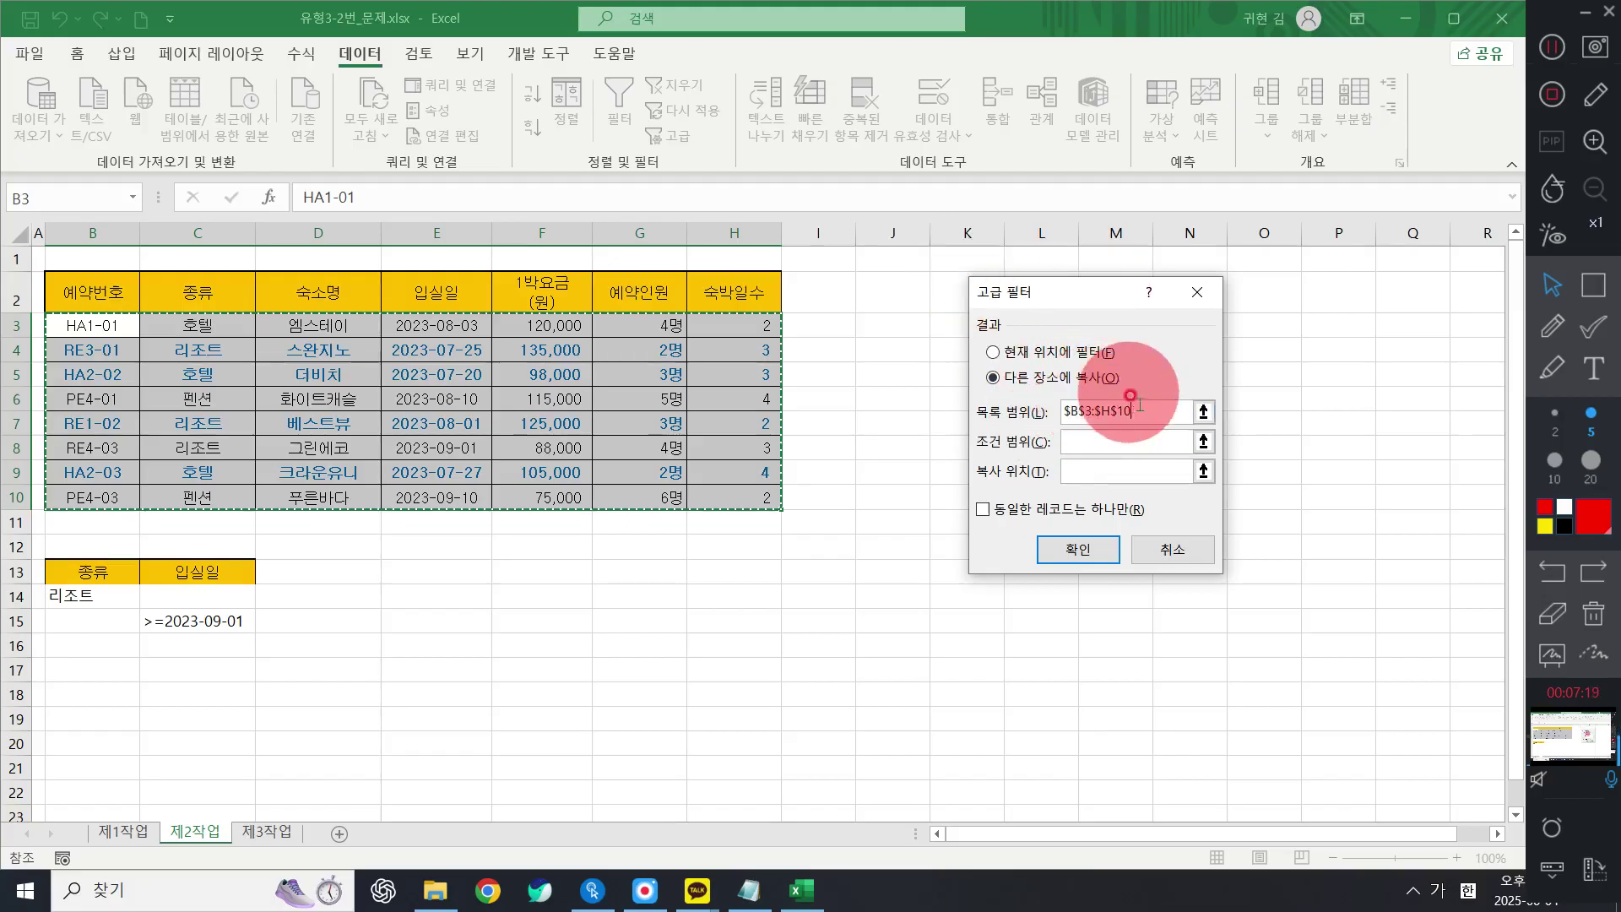
# Step: Set the criteria range to B13:C15 and the copy destination to B18, and run the Advanced Filter
pyautogui.click(1133, 440)
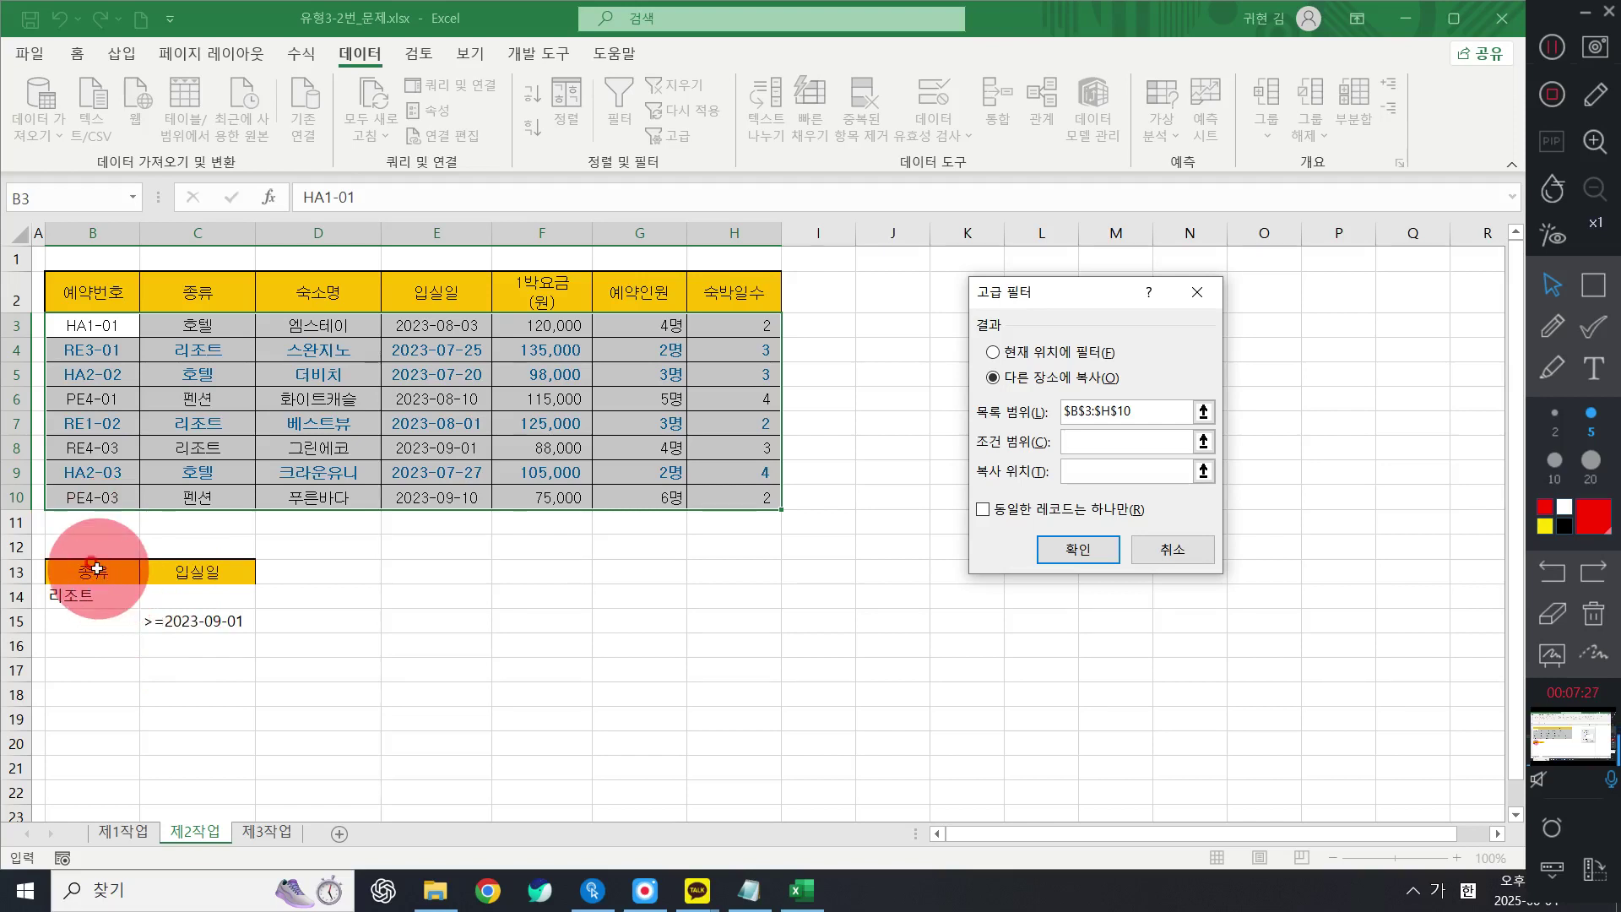
pyautogui.moveTo(109, 578); pyautogui.dragTo(224, 617)
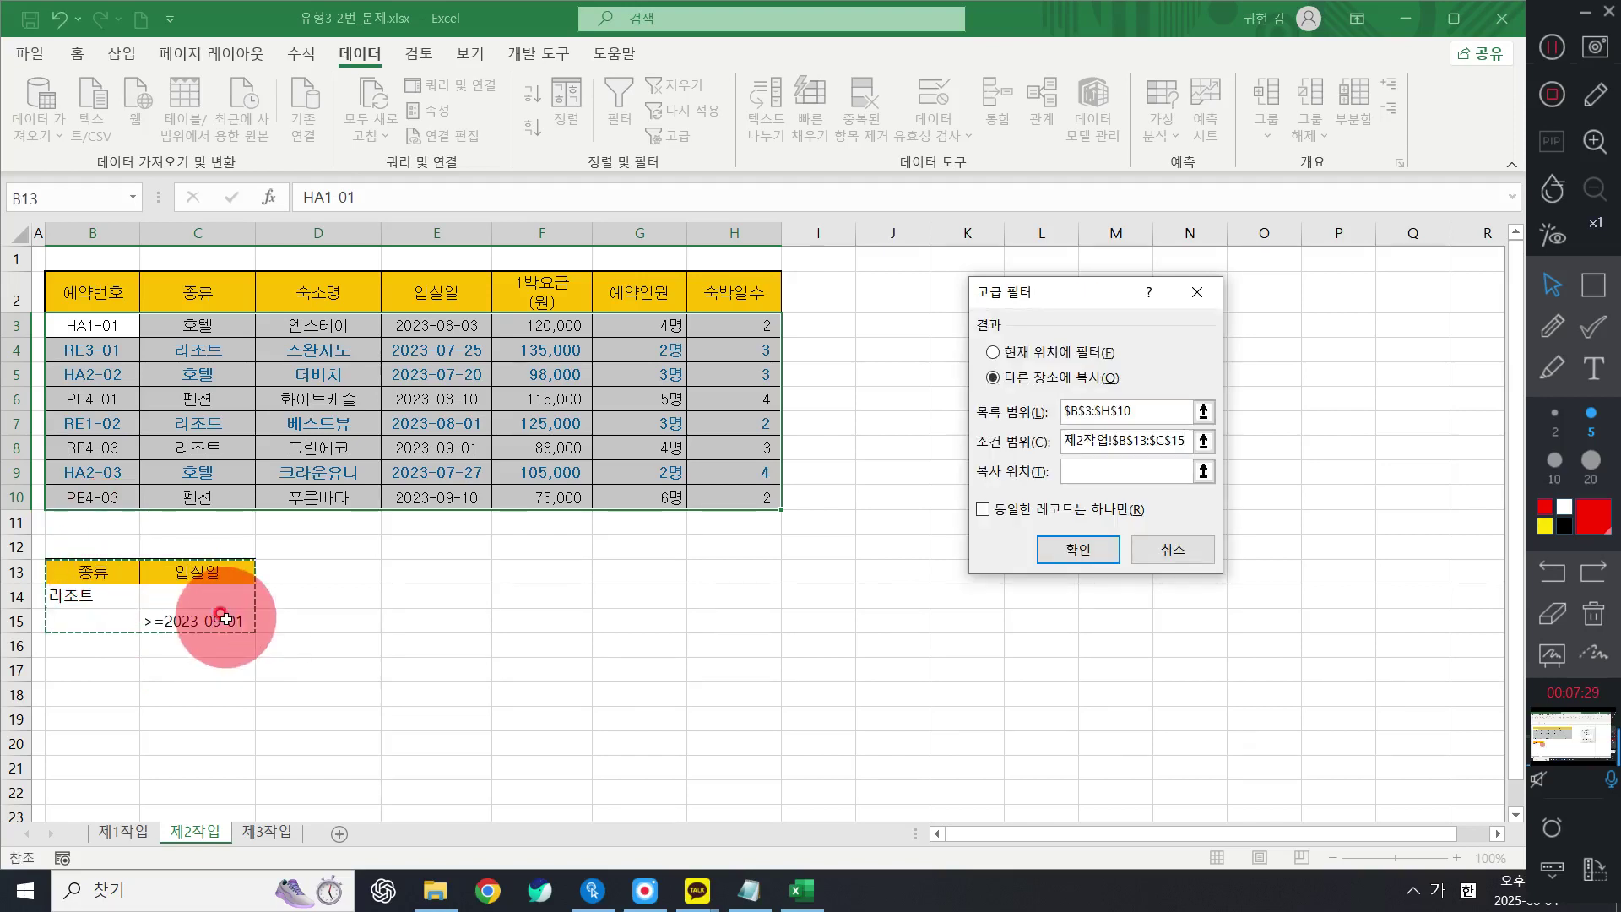
pyautogui.click(1119, 464)
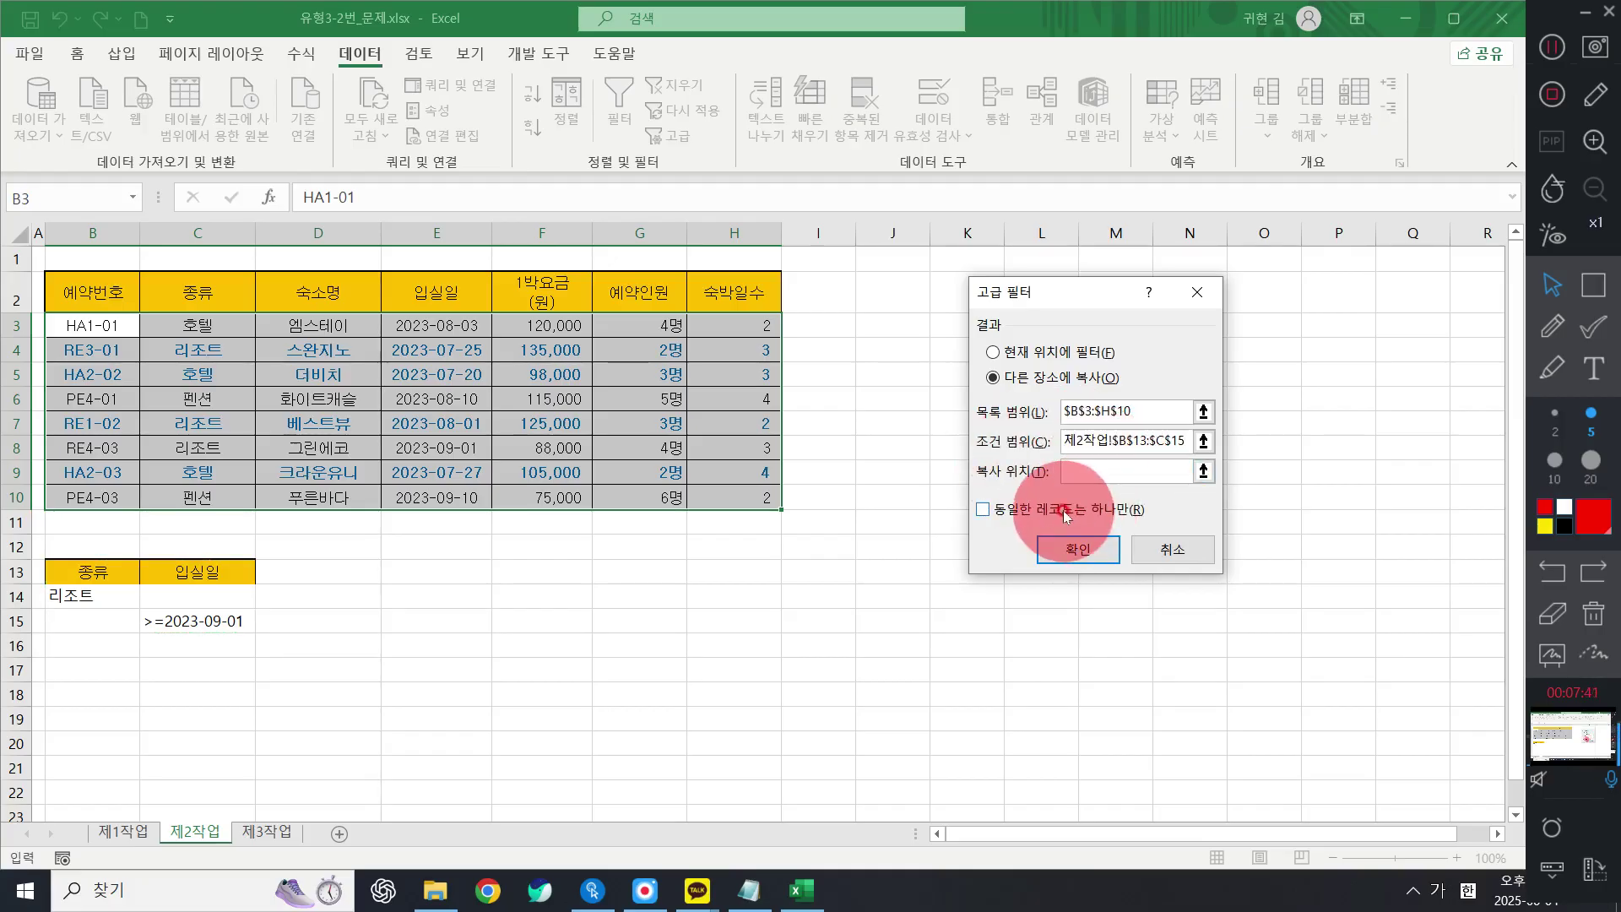
pyautogui.click(66, 691)
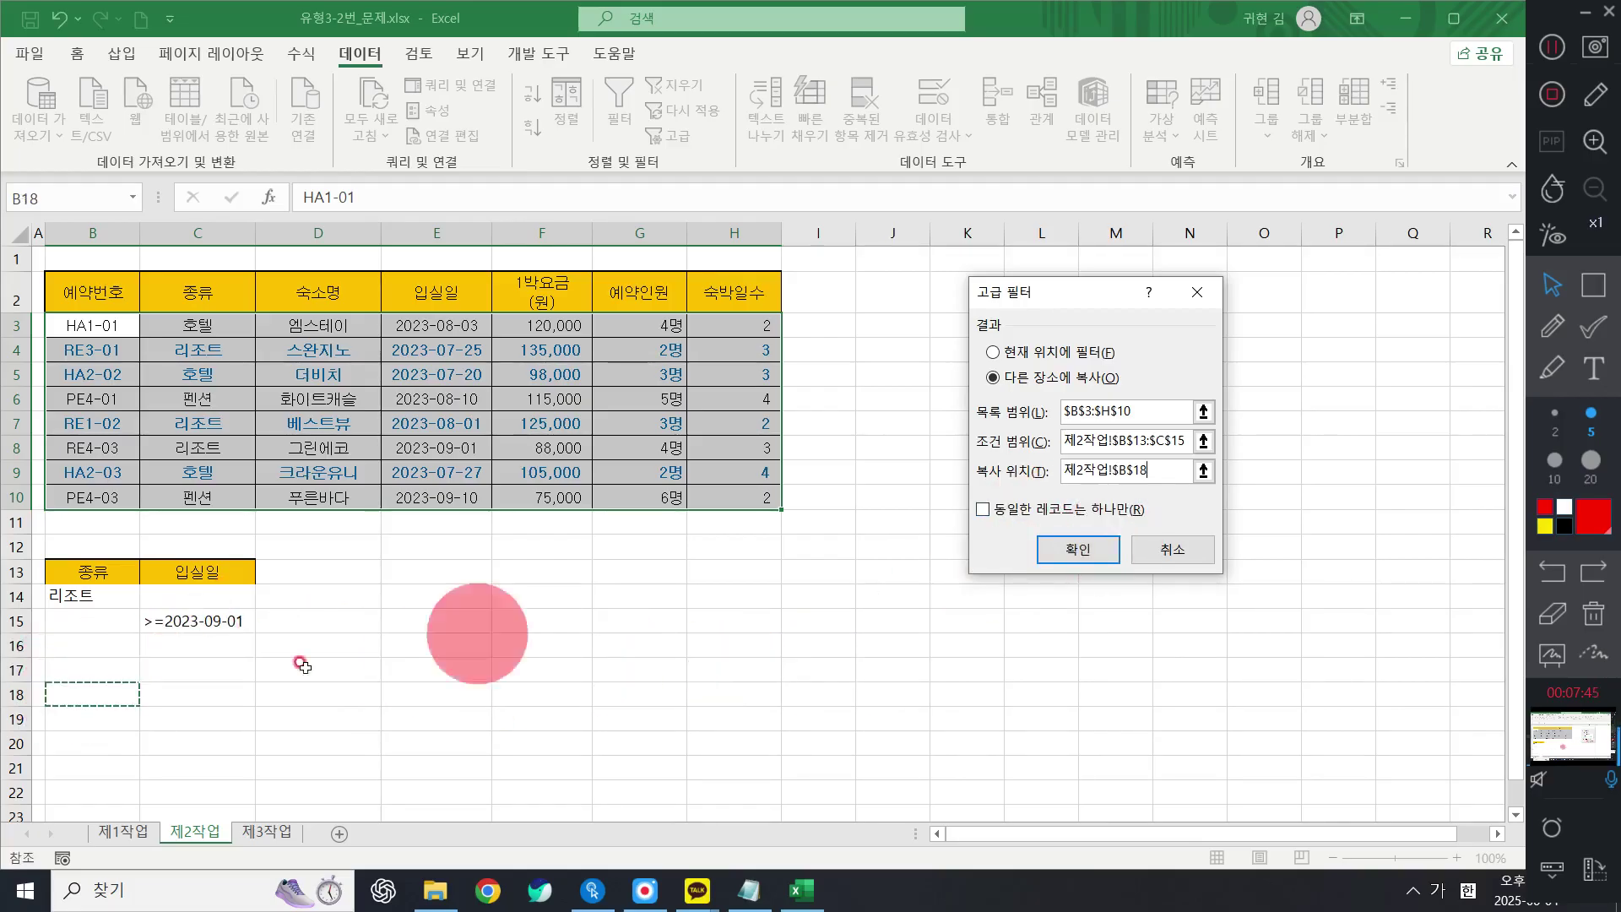
pyautogui.click(1098, 550)
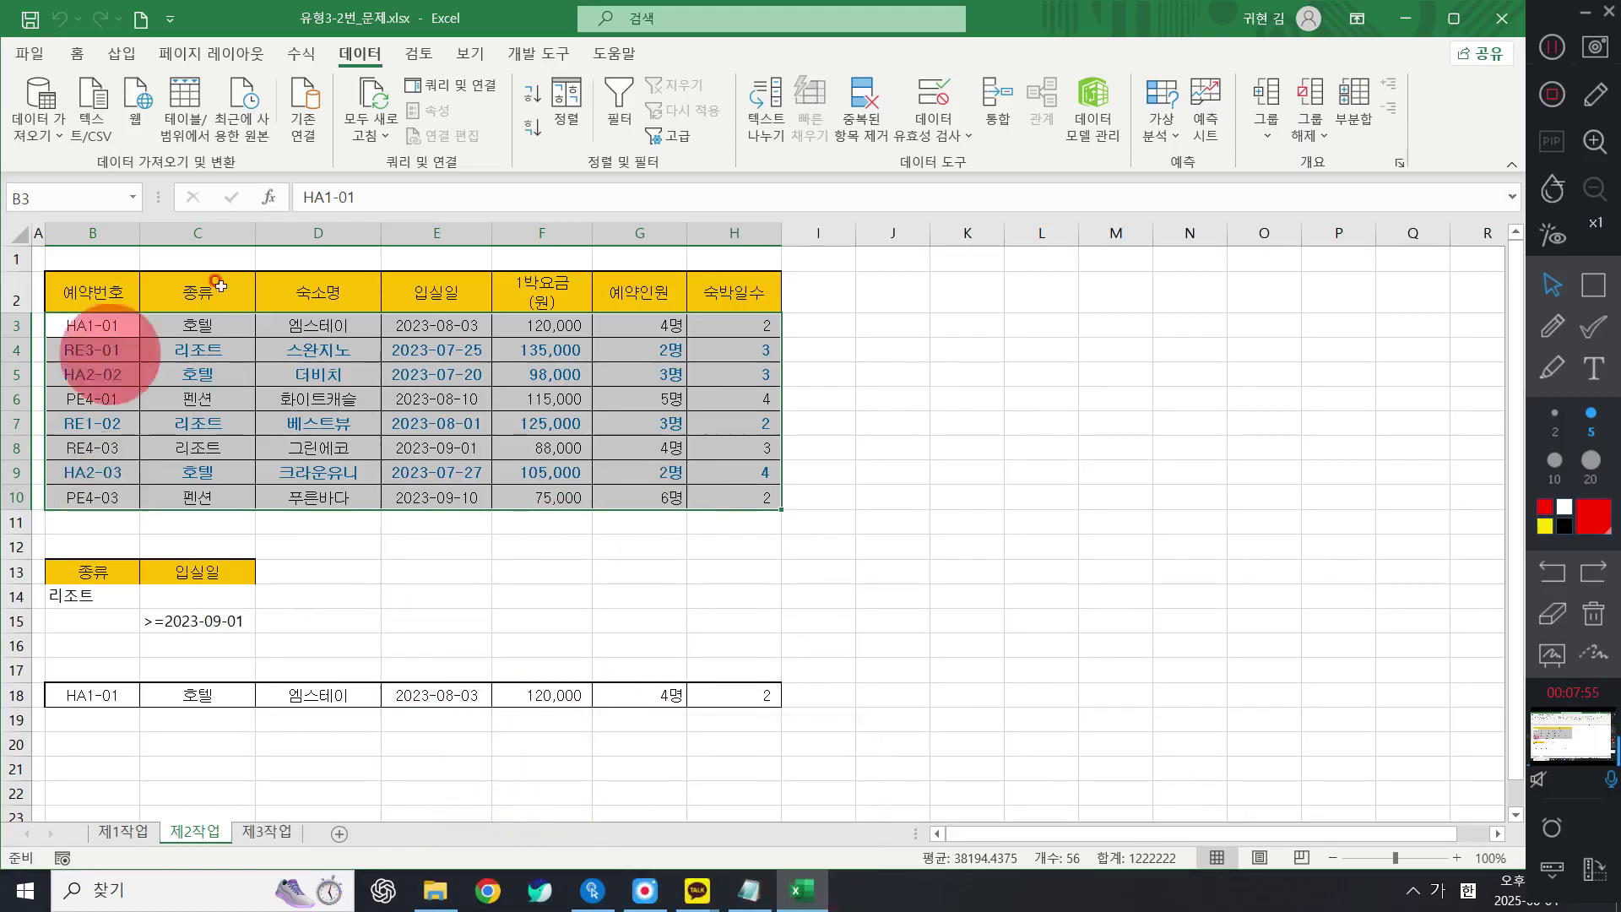
pyautogui.click(477, 422)
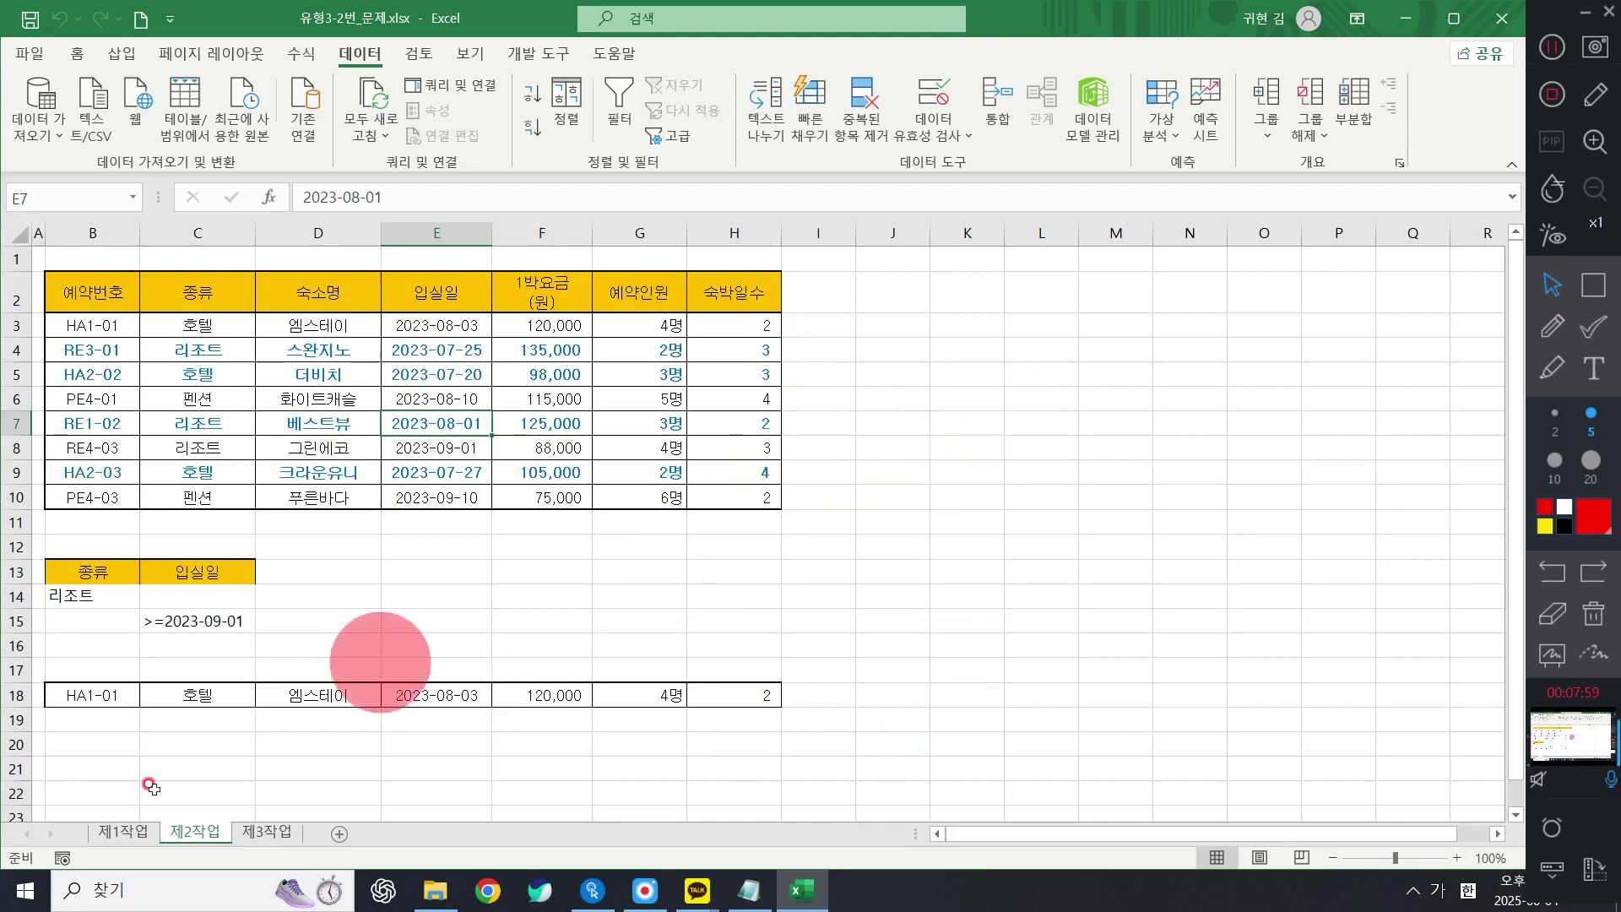
pyautogui.click(10, 699)
pyautogui.rightClick(10, 700)
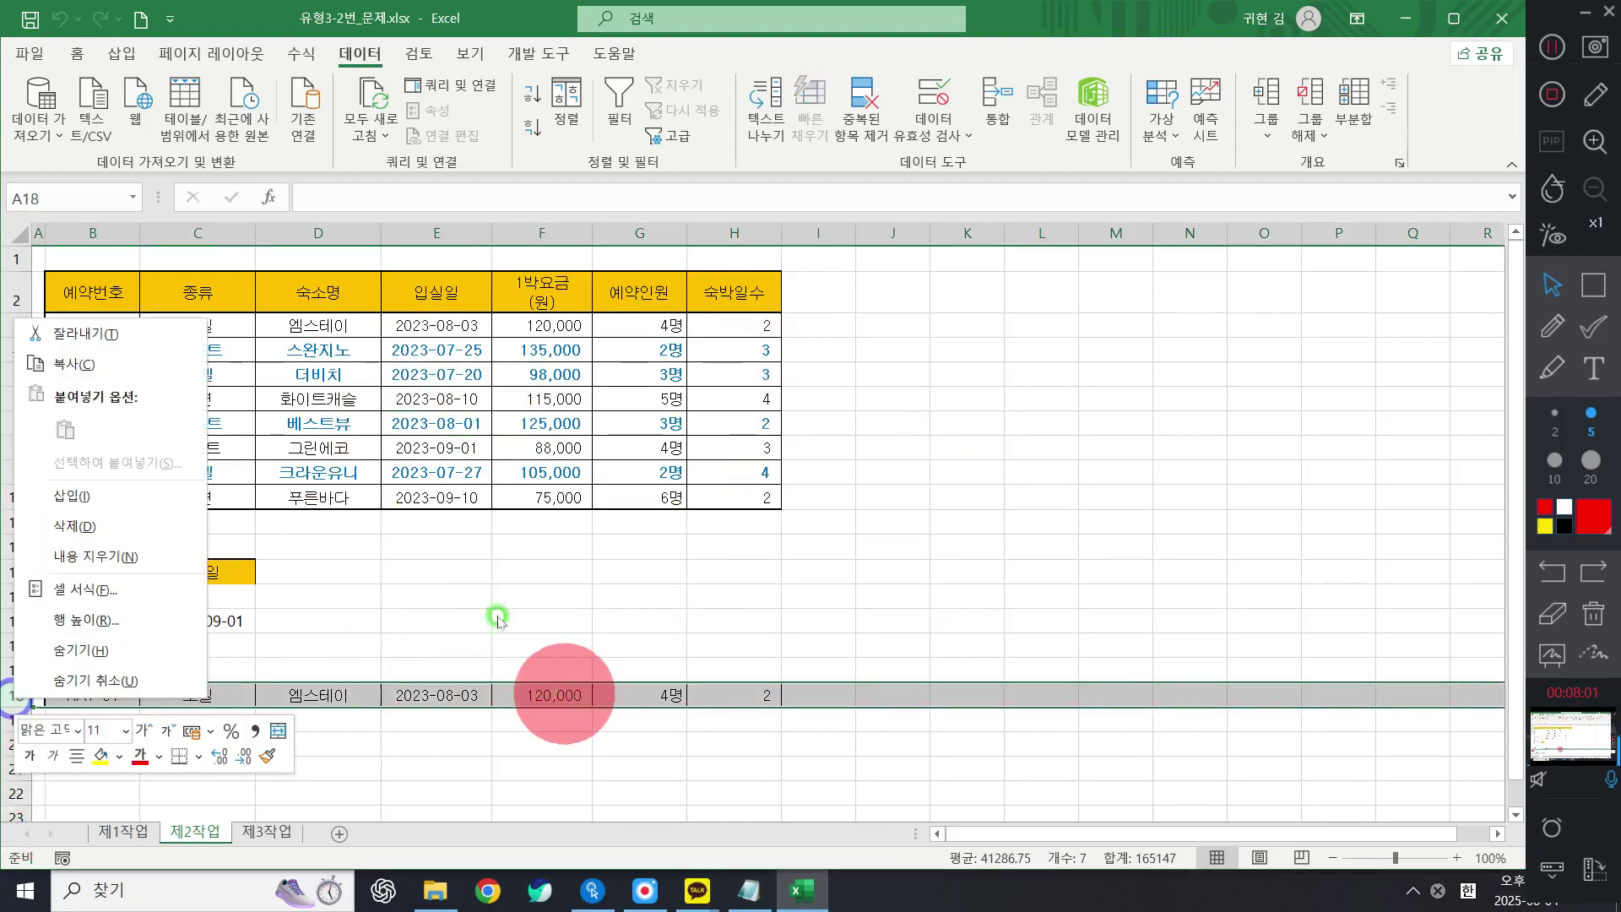
pyautogui.click(490, 618)
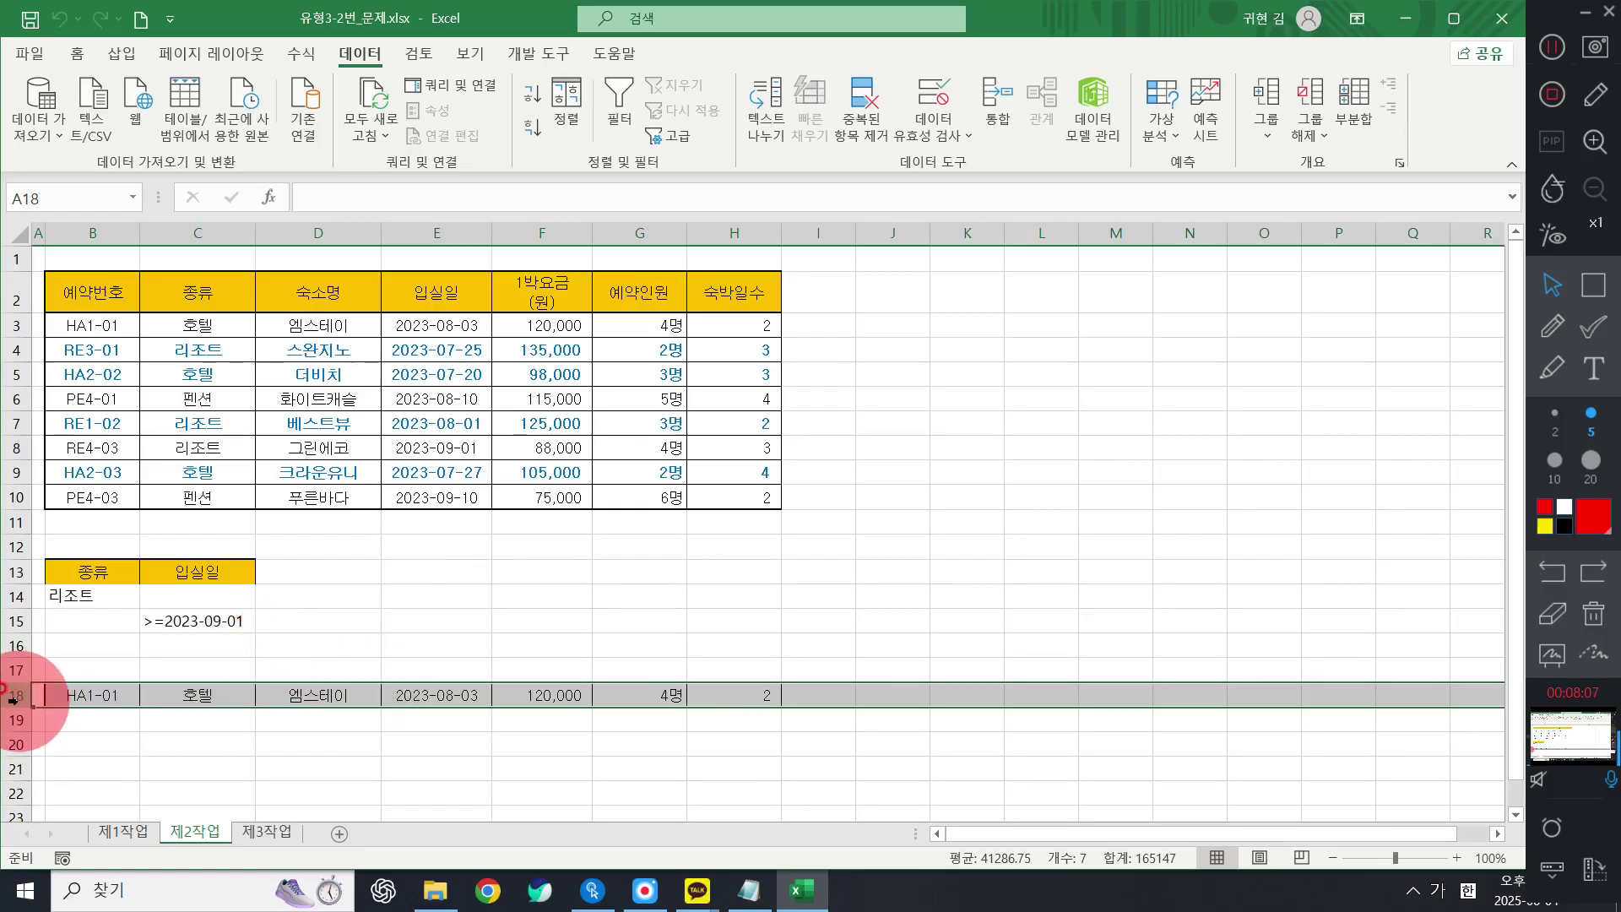
pyautogui.click(326, 619)
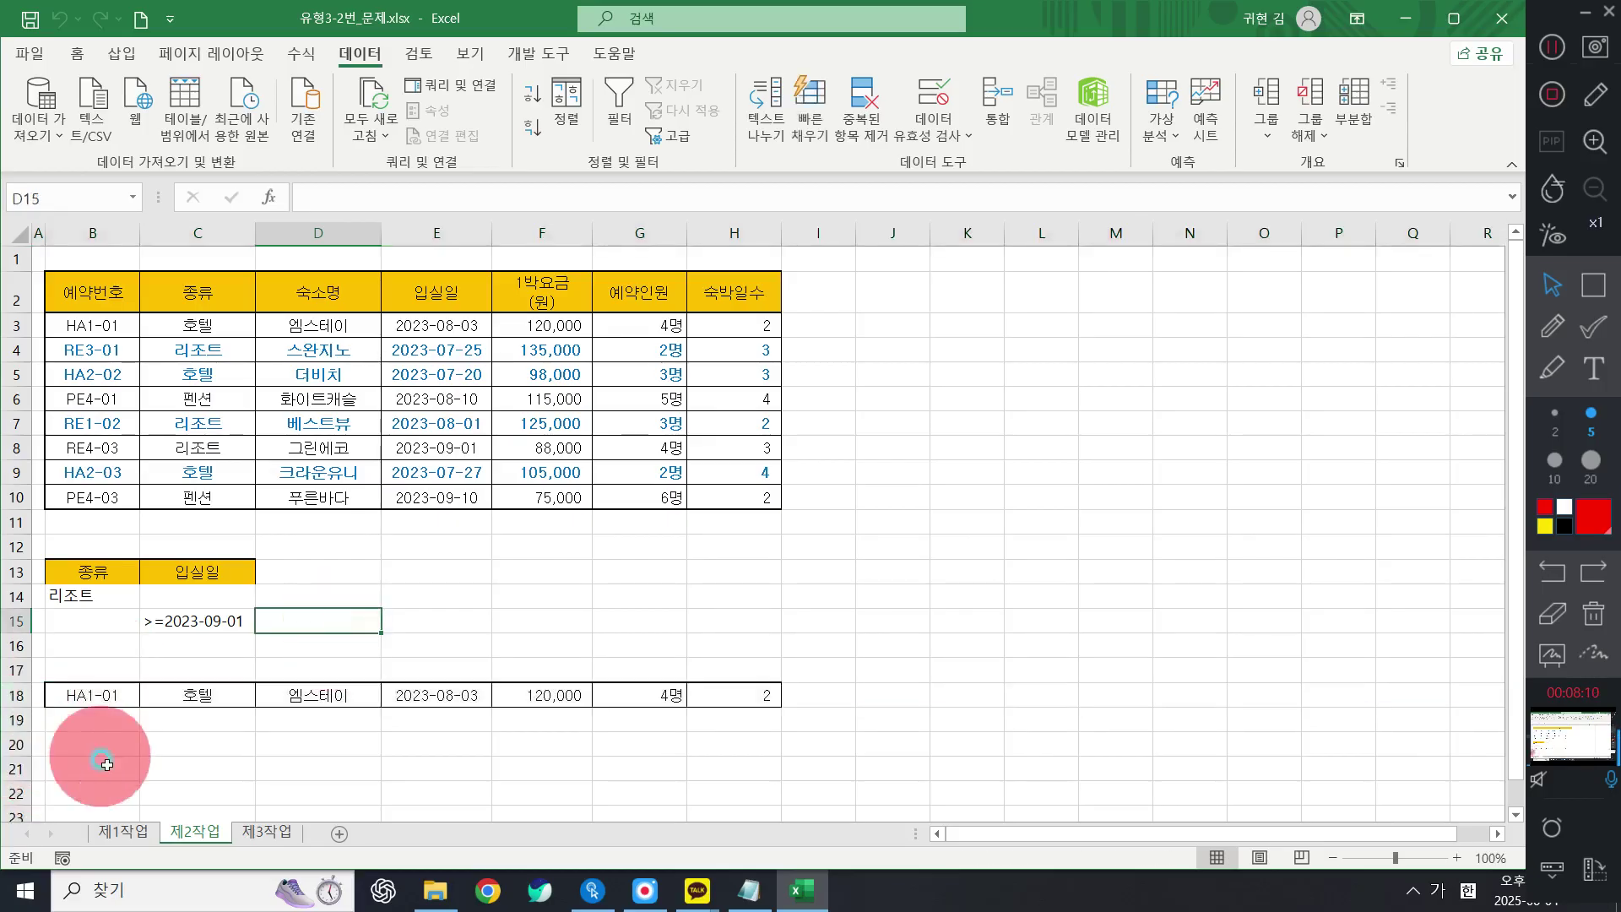
pyautogui.click(7, 693)
pyautogui.click(470, 568)
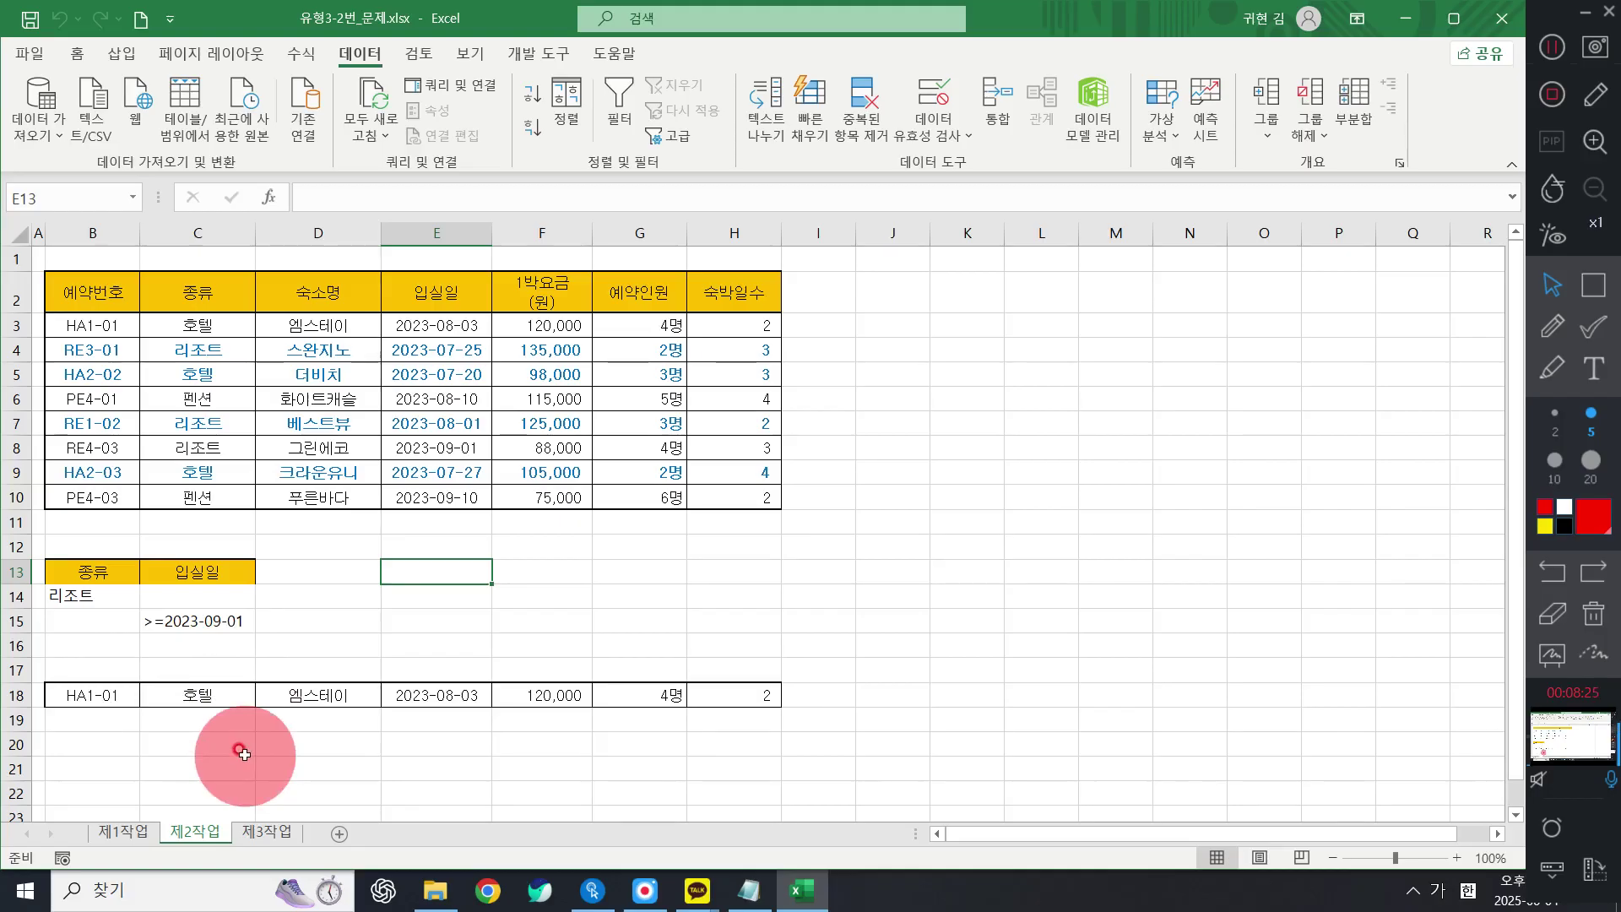
pyautogui.click(17, 695)
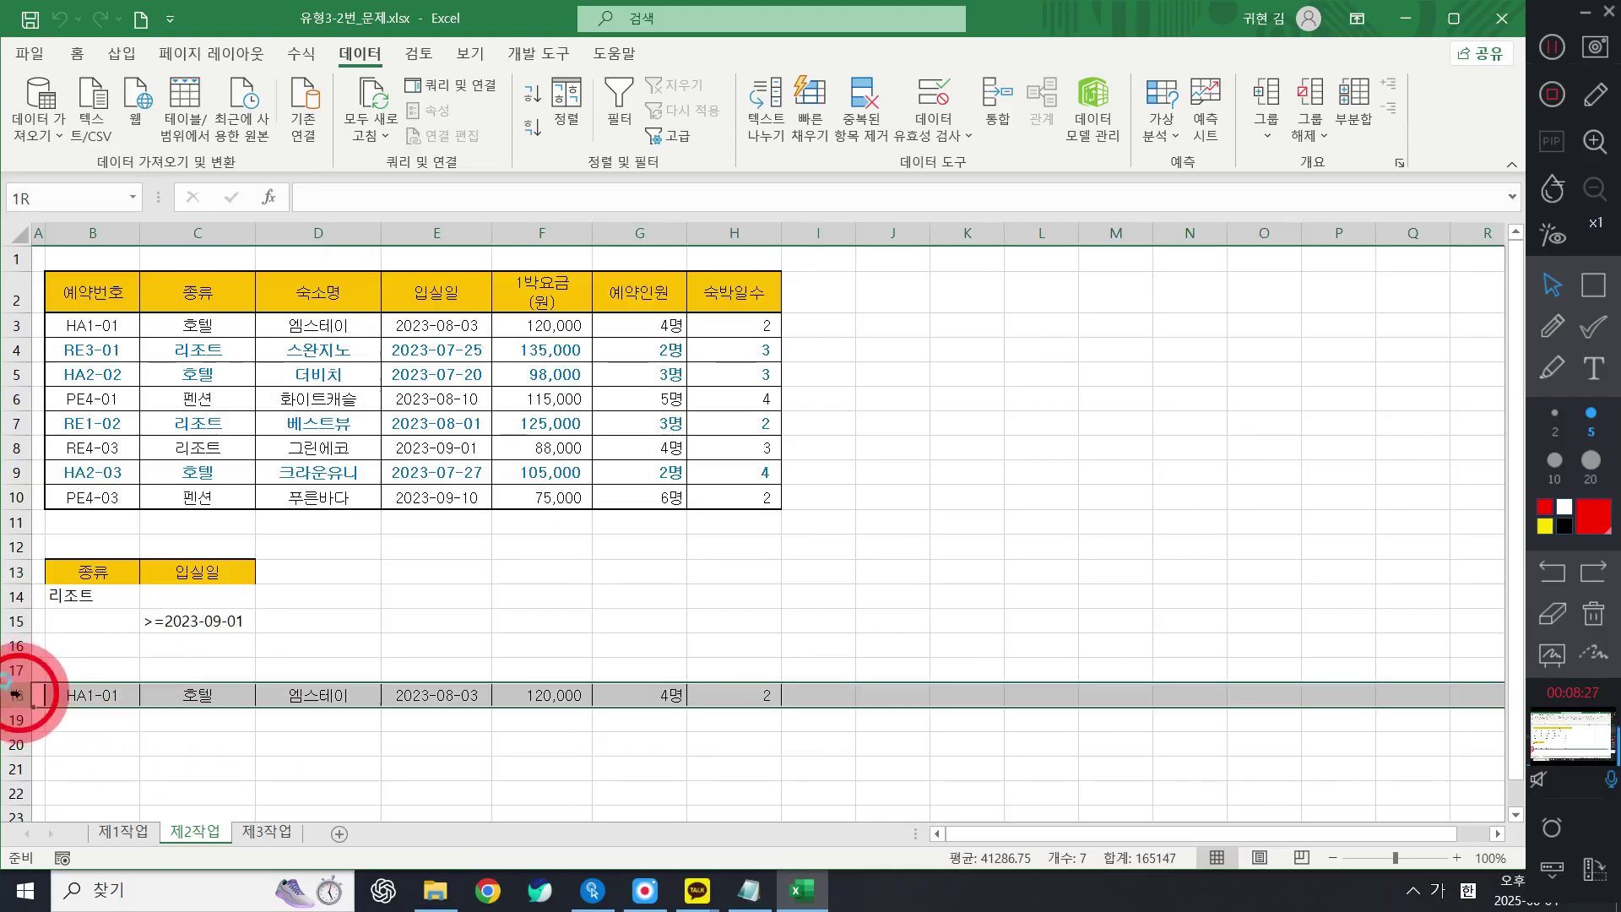
pyautogui.rightClick(460, 719)
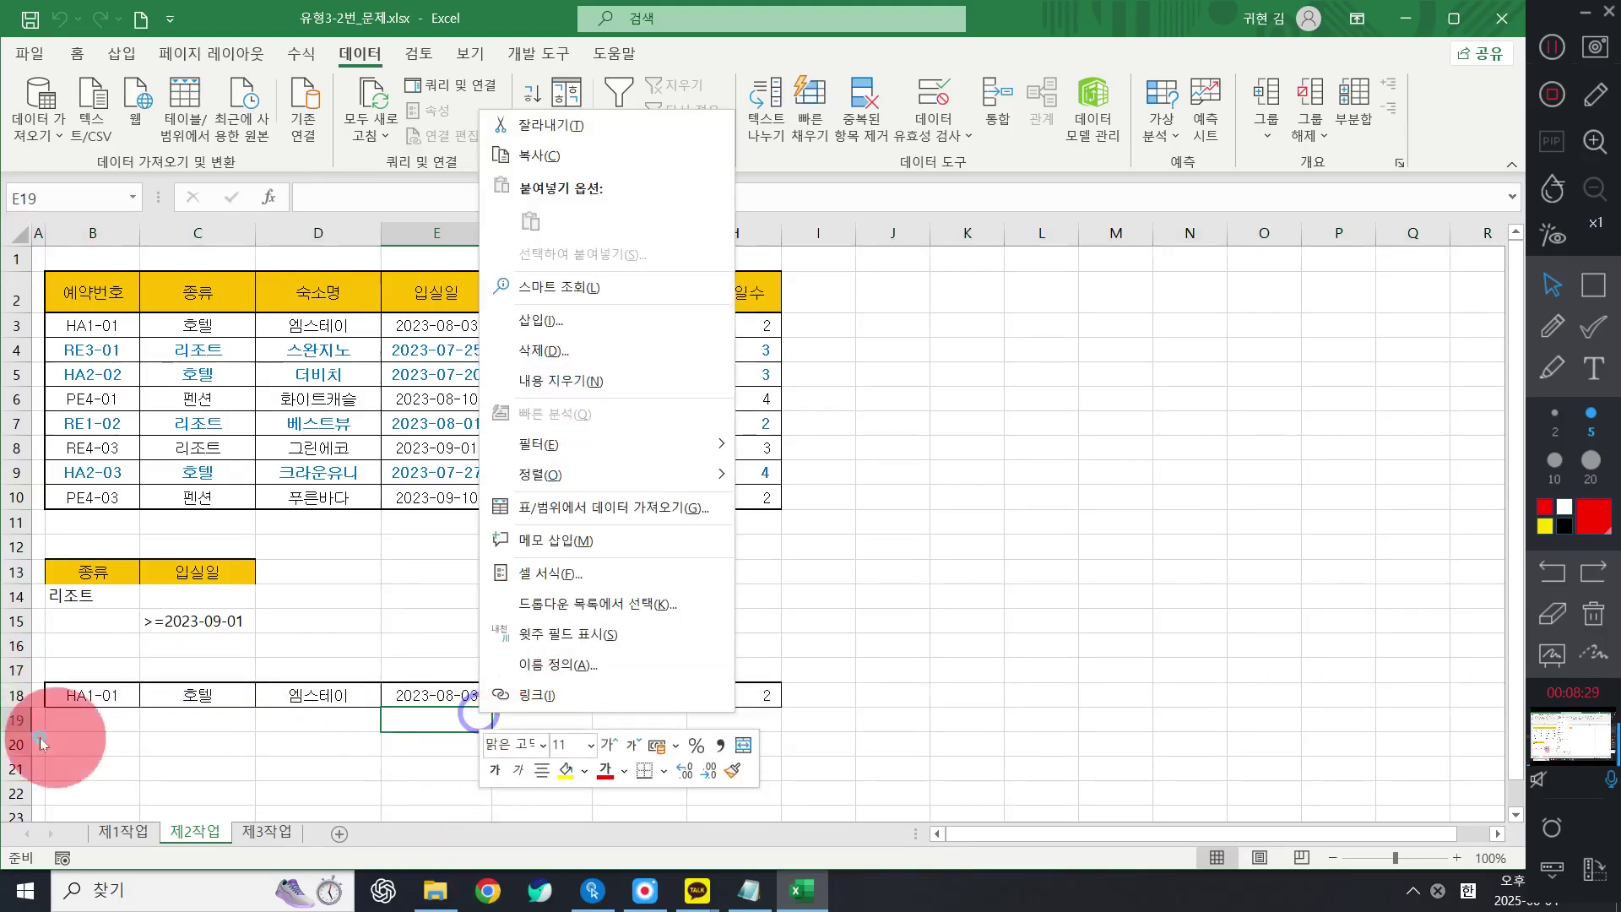
pyautogui.press('Escape')
# Step: Delete the extracted cells B18:H18, shifting the remaining cells left
pyautogui.moveTo(12, 686); pyautogui.dragTo(740, 690)
pyautogui.click(58, 22)
pyautogui.rightClick(740, 690)
pyautogui.click(836, 289)
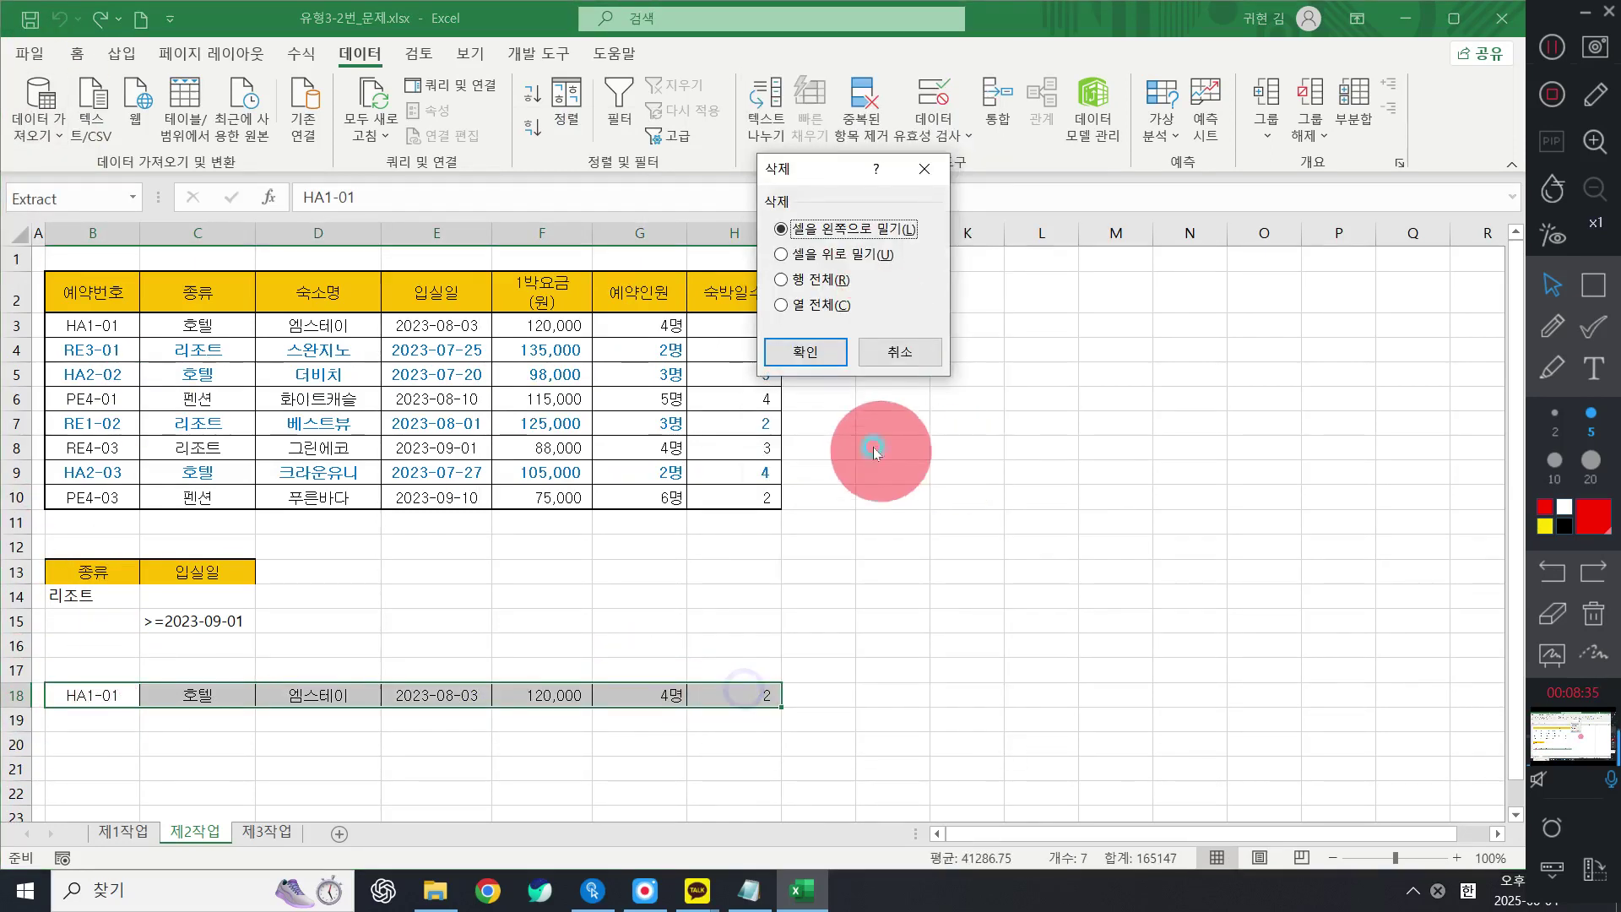
pyautogui.click(804, 353)
pyautogui.click(304, 448)
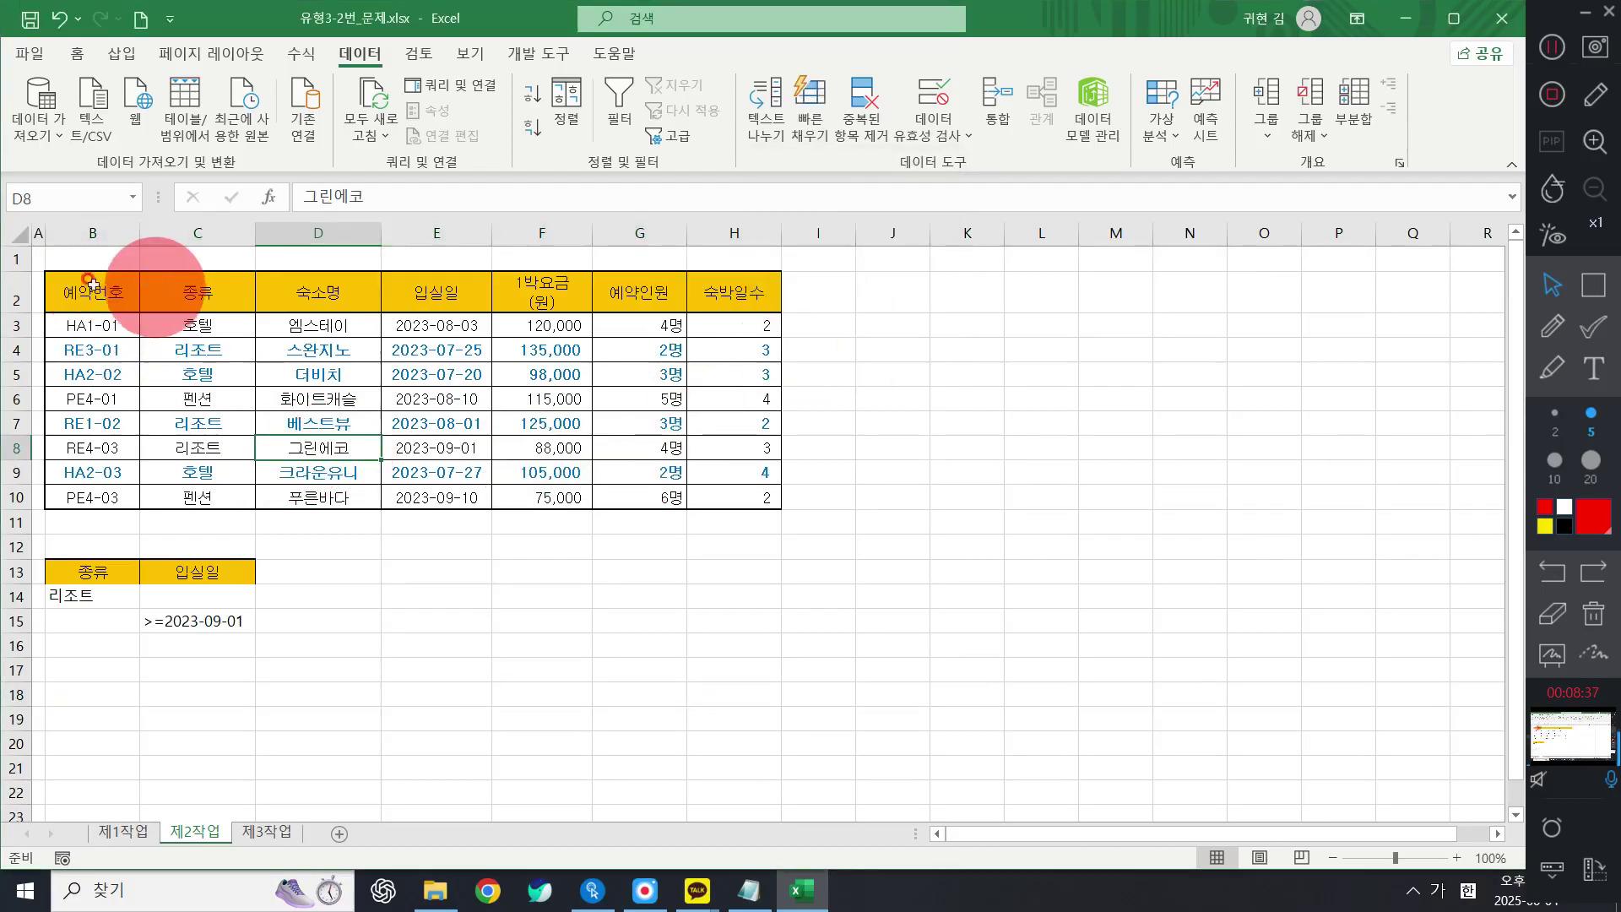
# Step: Open the Advanced Filter, choose to copy to another location (다른 장소에 복사), and set the list range to B2:H10 including the headers
pyautogui.moveTo(127, 291); pyautogui.dragTo(735, 499)
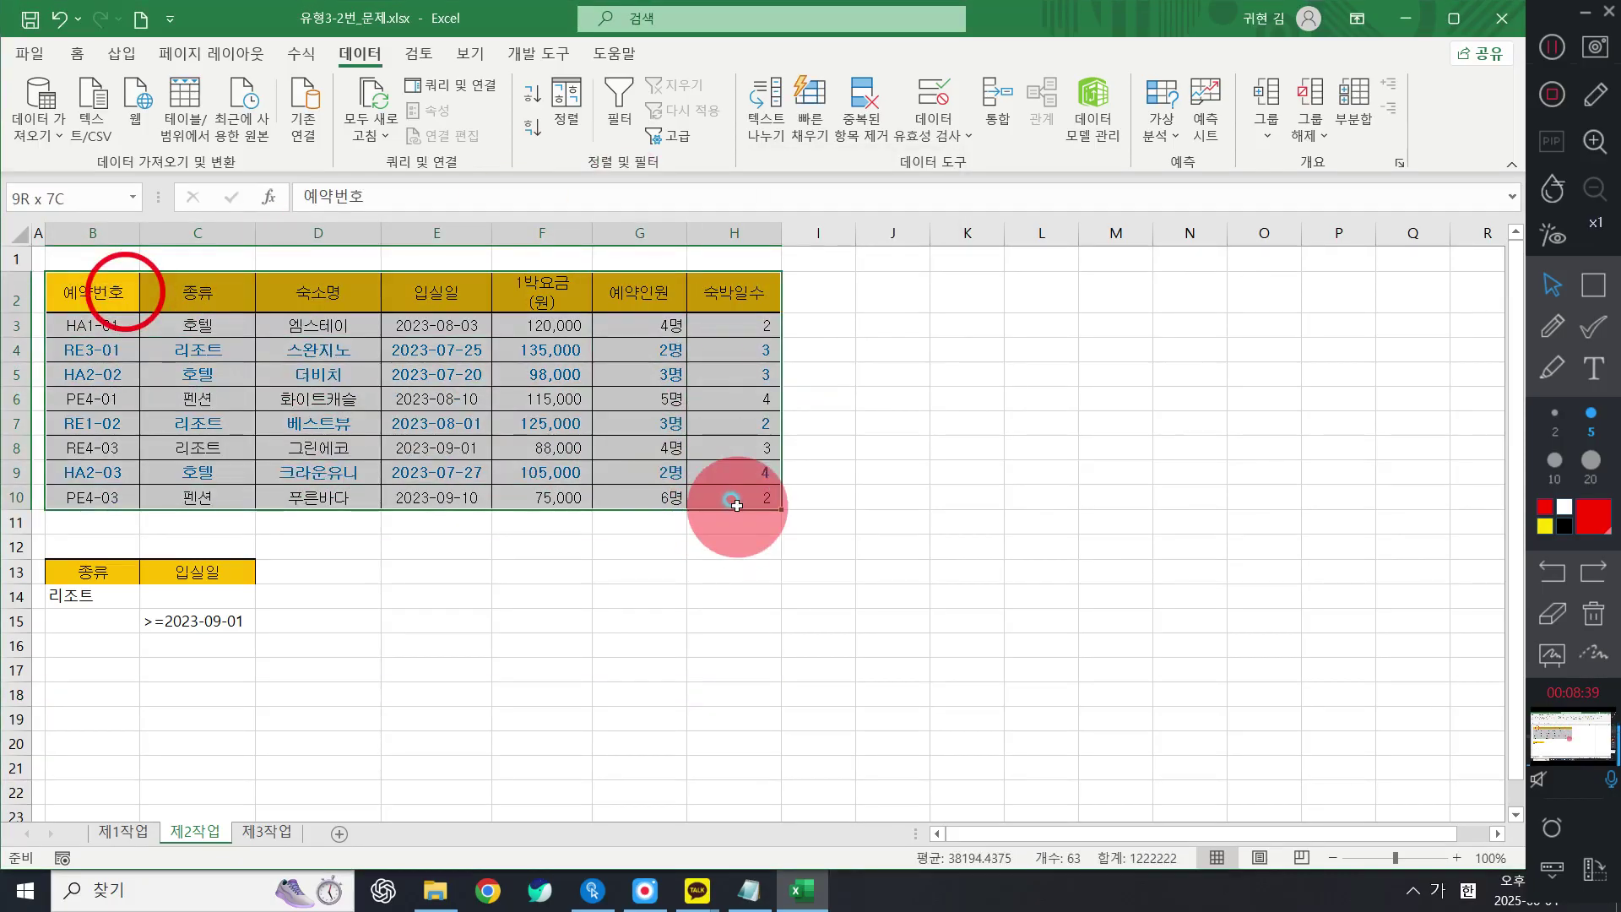
pyautogui.click(667, 136)
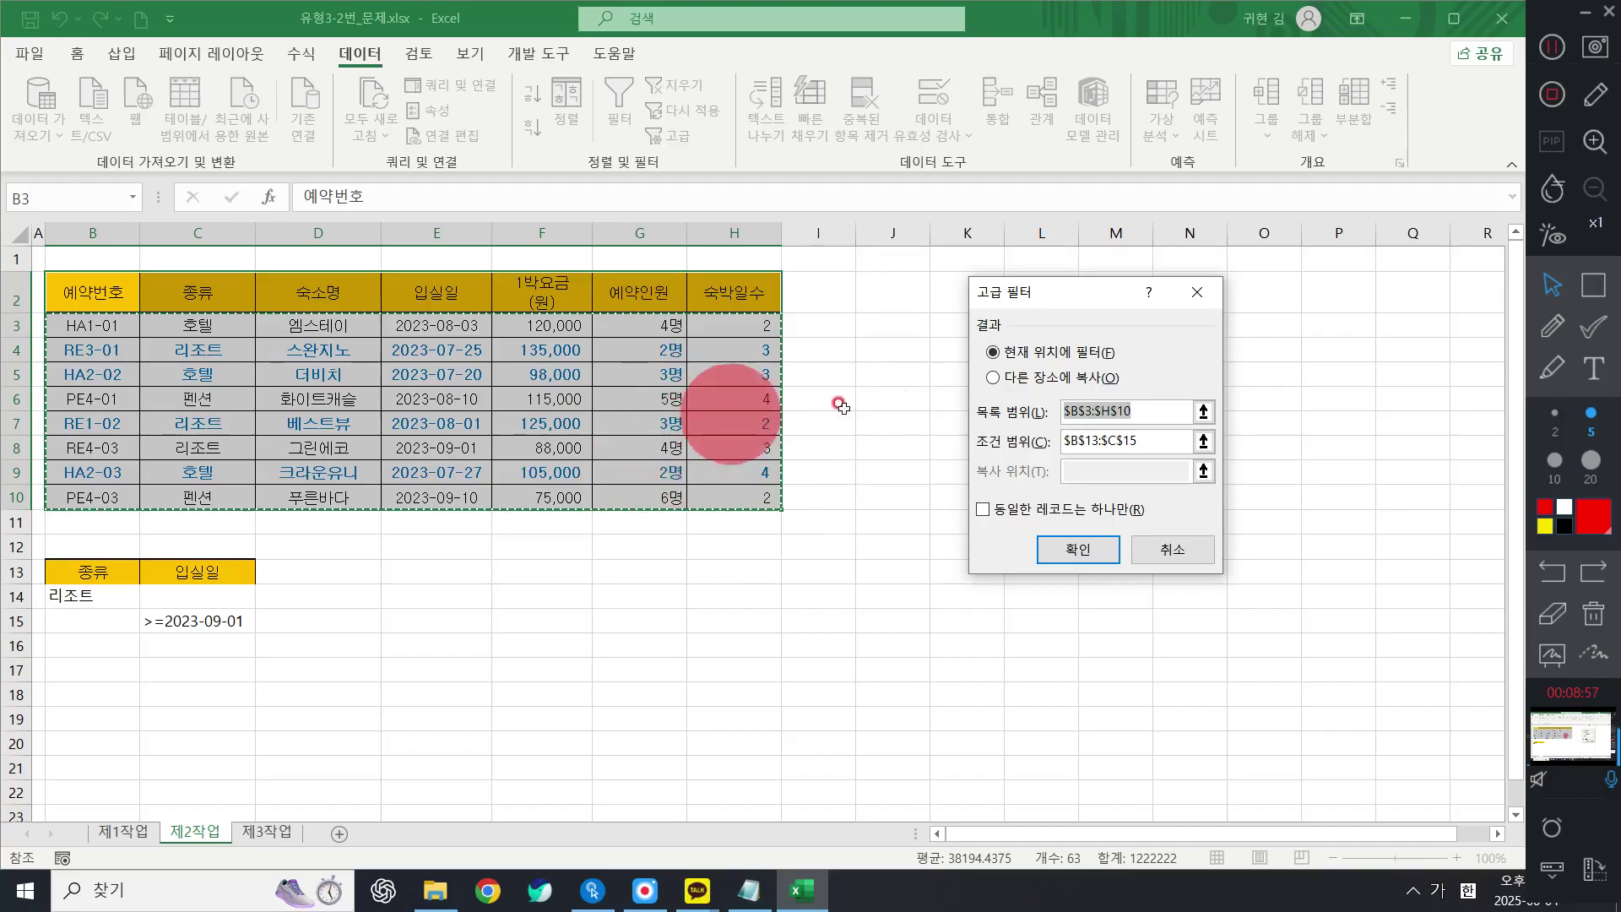
pyautogui.click(1048, 387)
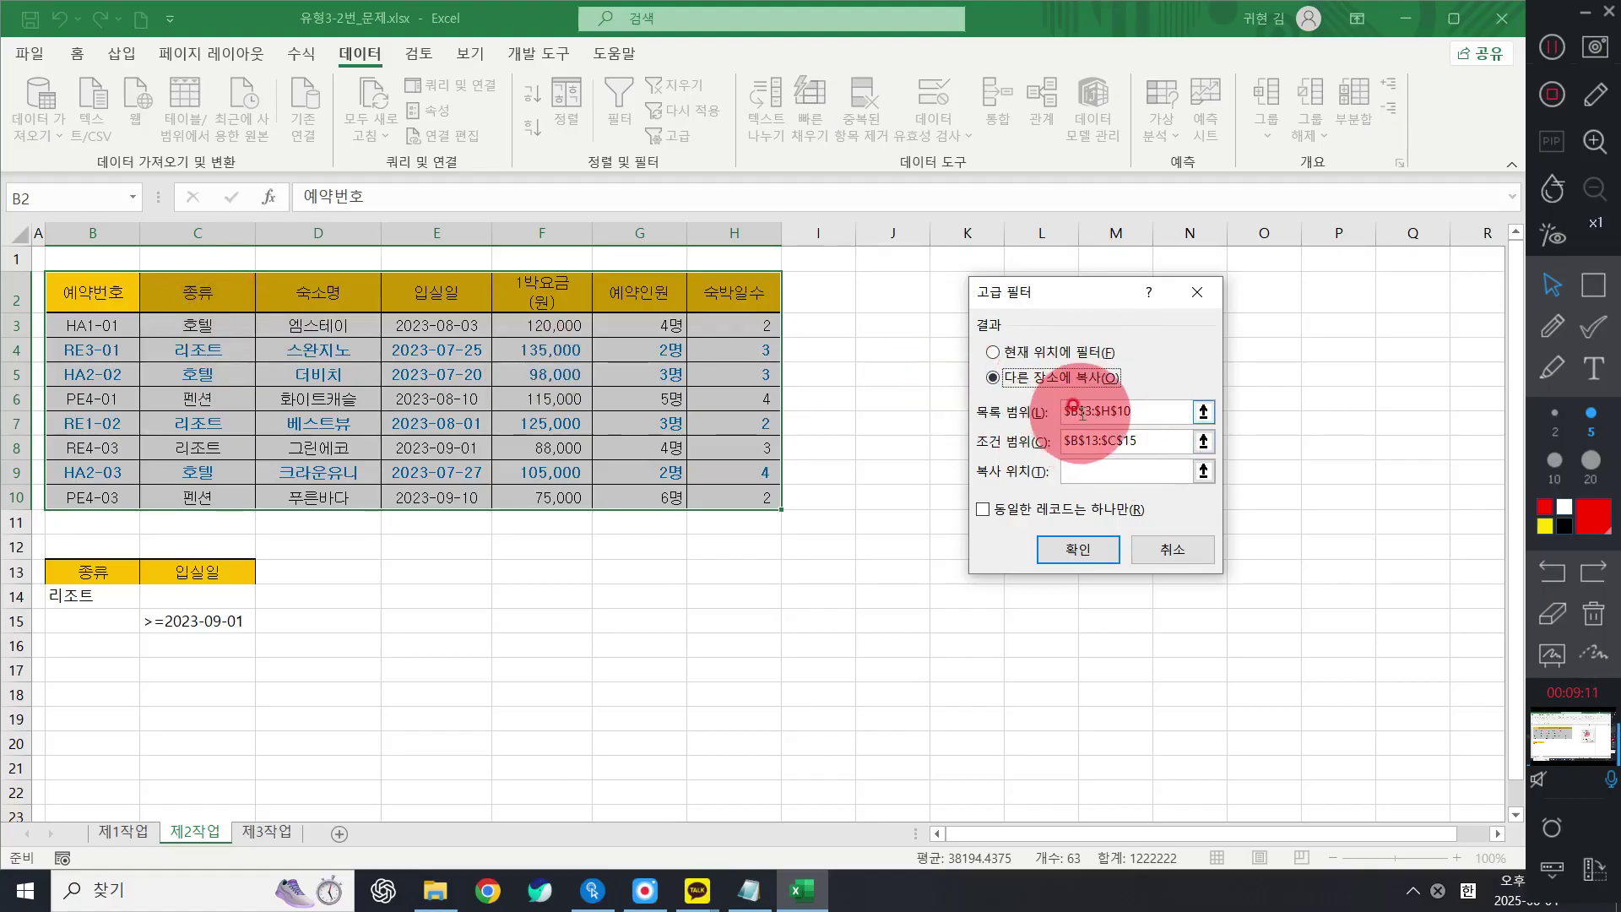
pyautogui.moveTo(1136, 412); pyautogui.dragTo(996, 408)
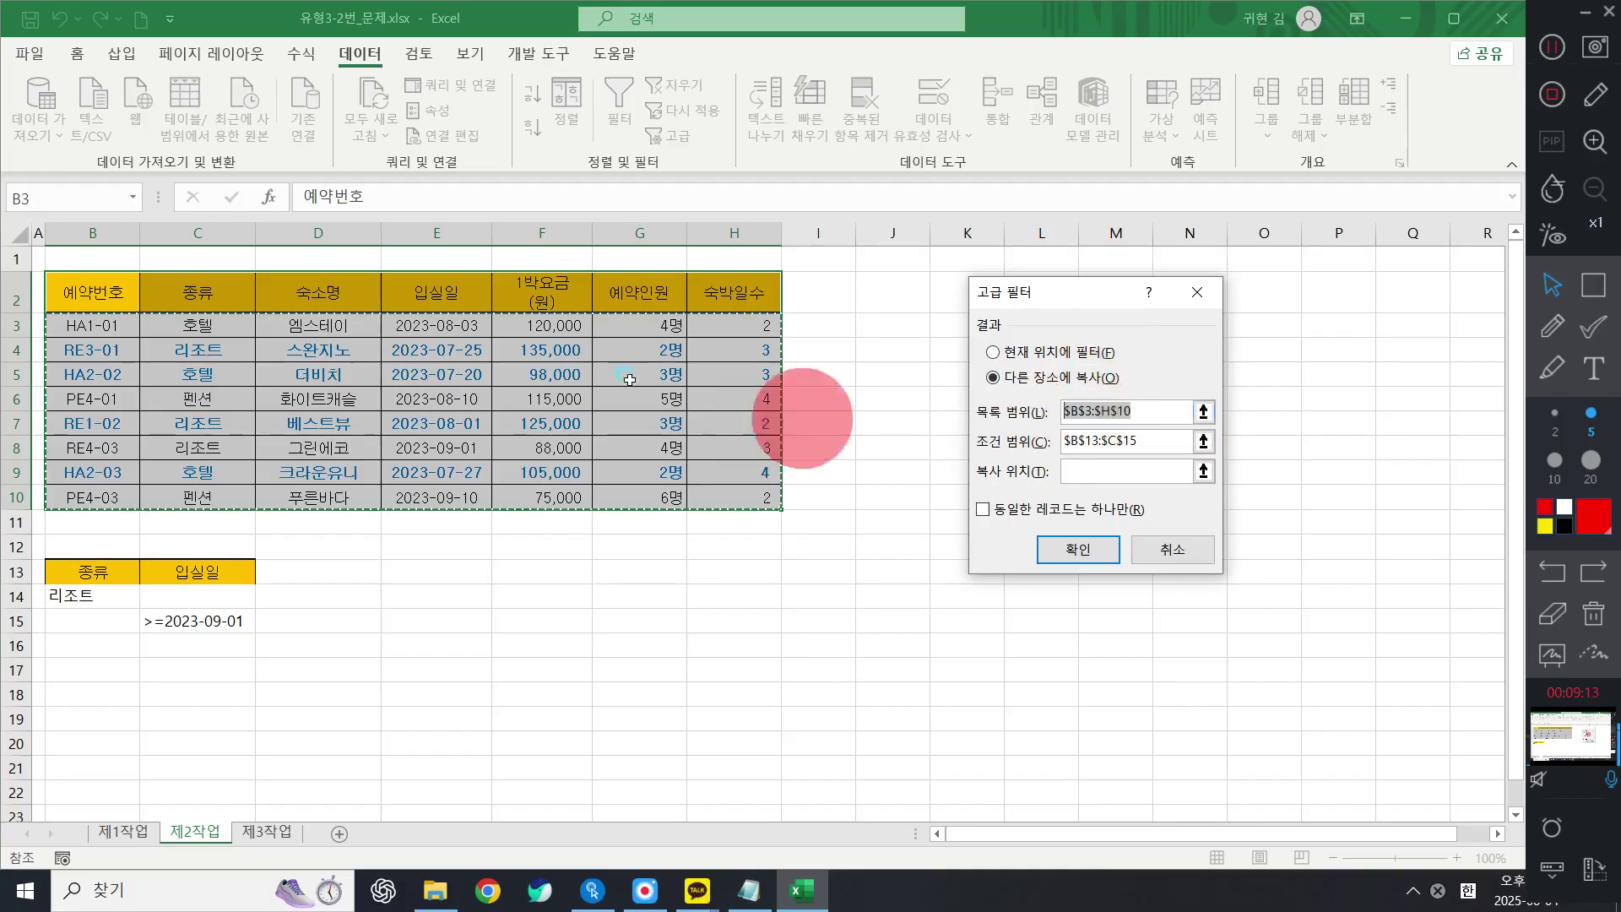
pyautogui.press('BackSpace')
pyautogui.moveTo(93, 292); pyautogui.dragTo(741, 497)
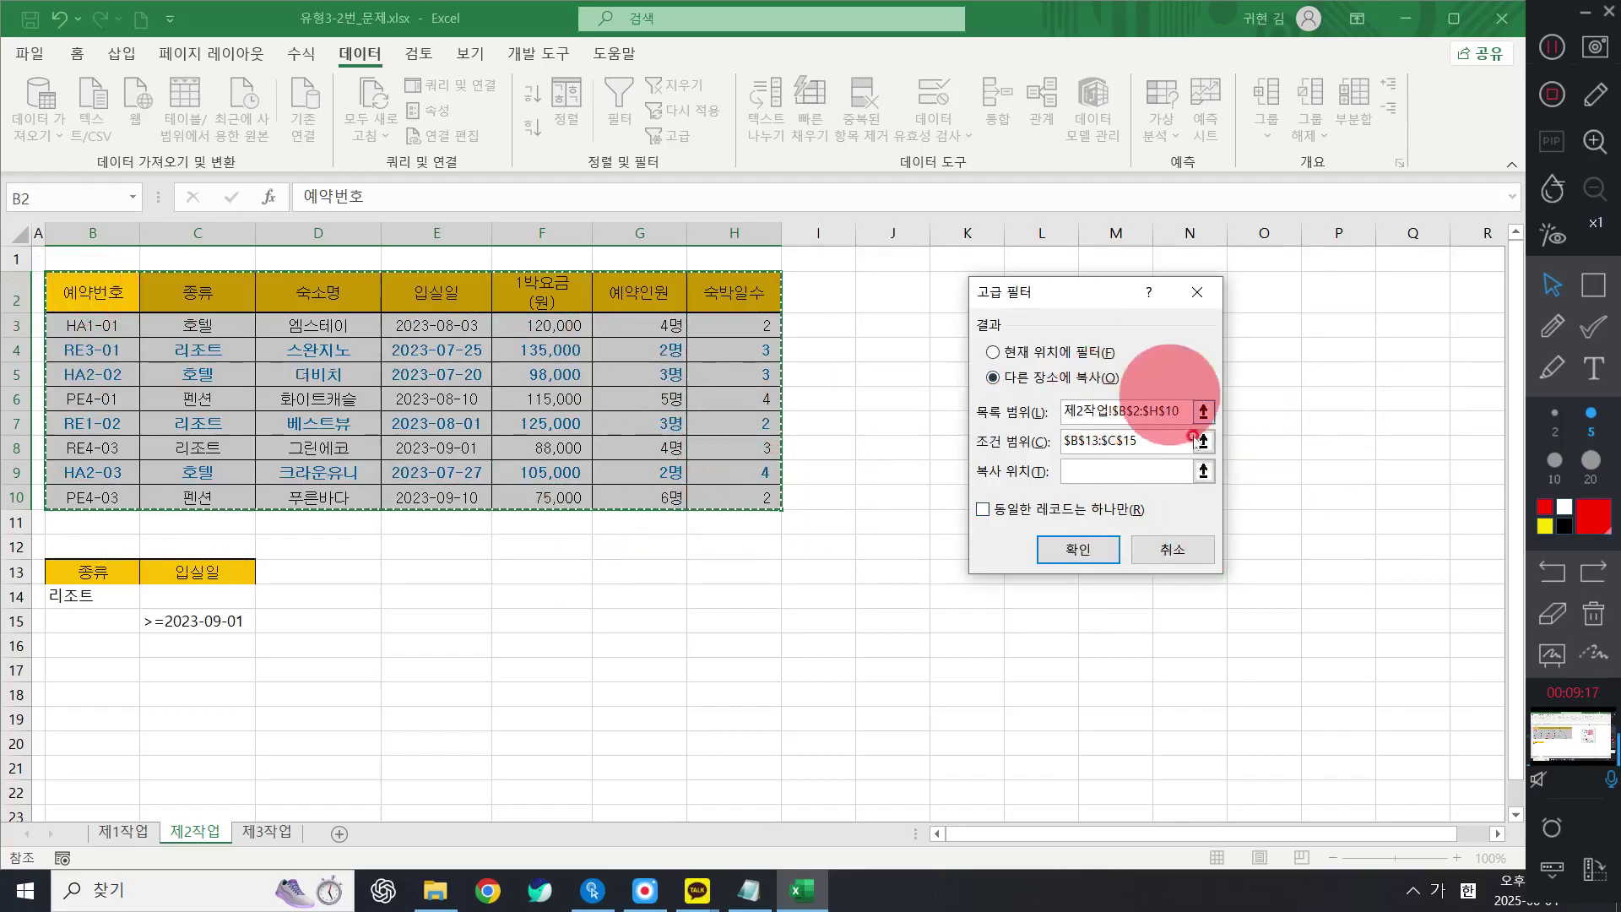
# Step: Replace the Advanced Filter's criteria range with a fresh selection of B13:C15
pyautogui.click(1073, 471)
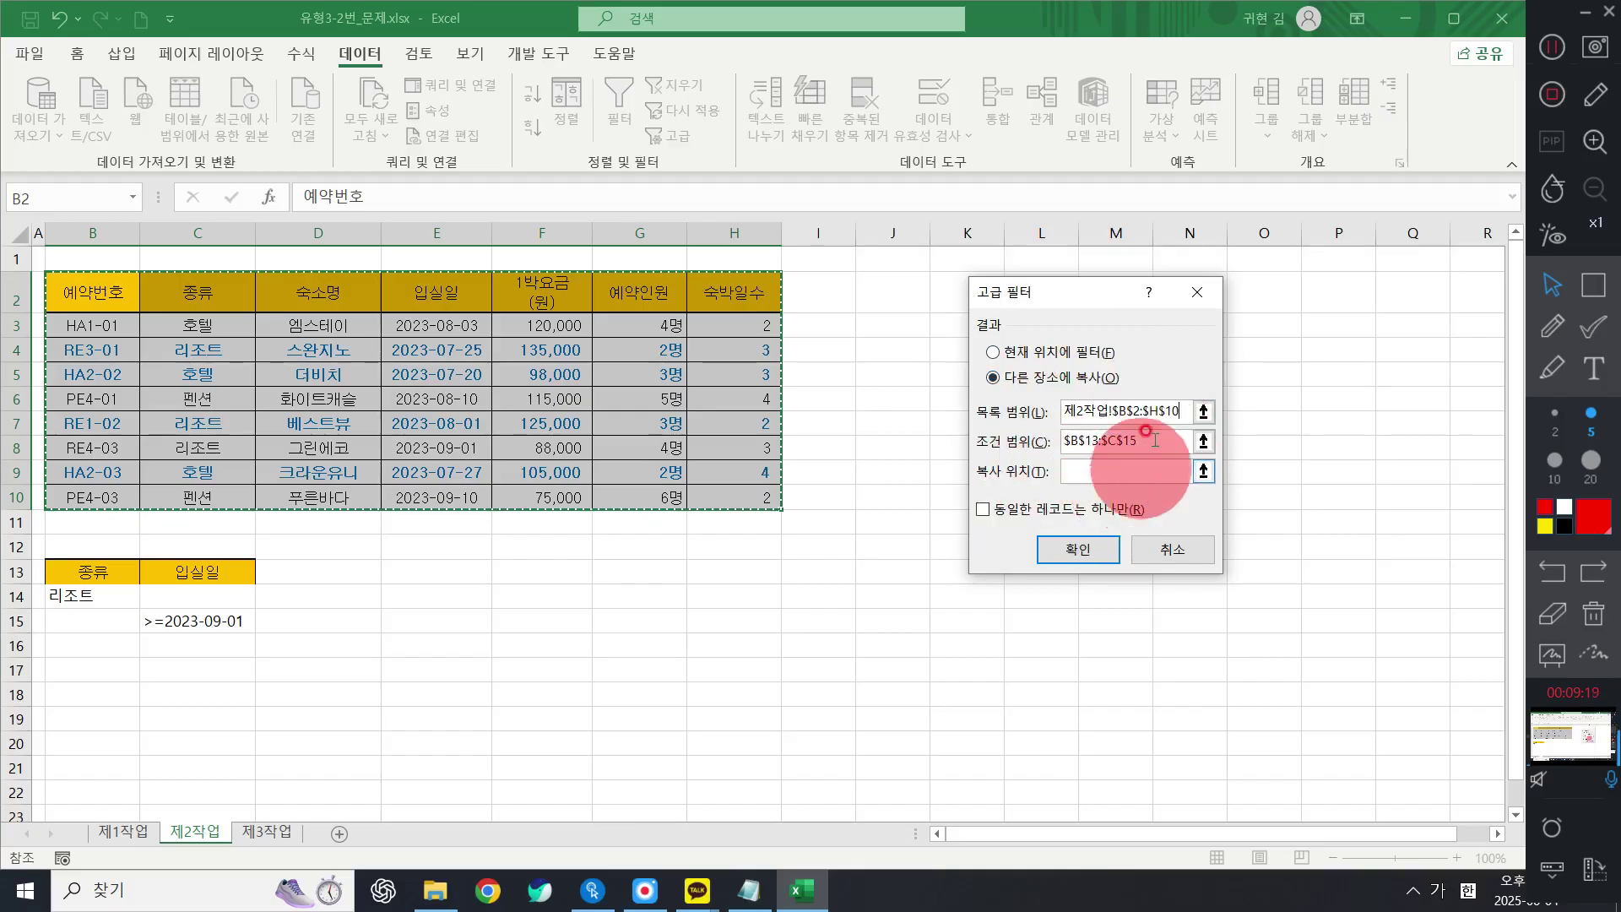
pyautogui.click(1178, 440)
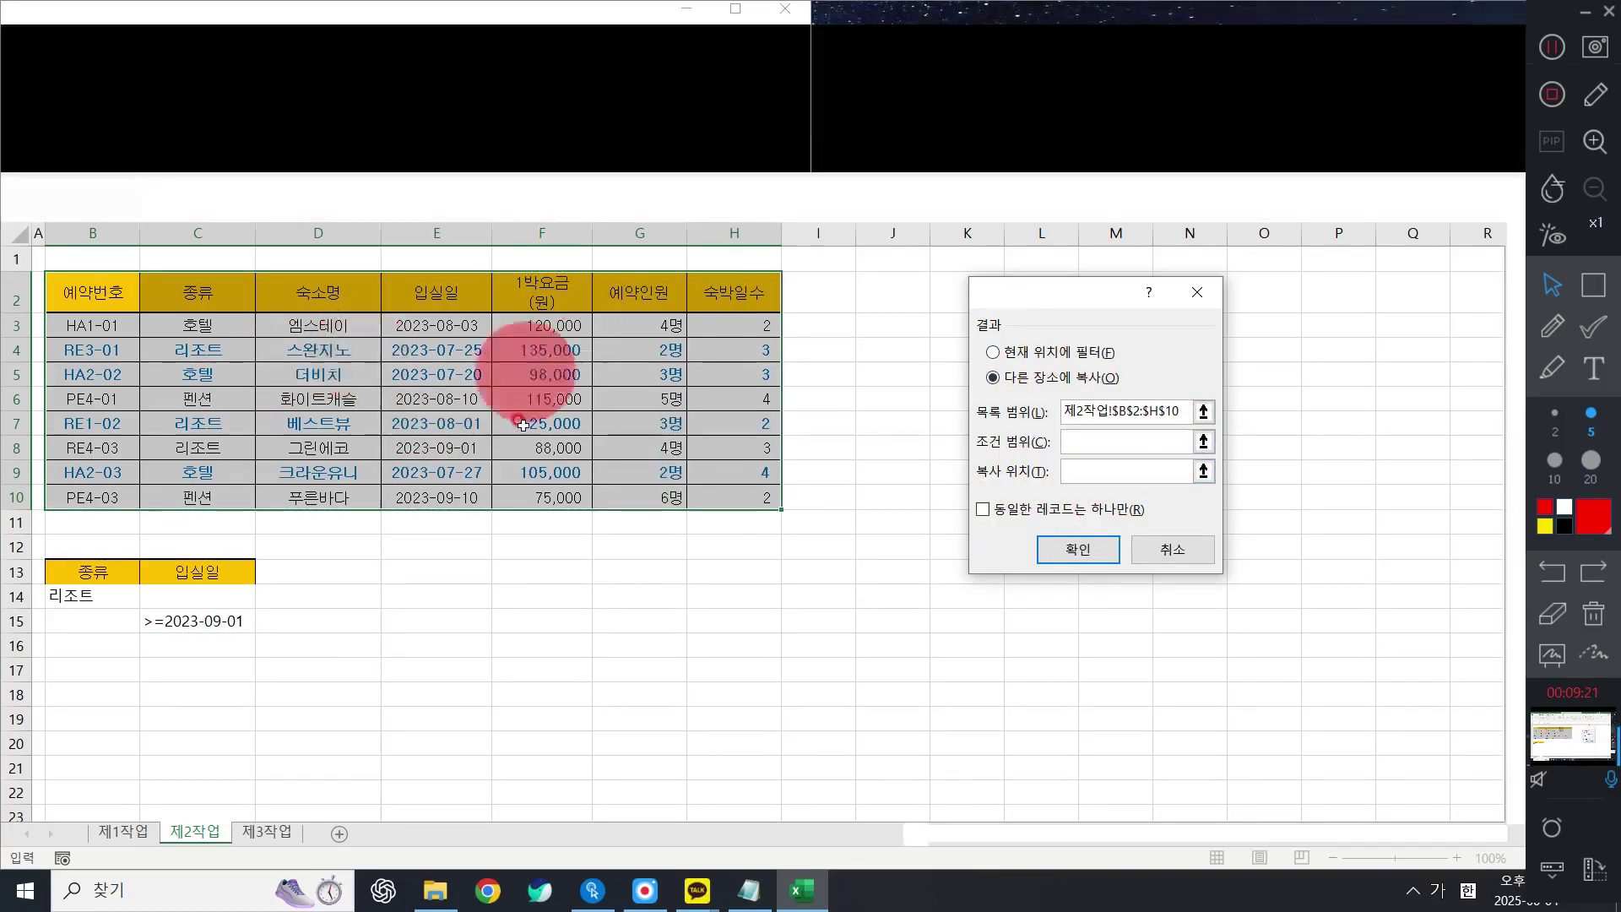
pyautogui.moveTo(119, 577); pyautogui.dragTo(230, 618)
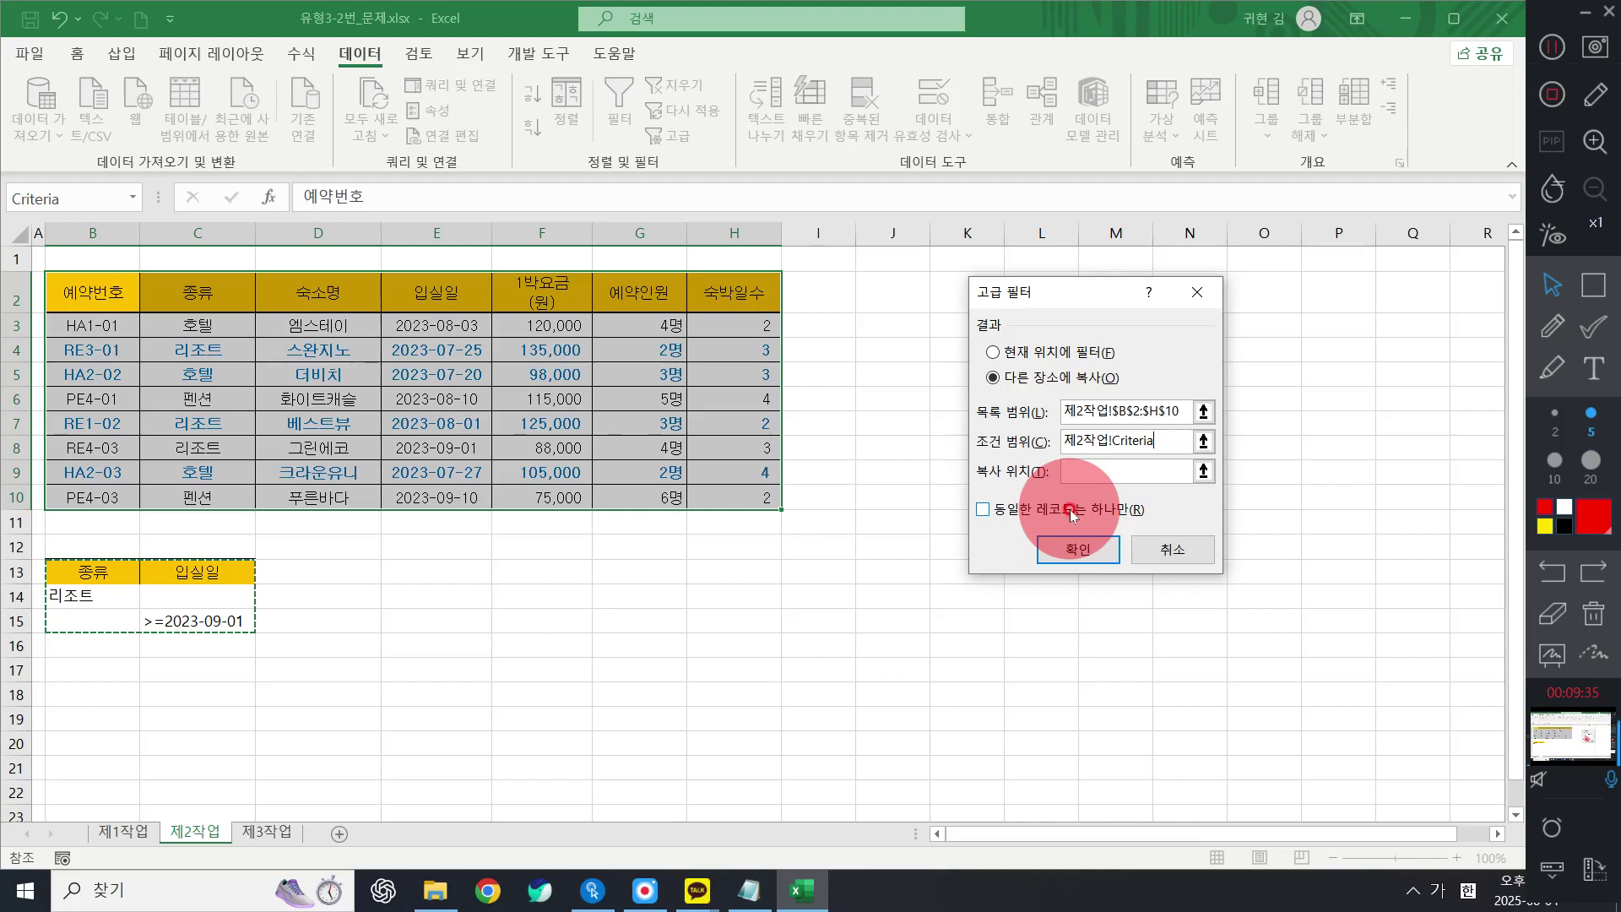
pyautogui.click(1553, 326)
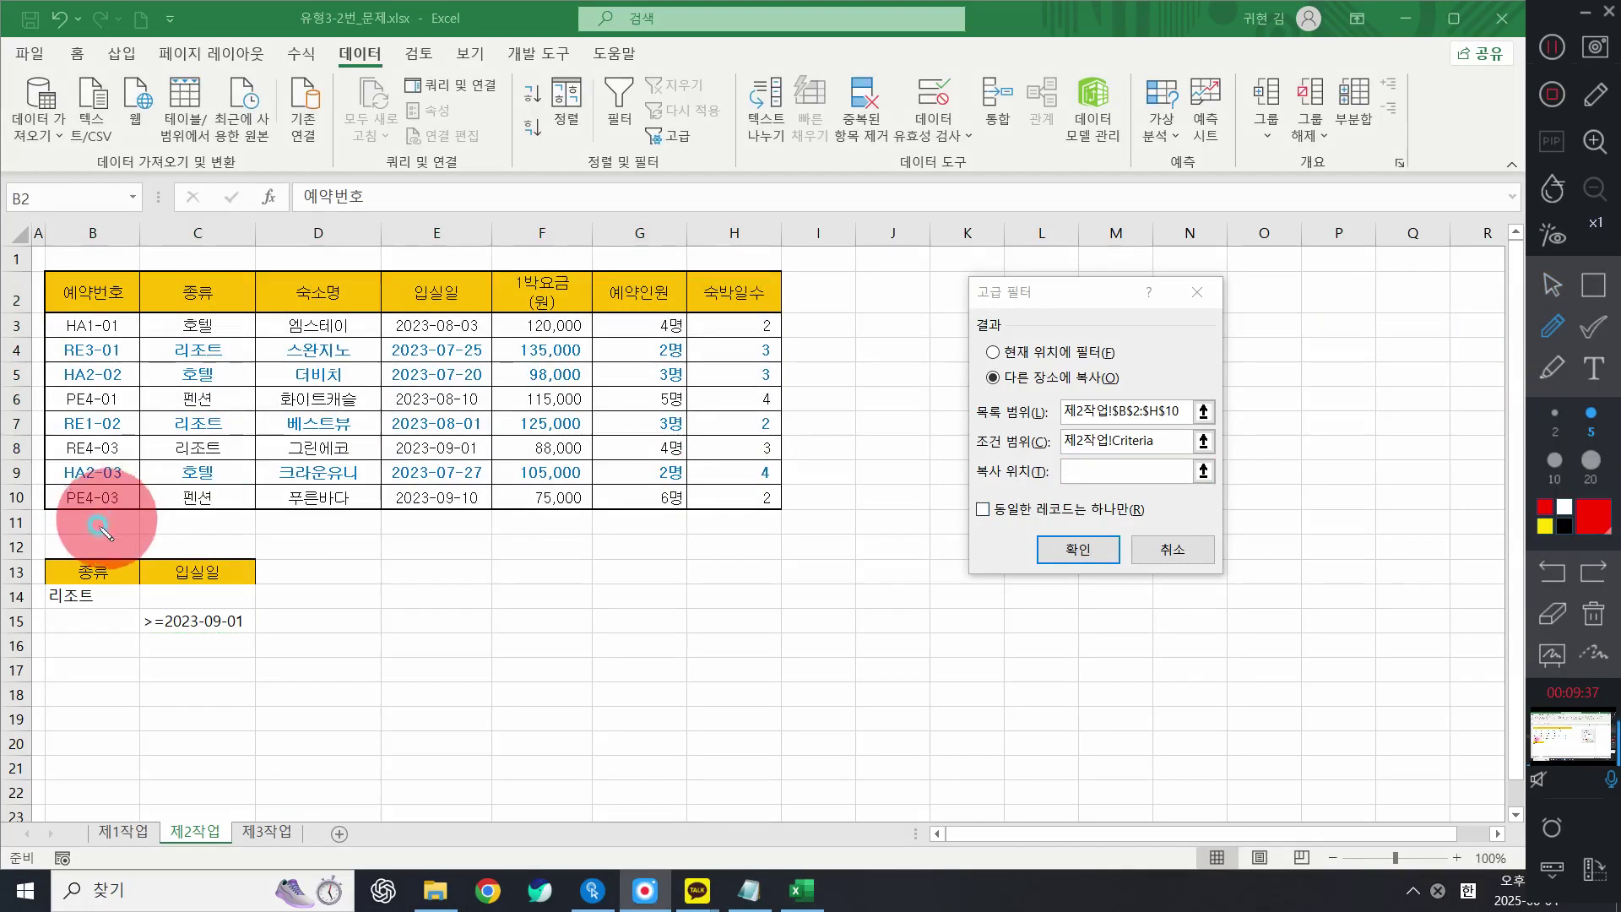
pyautogui.moveTo(108, 517); pyautogui.dragTo(135, 621)
pyautogui.moveTo(169, 553); pyautogui.dragTo(199, 517)
pyautogui.moveTo(1167, 451)
pyautogui.mouseDown()
pyautogui.moveTo(1232, 454)
pyautogui.moveTo(900, 450)
pyautogui.mouseUp()
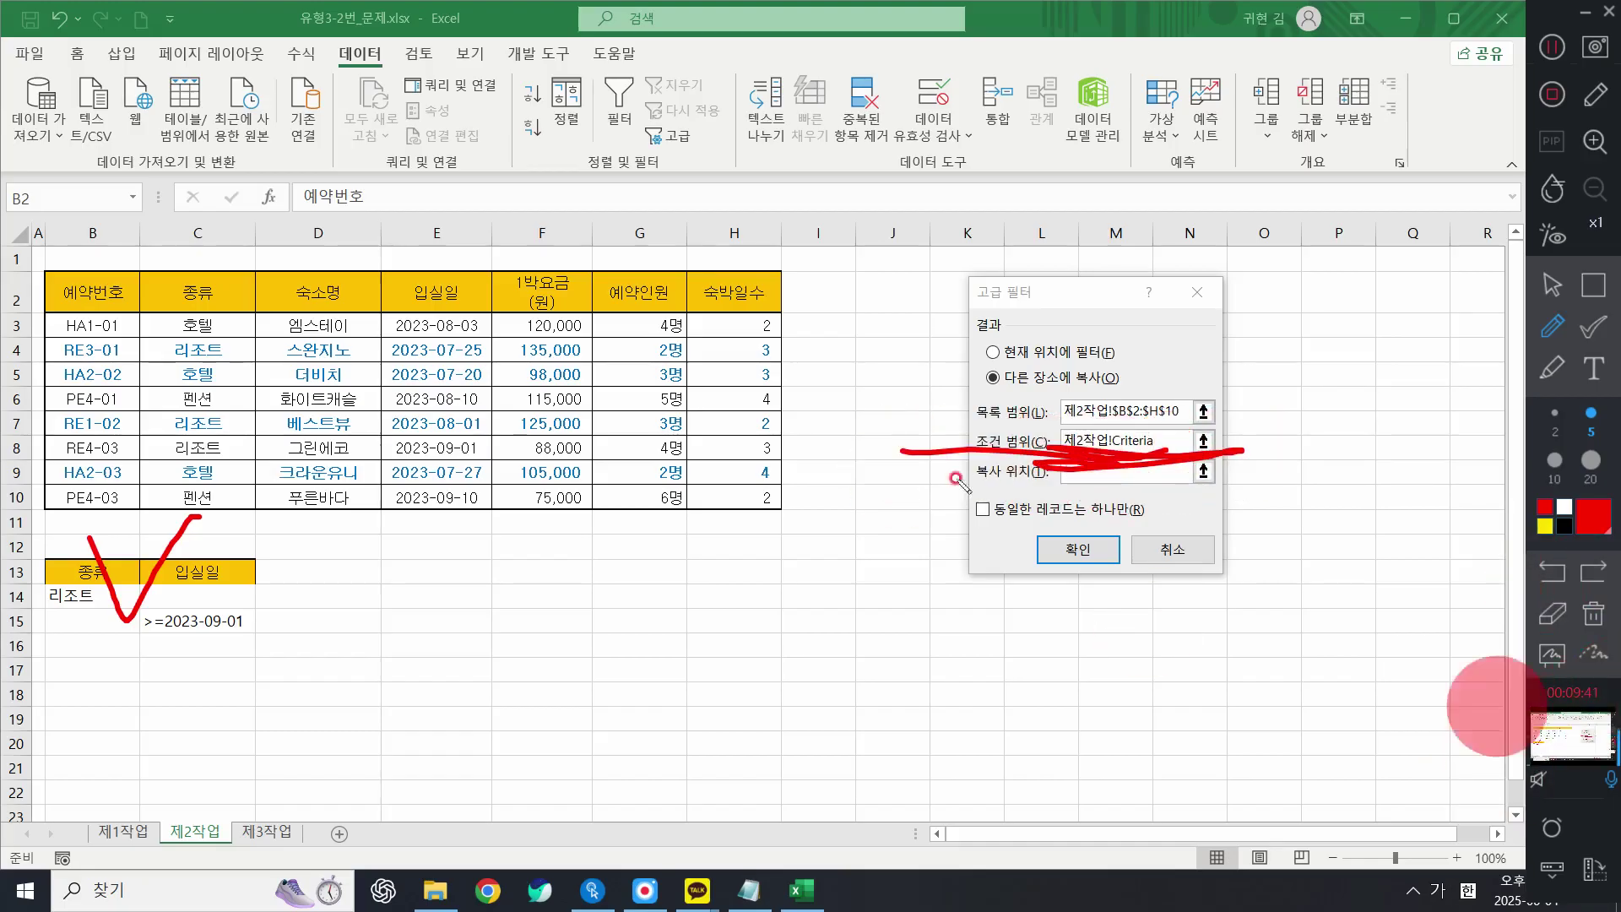
pyautogui.moveTo(1209, 390)
pyautogui.mouseDown()
pyautogui.moveTo(1104, 408)
pyautogui.moveTo(1151, 427)
pyautogui.mouseUp()
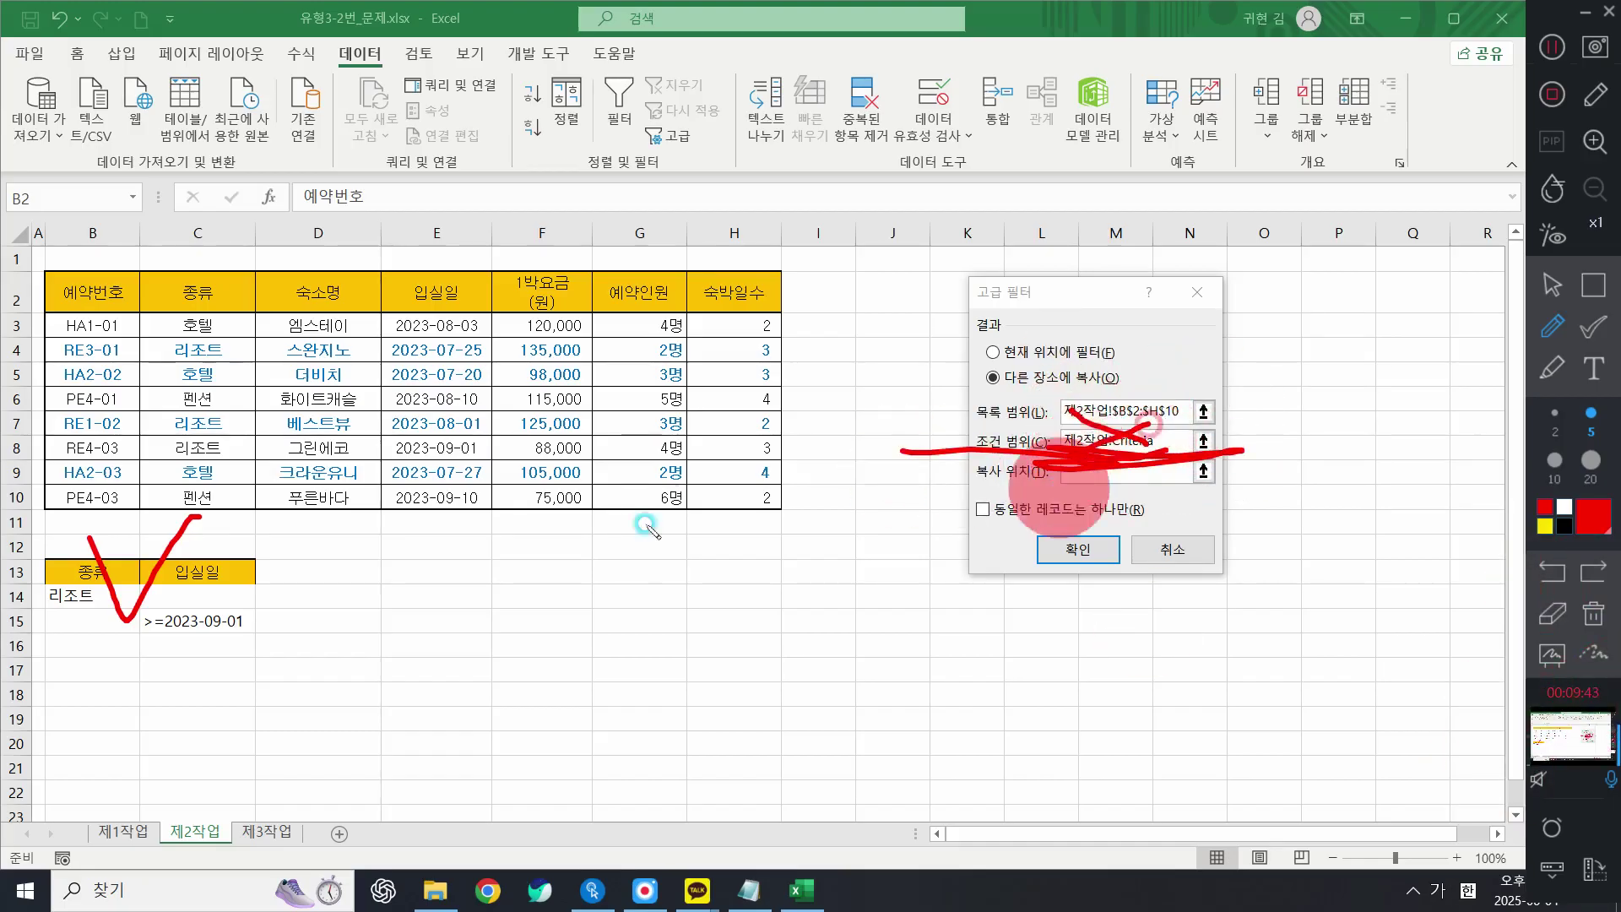
pyautogui.moveTo(80, 532); pyautogui.dragTo(196, 490)
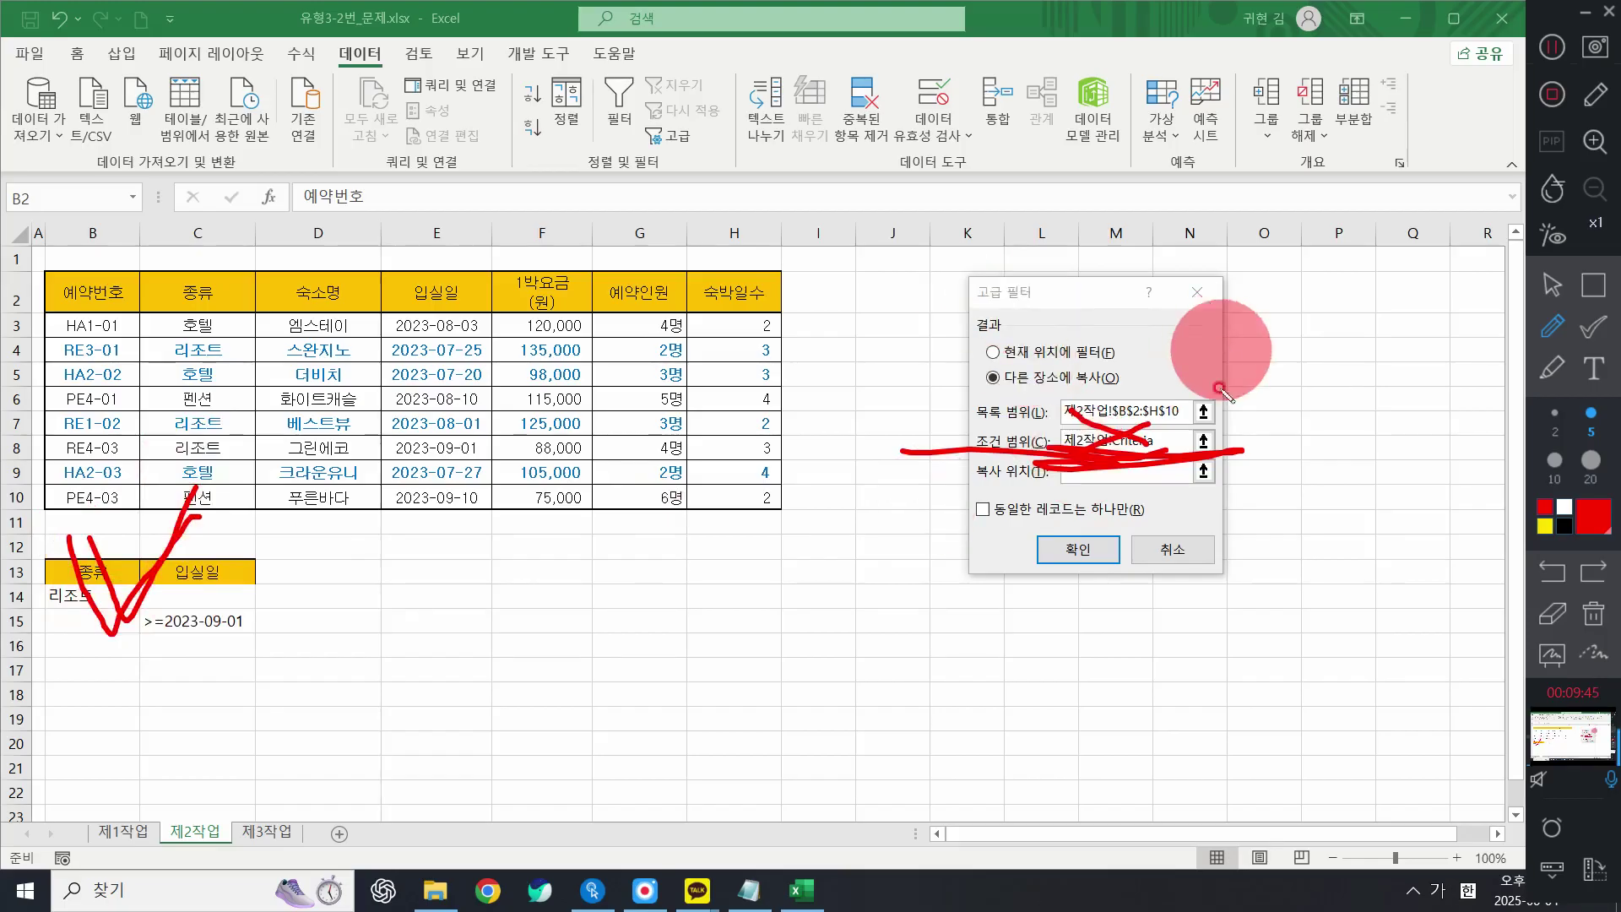
pyautogui.moveTo(1221, 365); pyautogui.dragTo(1187, 397)
pyautogui.moveTo(1037, 408)
pyautogui.mouseDown()
pyautogui.moveTo(1230, 369)
pyautogui.moveTo(1246, 434)
pyautogui.mouseUp()
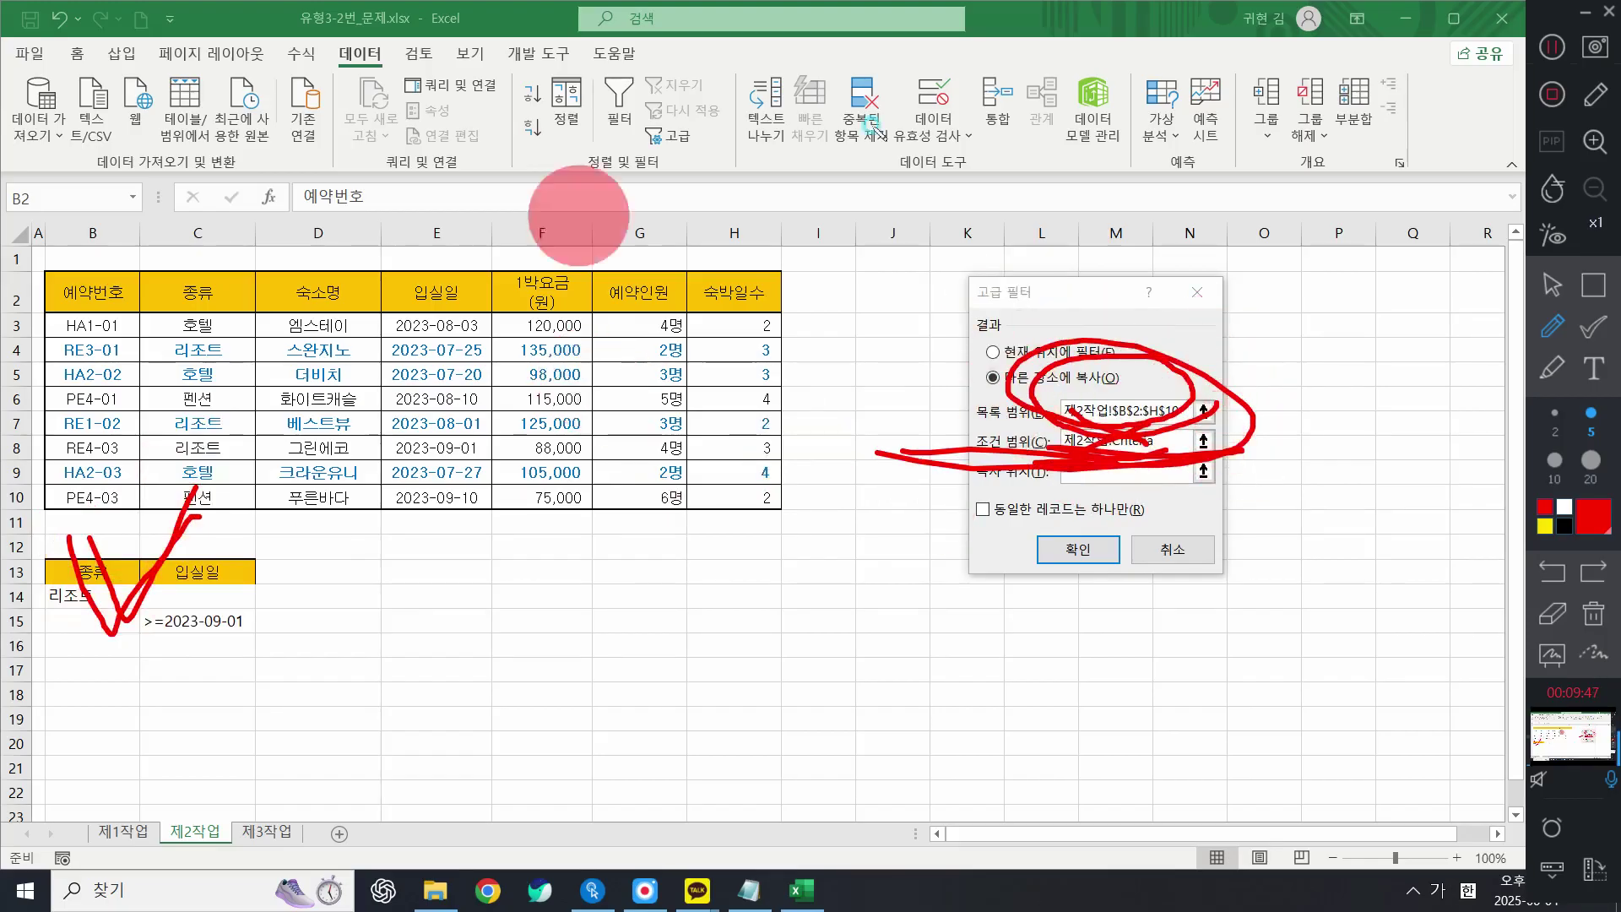
pyautogui.click(1552, 285)
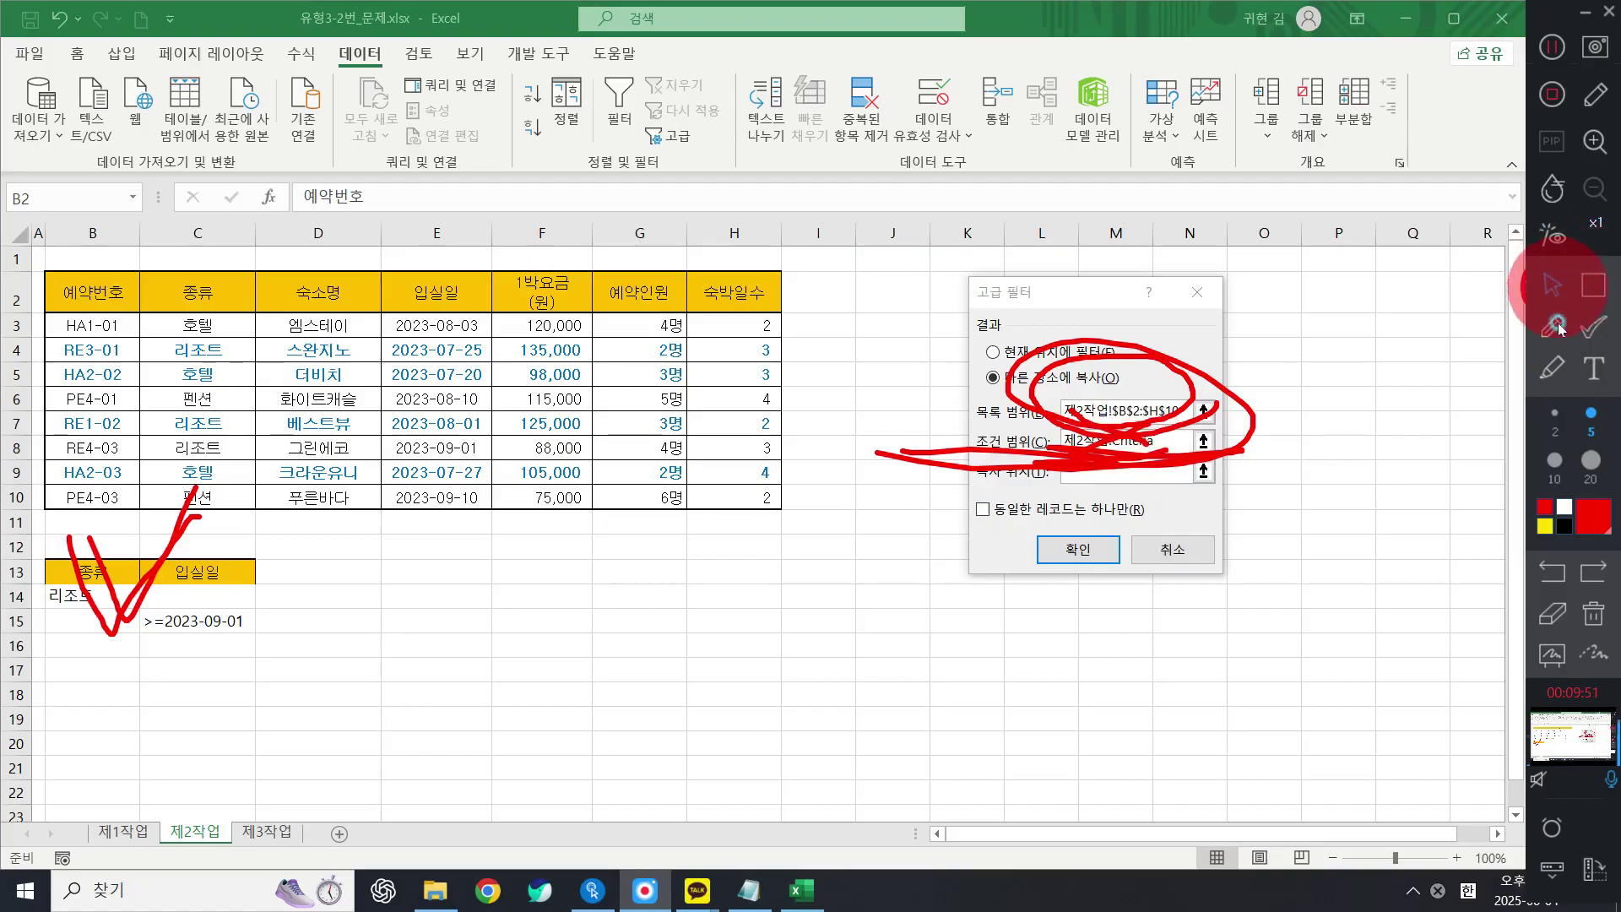
# Step: Set the Advanced Filter's copy destination to B18, run it, and check the extracted rows
pyautogui.click(1366, 586)
pyautogui.click(1082, 468)
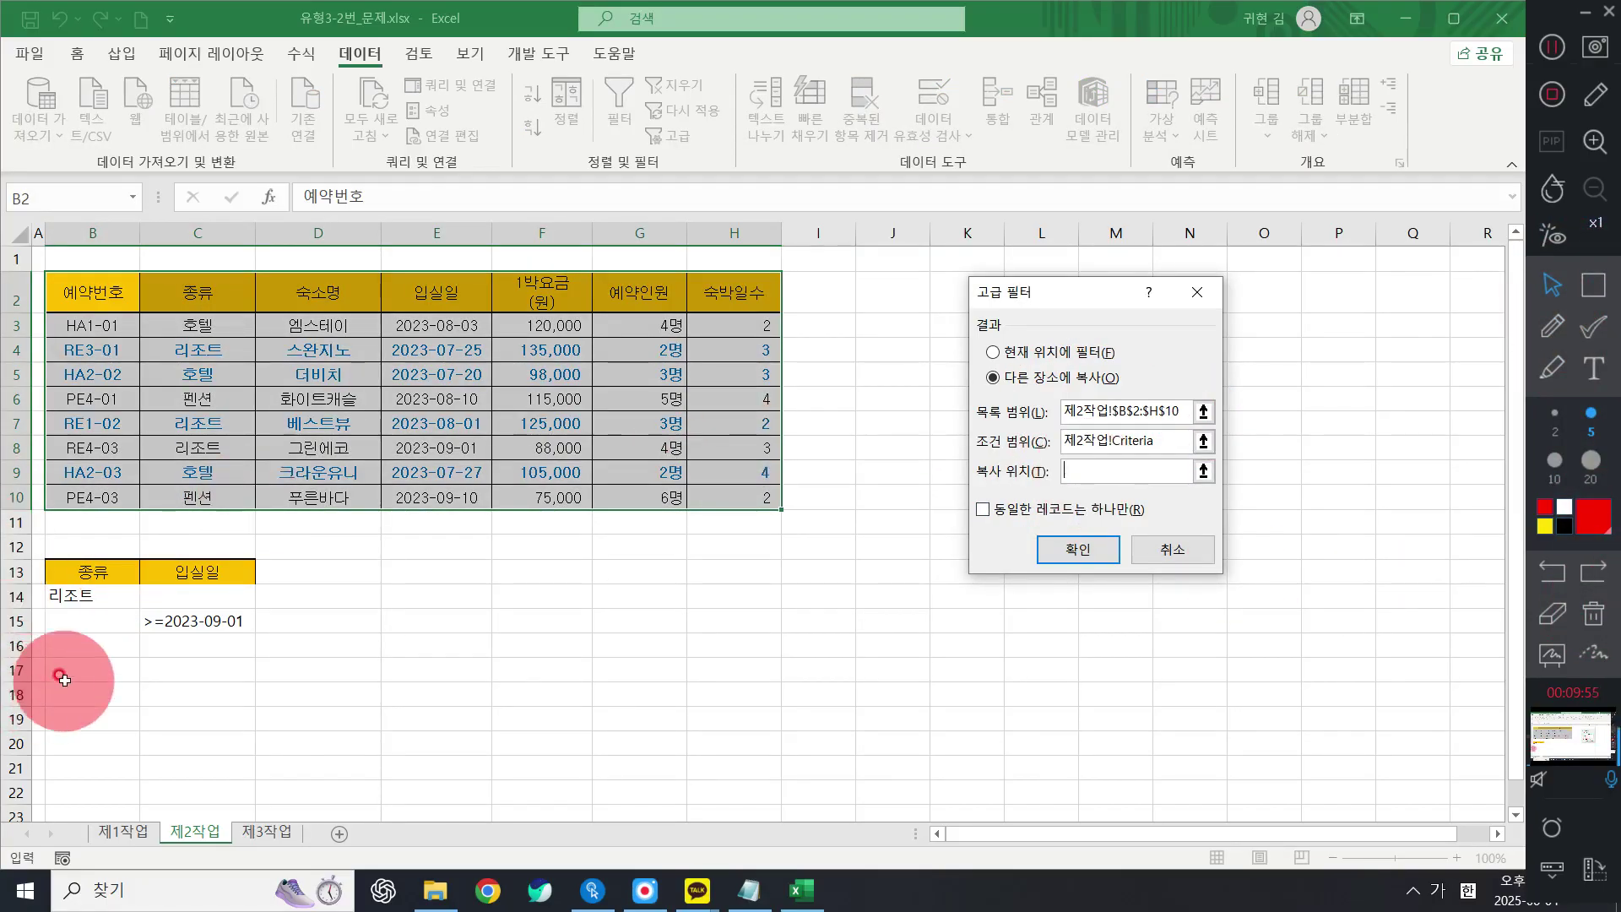
pyautogui.click(101, 691)
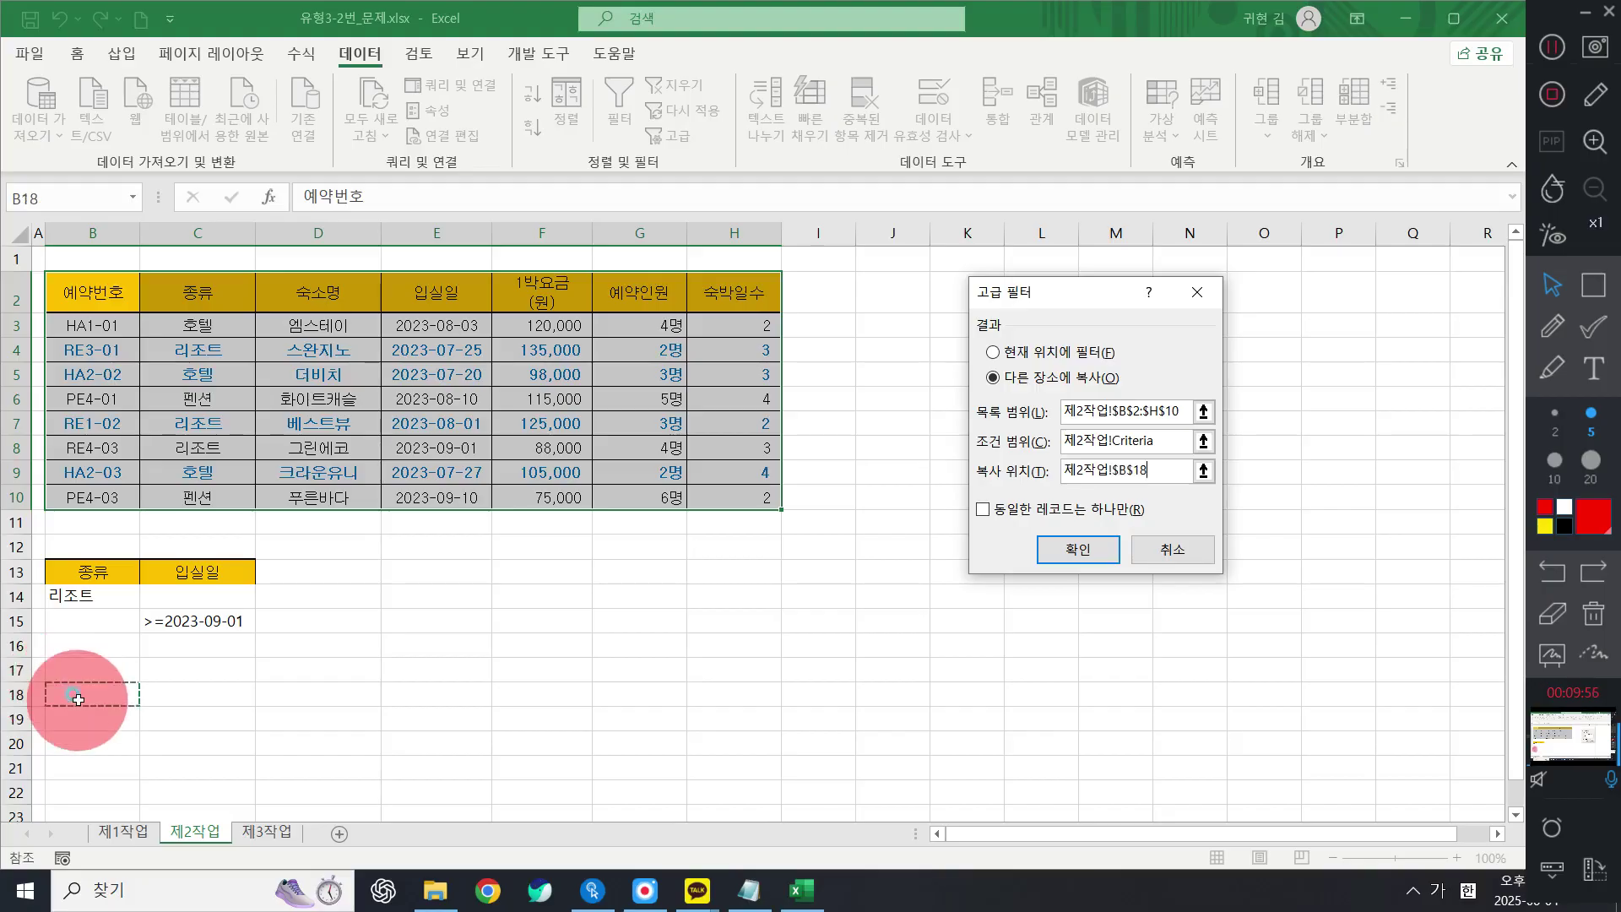
pyautogui.click(1089, 552)
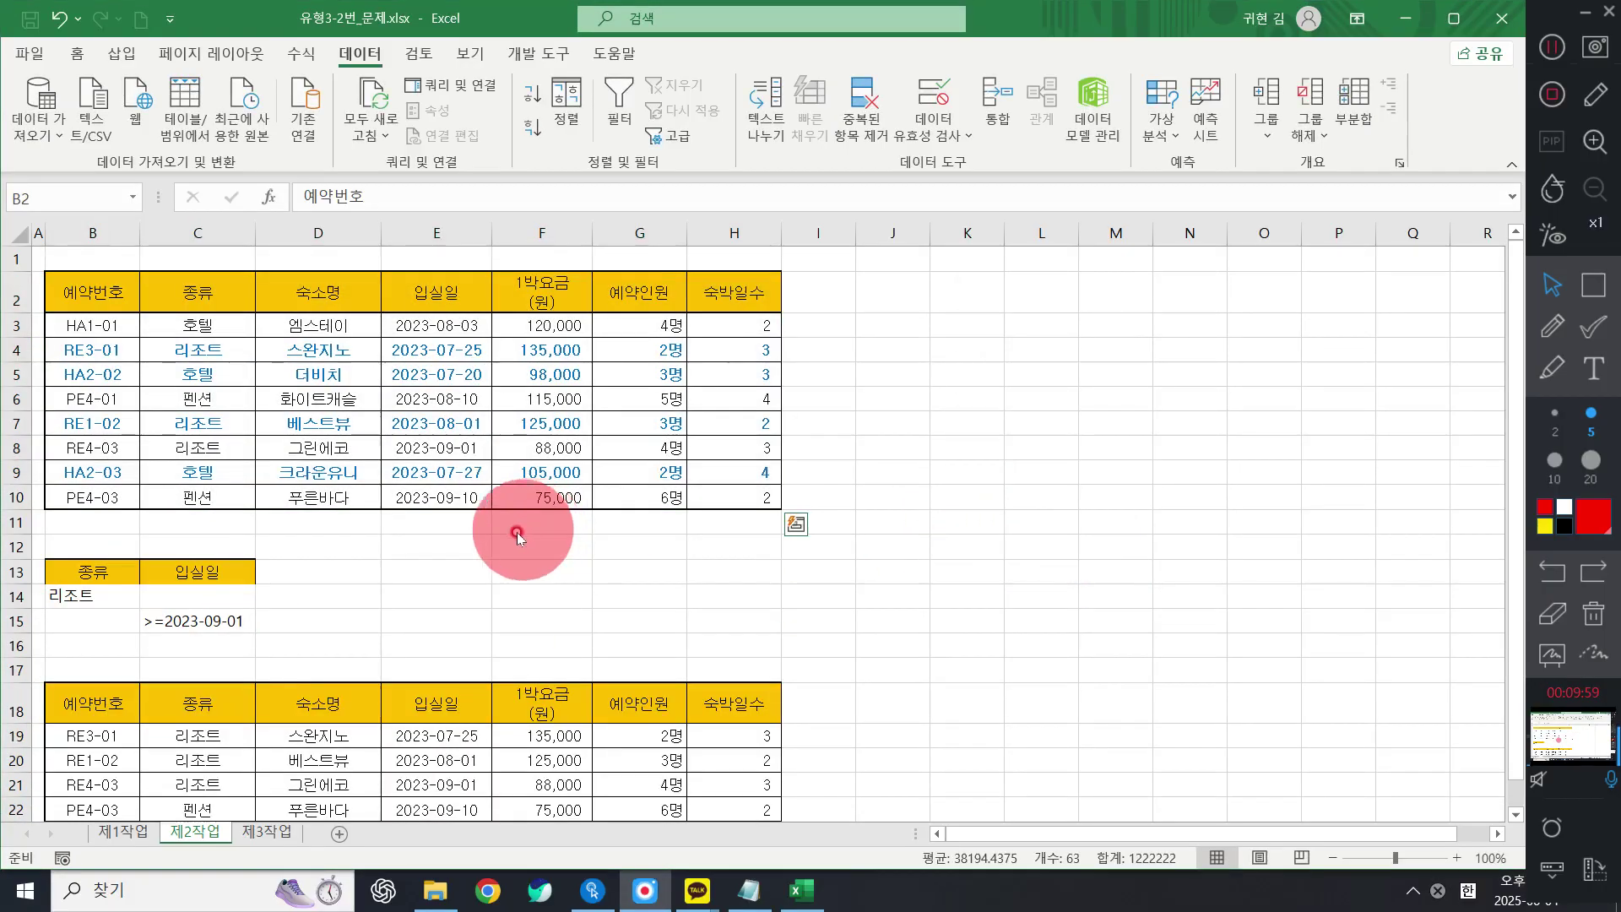
pyautogui.scroll(-1, 507, 539)
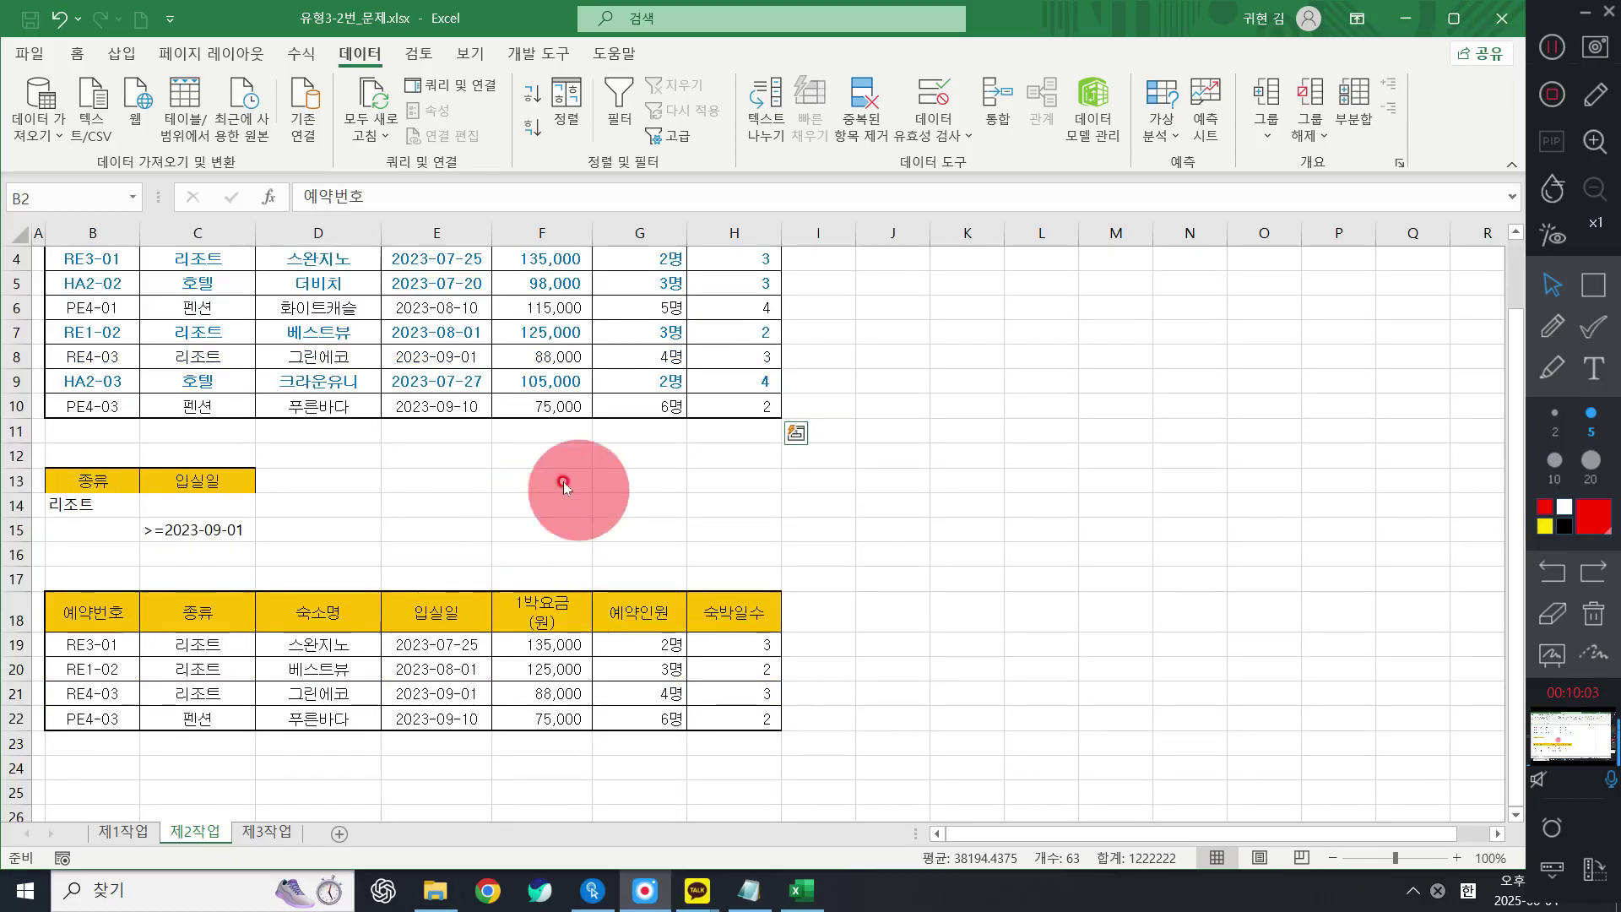
pyautogui.scroll(1, 515, 523)
pyautogui.click(1598, 281)
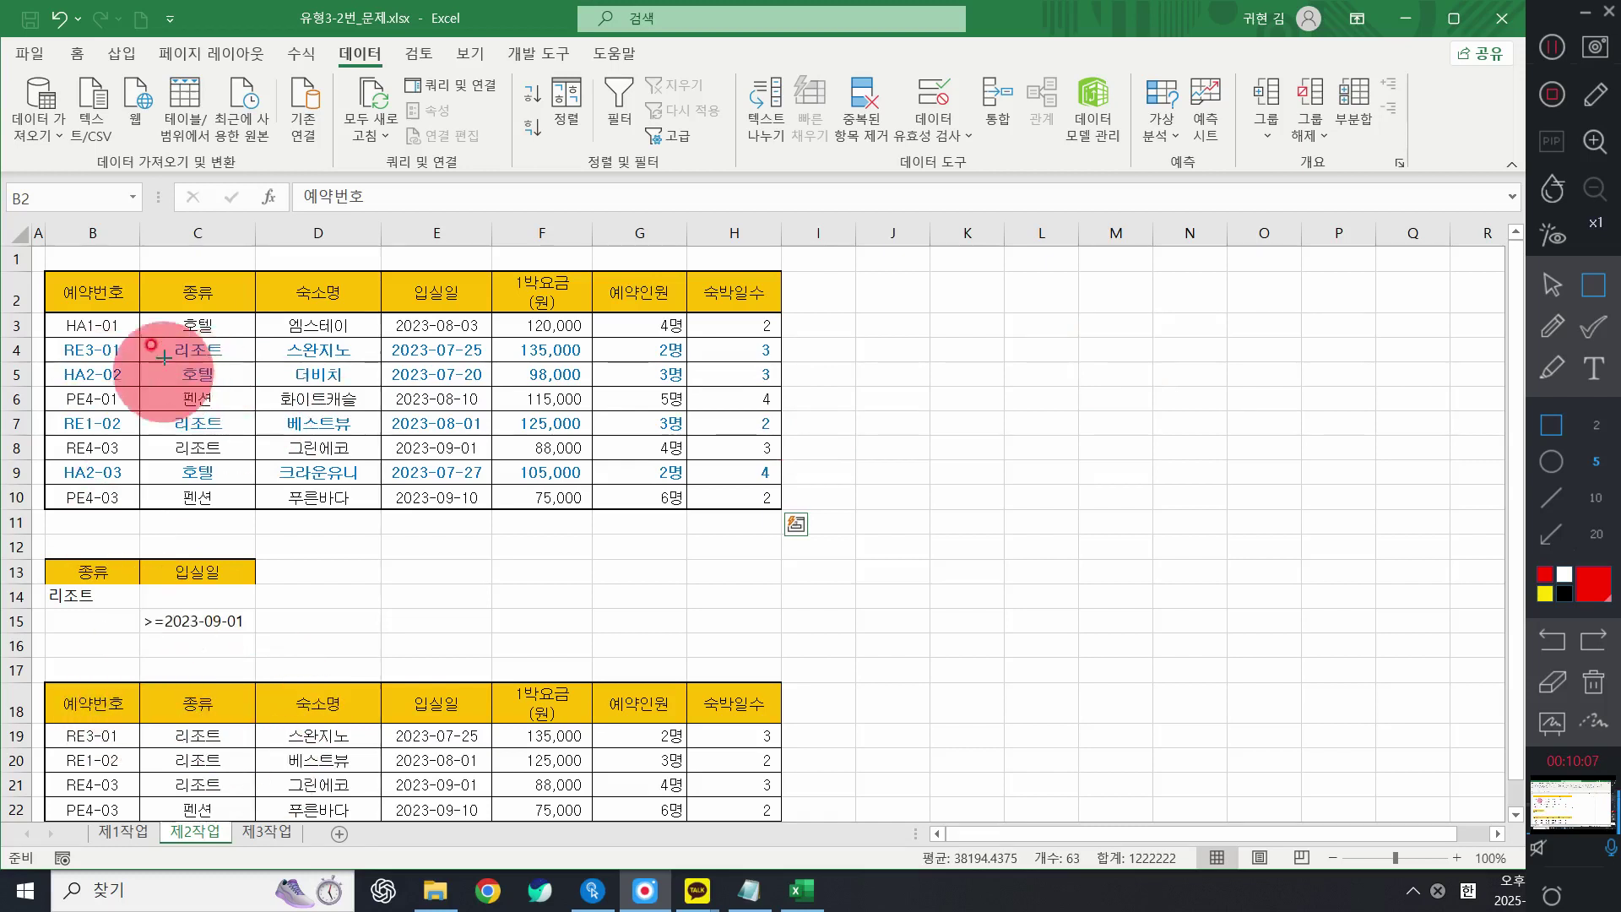
pyautogui.moveTo(199, 335); pyautogui.dragTo(265, 368)
pyautogui.moveTo(119, 420); pyautogui.dragTo(273, 439)
pyautogui.hotkey('ctrl', 'z')
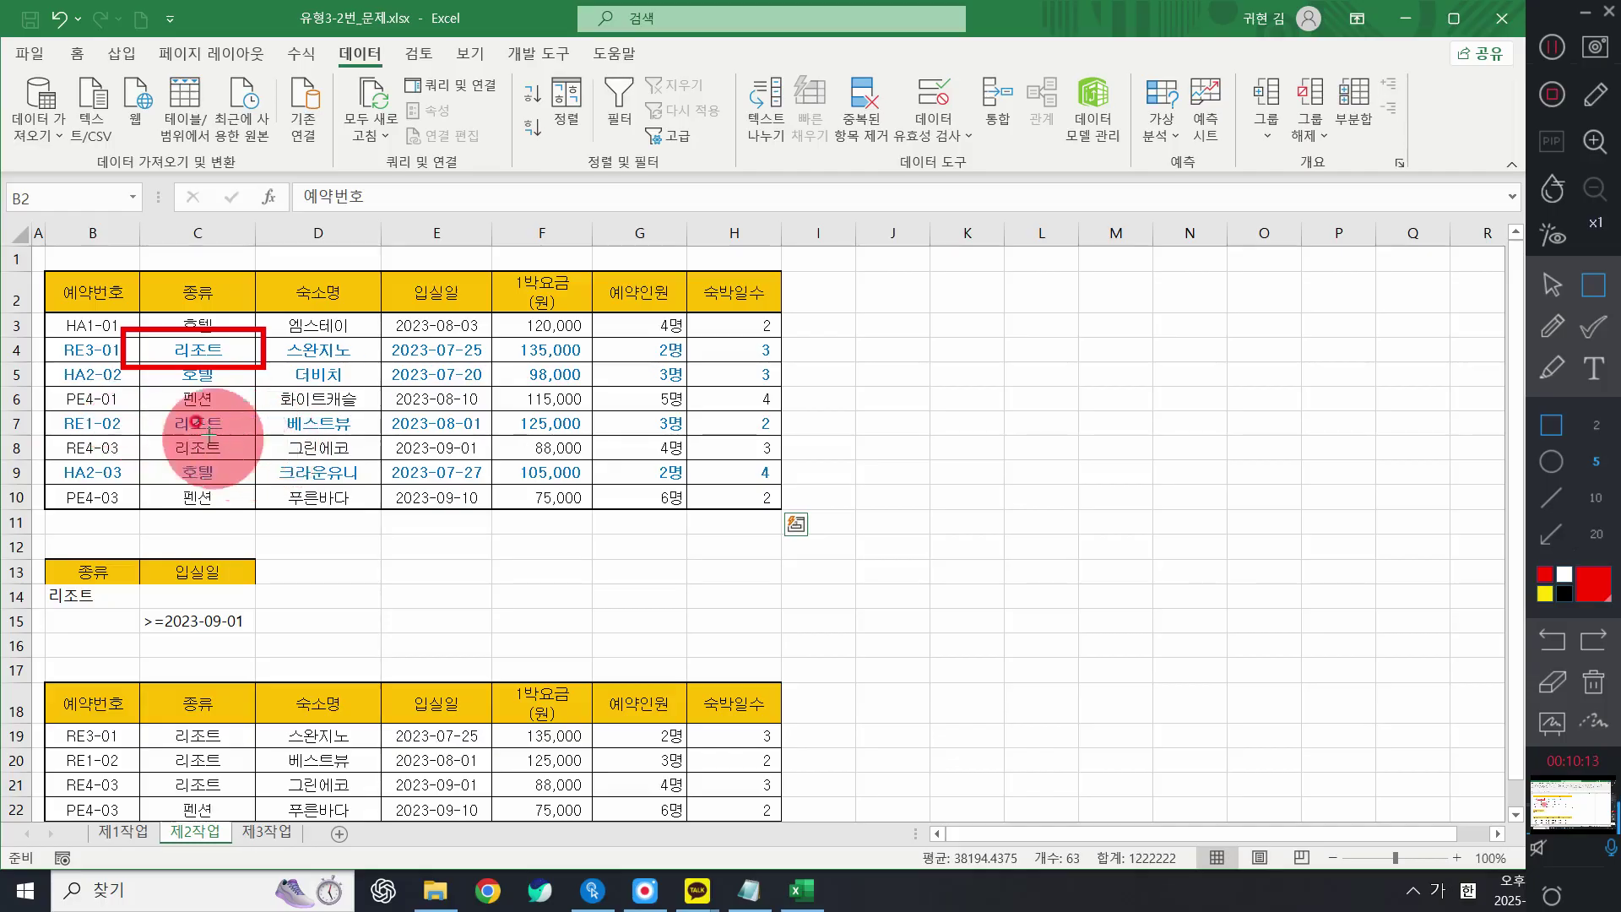
pyautogui.moveTo(142, 414); pyautogui.dragTo(252, 439)
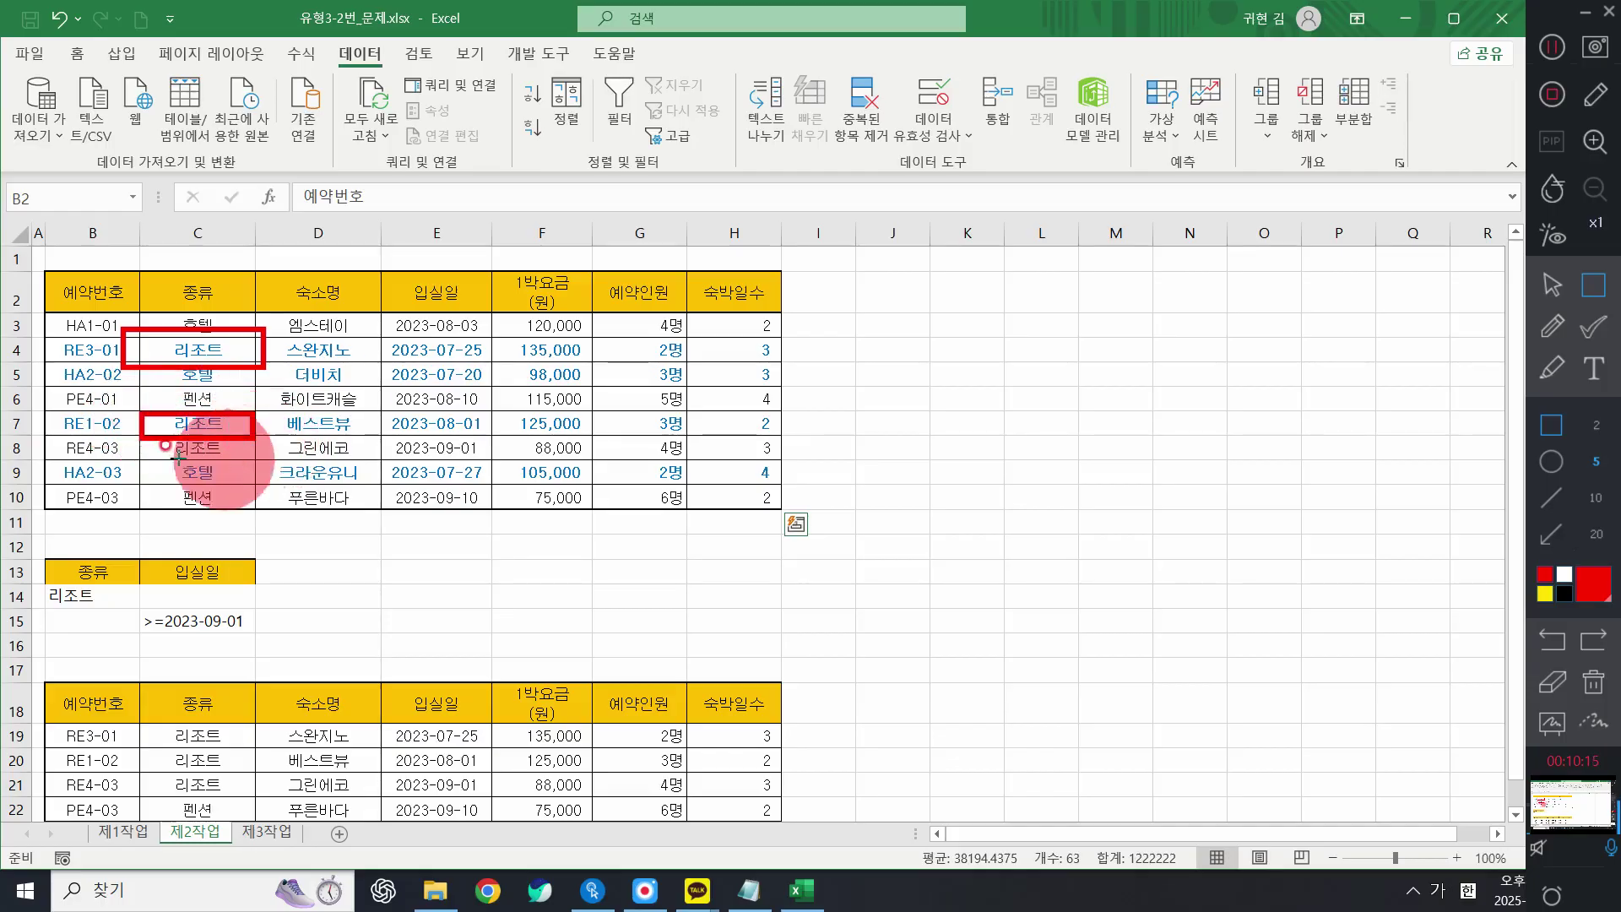
pyautogui.moveTo(144, 437); pyautogui.dragTo(254, 469)
pyautogui.moveTo(47, 720)
pyautogui.mouseDown()
pyautogui.moveTo(543, 797)
pyautogui.moveTo(863, 787)
pyautogui.moveTo(820, 794)
pyautogui.mouseUp()
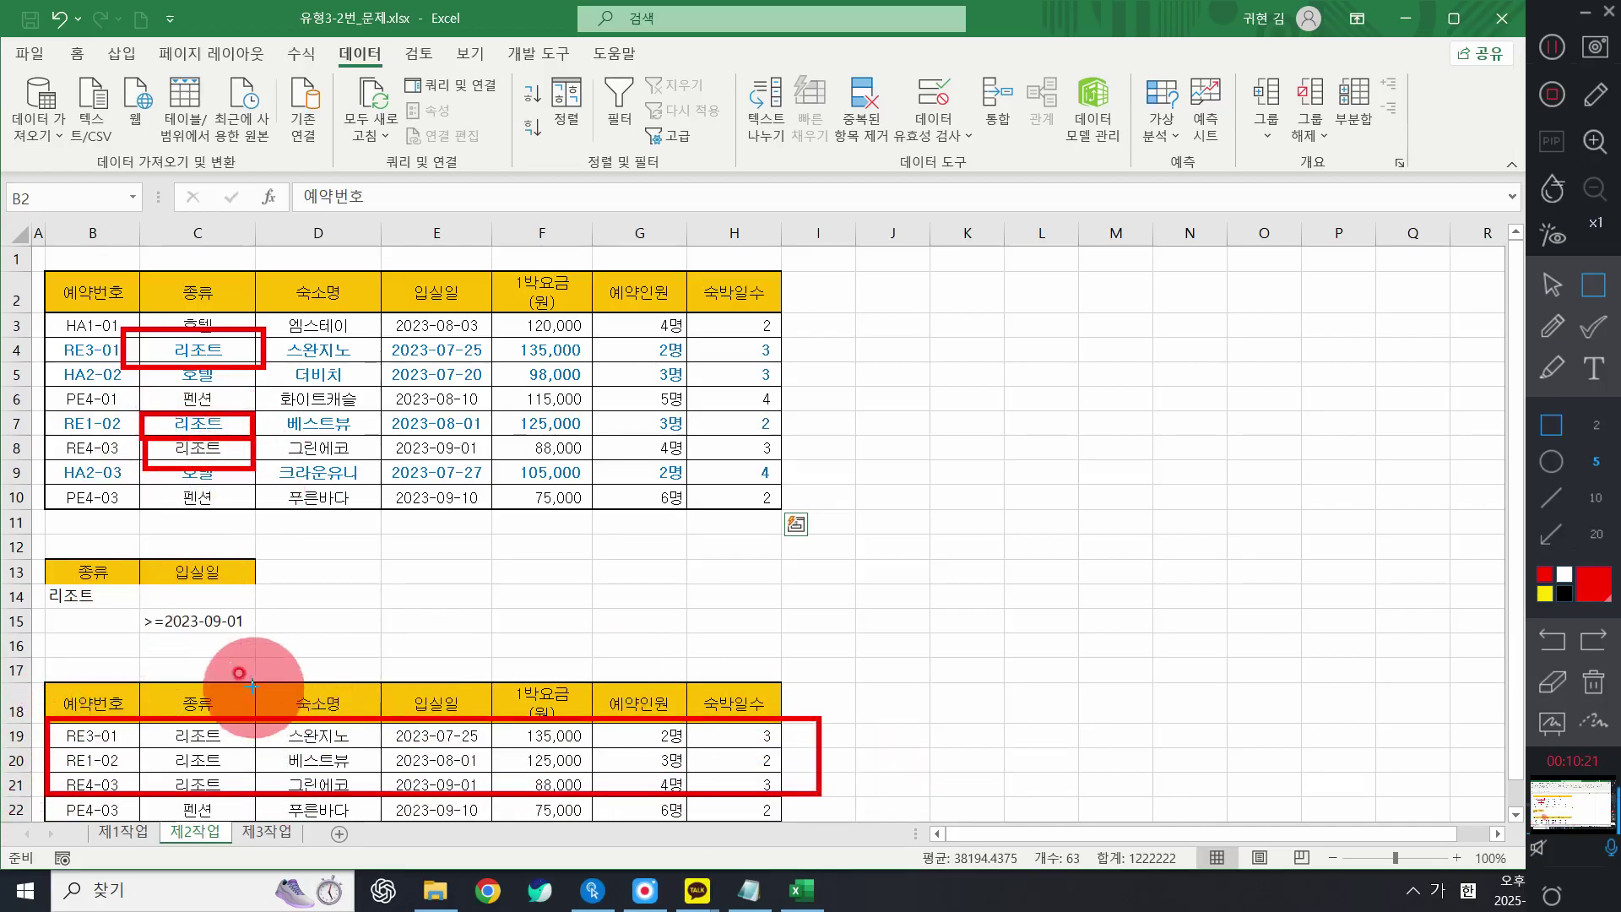
pyautogui.hotkey('ctrl', 'z')
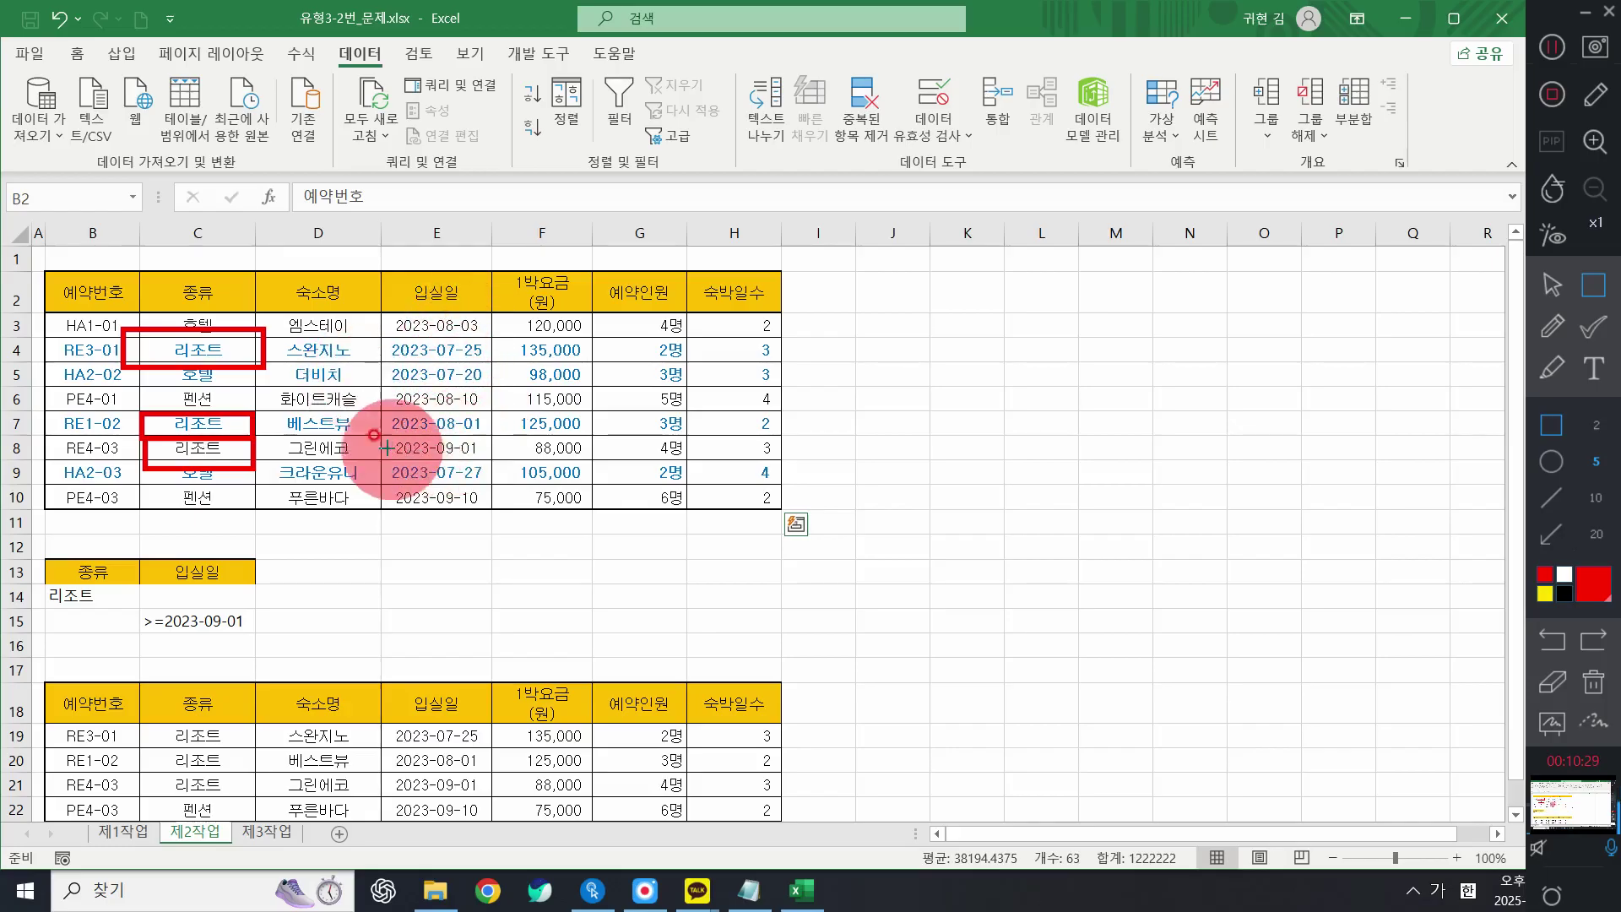
pyautogui.moveTo(381, 433)
pyautogui.mouseDown()
pyautogui.moveTo(426, 456)
pyautogui.moveTo(519, 433)
pyautogui.moveTo(501, 463)
pyautogui.mouseUp()
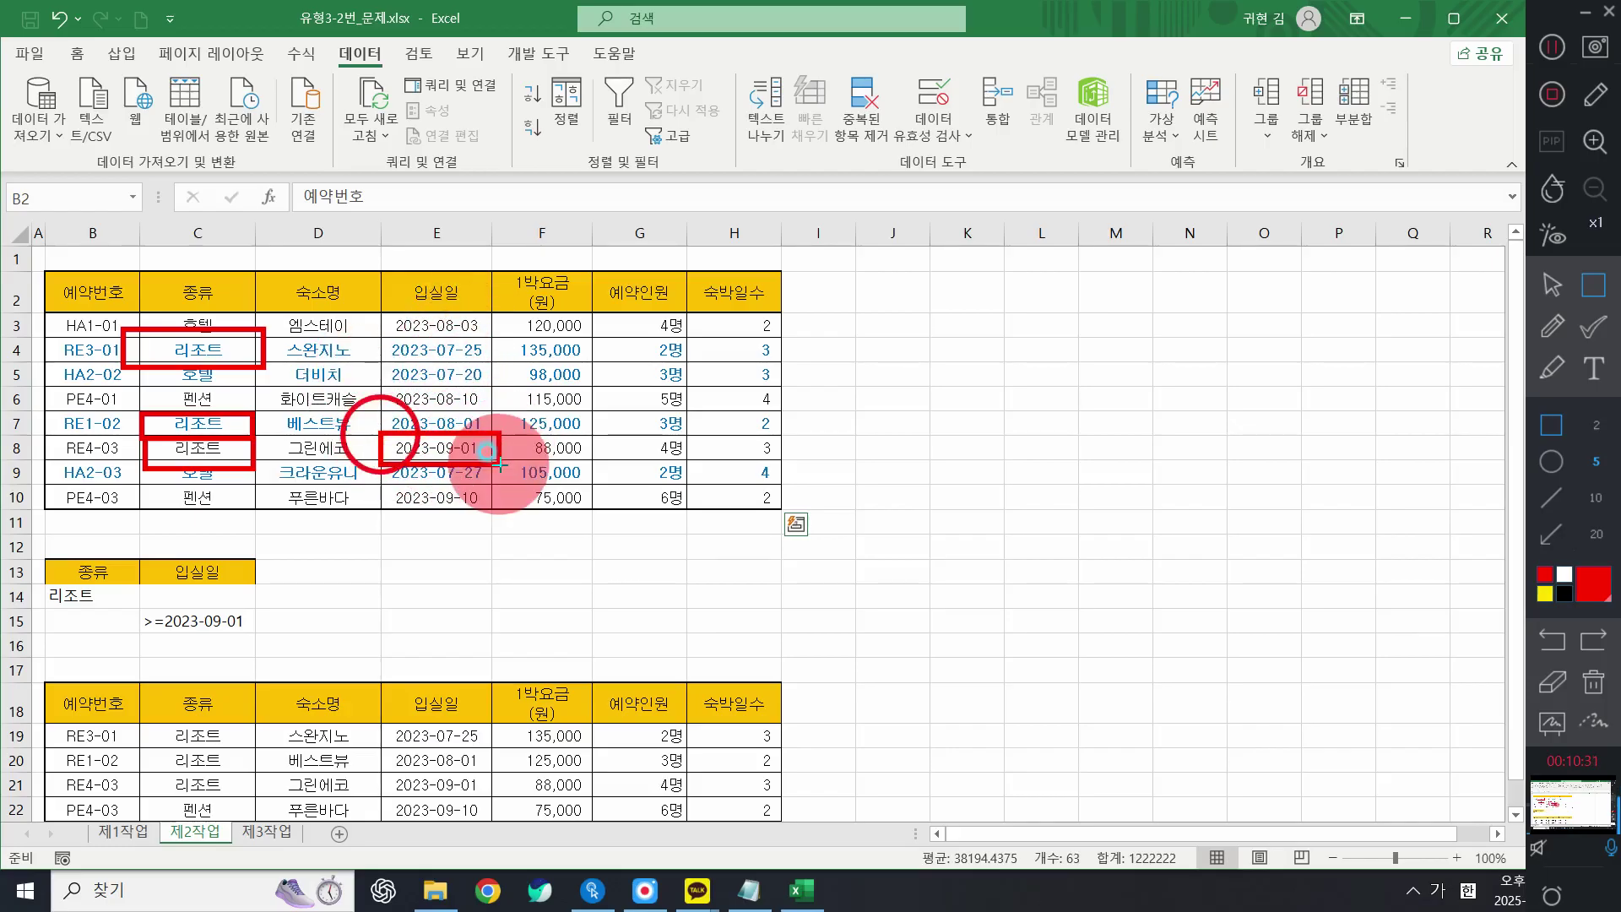
pyautogui.moveTo(388, 479); pyautogui.dragTo(504, 517)
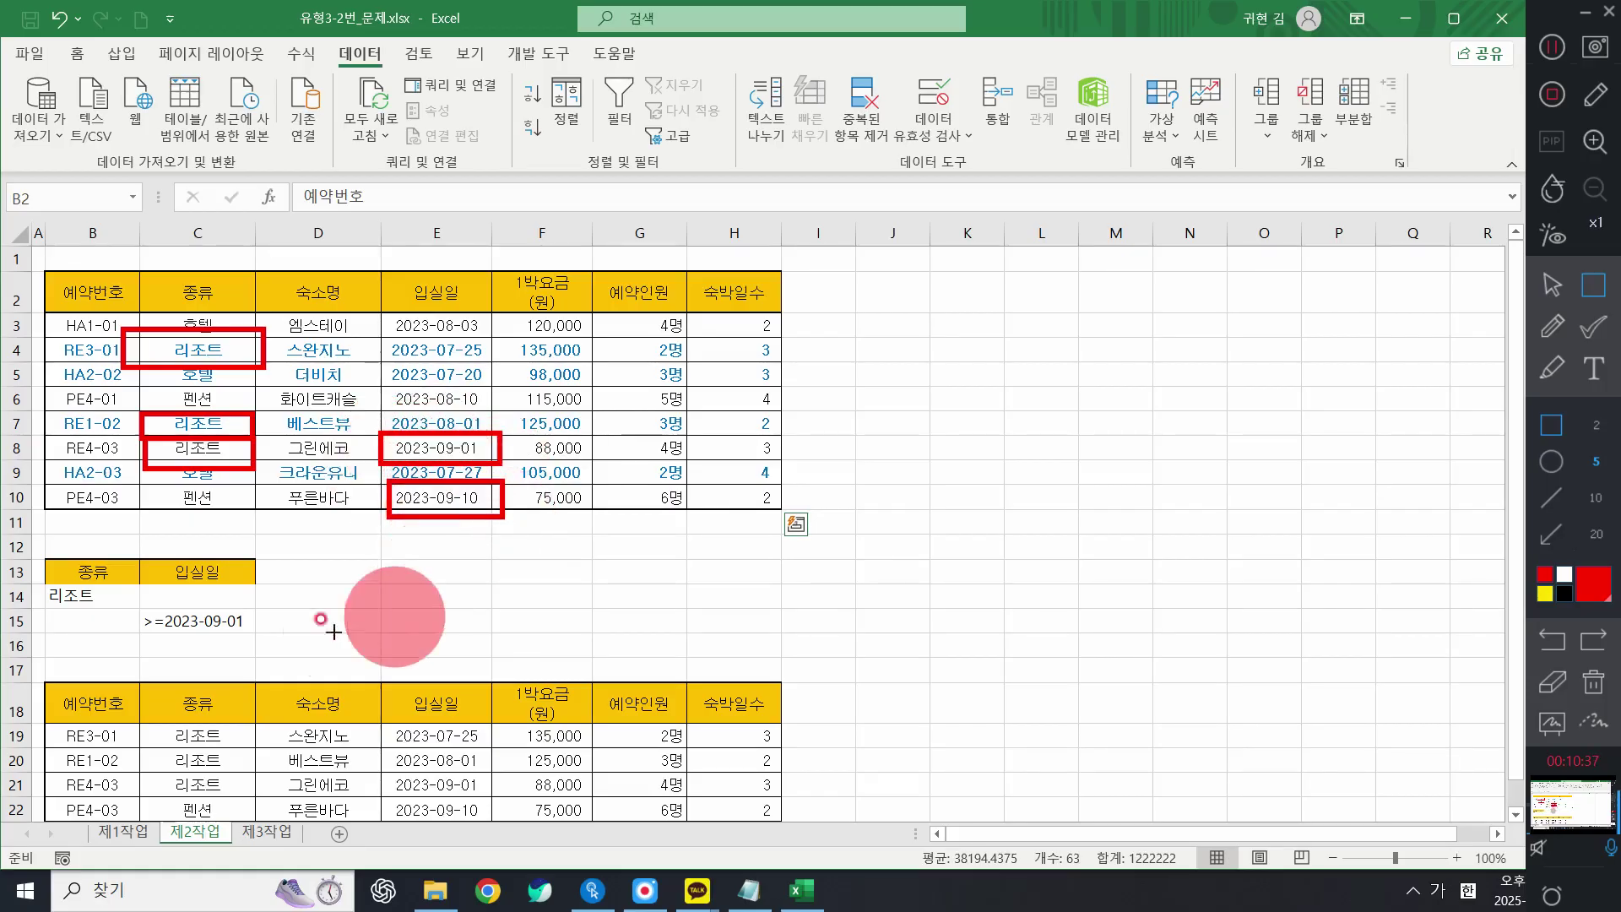
pyautogui.moveTo(370, 502); pyautogui.dragTo(279, 484)
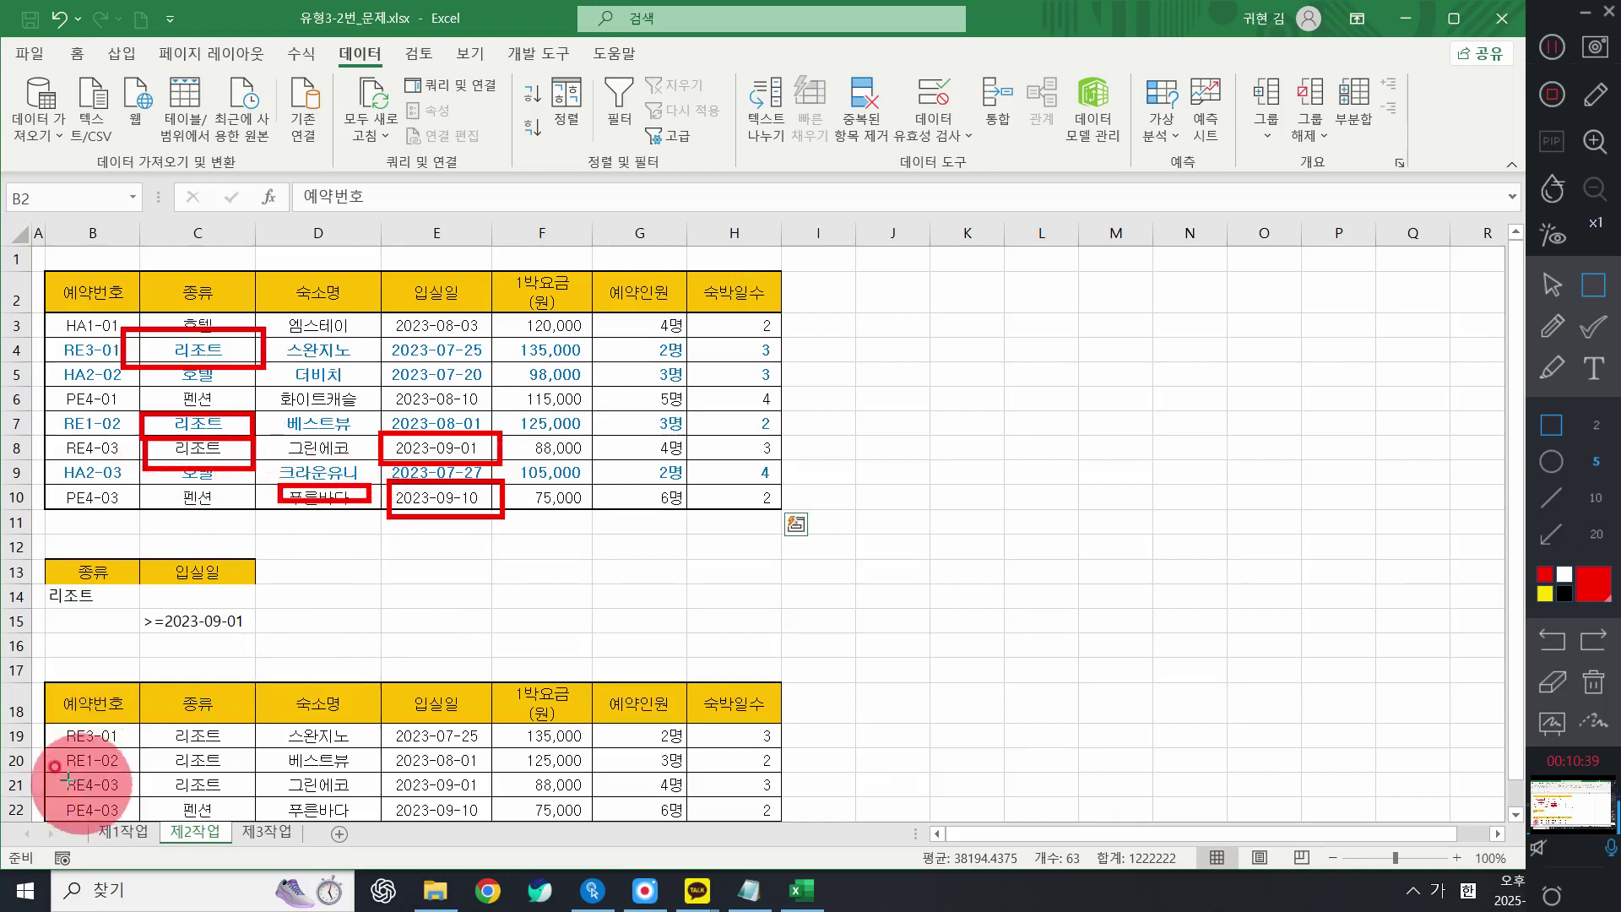
pyautogui.moveTo(53, 775); pyautogui.dragTo(752, 809)
pyautogui.click(1593, 681)
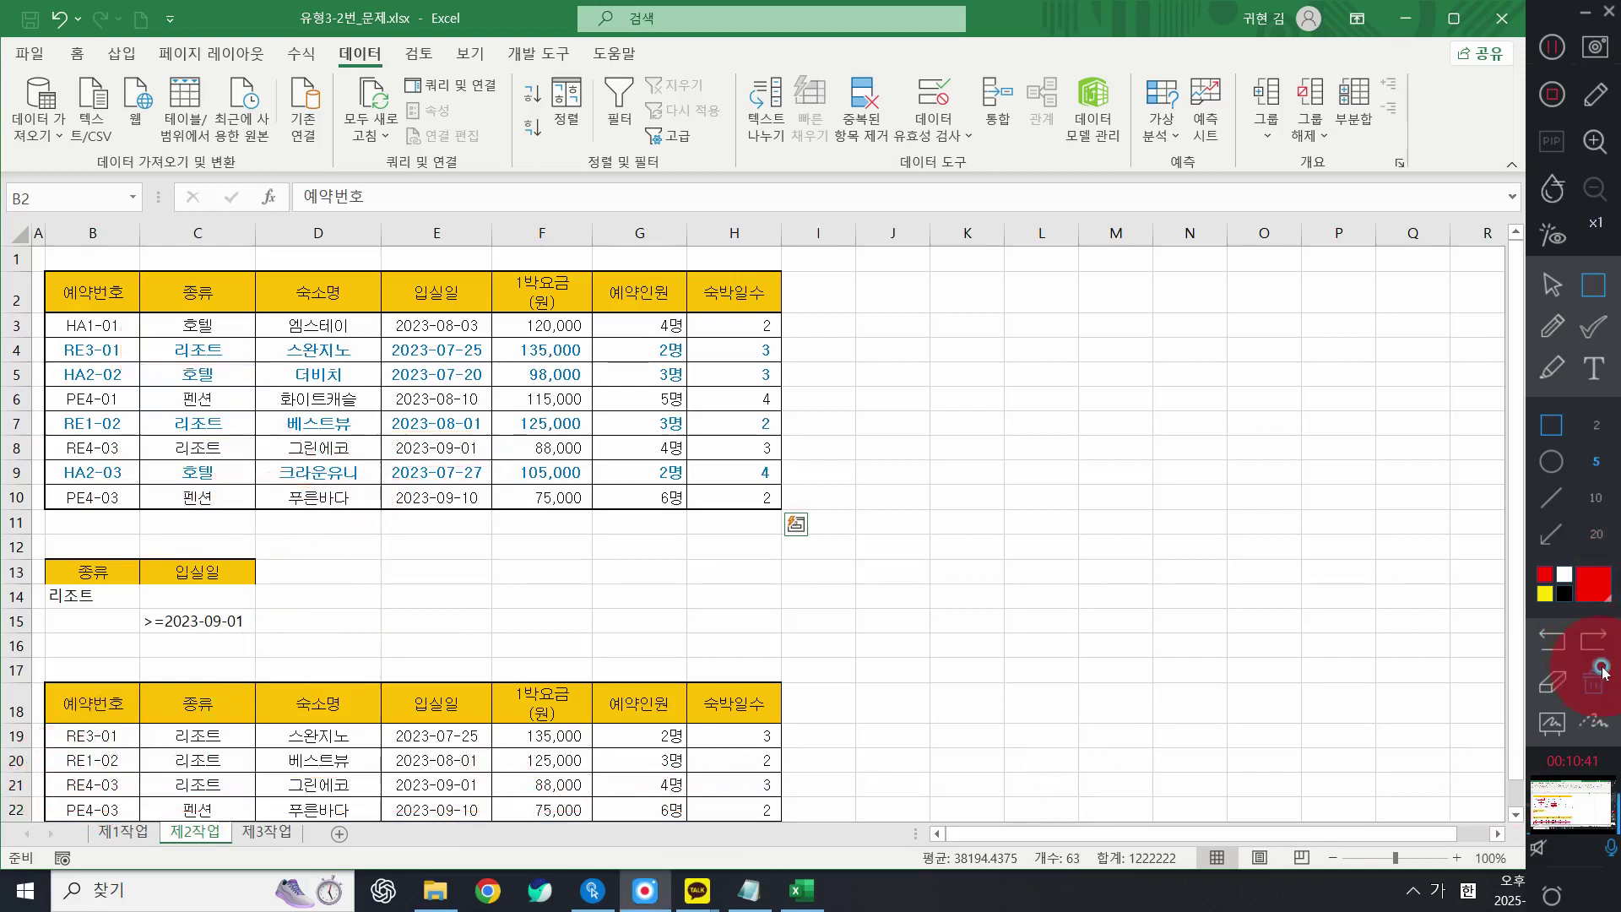
pyautogui.click(1552, 285)
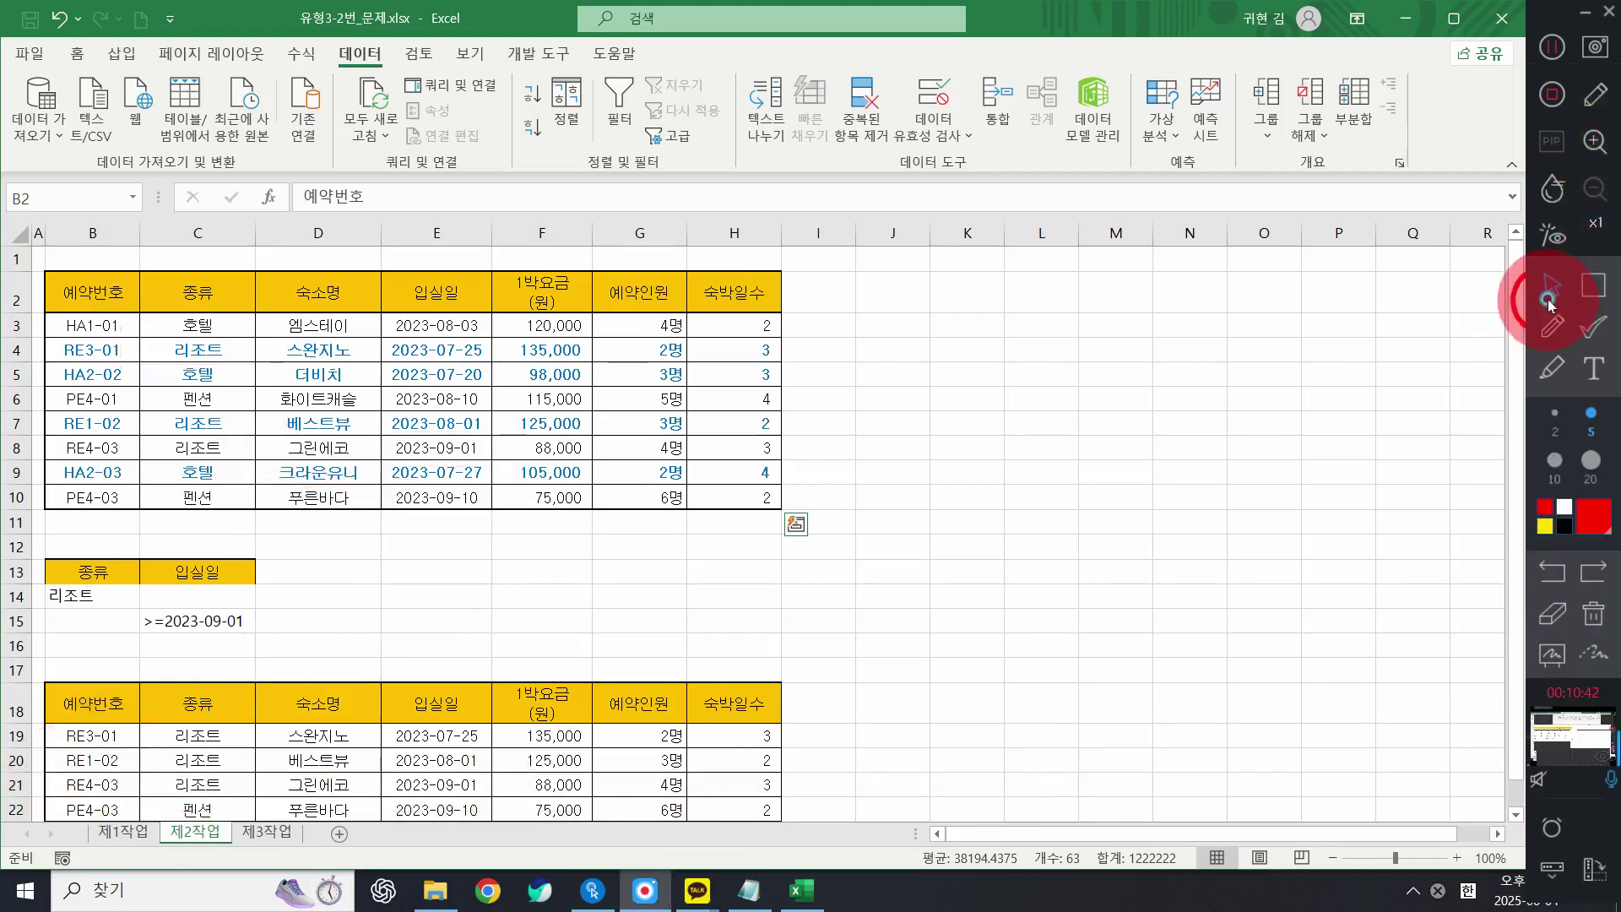
pyautogui.click(1552, 48)
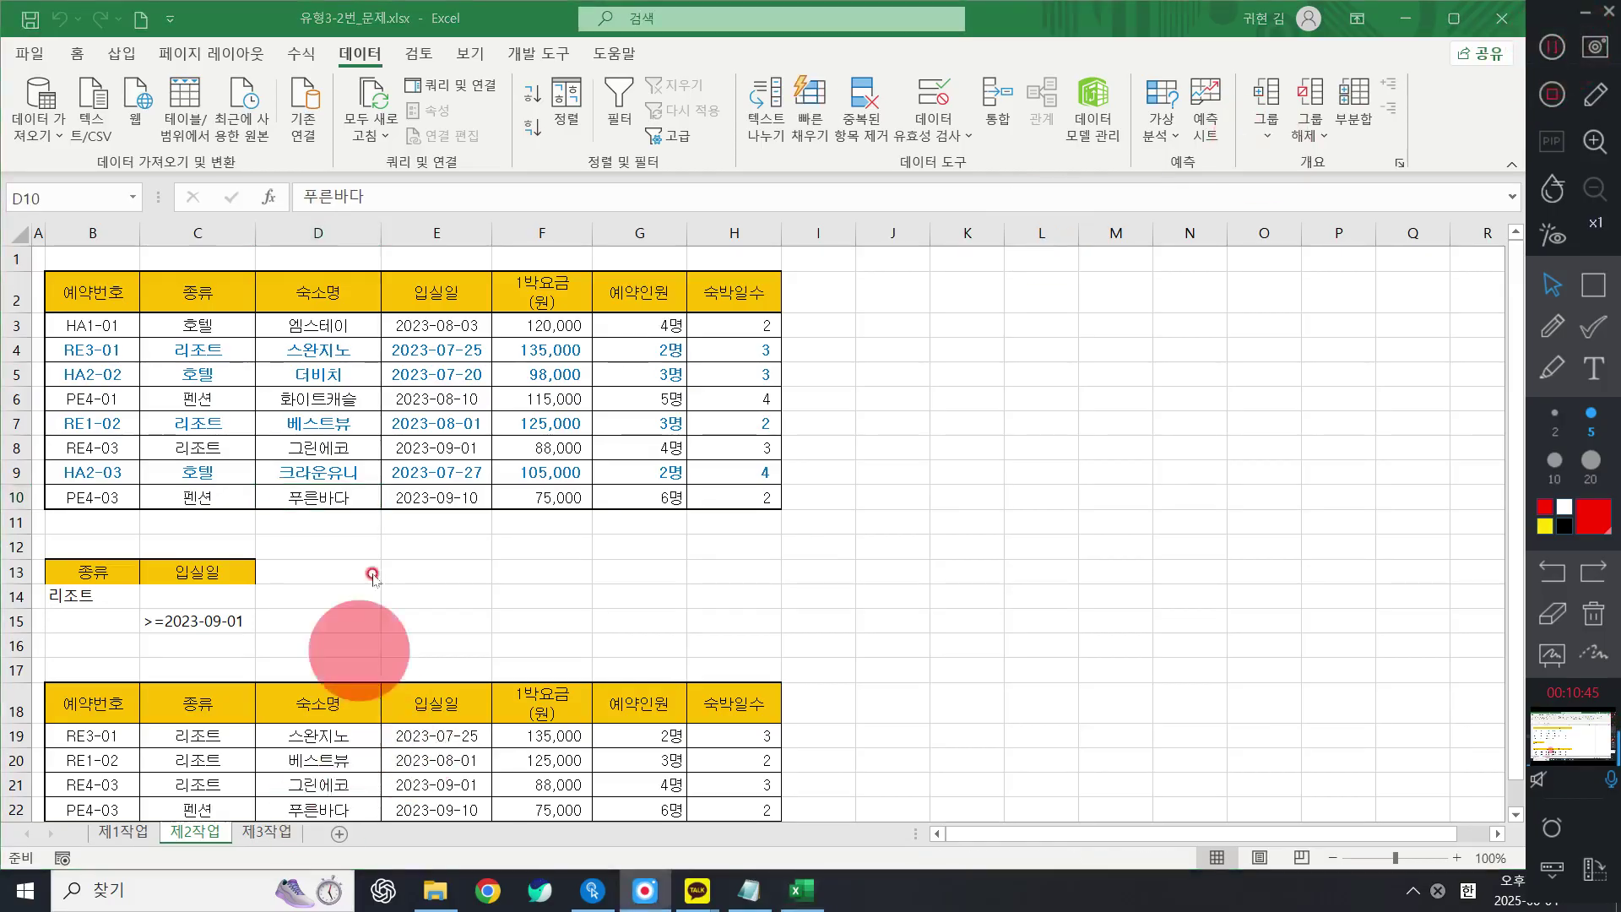
pyautogui.click(373, 573)
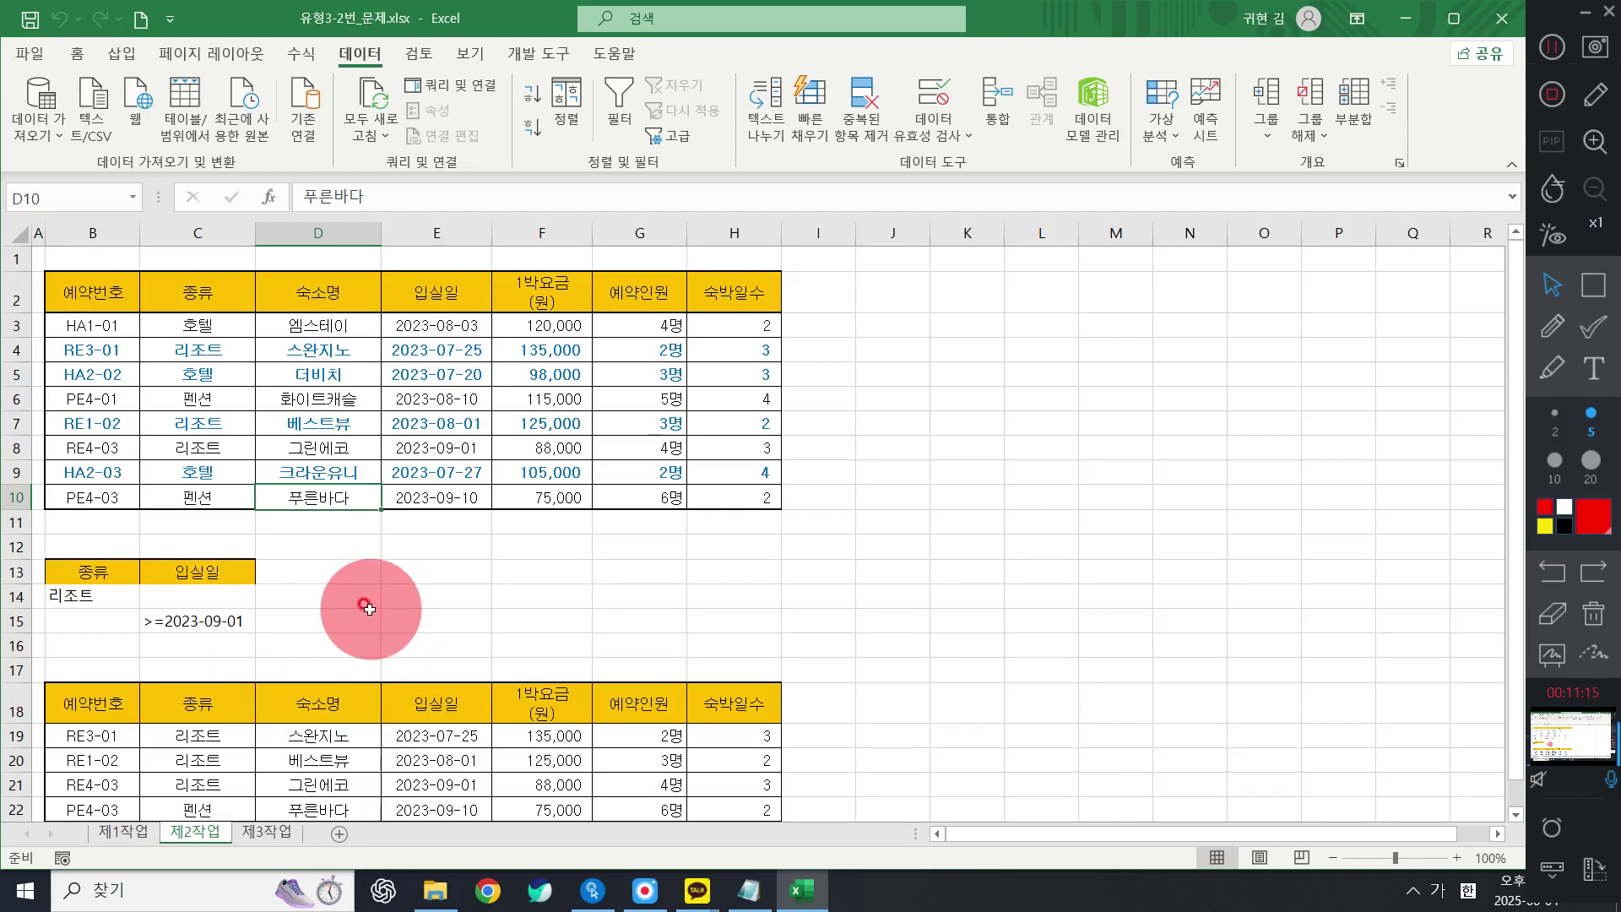
# Step: Delete the 종류 cells C18:C22 from the extracted table, shifting the remaining cells left
pyautogui.scroll(-1, 363, 608)
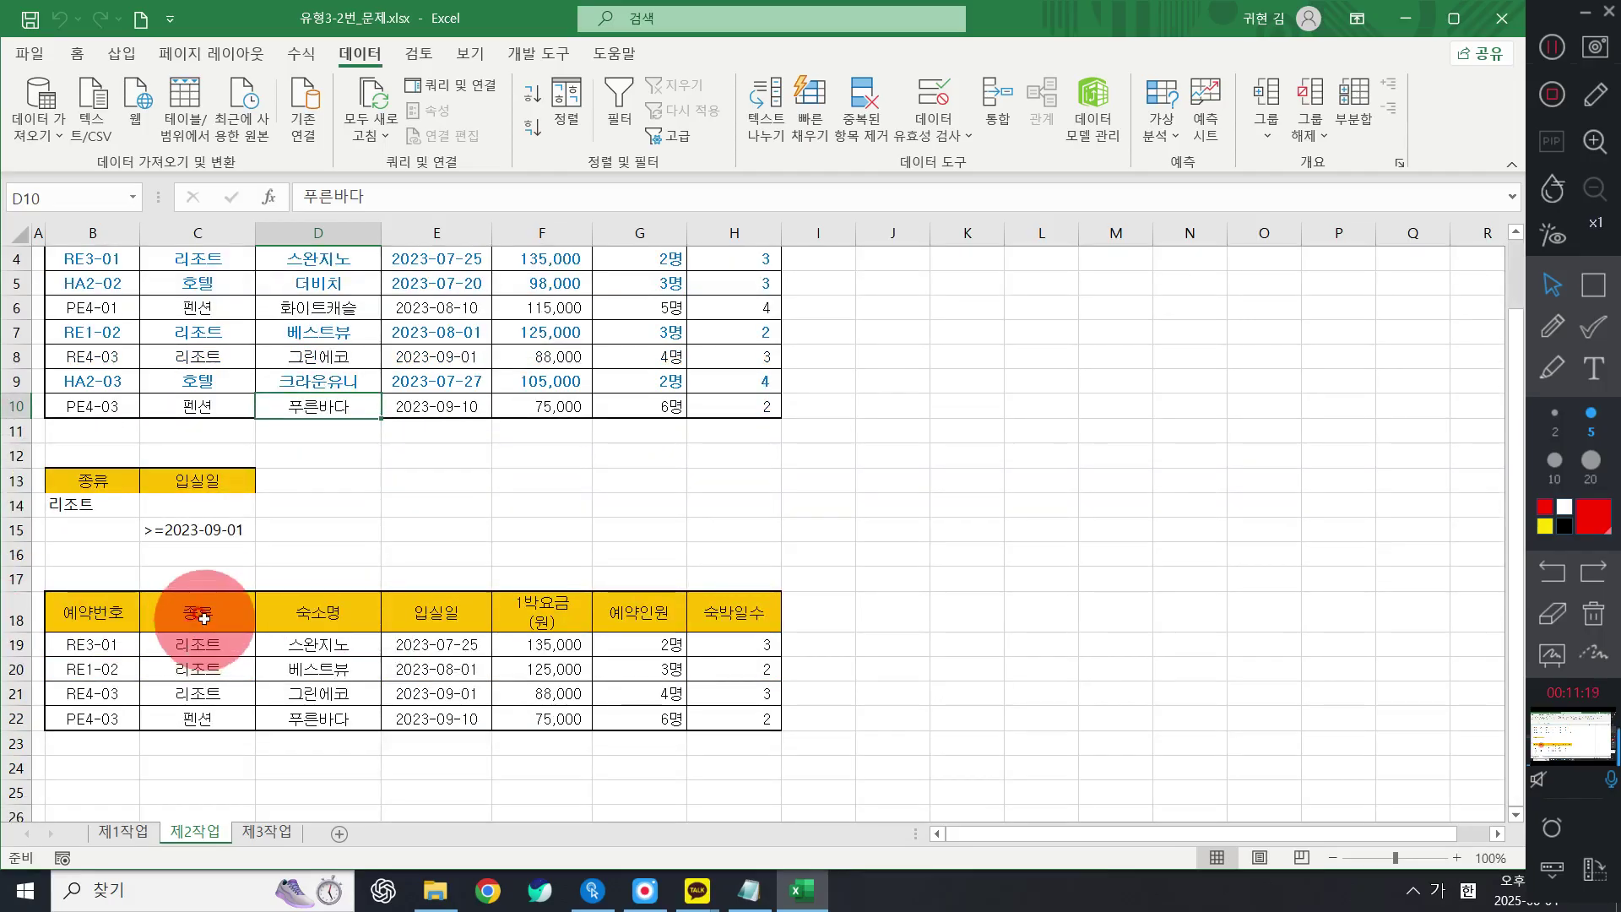
pyautogui.moveTo(203, 618); pyautogui.dragTo(210, 724)
pyautogui.rightClick(212, 684)
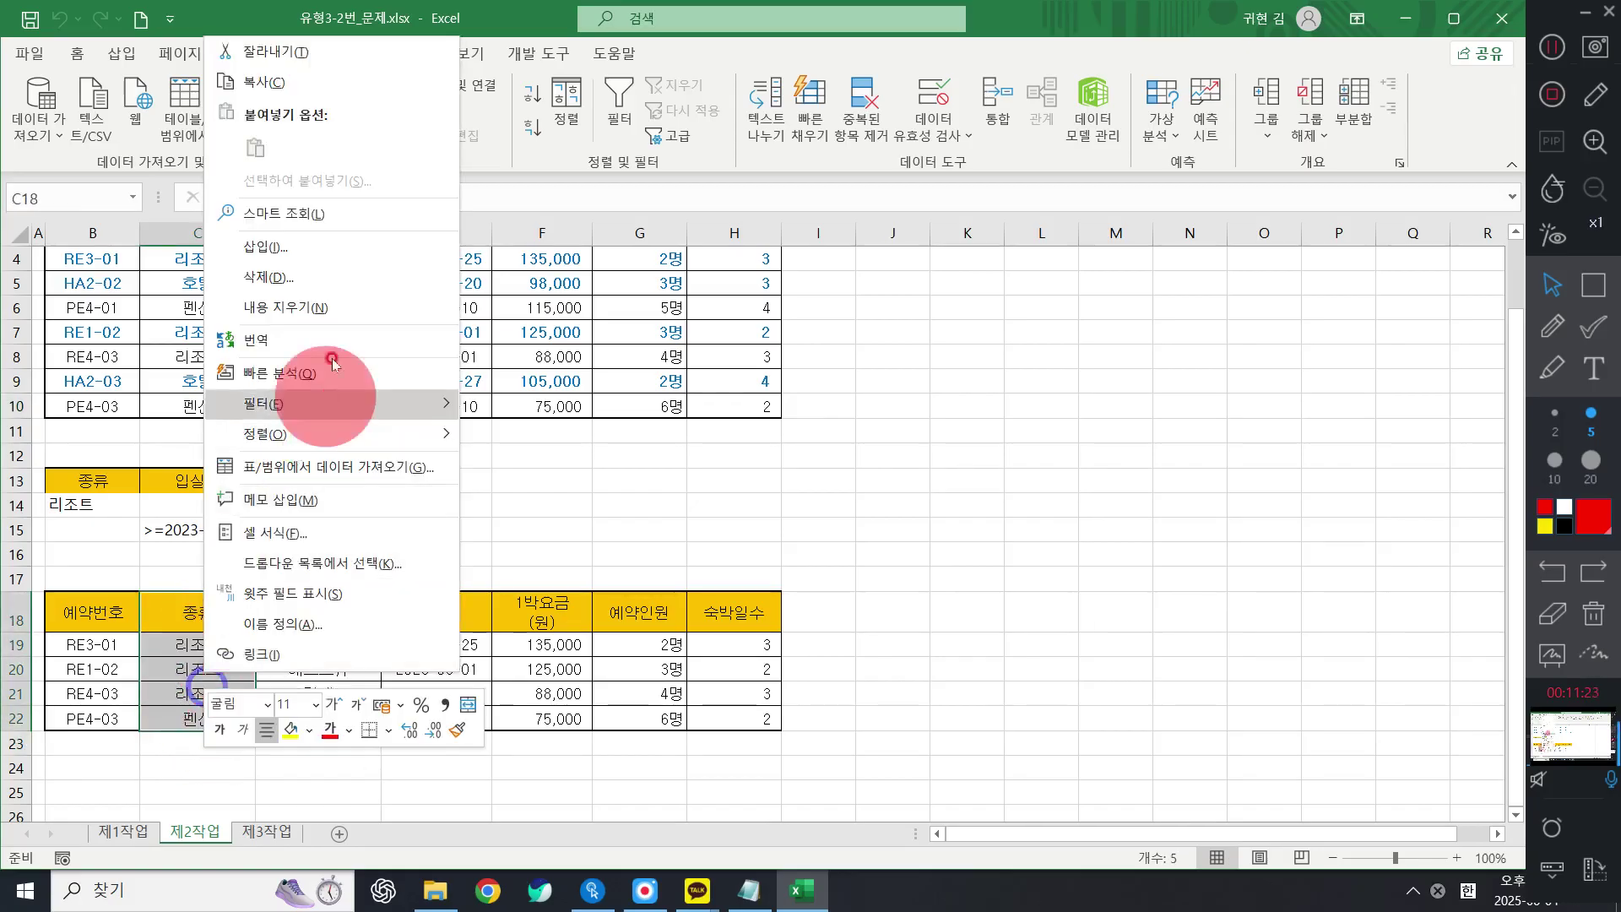
pyautogui.click(266, 277)
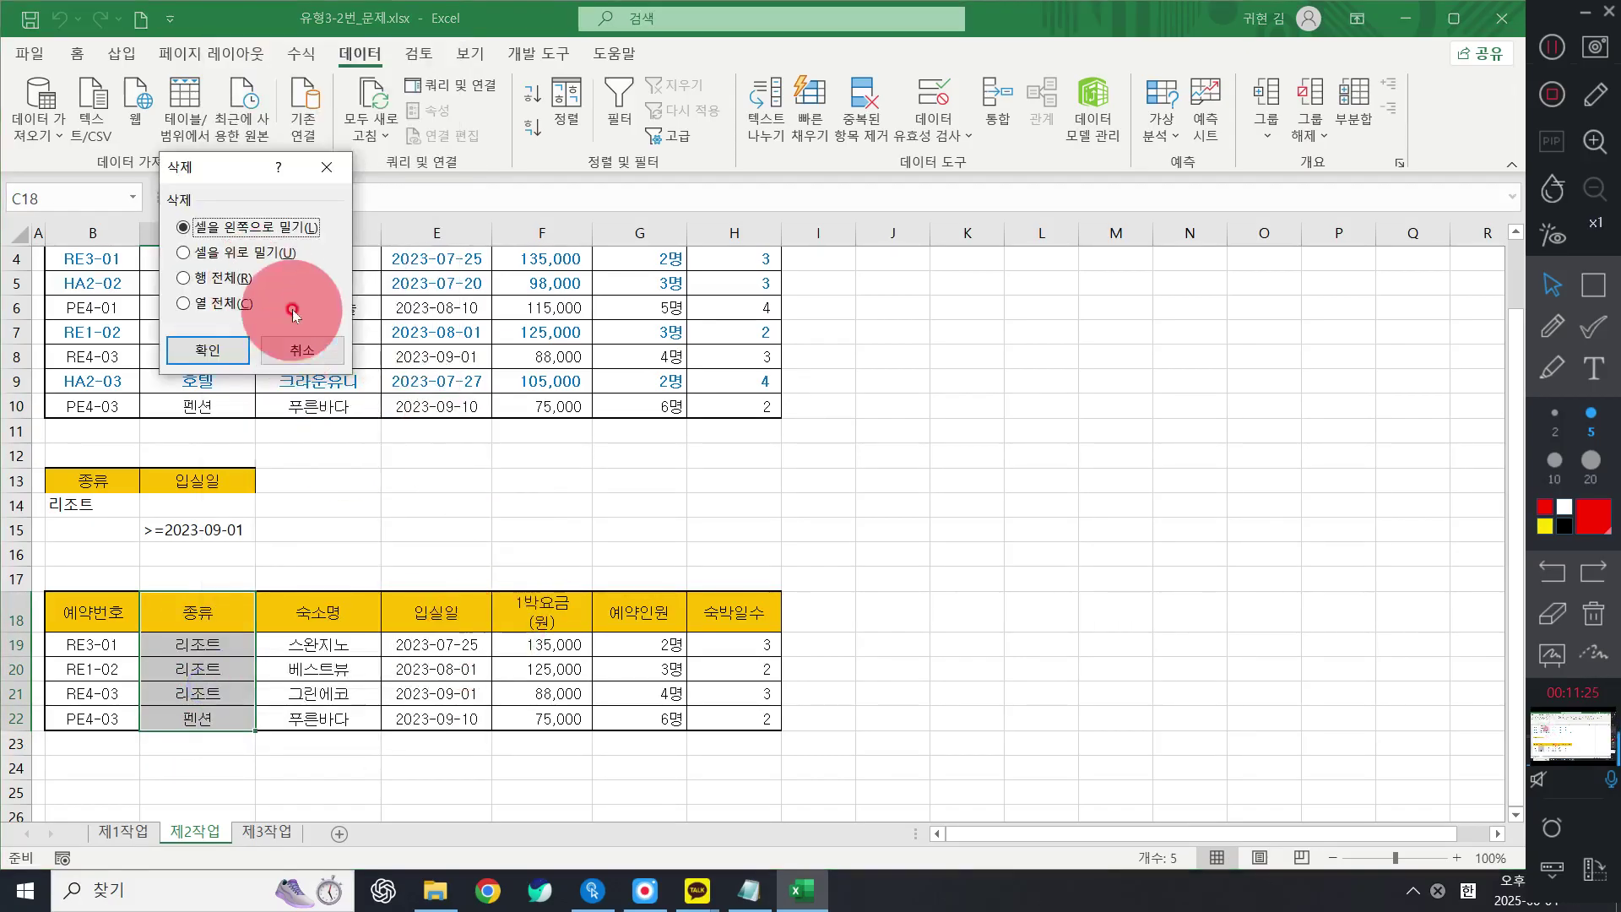
pyautogui.click(207, 350)
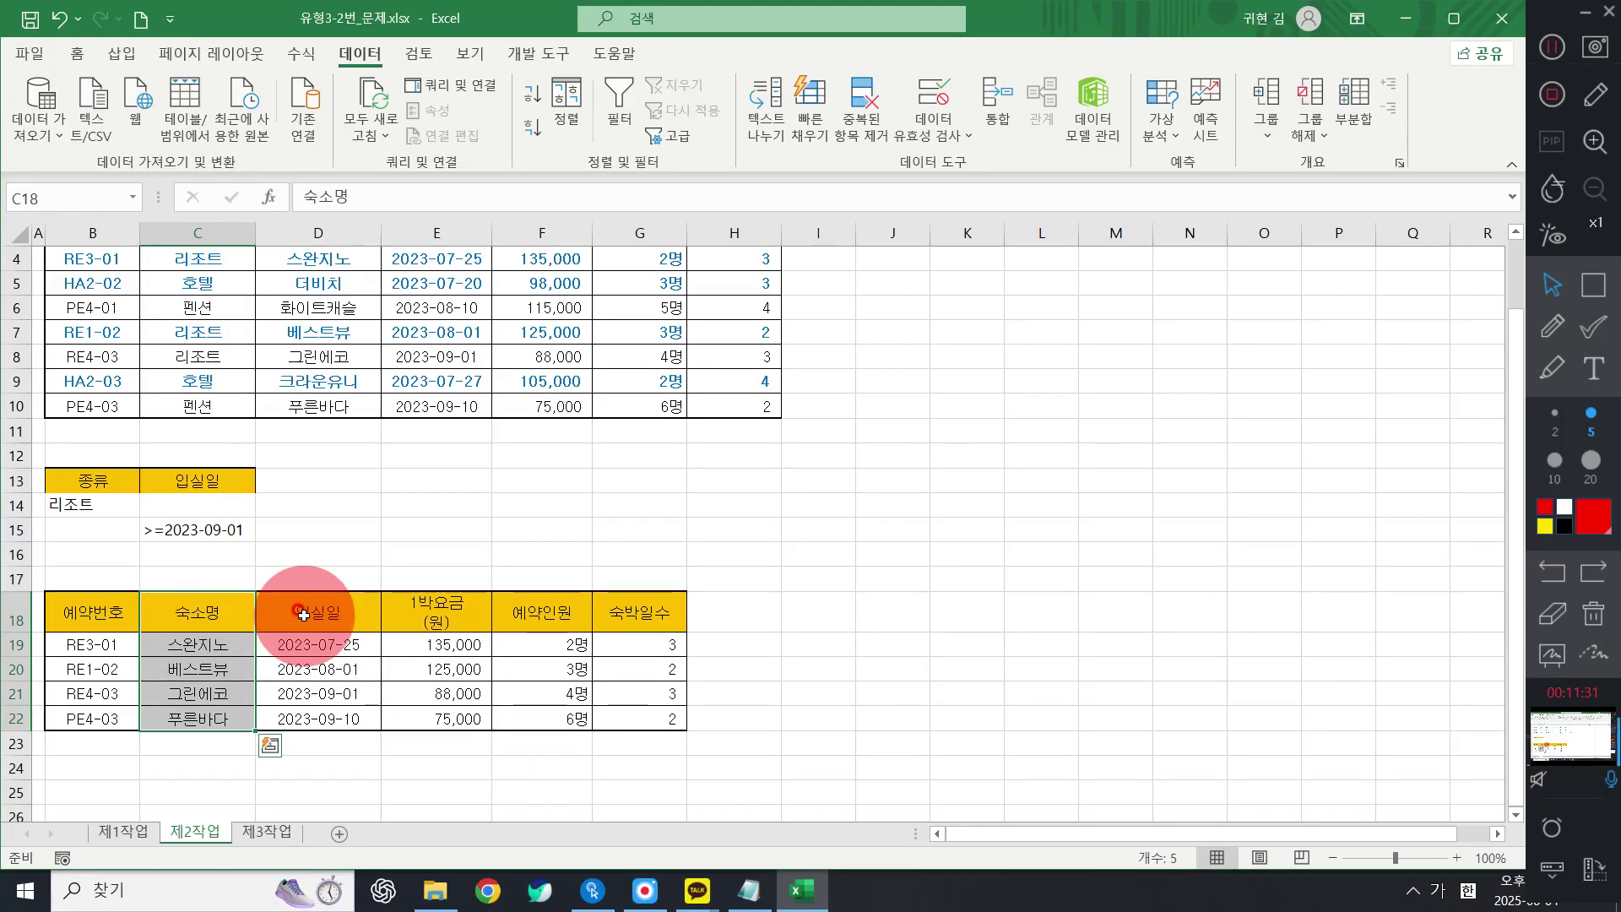
pyautogui.moveTo(303, 616); pyautogui.dragTo(355, 722)
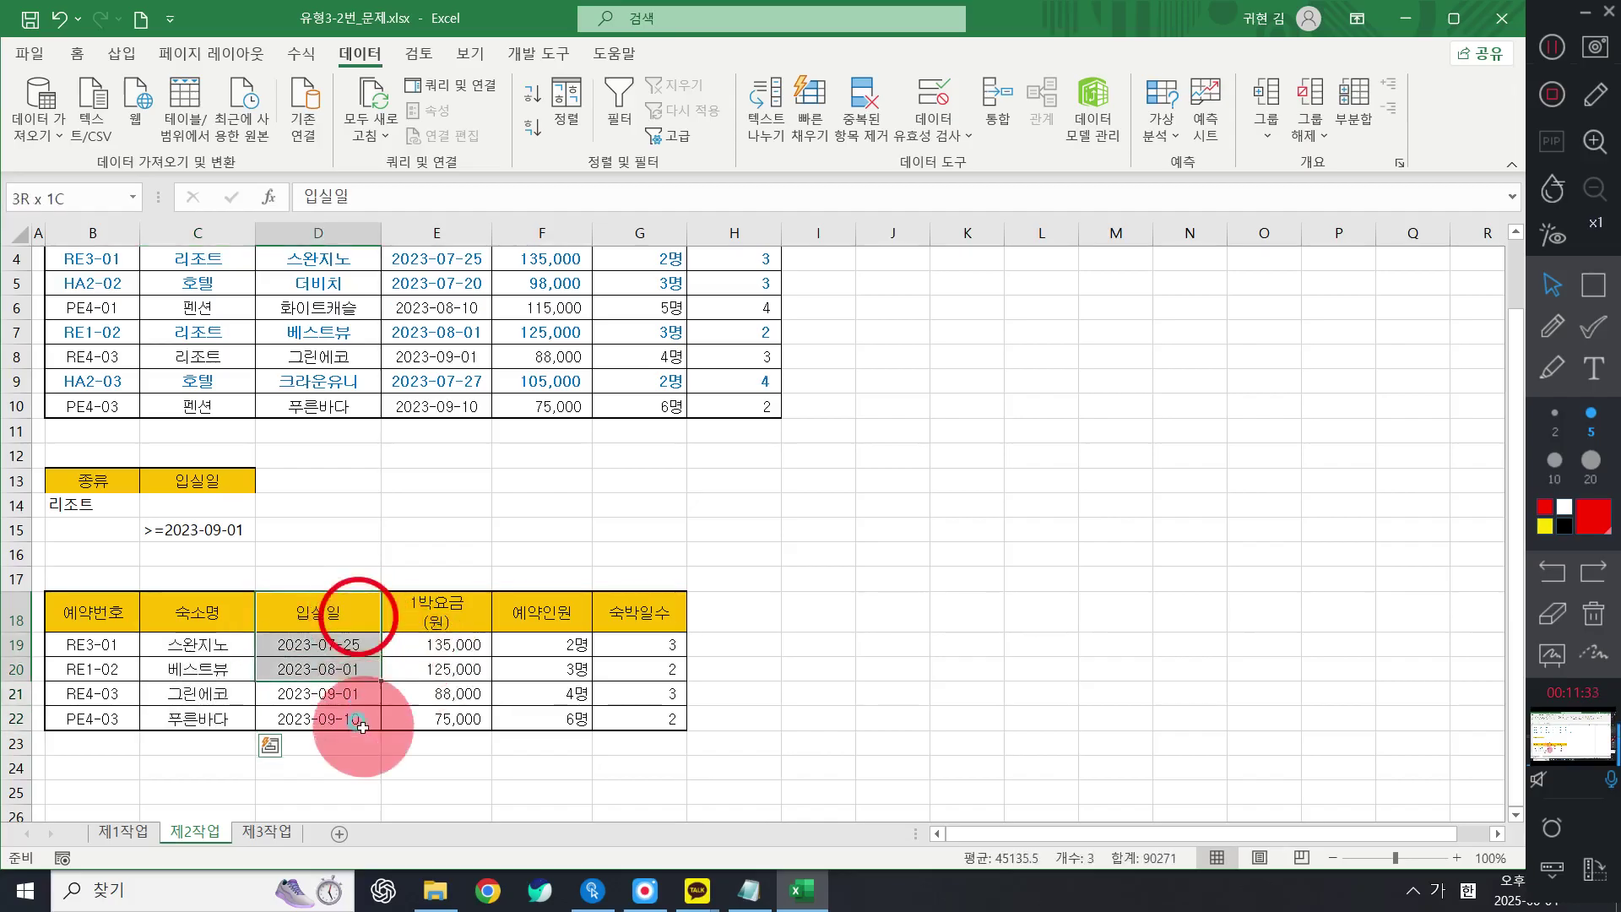
pyautogui.rightClick(348, 660)
pyautogui.press('Escape')
# Step: Delete the 입실일 and 1박요금(원) cells D18:E22 from the extracted table, shifting the remaining cells left
pyautogui.moveTo(319, 616); pyautogui.dragTo(445, 718)
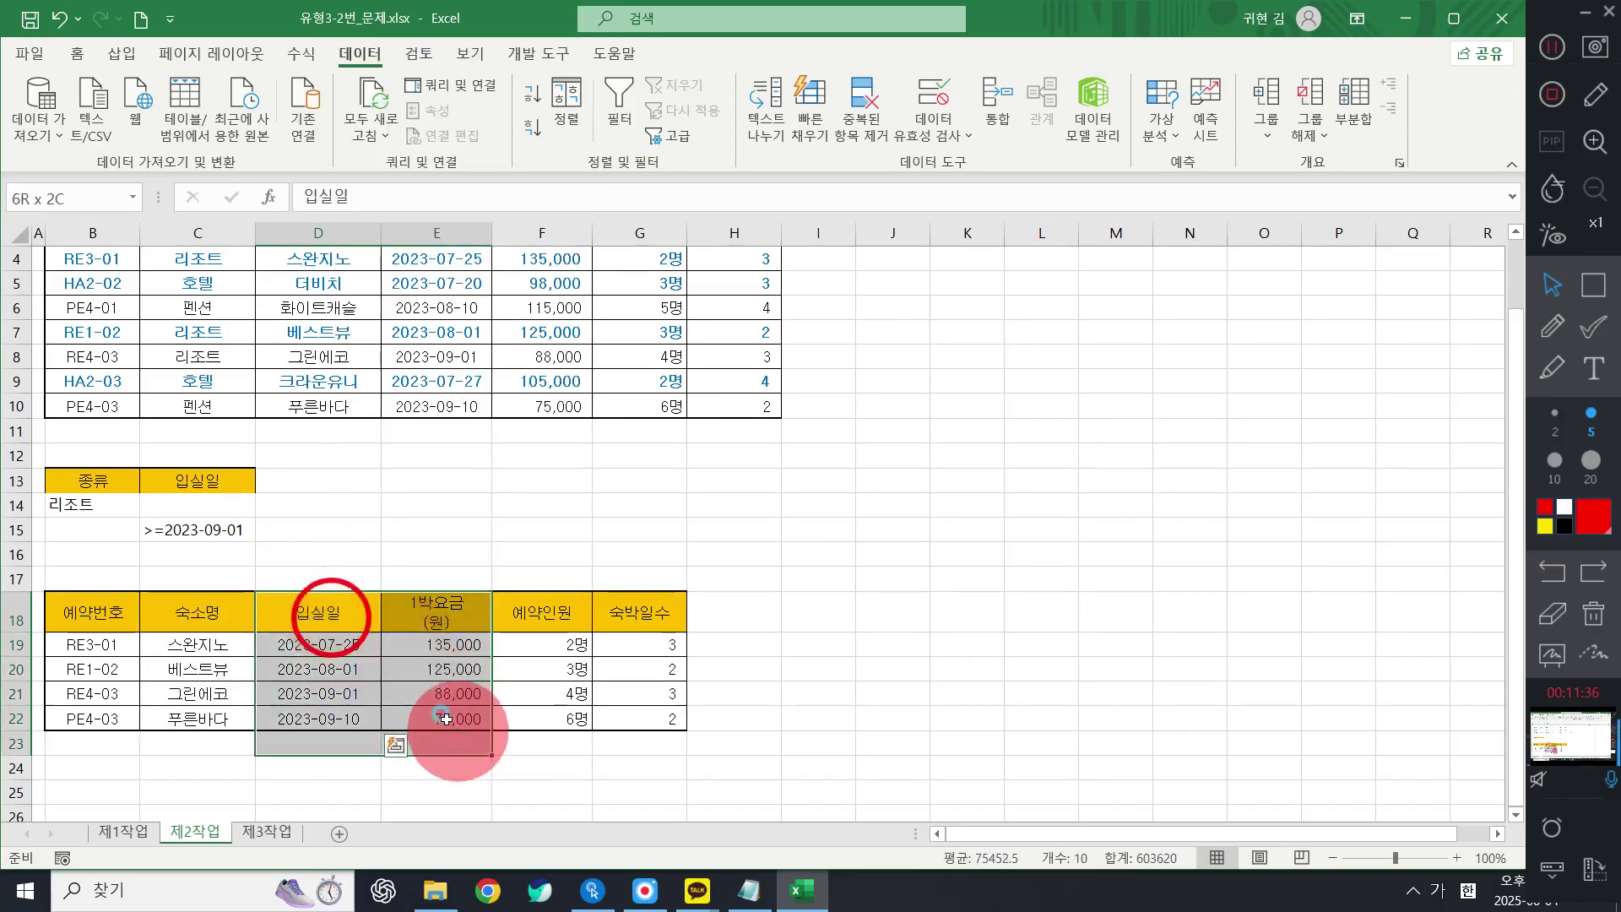
pyautogui.rightClick(369, 667)
pyautogui.click(435, 277)
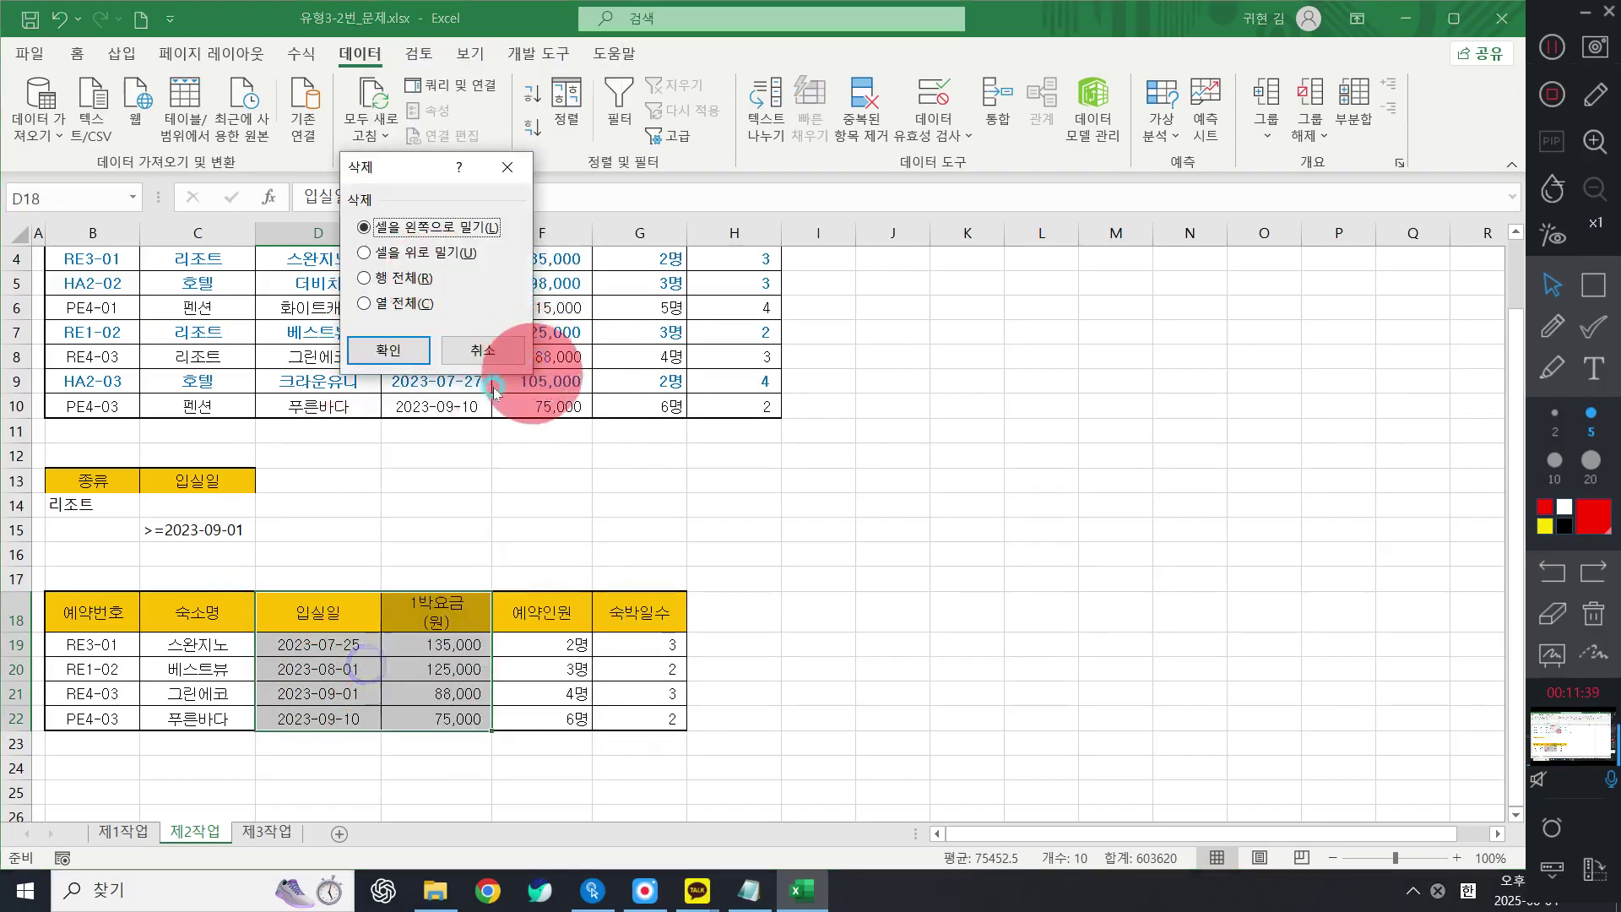
pyautogui.click(350, 350)
pyautogui.click(836, 550)
pyautogui.click(680, 645)
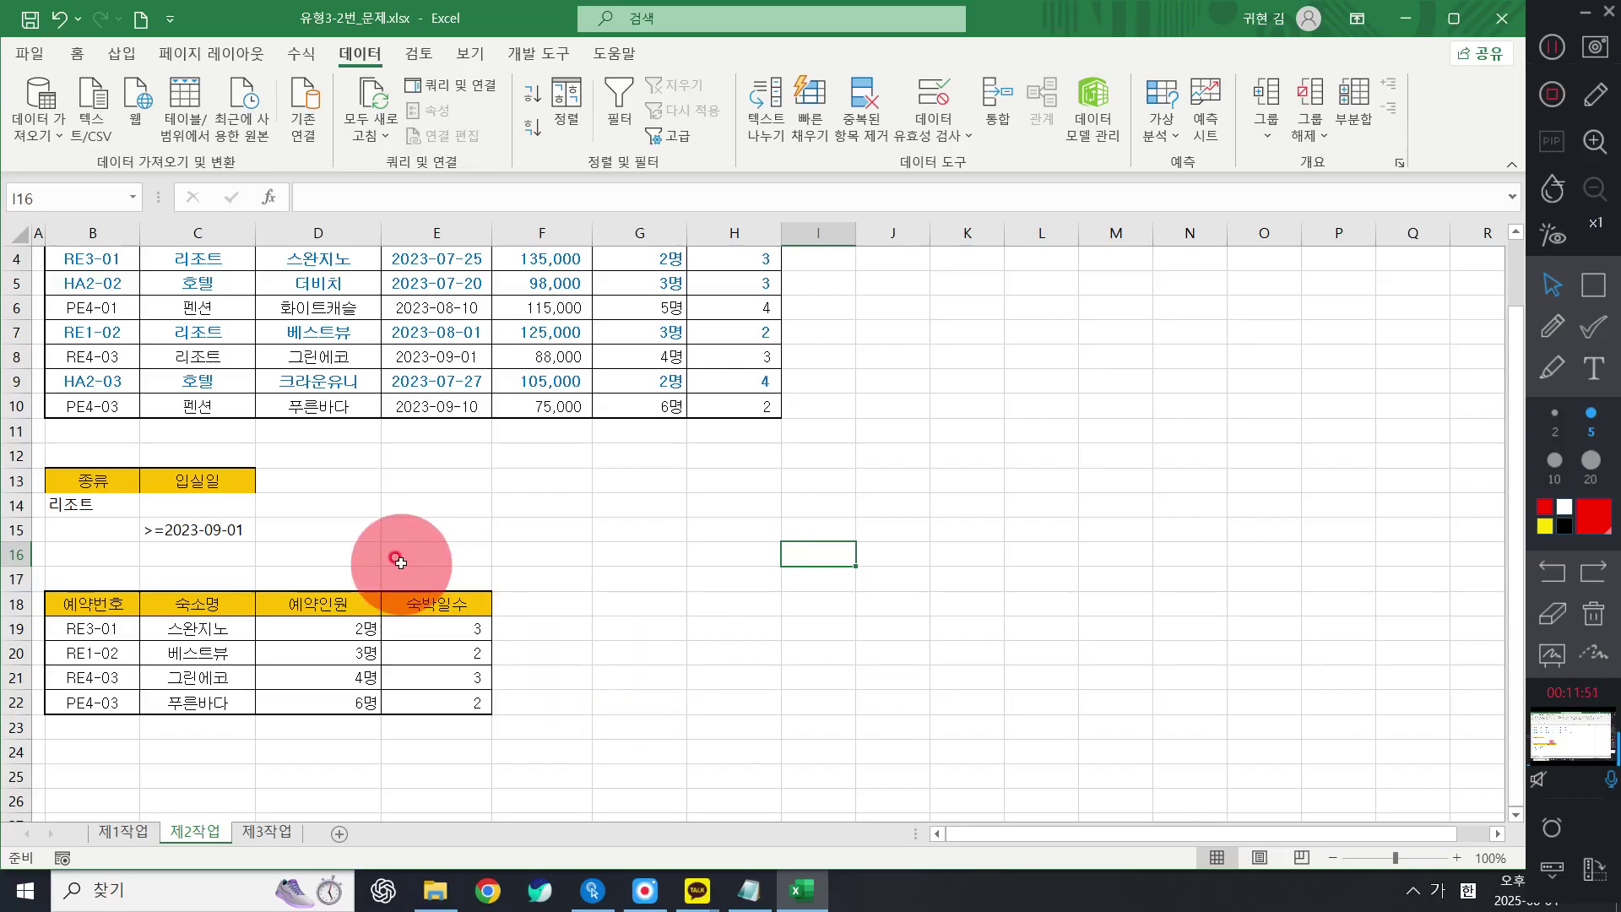
pyautogui.click(642, 653)
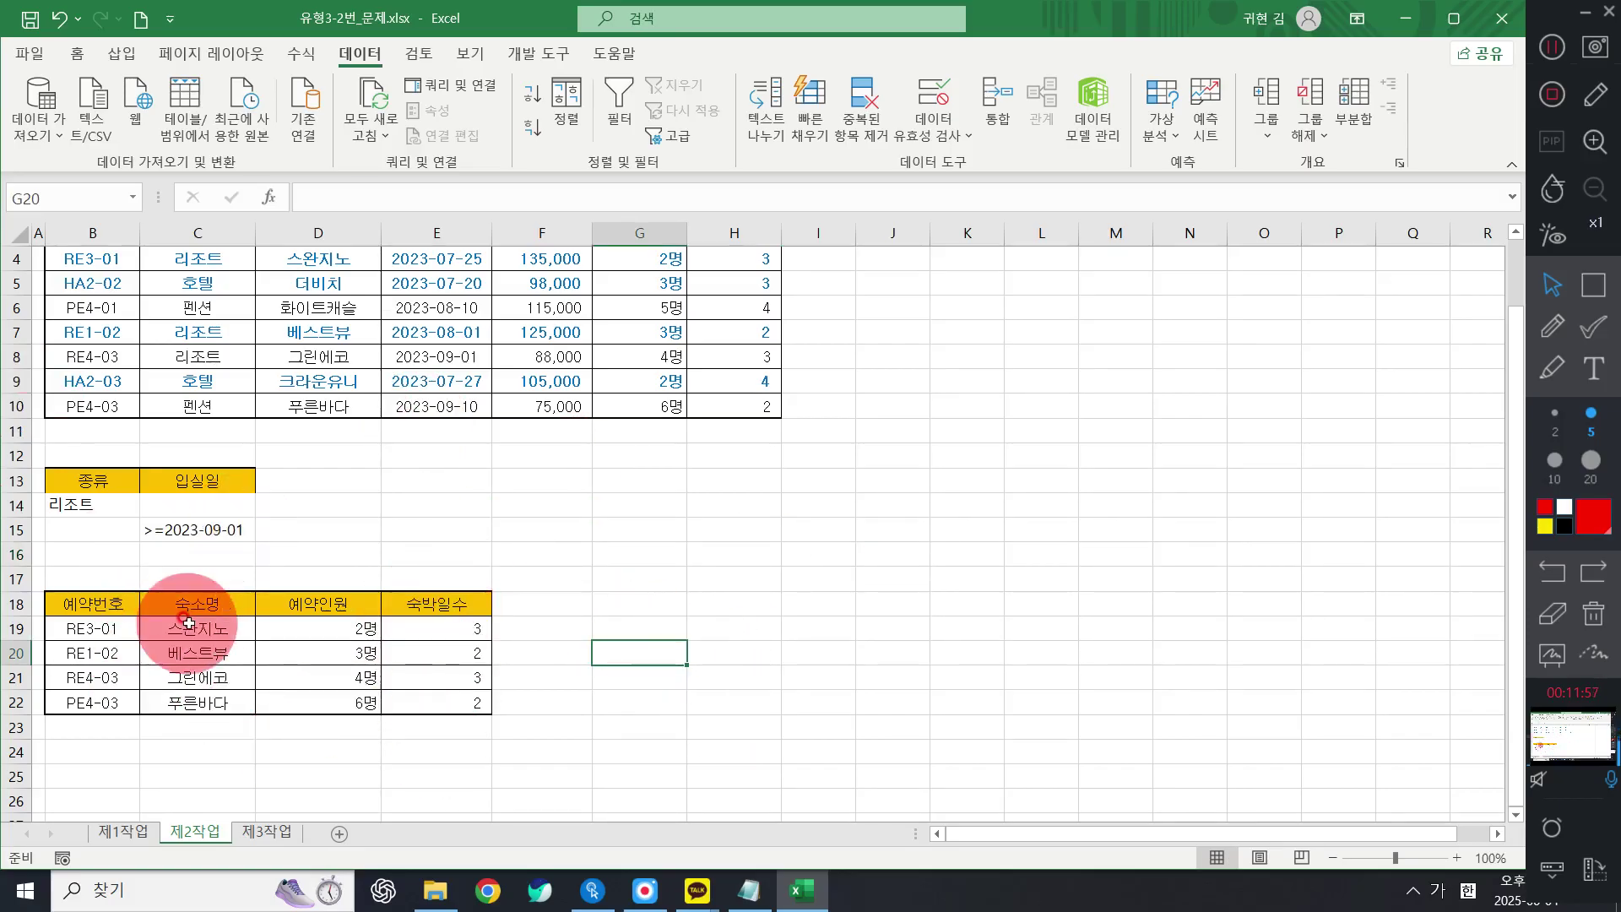
pyautogui.click(1552, 326)
pyautogui.moveTo(105, 537); pyautogui.dragTo(99, 663)
pyautogui.moveTo(195, 562); pyautogui.dragTo(186, 654)
pyautogui.moveTo(340, 567); pyautogui.dragTo(342, 637)
pyautogui.moveTo(412, 571); pyautogui.dragTo(414, 632)
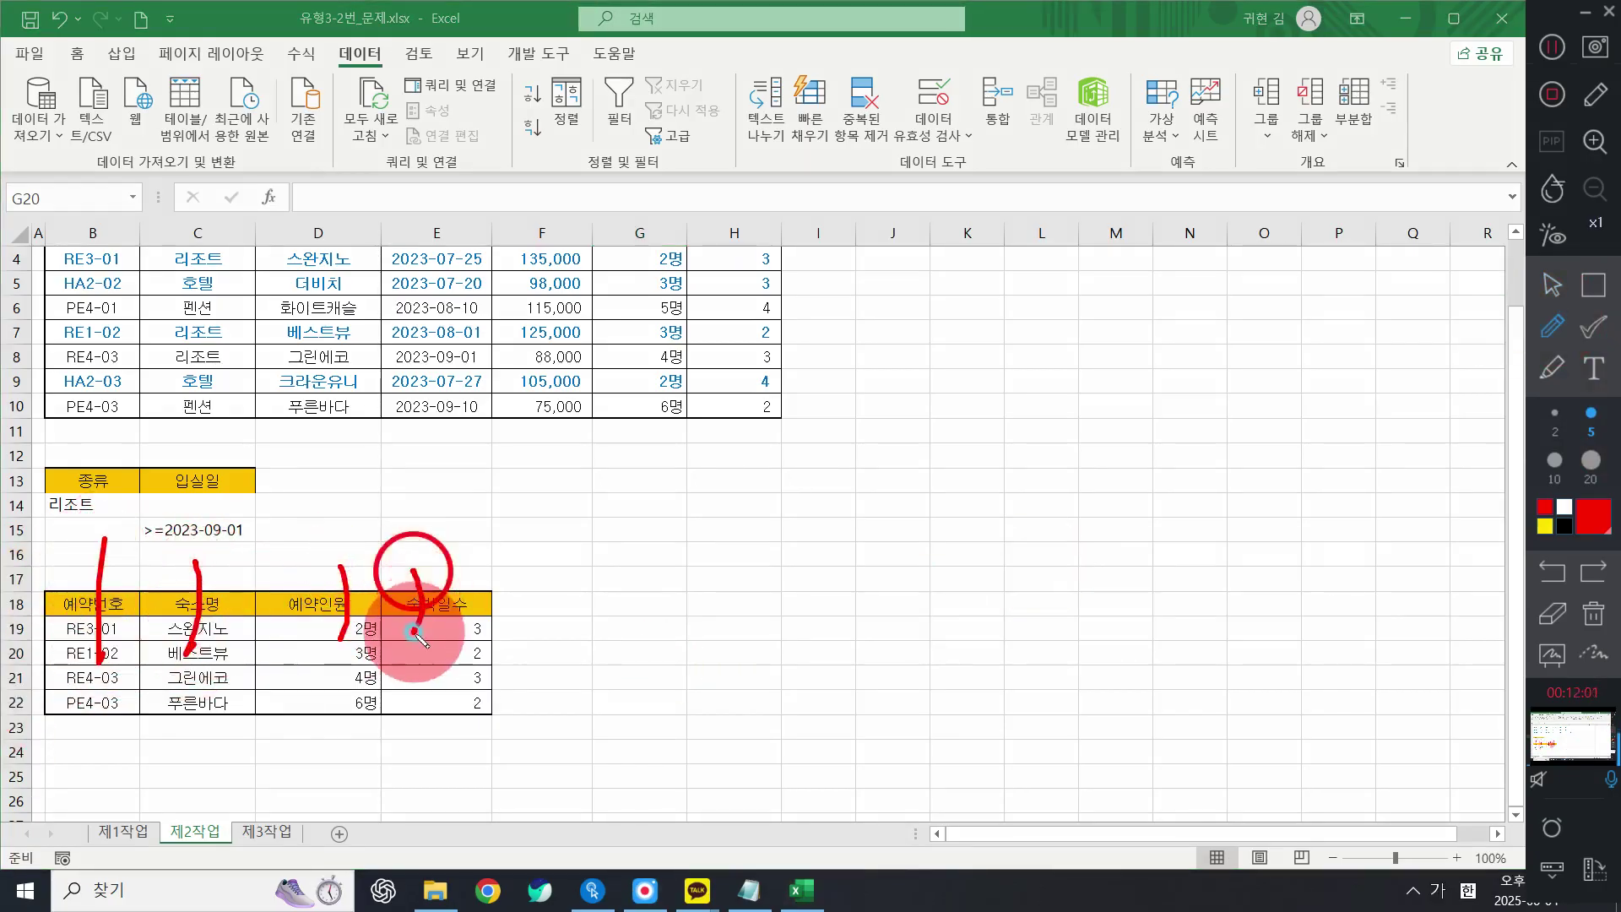
pyautogui.moveTo(347, 431)
pyautogui.mouseDown()
pyautogui.moveTo(344, 496)
pyautogui.moveTo(440, 481)
pyautogui.mouseUp()
pyautogui.moveTo(407, 424); pyautogui.dragTo(394, 544)
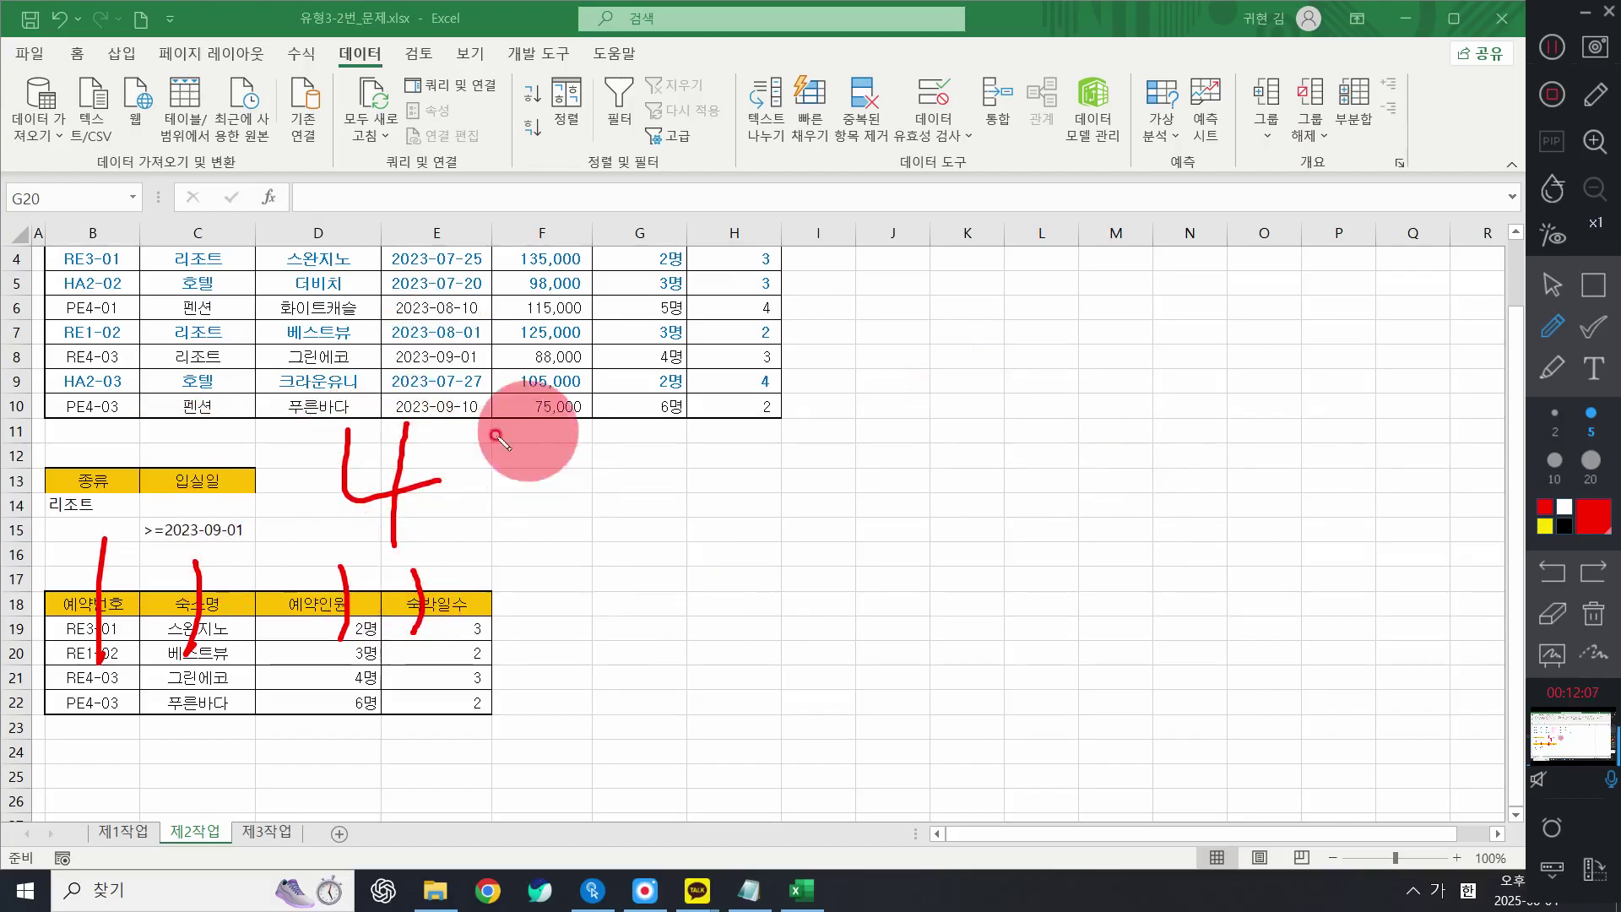
pyautogui.moveTo(533, 439)
pyautogui.mouseDown()
pyautogui.moveTo(579, 503)
pyautogui.moveTo(504, 528)
pyautogui.mouseUp()
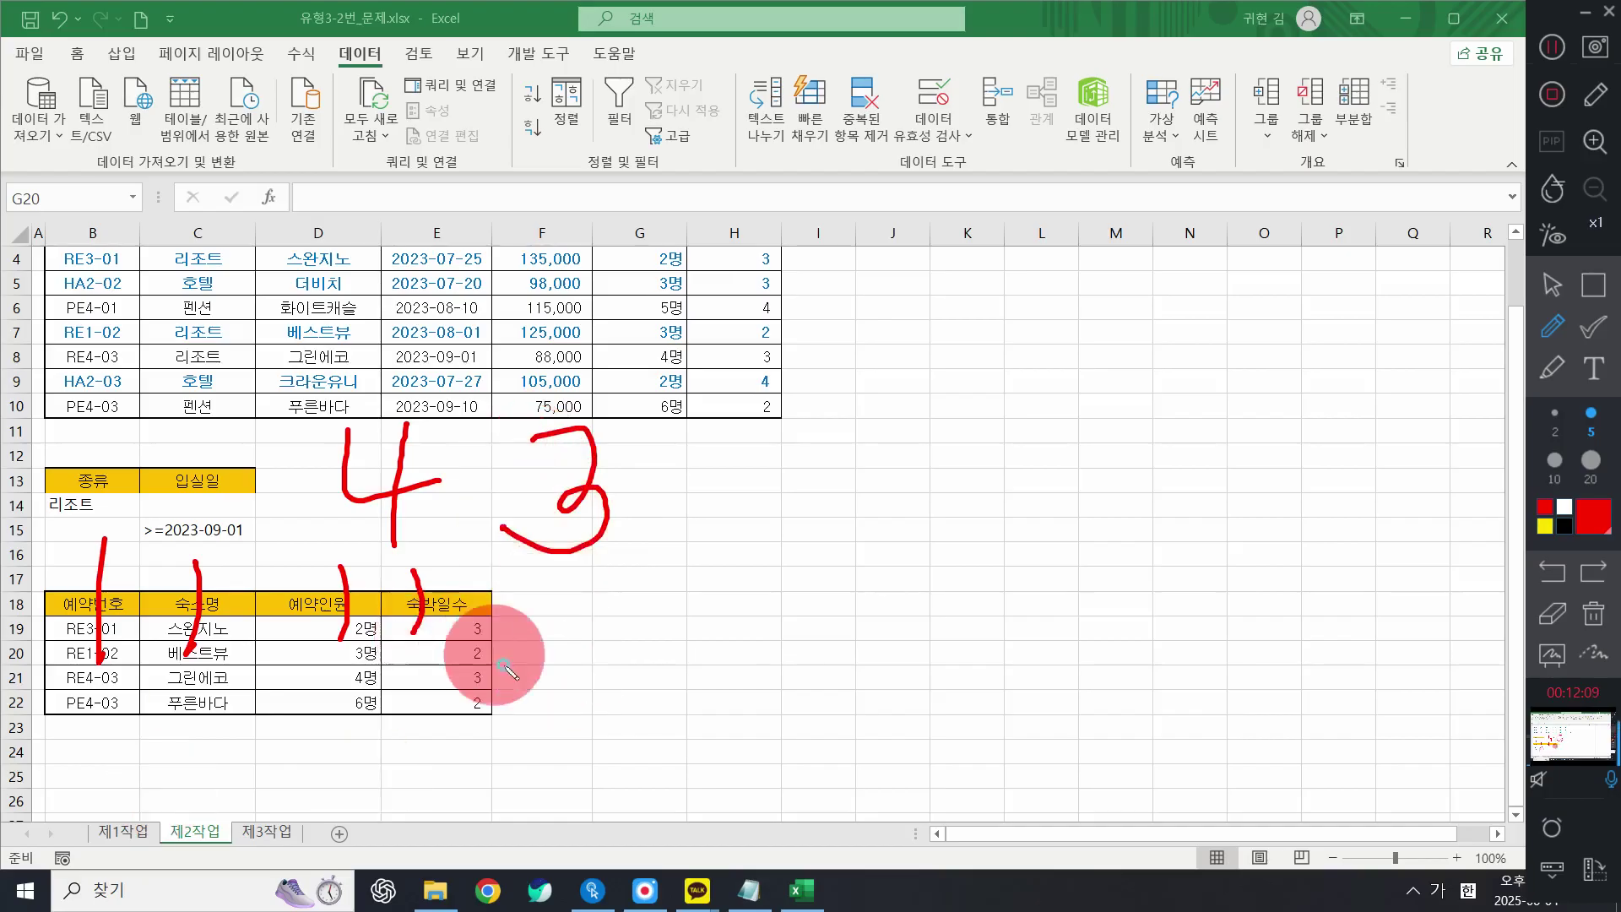
pyautogui.moveTo(503, 663)
pyautogui.mouseDown()
pyautogui.moveTo(268, 545)
pyautogui.moveTo(21, 728)
pyautogui.moveTo(522, 739)
pyautogui.moveTo(4, 772)
pyautogui.mouseUp()
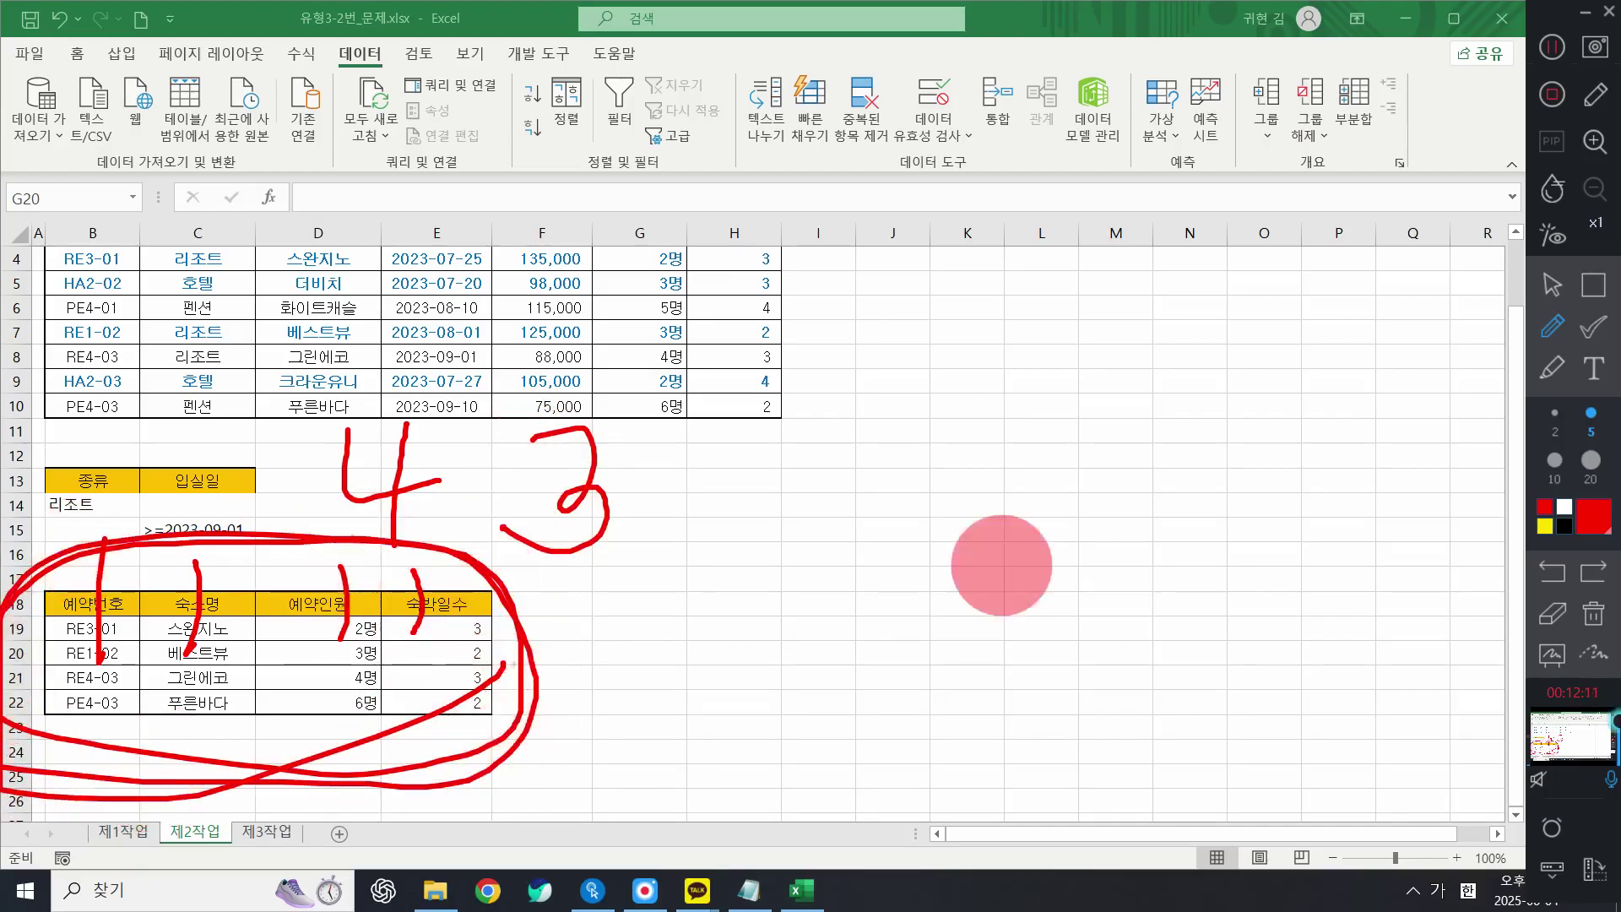
pyautogui.click(1605, 619)
pyautogui.click(1553, 285)
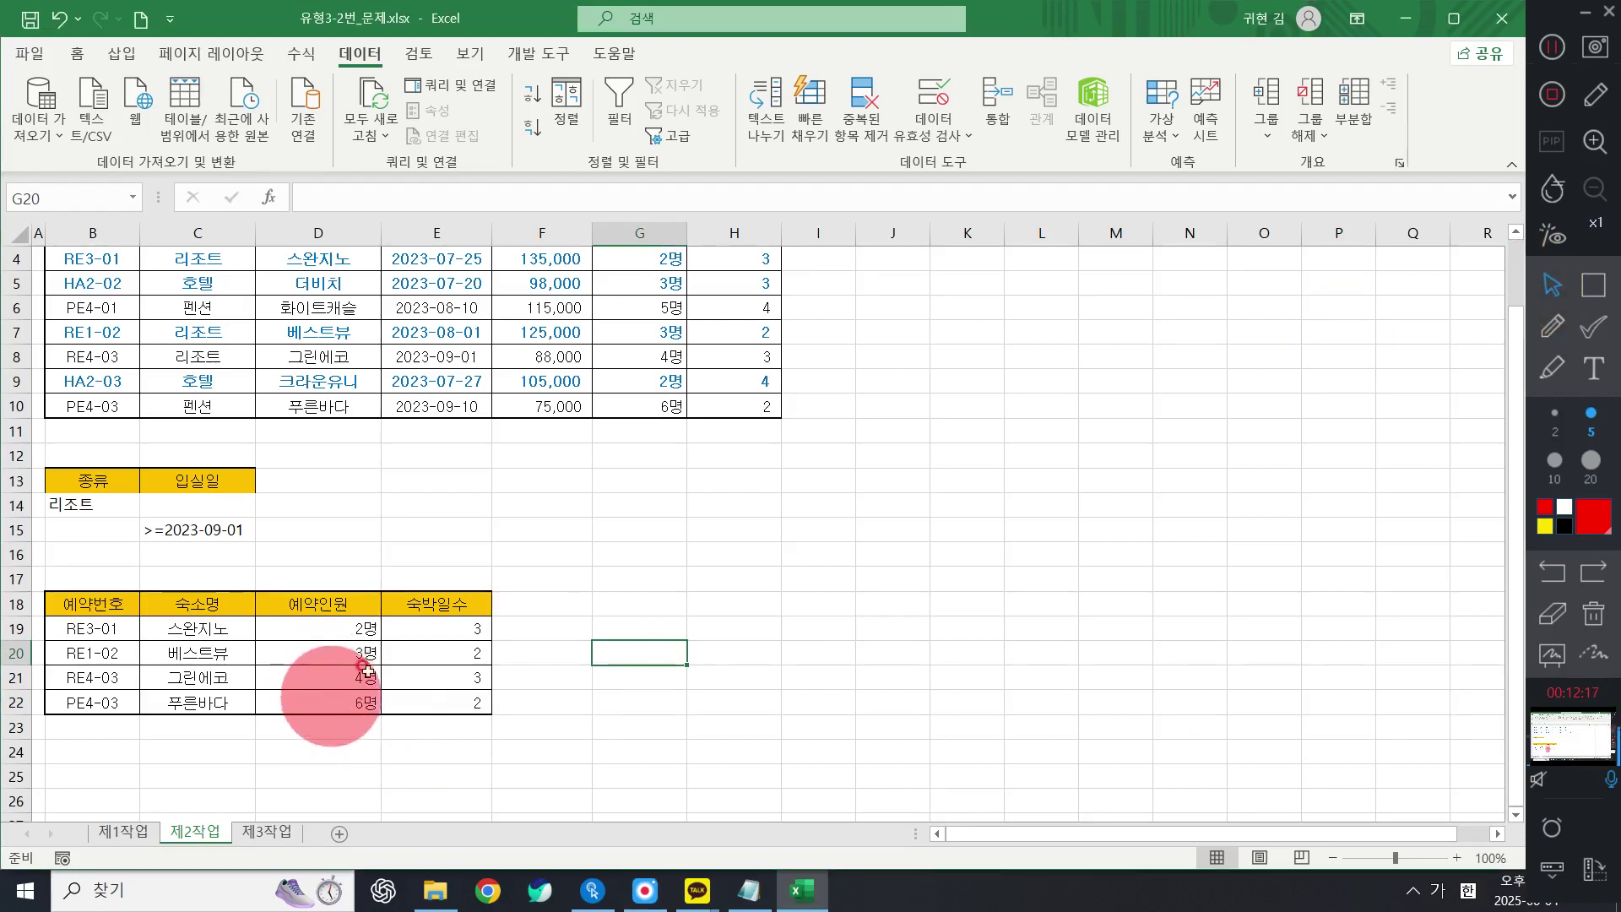
pyautogui.click(631, 503)
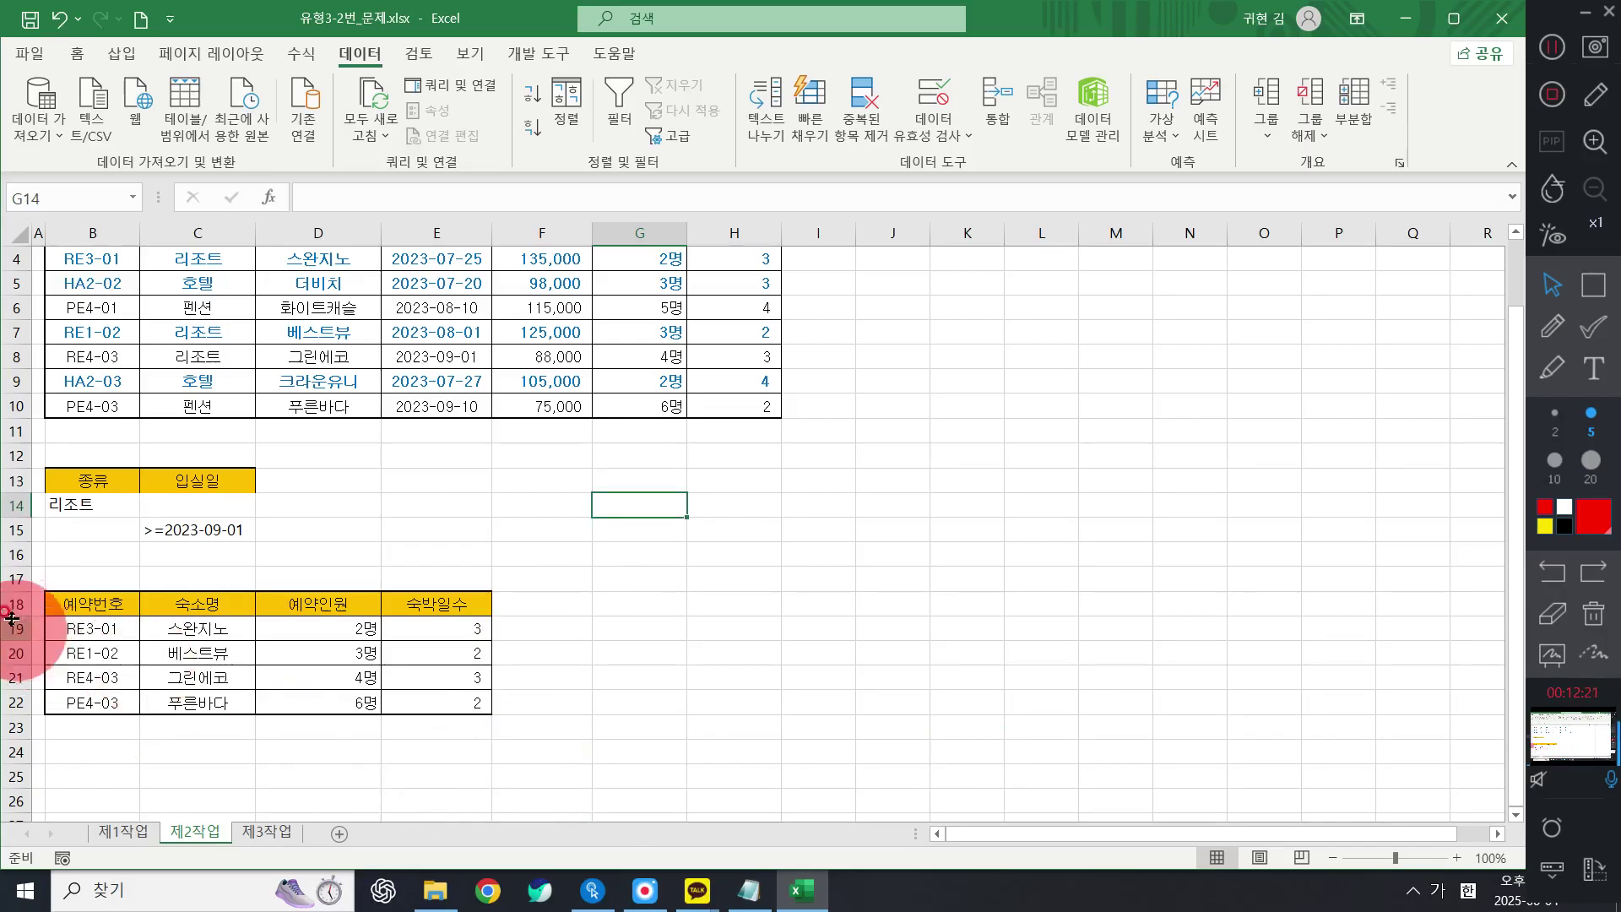
pyautogui.moveTo(15, 604); pyautogui.dragTo(394, 706)
pyautogui.click(796, 713)
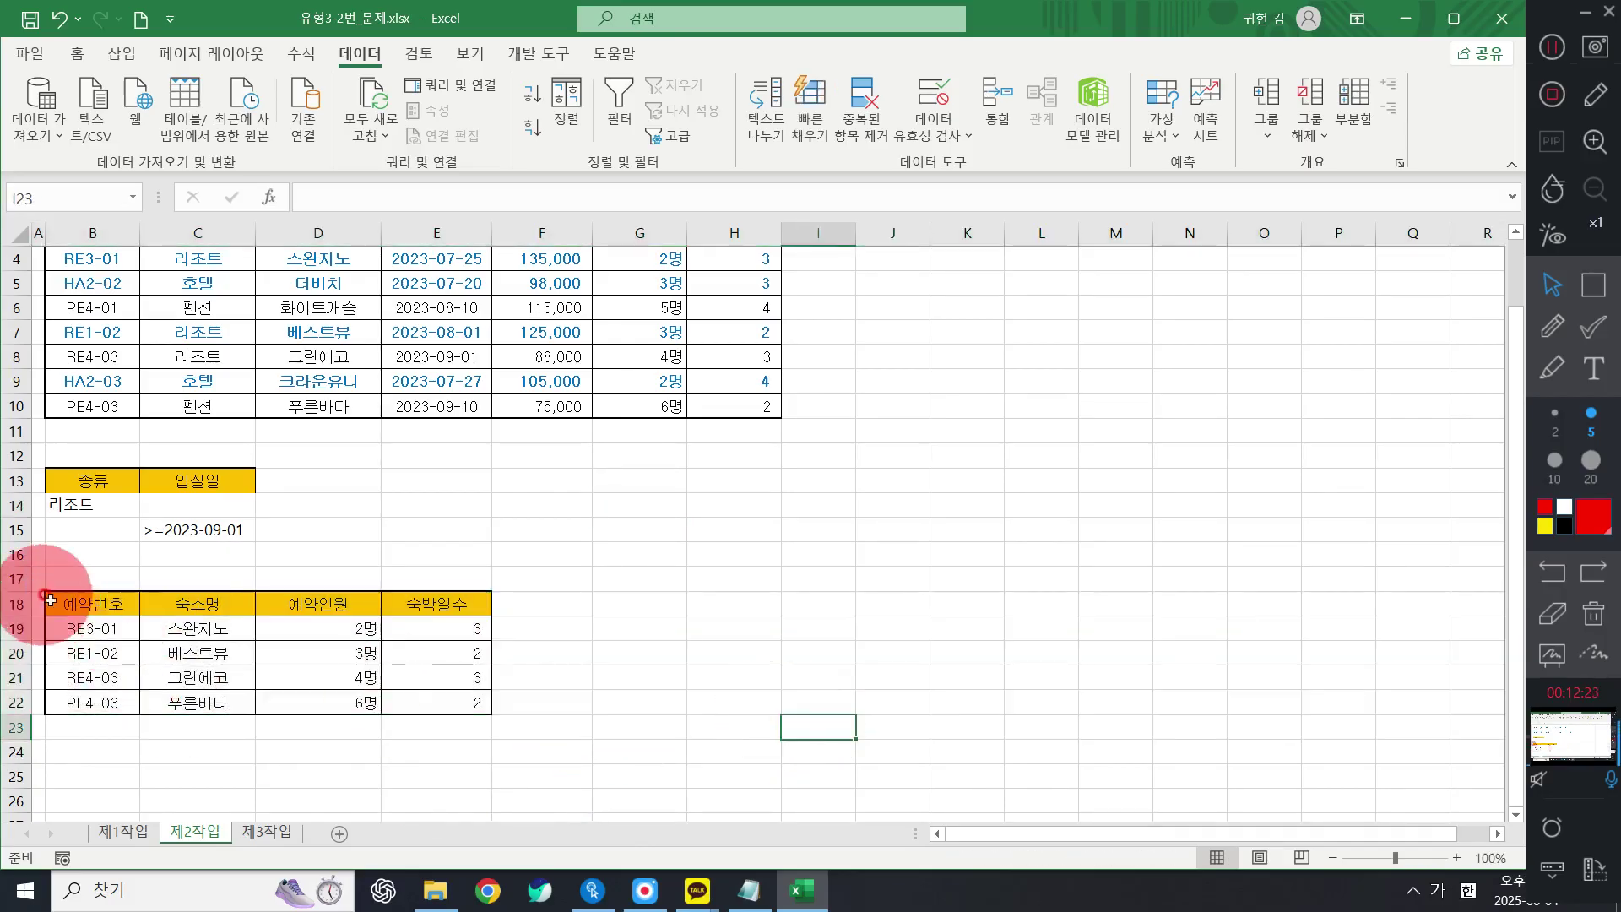
# Step: Delete the extracted table B18:E22, shifting the remaining cells left
pyautogui.moveTo(72, 605); pyautogui.dragTo(409, 701)
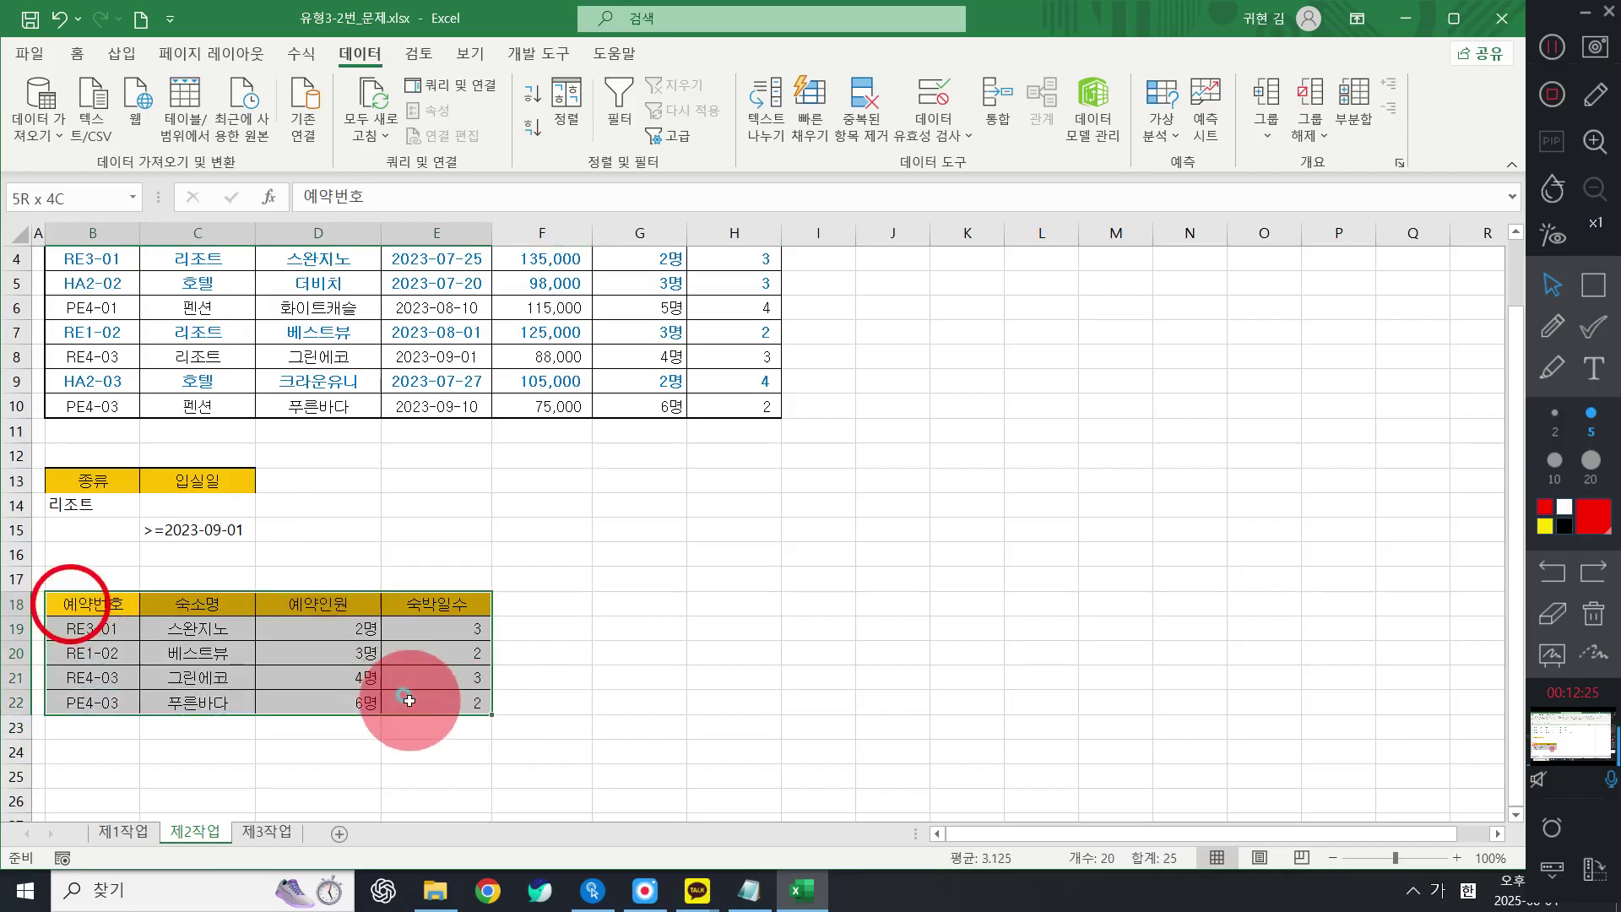
pyautogui.rightClick(316, 660)
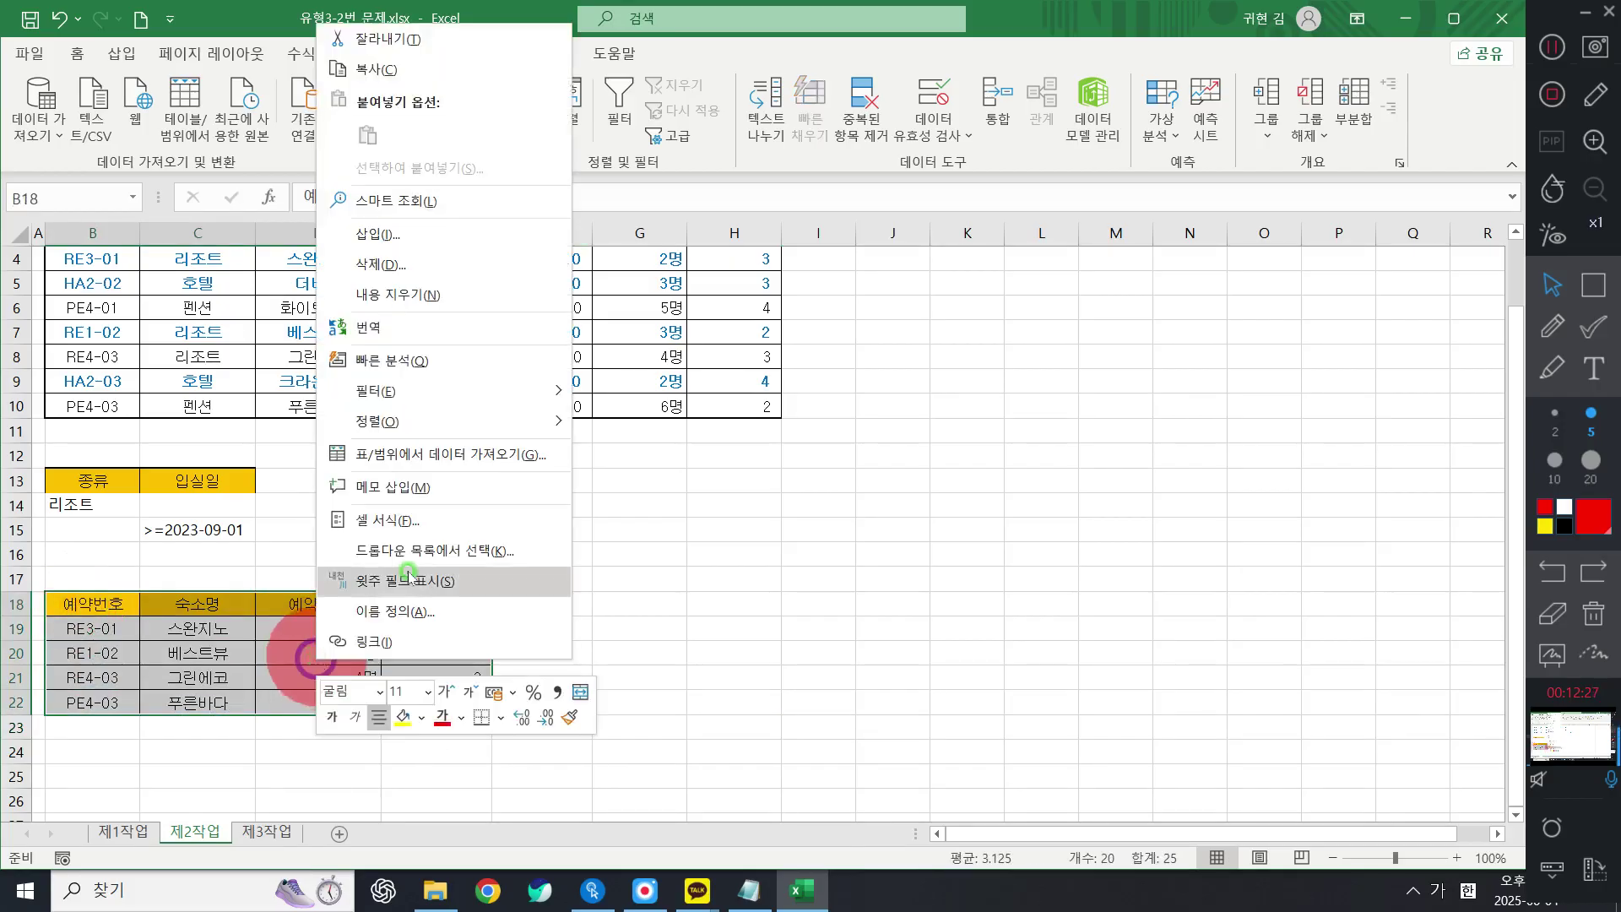
pyautogui.click(408, 266)
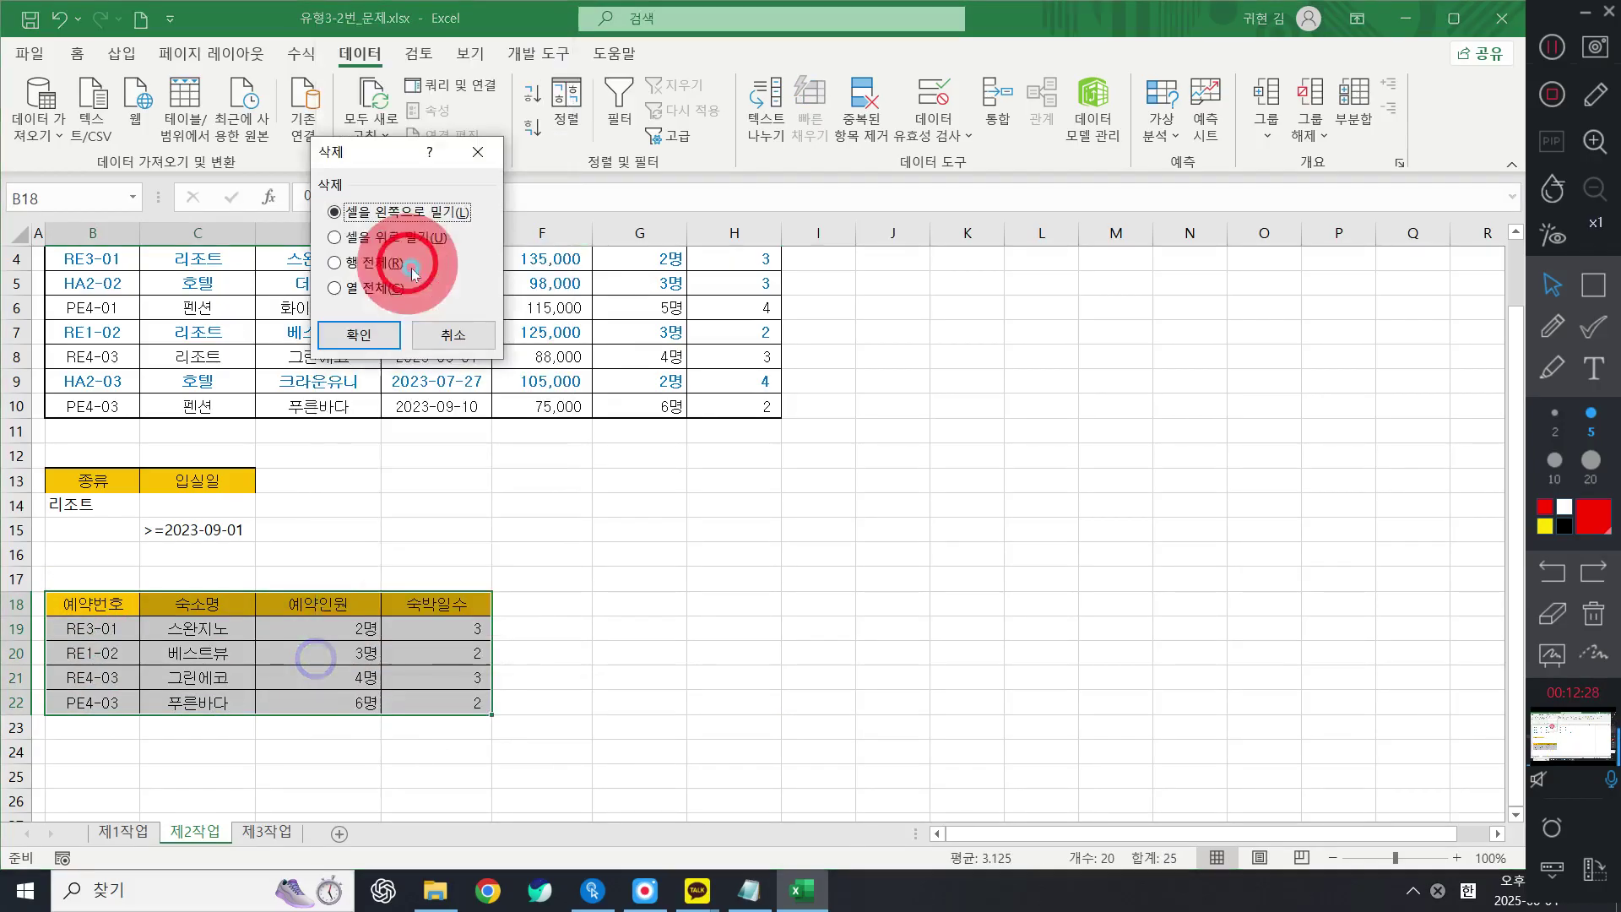
pyautogui.click(333, 336)
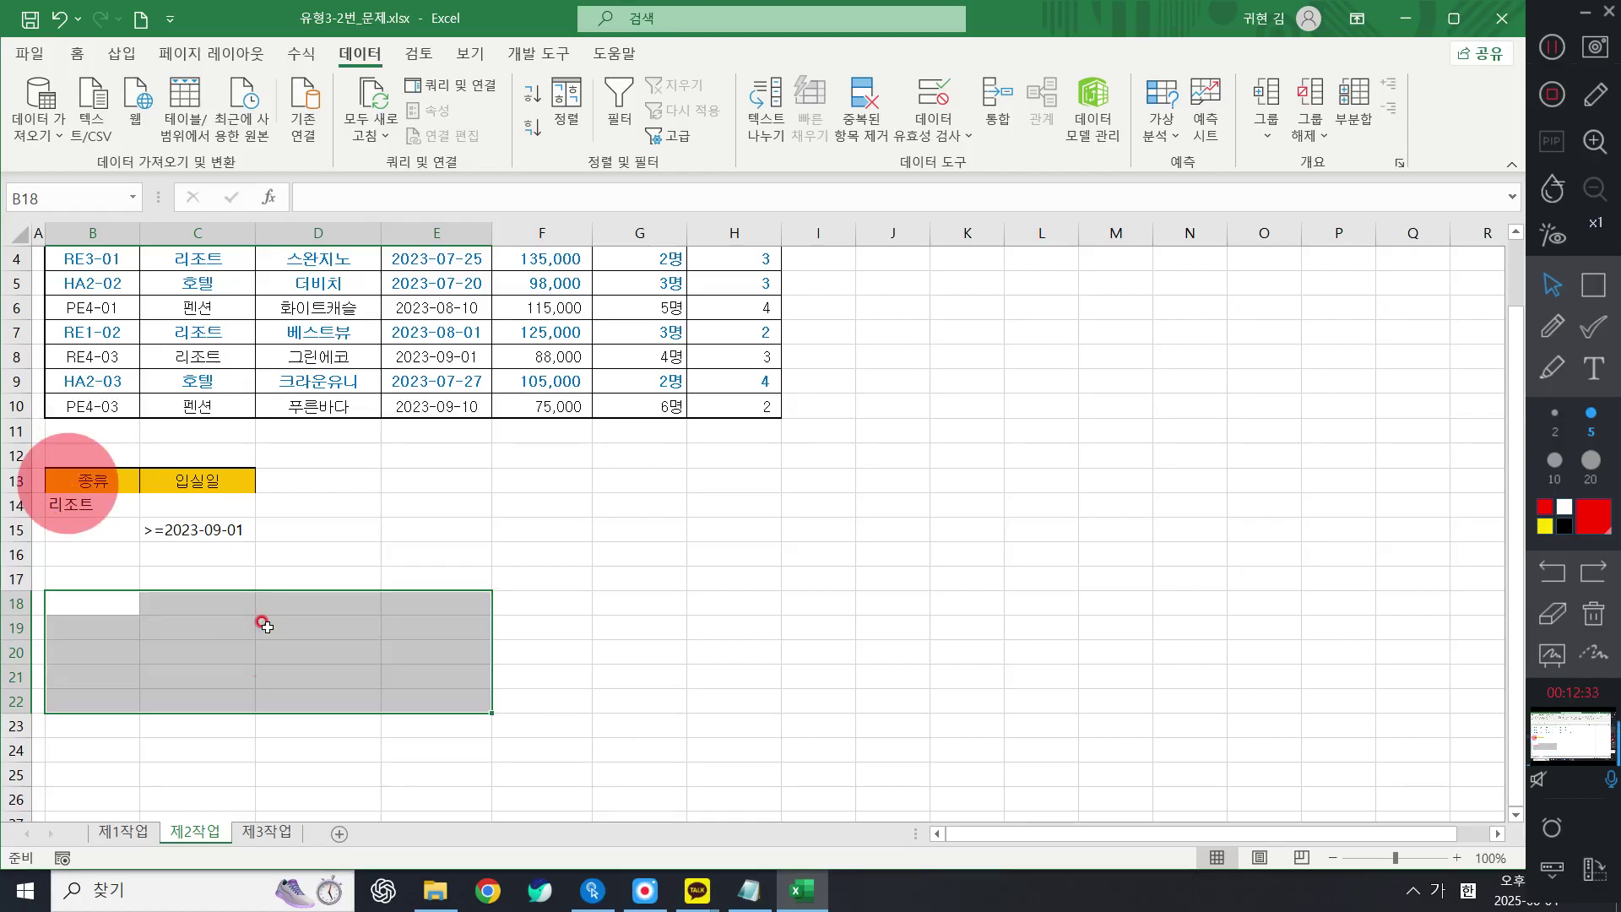
pyautogui.scroll(1, 270, 523)
pyautogui.click(428, 346)
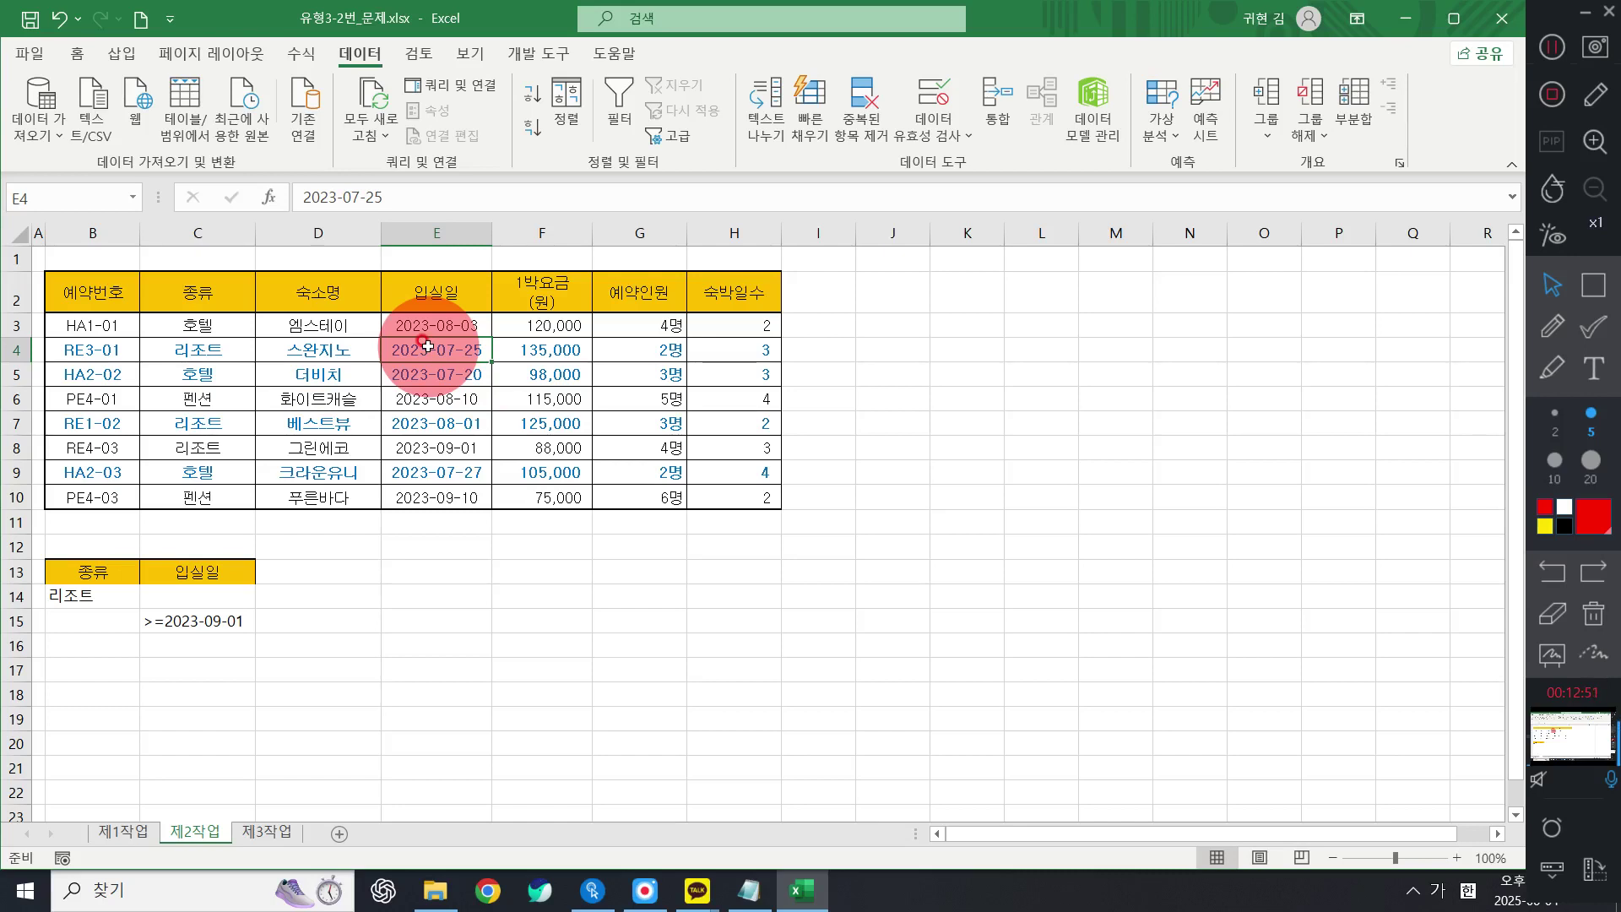
# Step: Add the on-screen text note "종류,예약인원,숙박일수,숙소명" and place it in the empty area beside the criteria range
pyautogui.click(1593, 368)
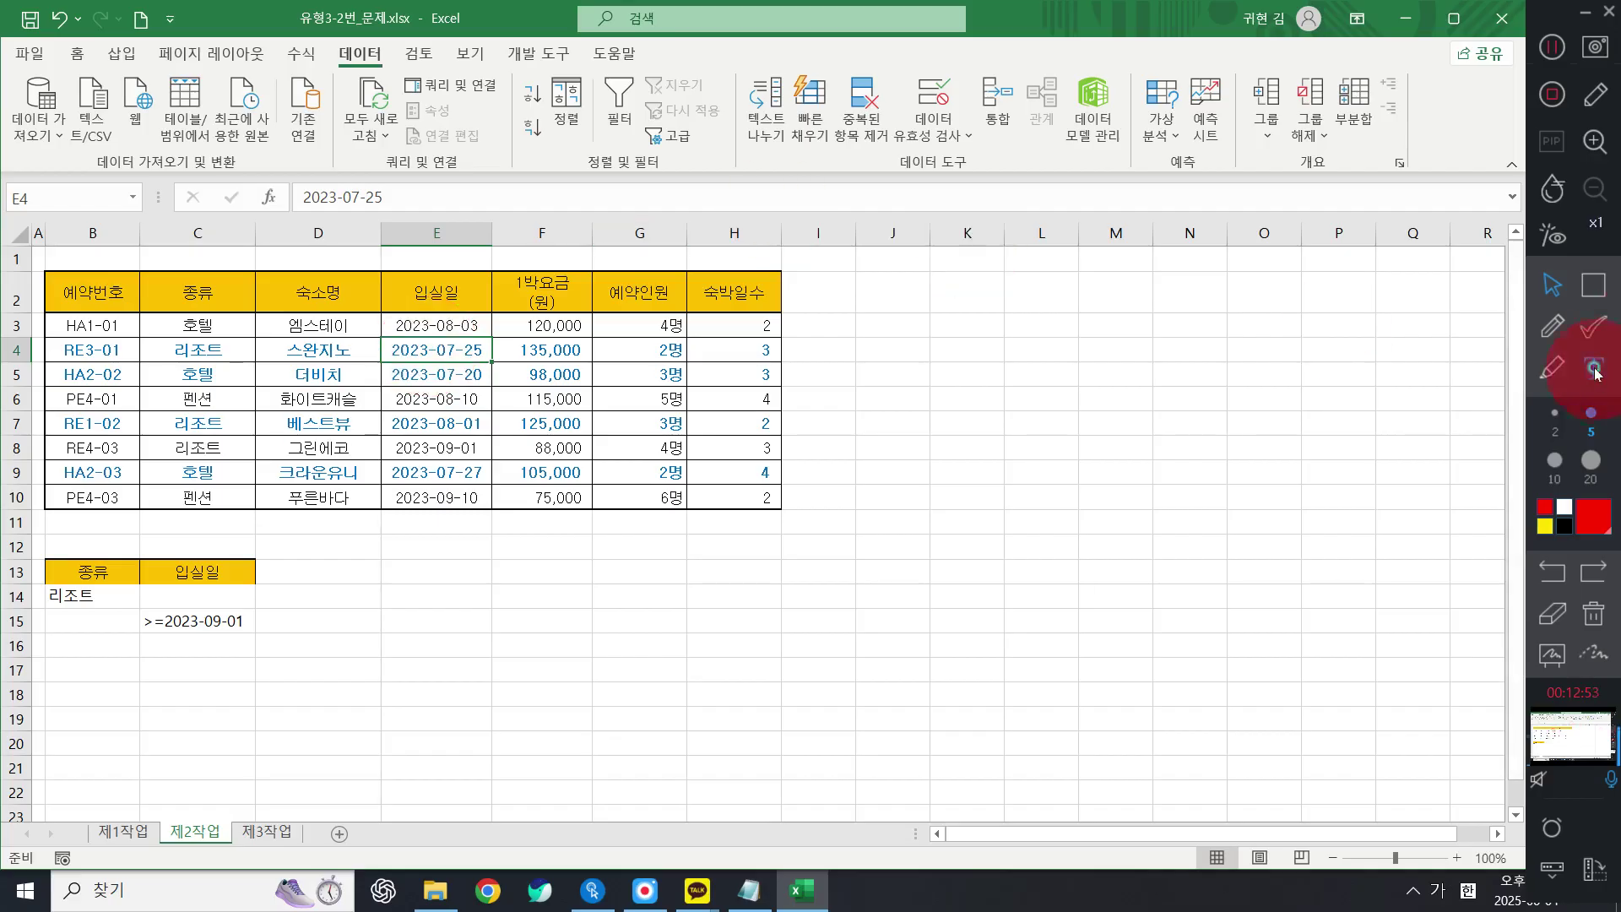
pyautogui.click(821, 576)
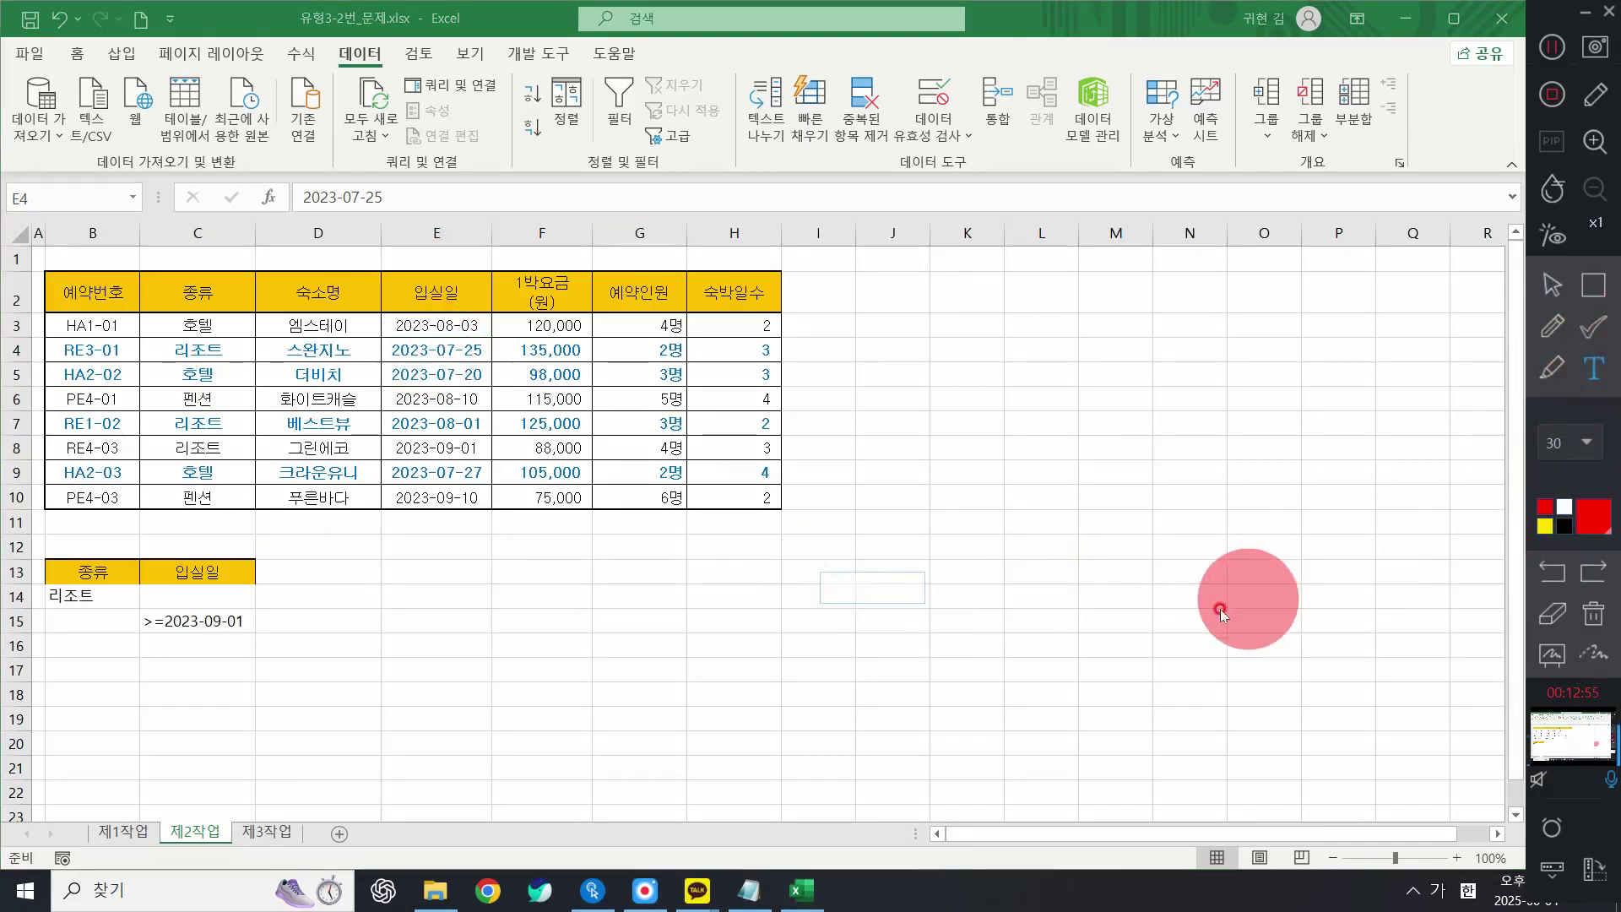
pyautogui.write('종')
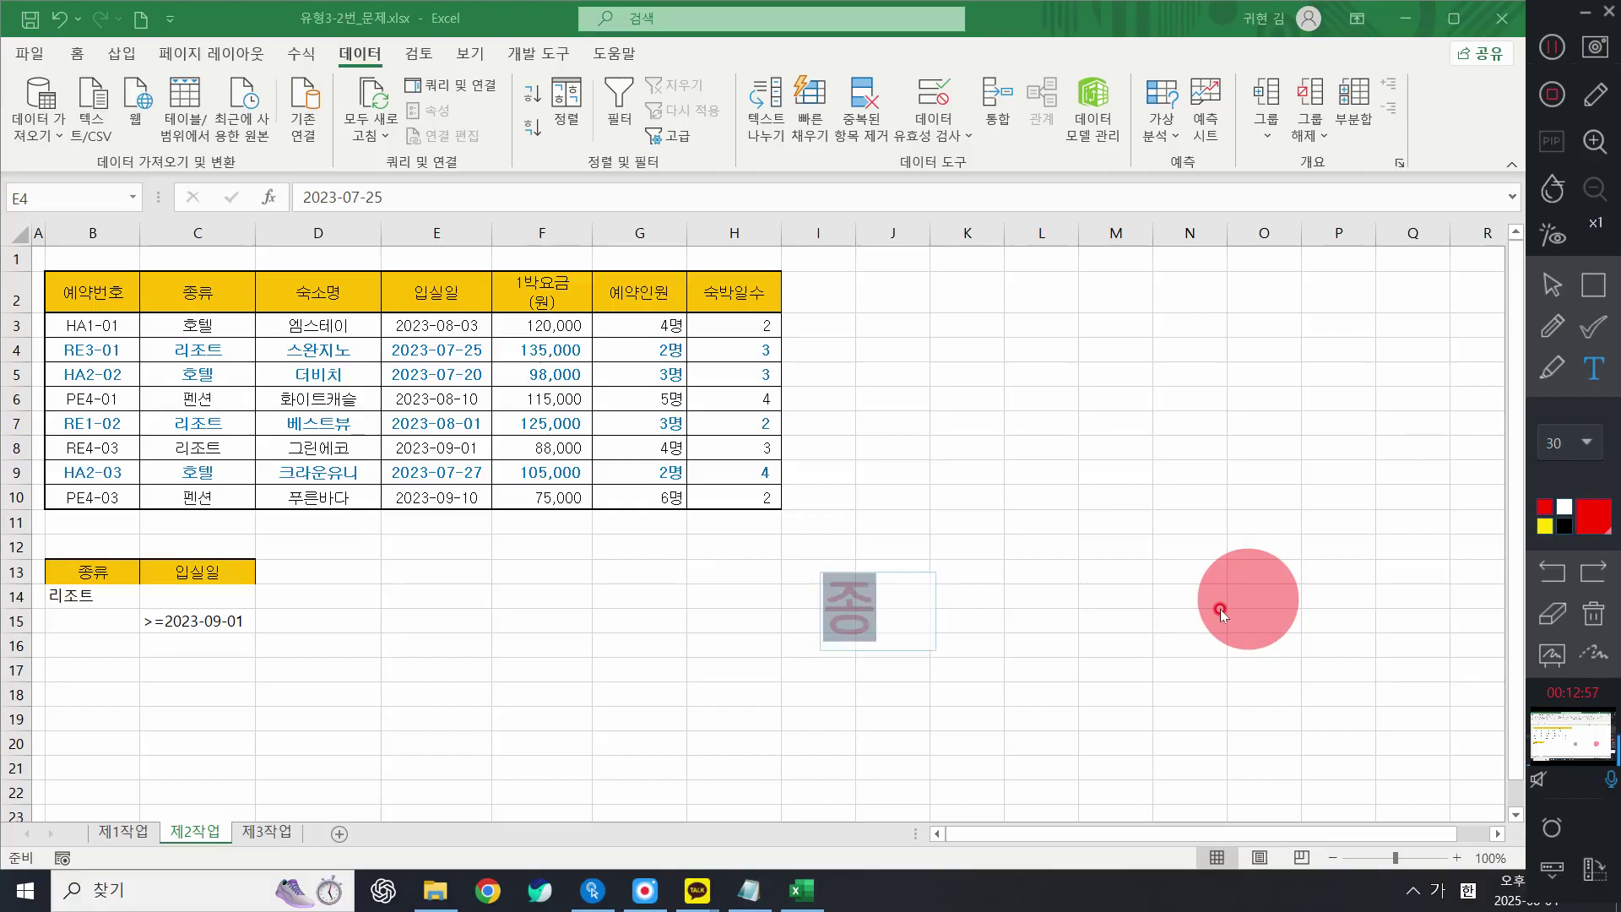
pyautogui.write('류')
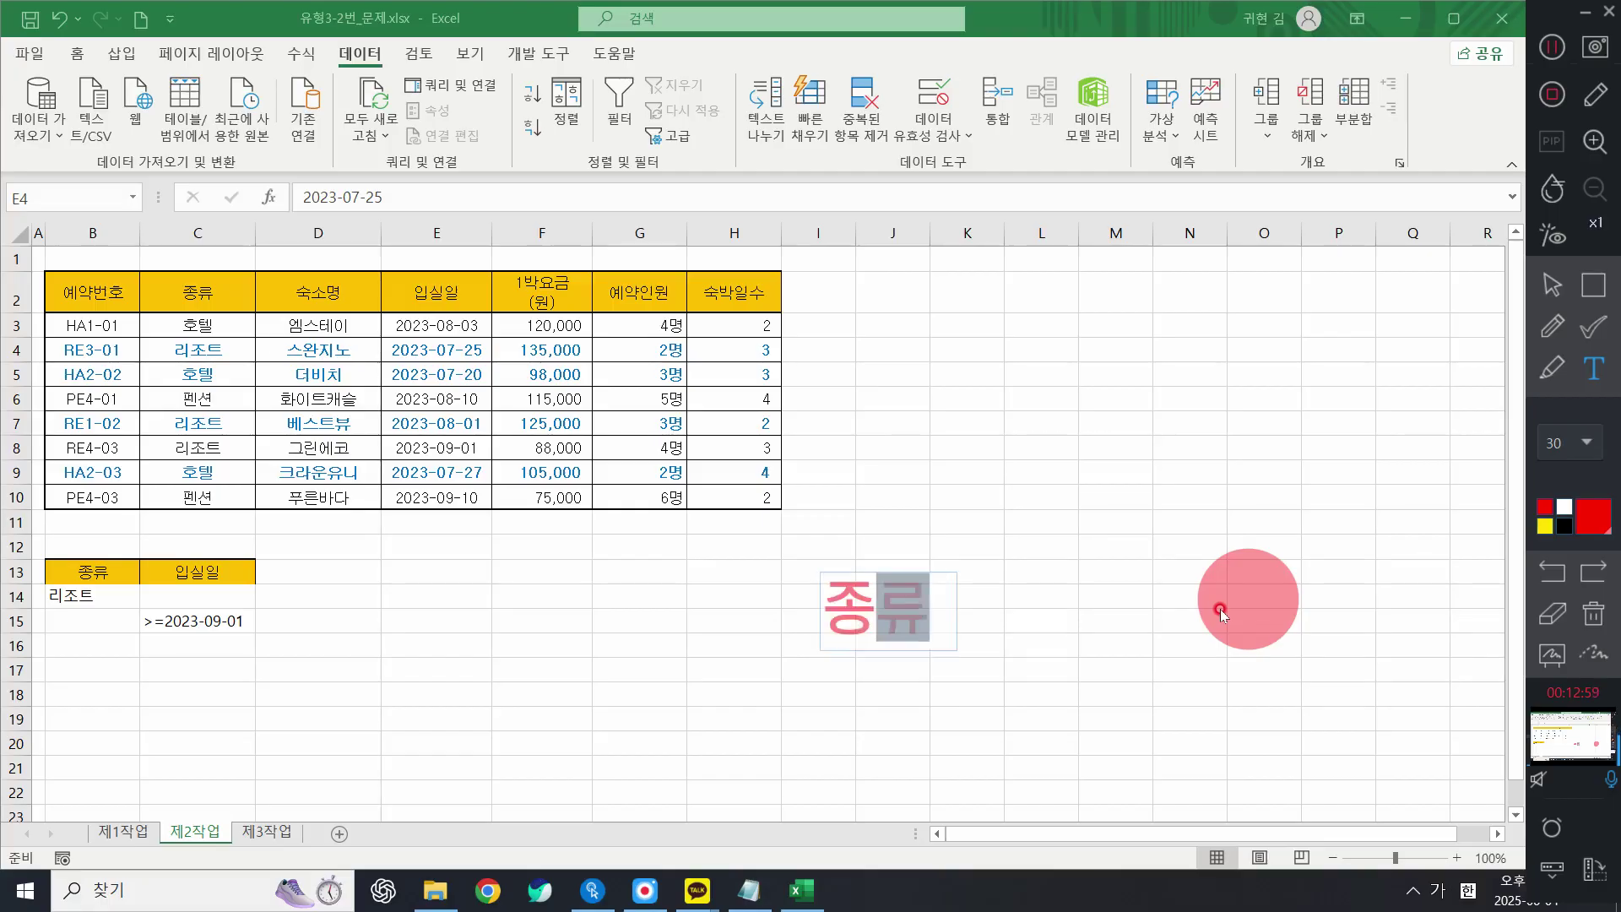
pyautogui.write(',입ㅅ')
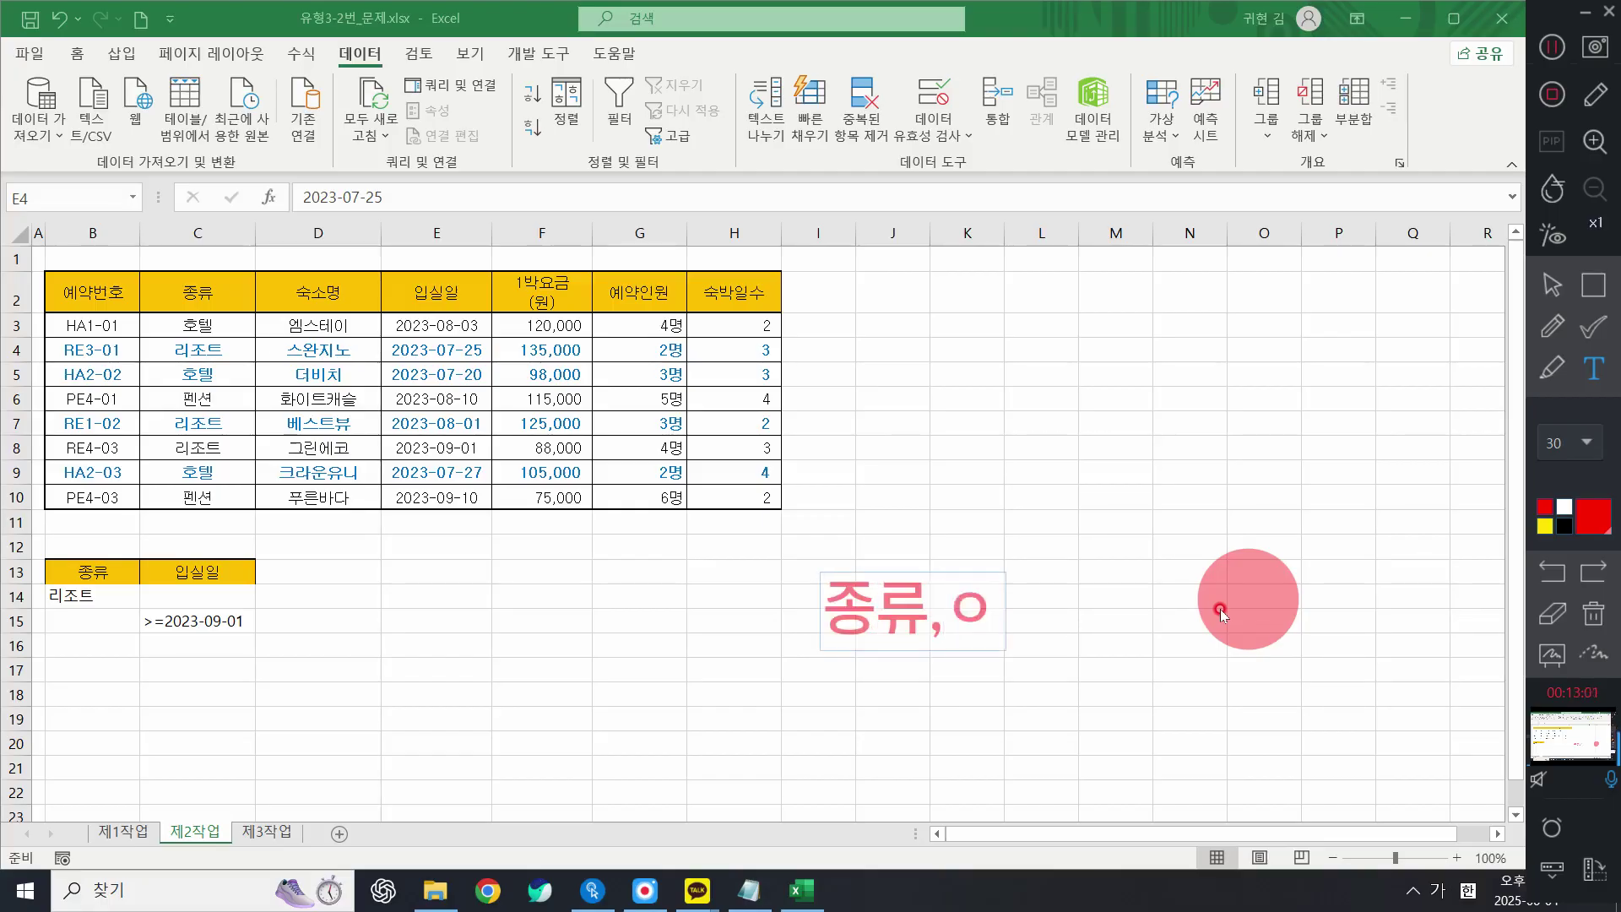
pyautogui.write('예약인원 ㅅ')
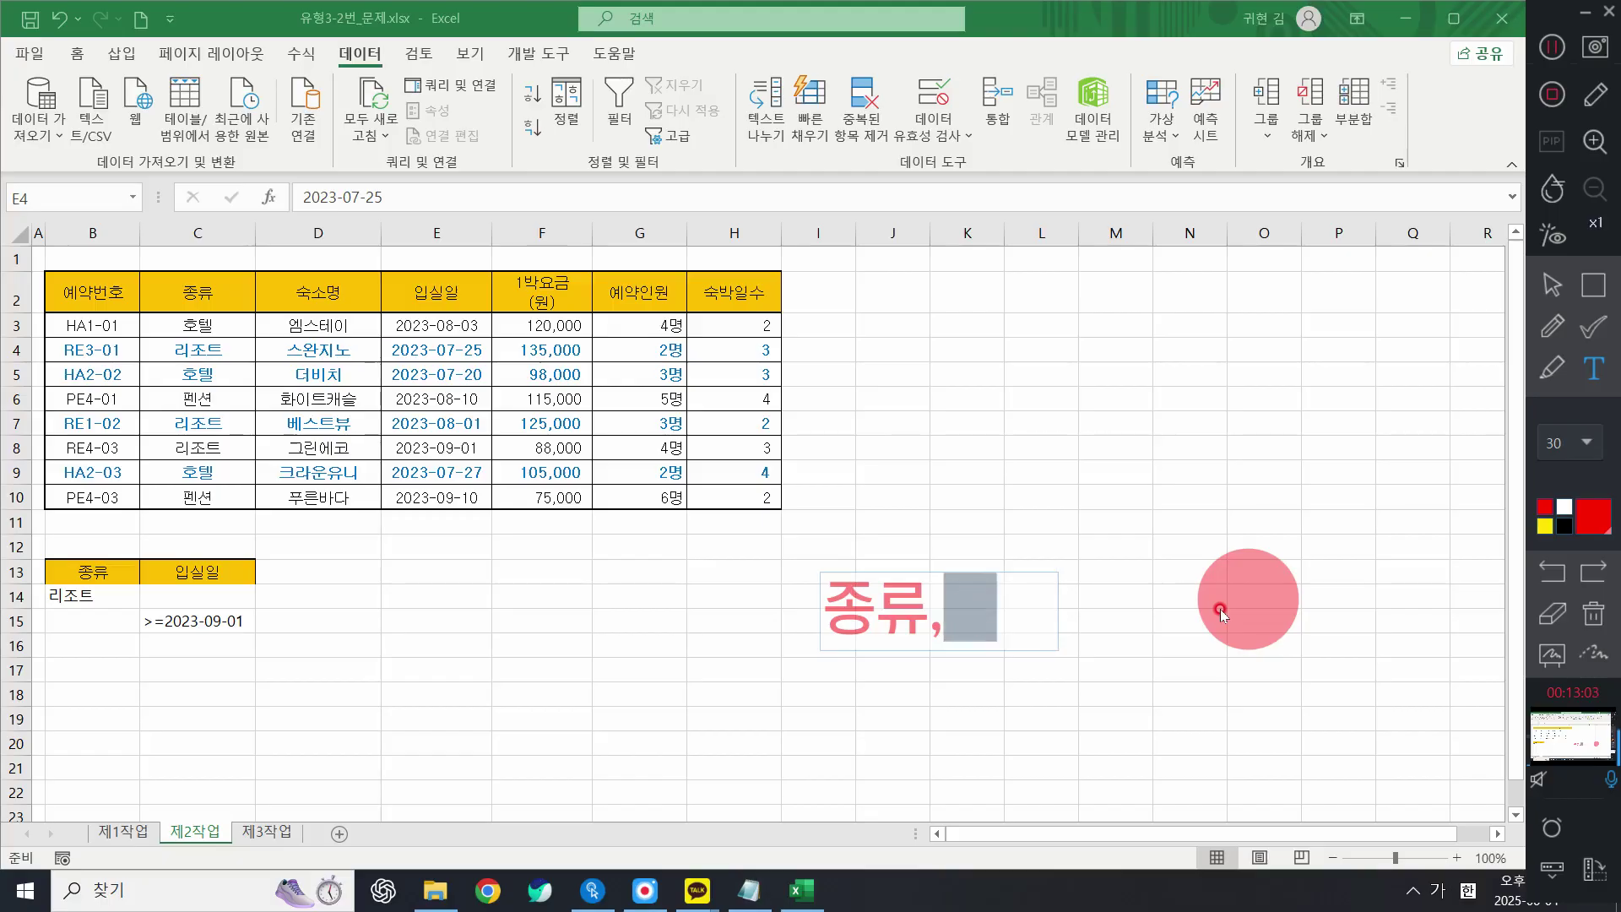
pyautogui.press('BackSpace')
pyautogui.press('BackSpace')
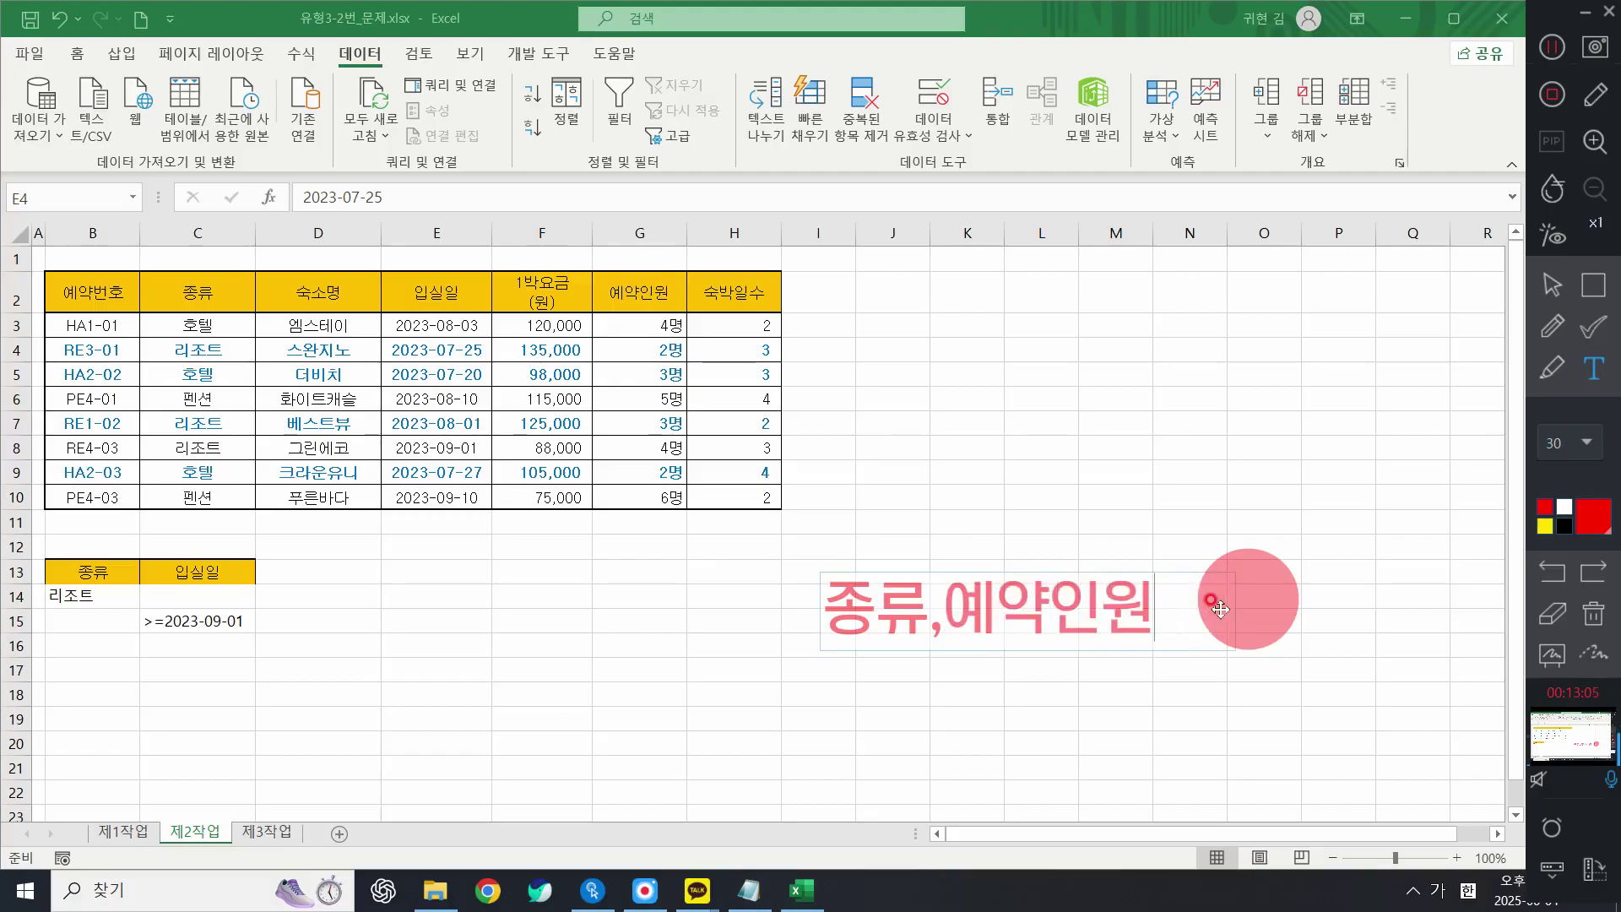
pyautogui.write(',숙박일수,')
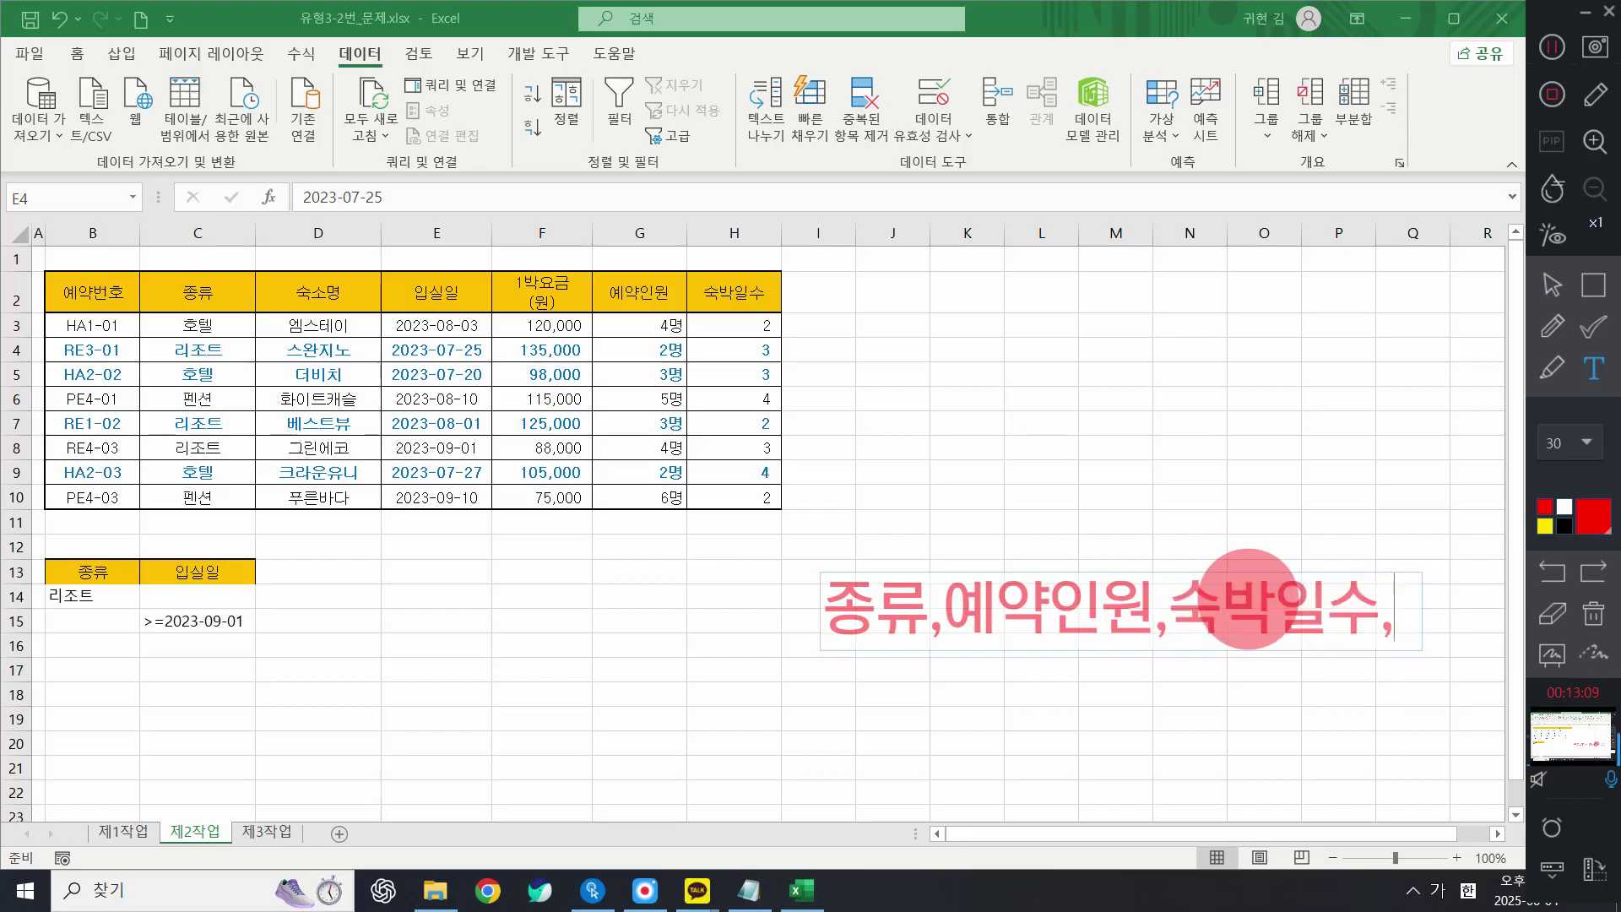
pyautogui.write('숙')
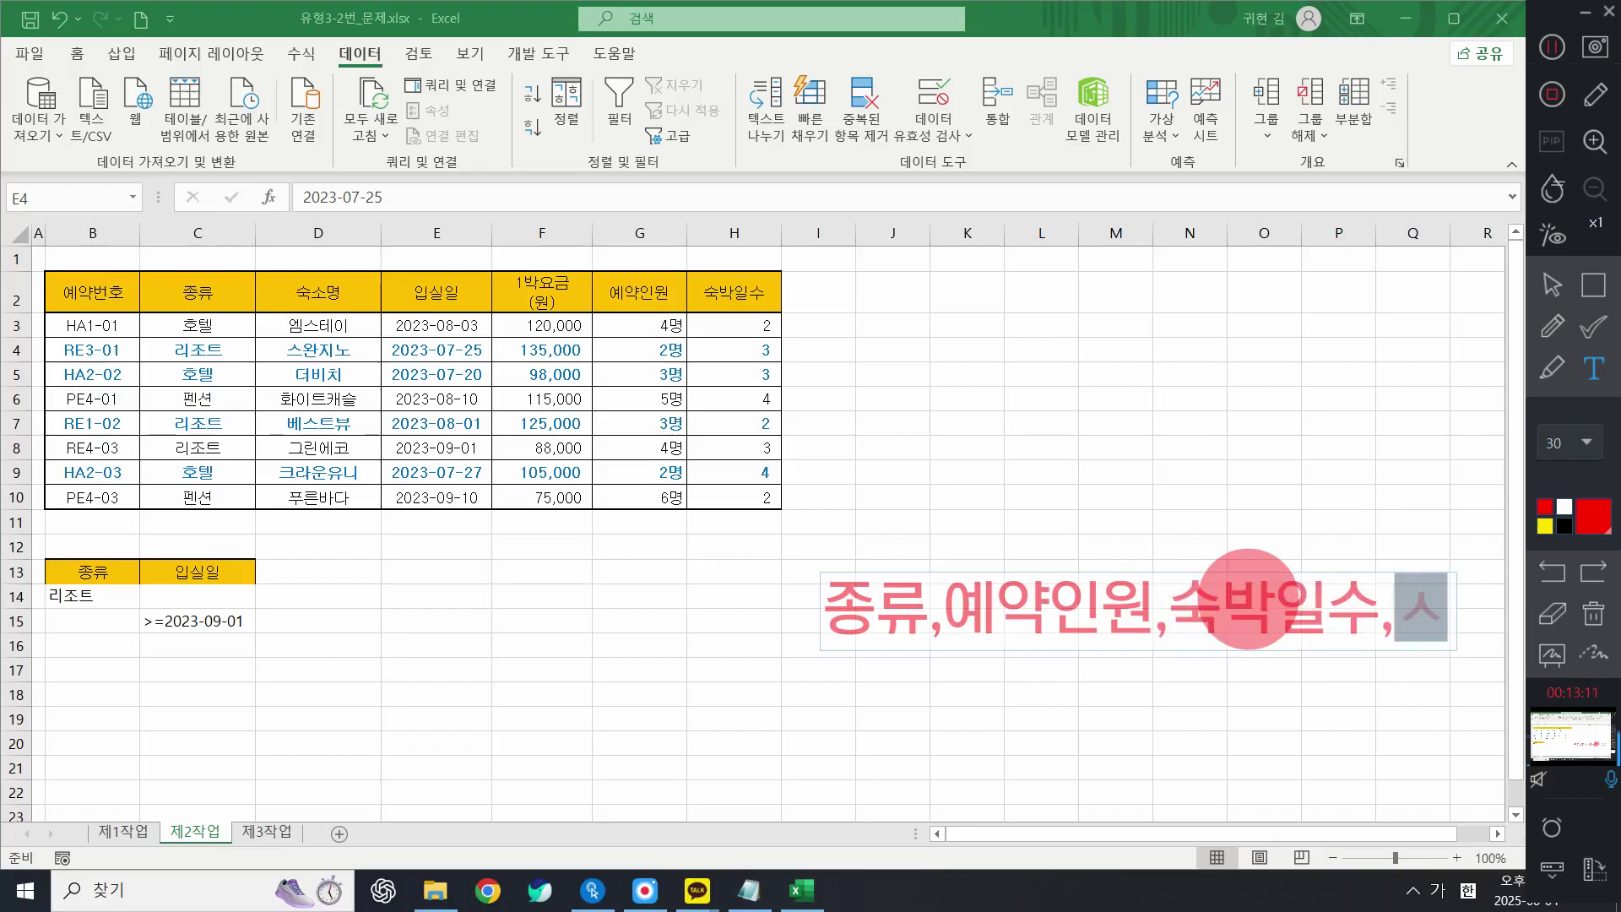
pyautogui.write('소명')
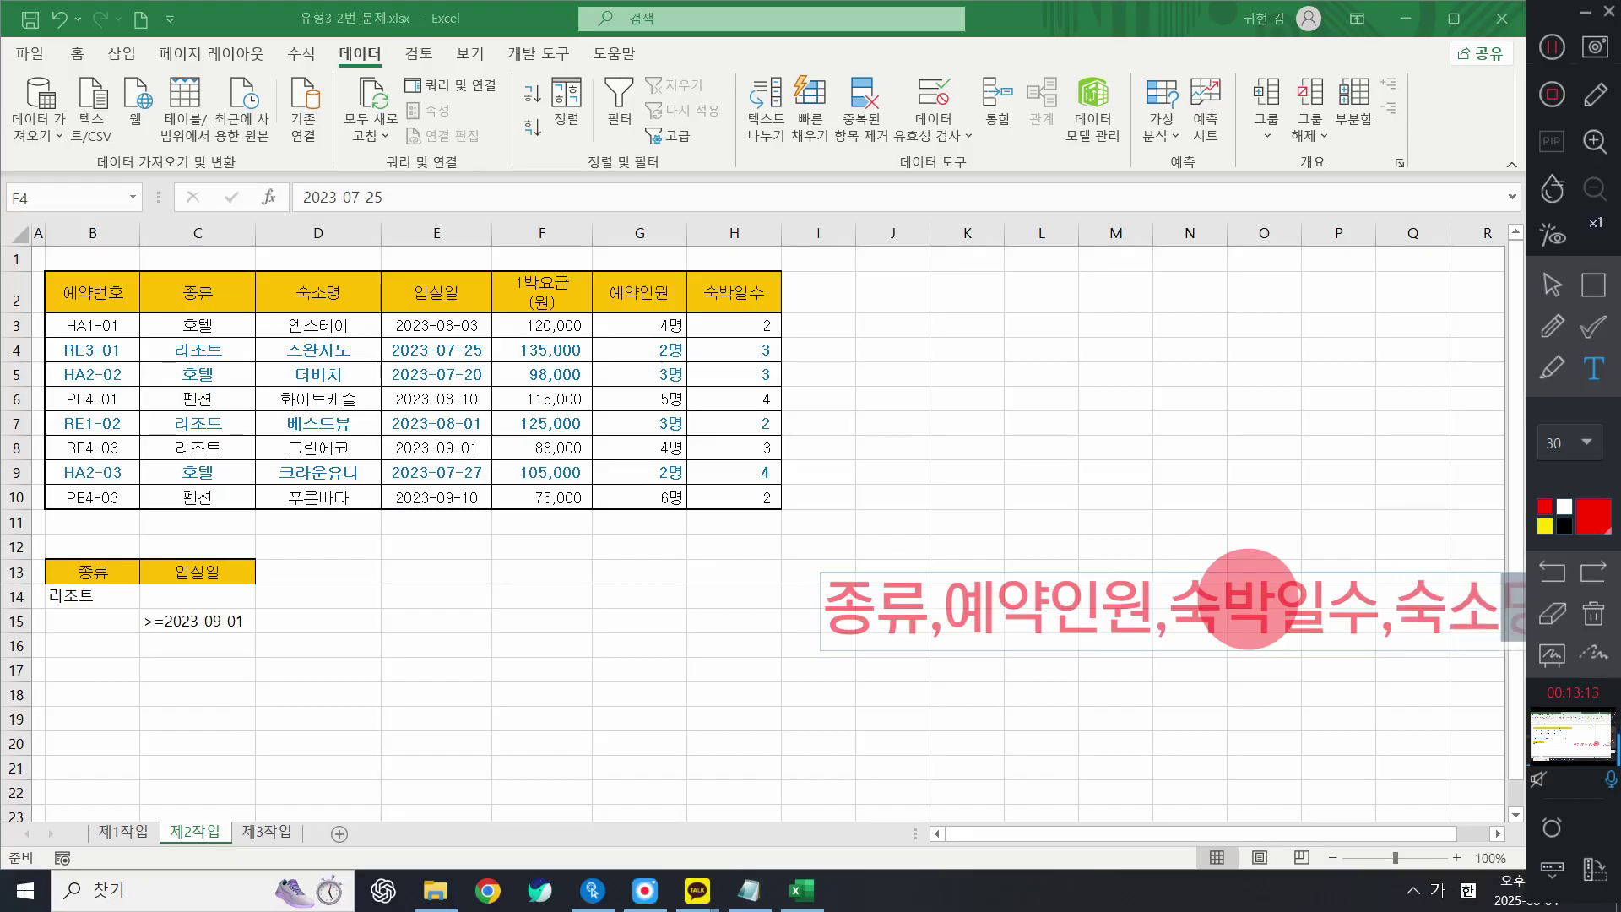
pyautogui.moveTo(1116, 594); pyautogui.dragTo(990, 548)
pyautogui.click(1120, 360)
# Step: Mark the 종류, 예약인원, 숙박일수 and 숙소명 headers with red pen arrows and lines, and draw a box around the text note
pyautogui.click(1552, 327)
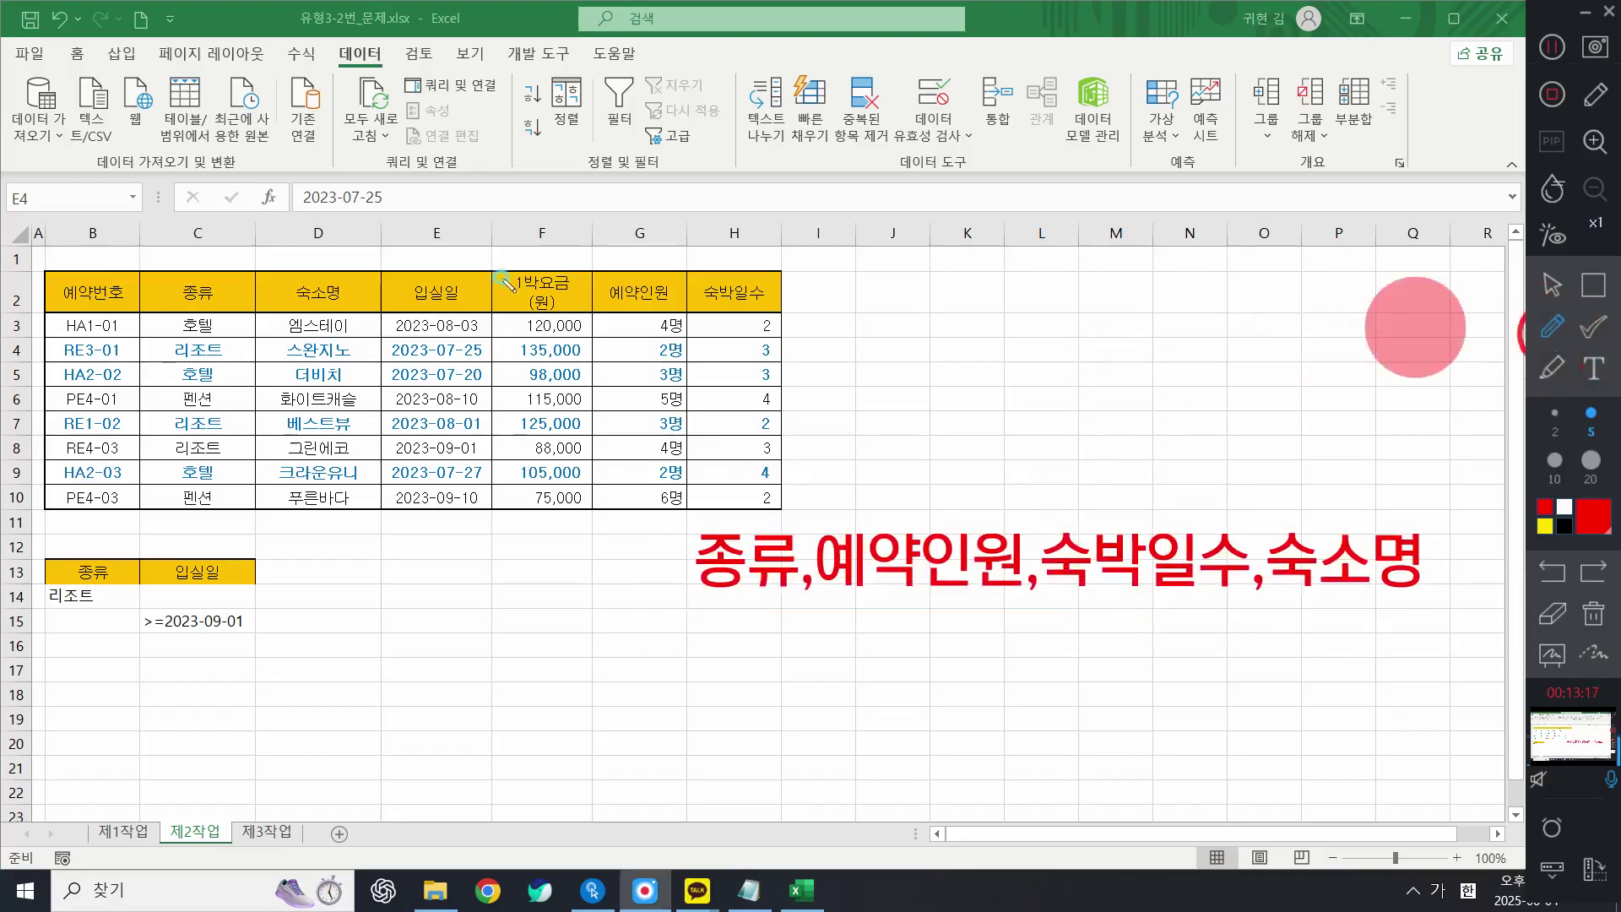
pyautogui.moveTo(196, 217)
pyautogui.mouseDown()
pyautogui.moveTo(173, 254)
pyautogui.moveTo(235, 209)
pyautogui.mouseUp()
pyautogui.click(517, 379)
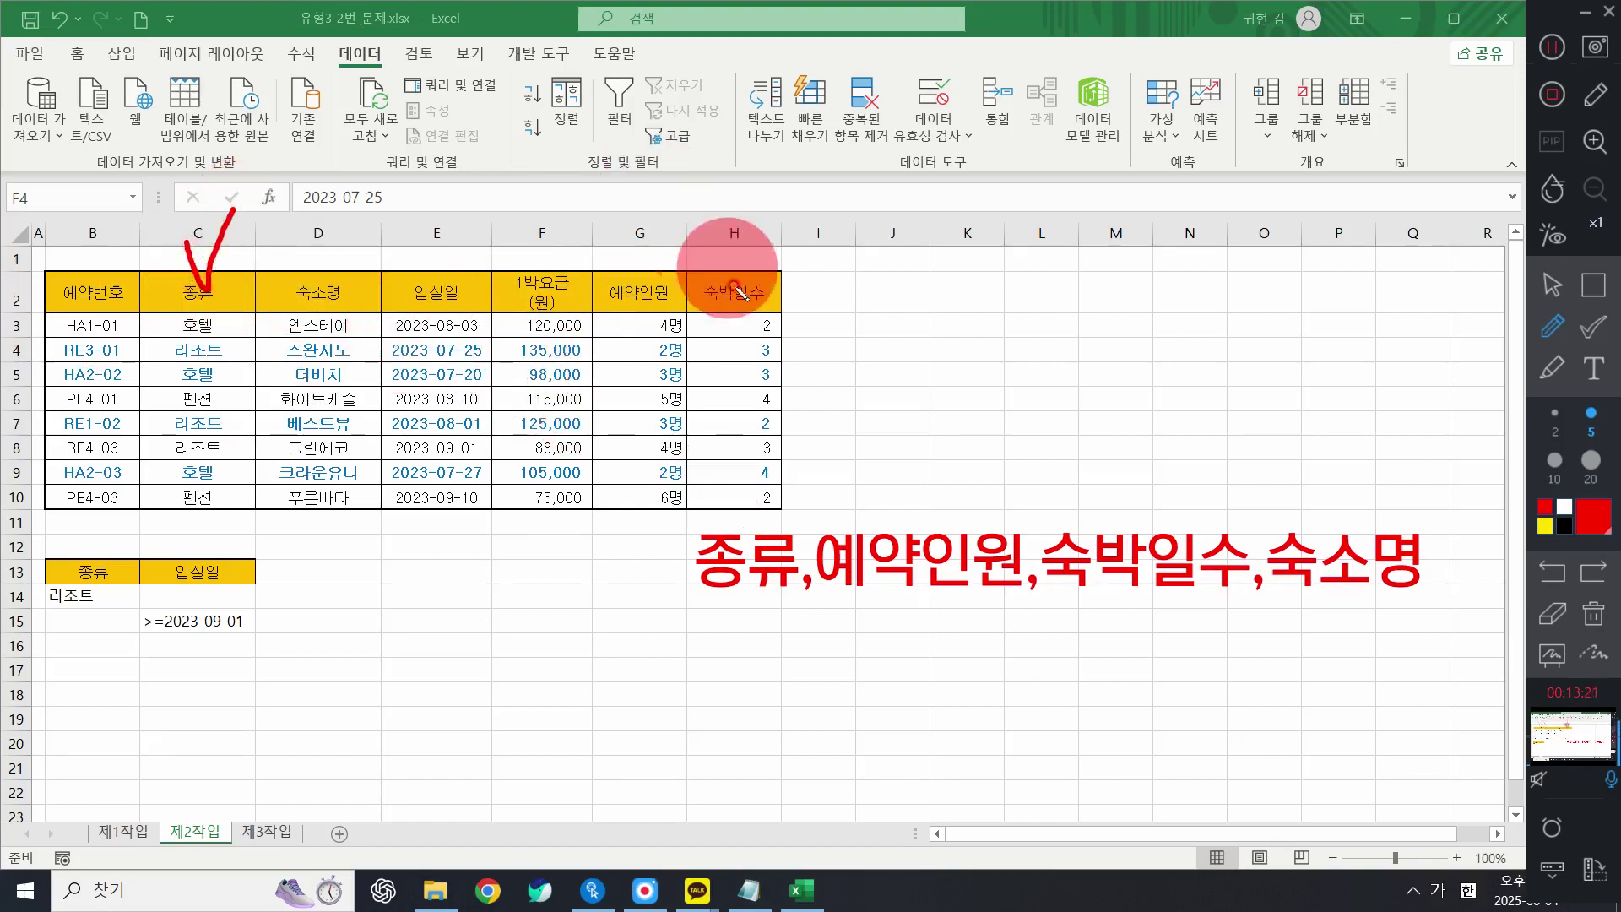
pyautogui.moveTo(602, 226)
pyautogui.mouseDown()
pyautogui.moveTo(657, 211)
pyautogui.moveTo(743, 278)
pyautogui.moveTo(781, 221)
pyautogui.mouseUp()
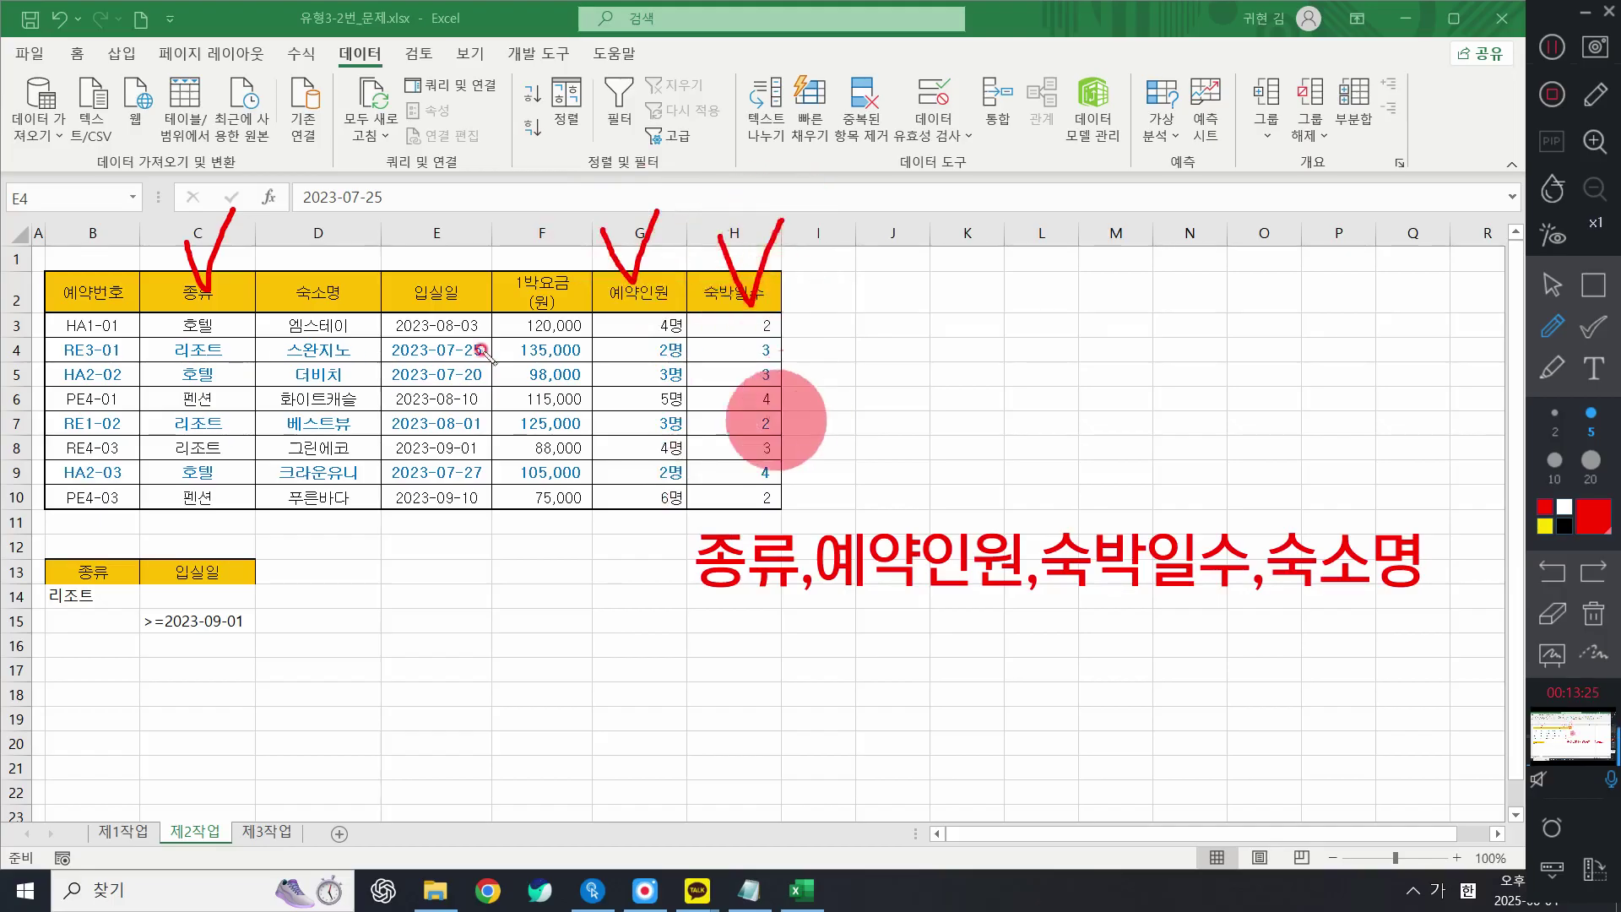
pyautogui.moveTo(306, 247); pyautogui.dragTo(357, 191)
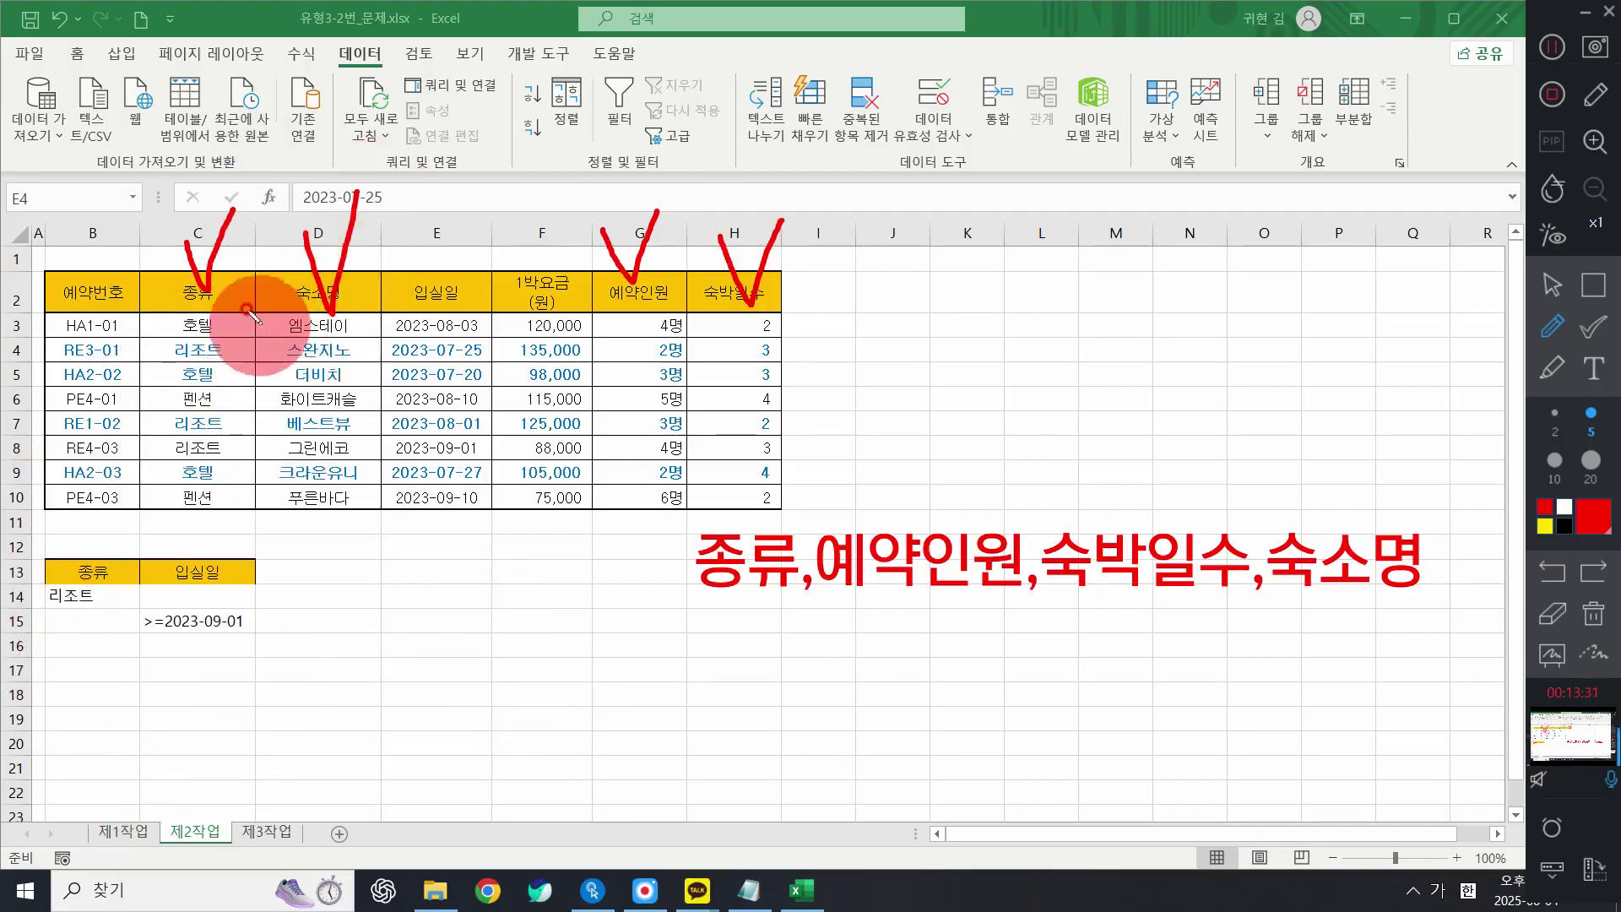
pyautogui.moveTo(214, 282)
pyautogui.mouseDown()
pyautogui.moveTo(502, 292)
pyautogui.moveTo(706, 254)
pyautogui.moveTo(711, 350)
pyautogui.mouseUp()
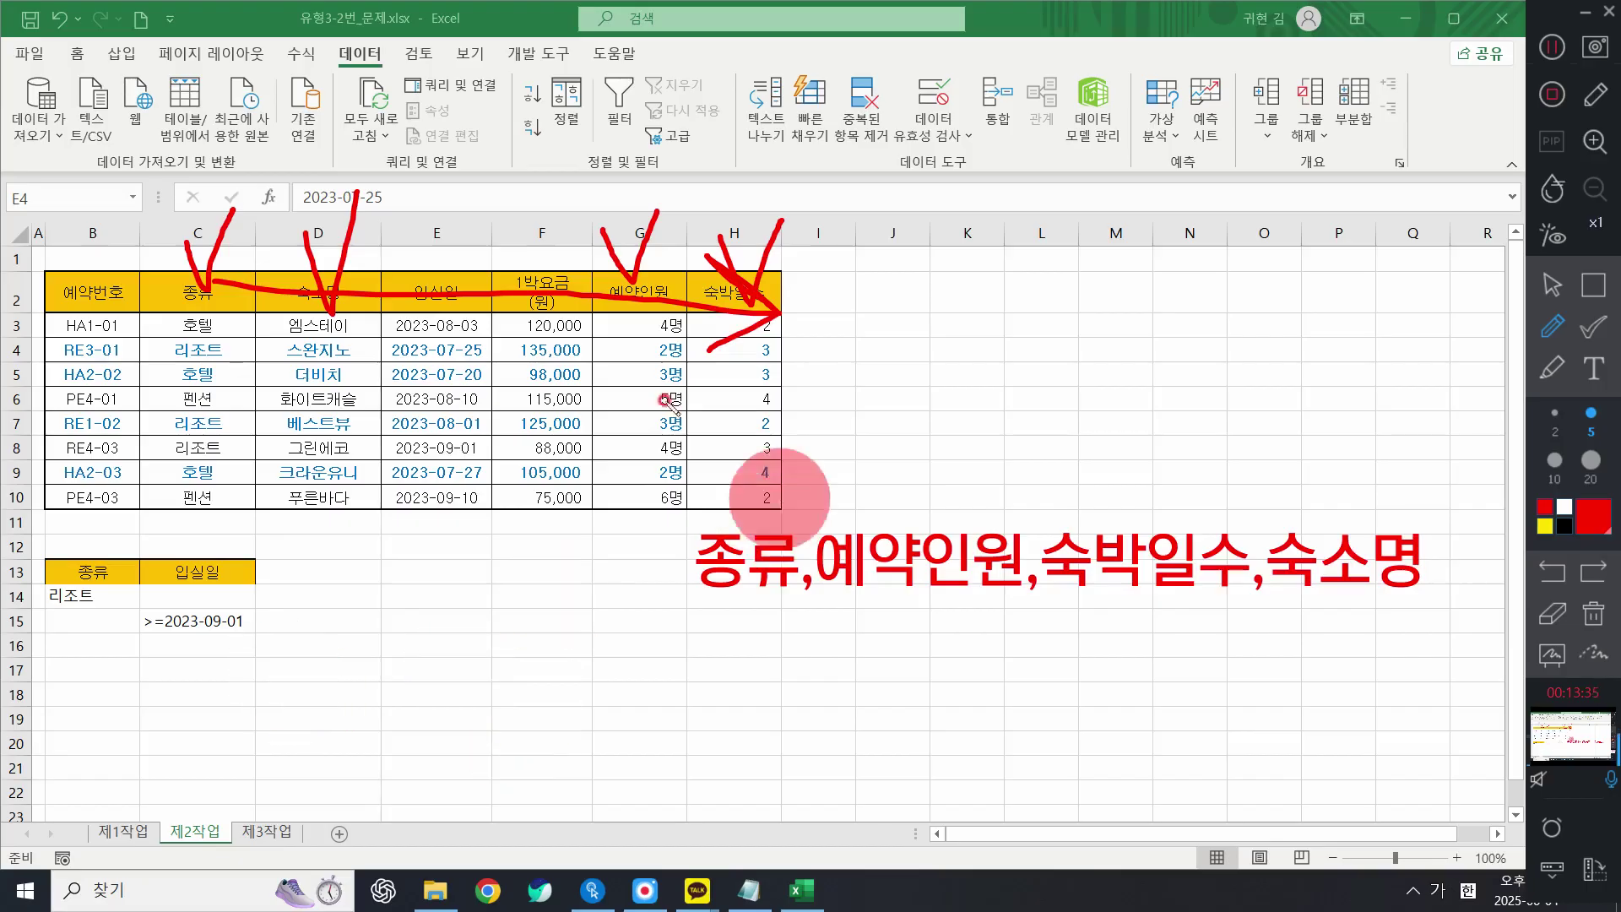
pyautogui.moveTo(716, 623)
pyautogui.mouseDown()
pyautogui.moveTo(1448, 651)
pyautogui.moveTo(1448, 489)
pyautogui.moveTo(642, 512)
pyautogui.moveTo(673, 645)
pyautogui.mouseUp()
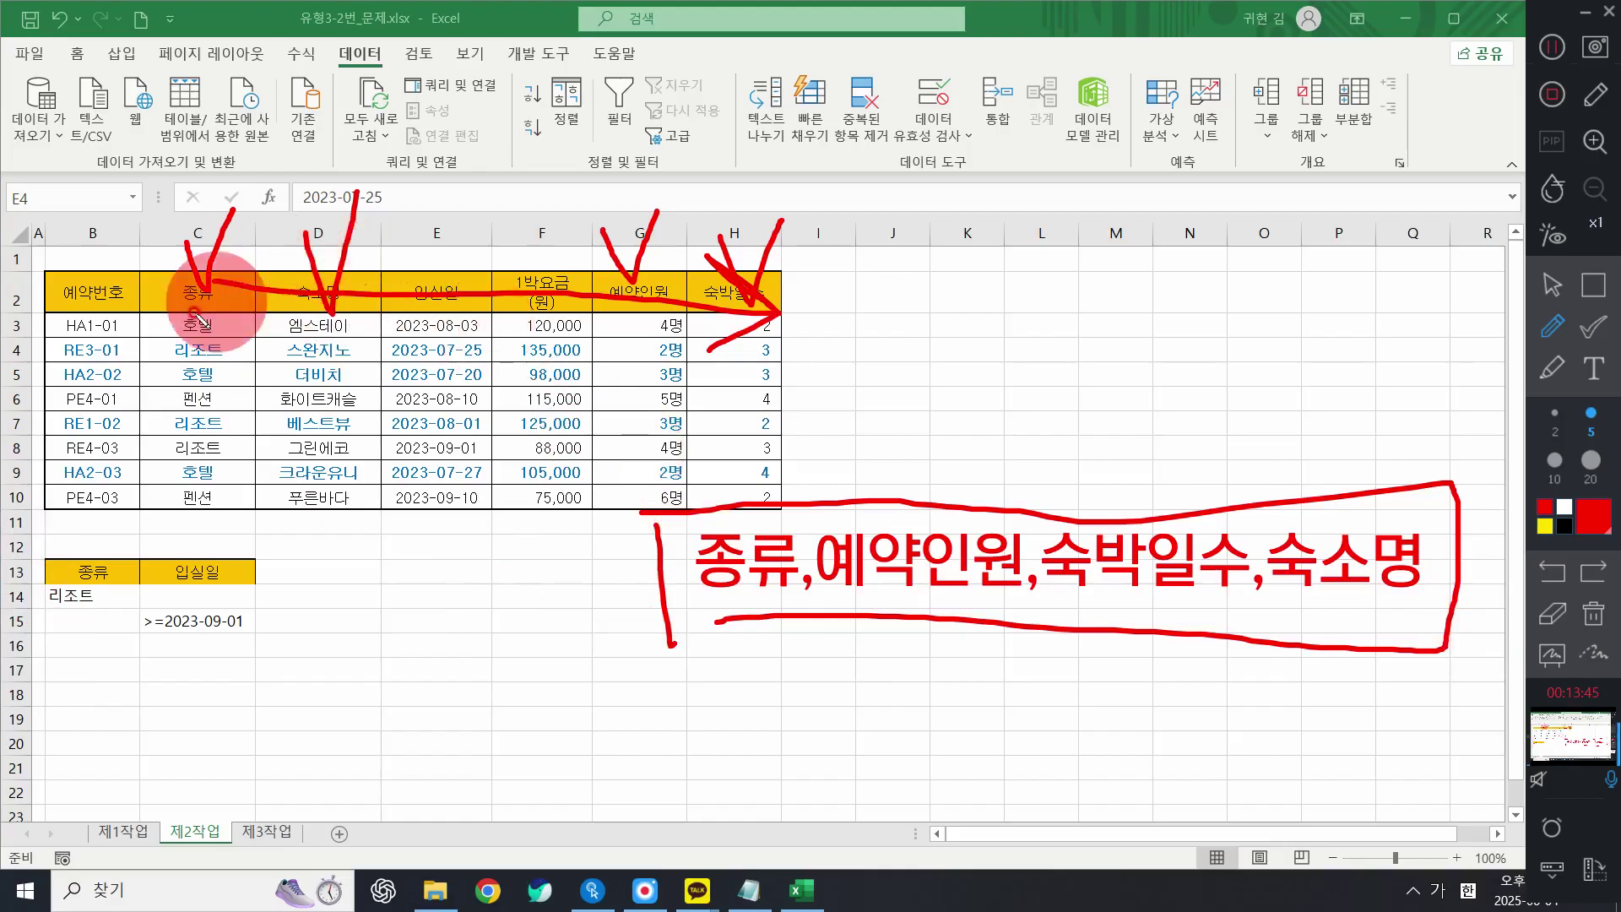
pyautogui.moveTo(190, 311); pyautogui.dragTo(718, 321)
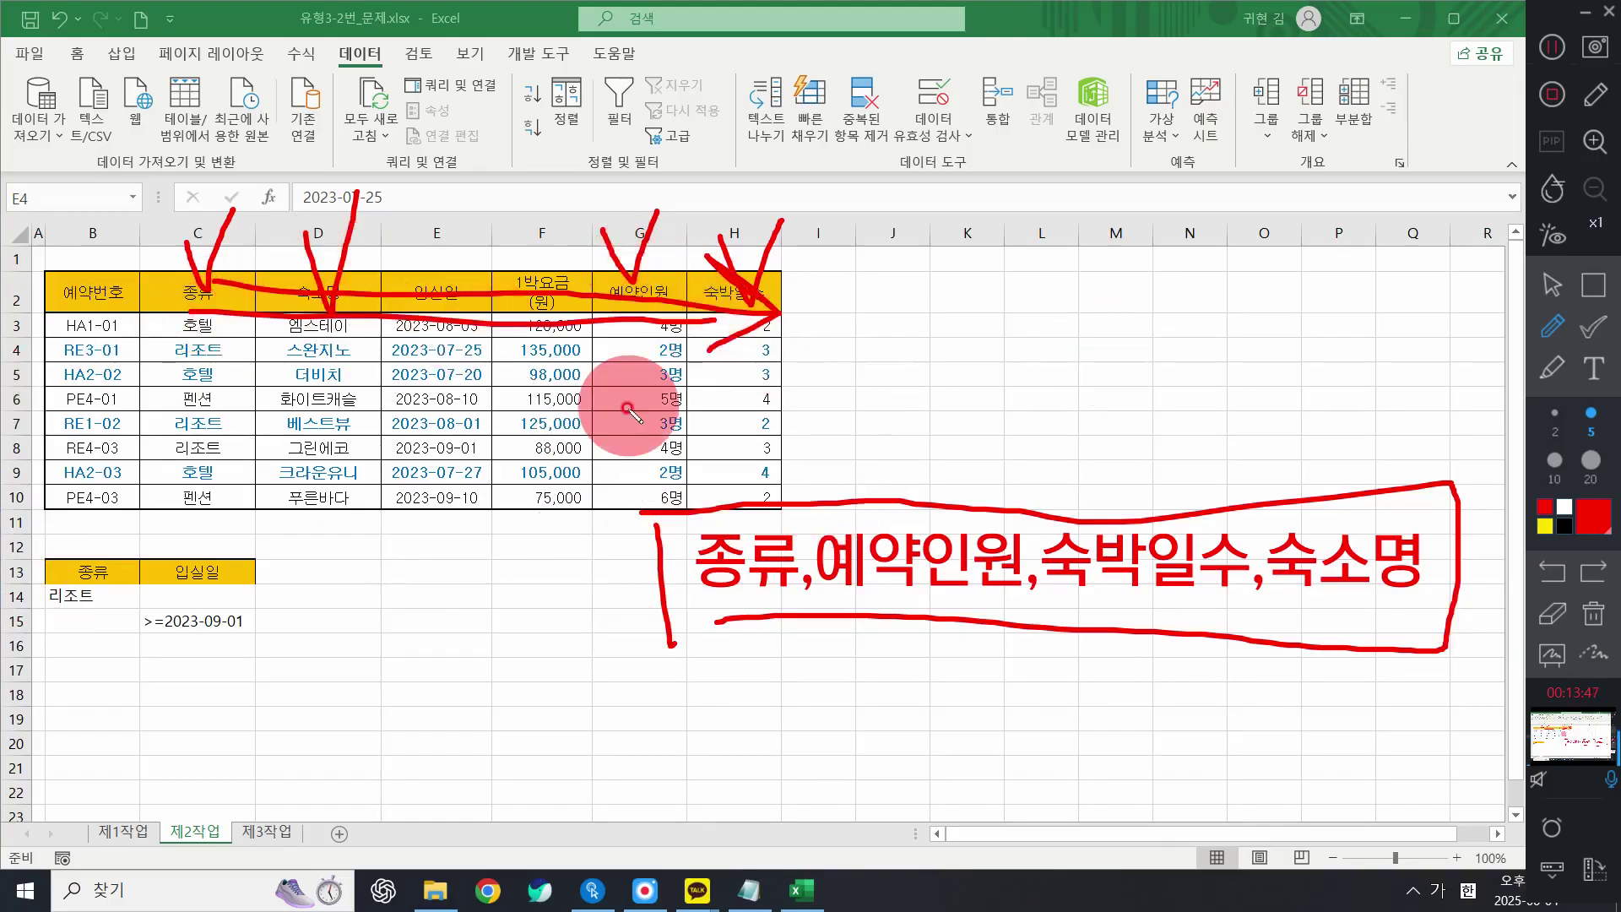
# Step: Erase the red pen marks over the data table, keeping the boxed text note, and return to the selection pointer
pyautogui.click(1595, 608)
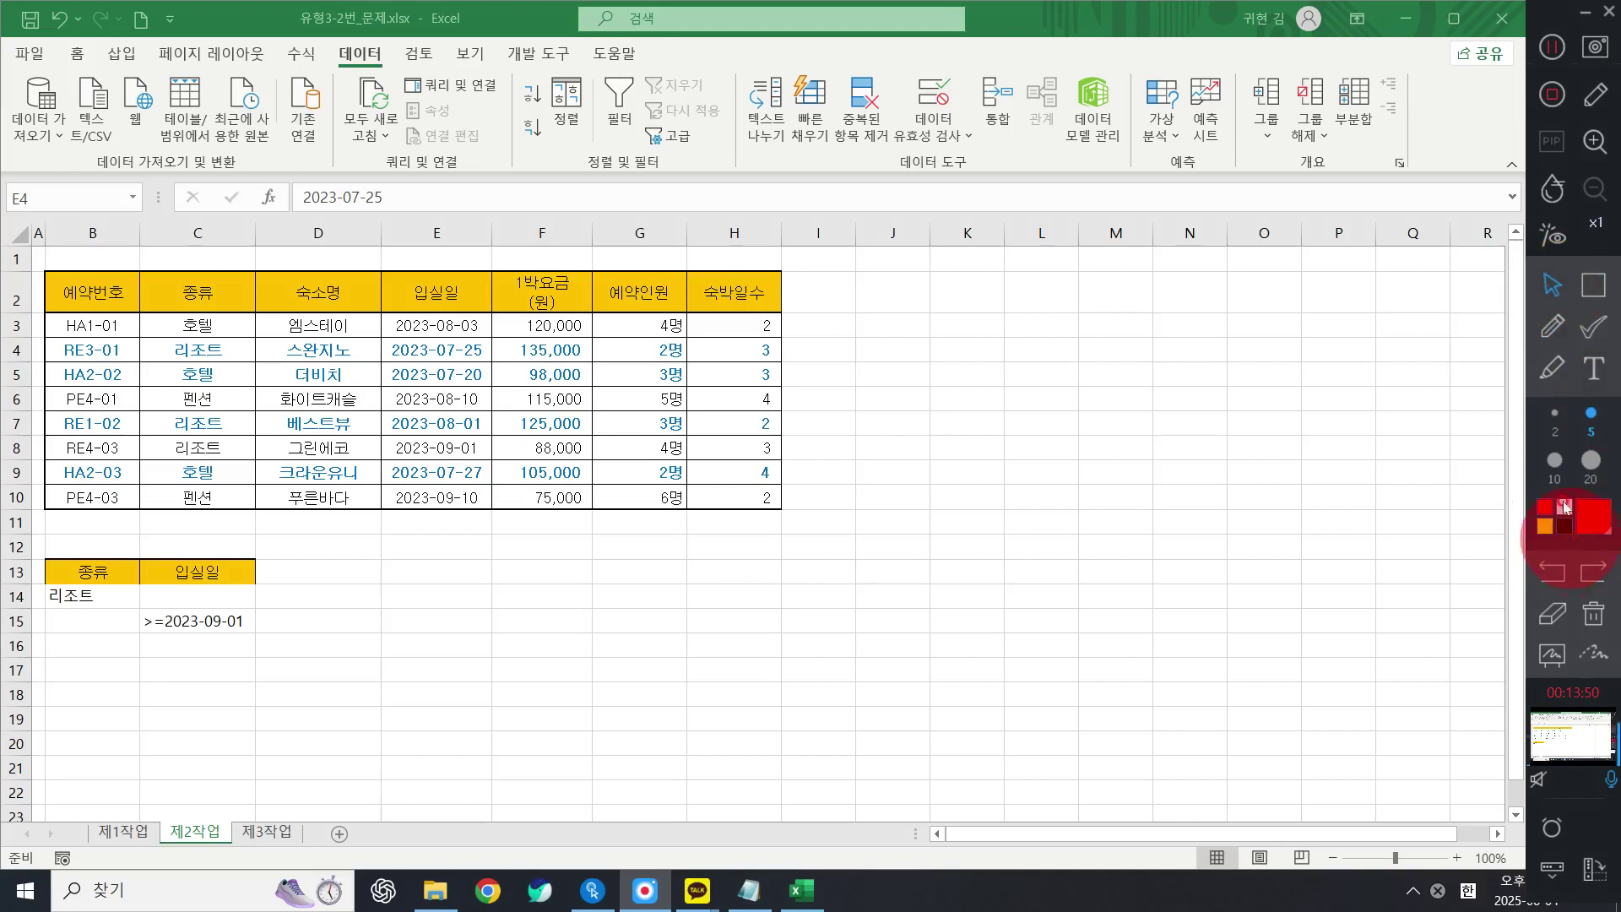
pyautogui.click(1554, 572)
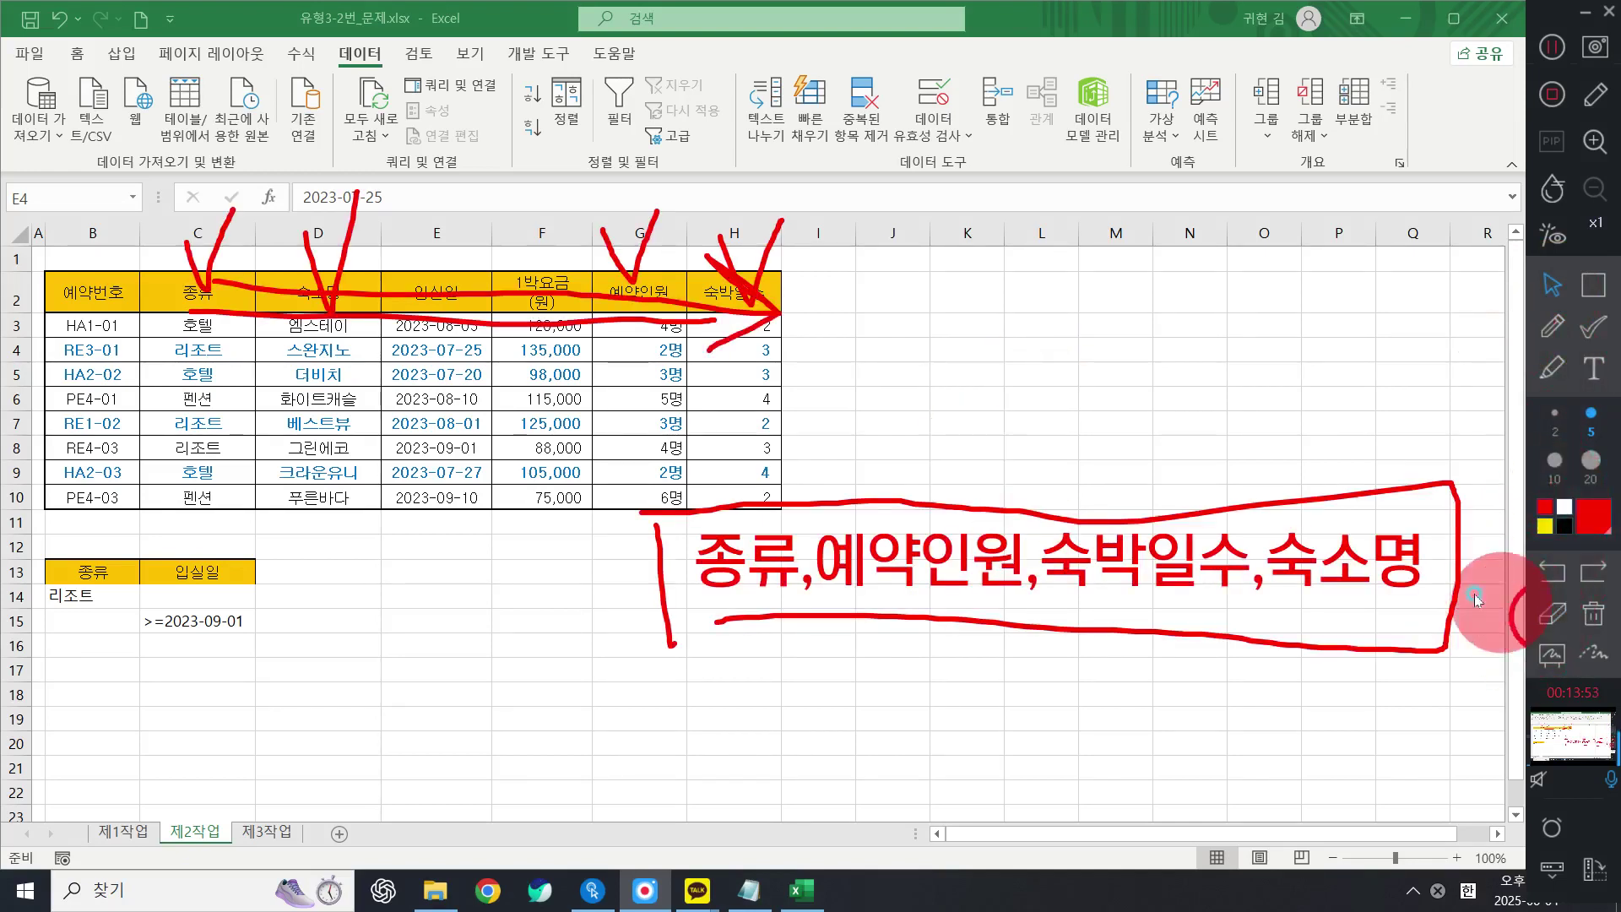
pyautogui.click(900, 366)
pyautogui.moveTo(742, 324)
pyautogui.mouseDown()
pyautogui.moveTo(644, 227)
pyautogui.moveTo(836, 295)
pyautogui.moveTo(381, 351)
pyautogui.moveTo(312, 308)
pyautogui.mouseUp()
pyautogui.click(1539, 616)
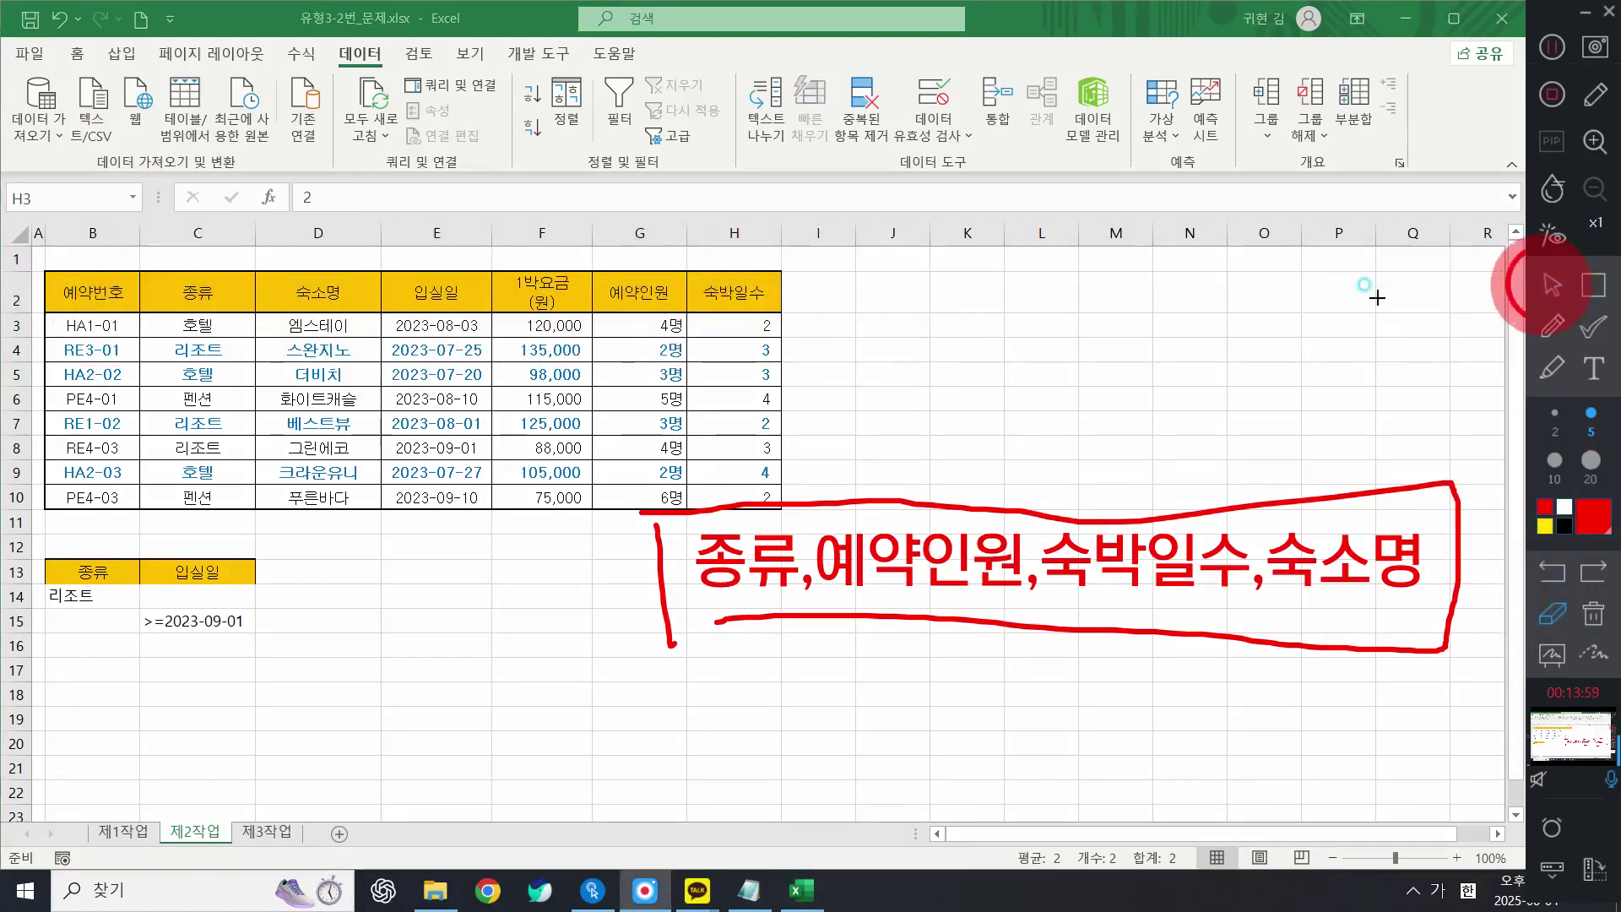
pyautogui.click(1553, 285)
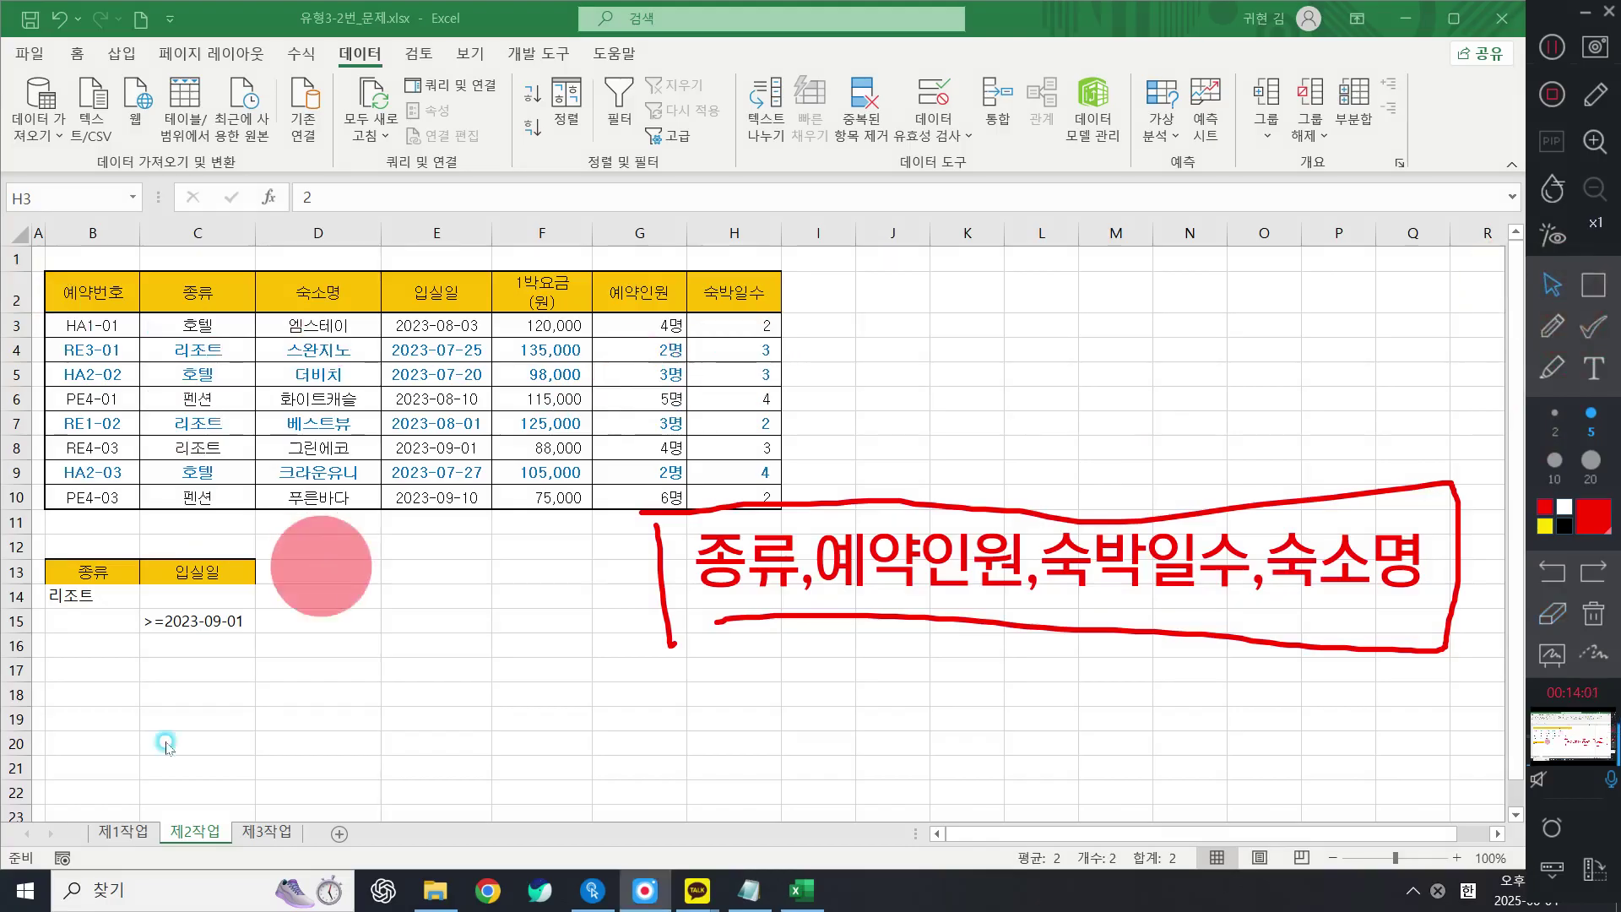
pyautogui.click(82, 689)
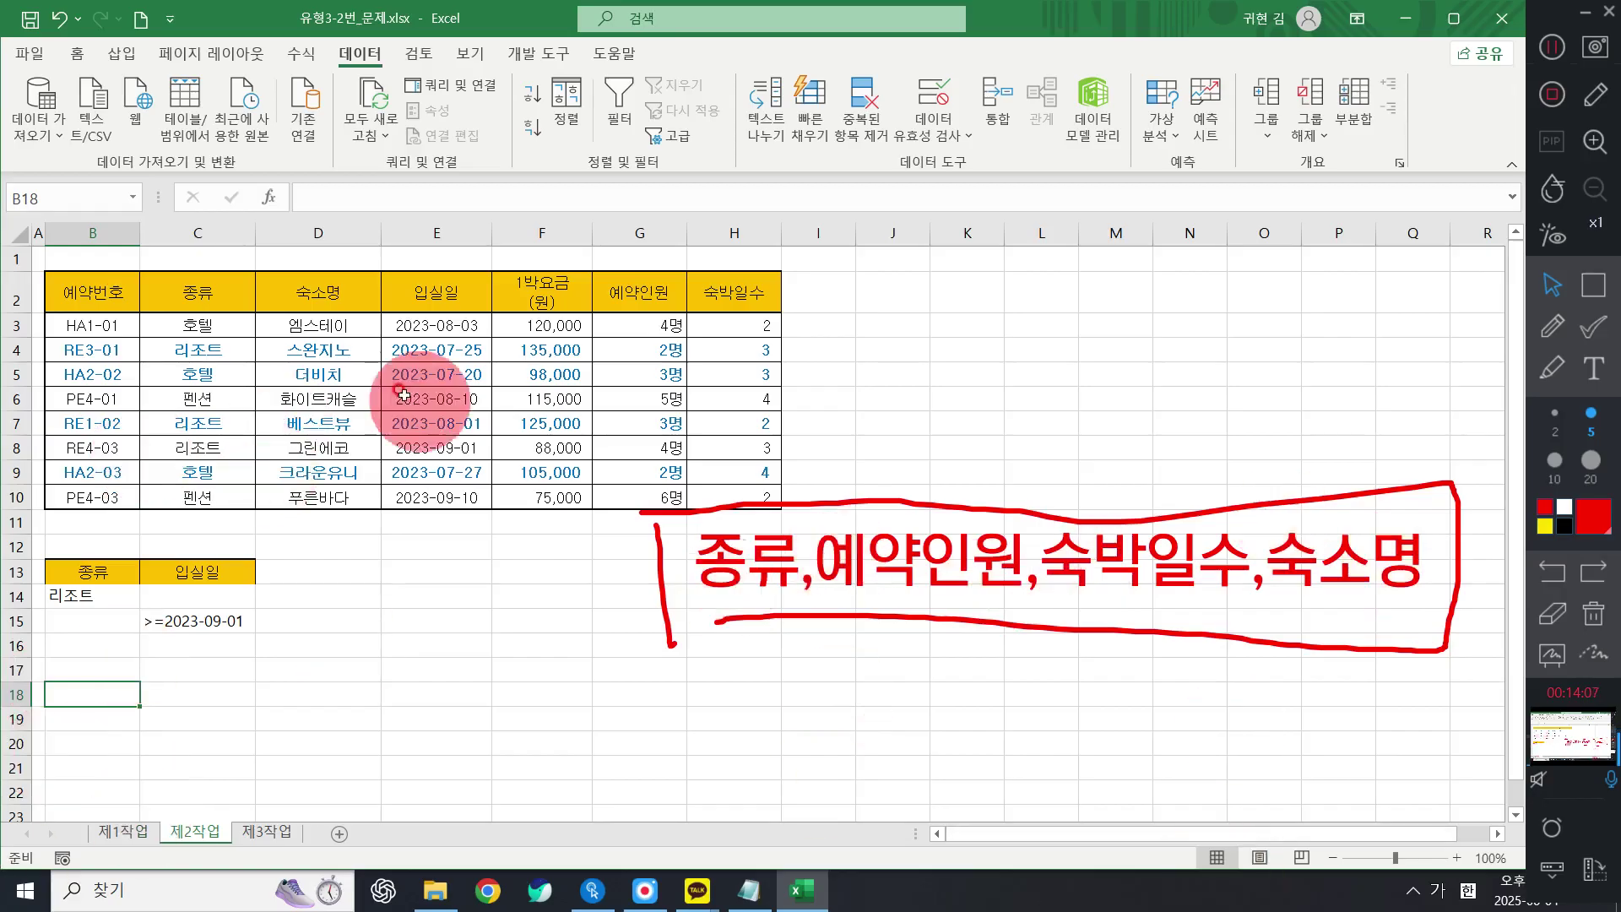
pyautogui.click(151, 290)
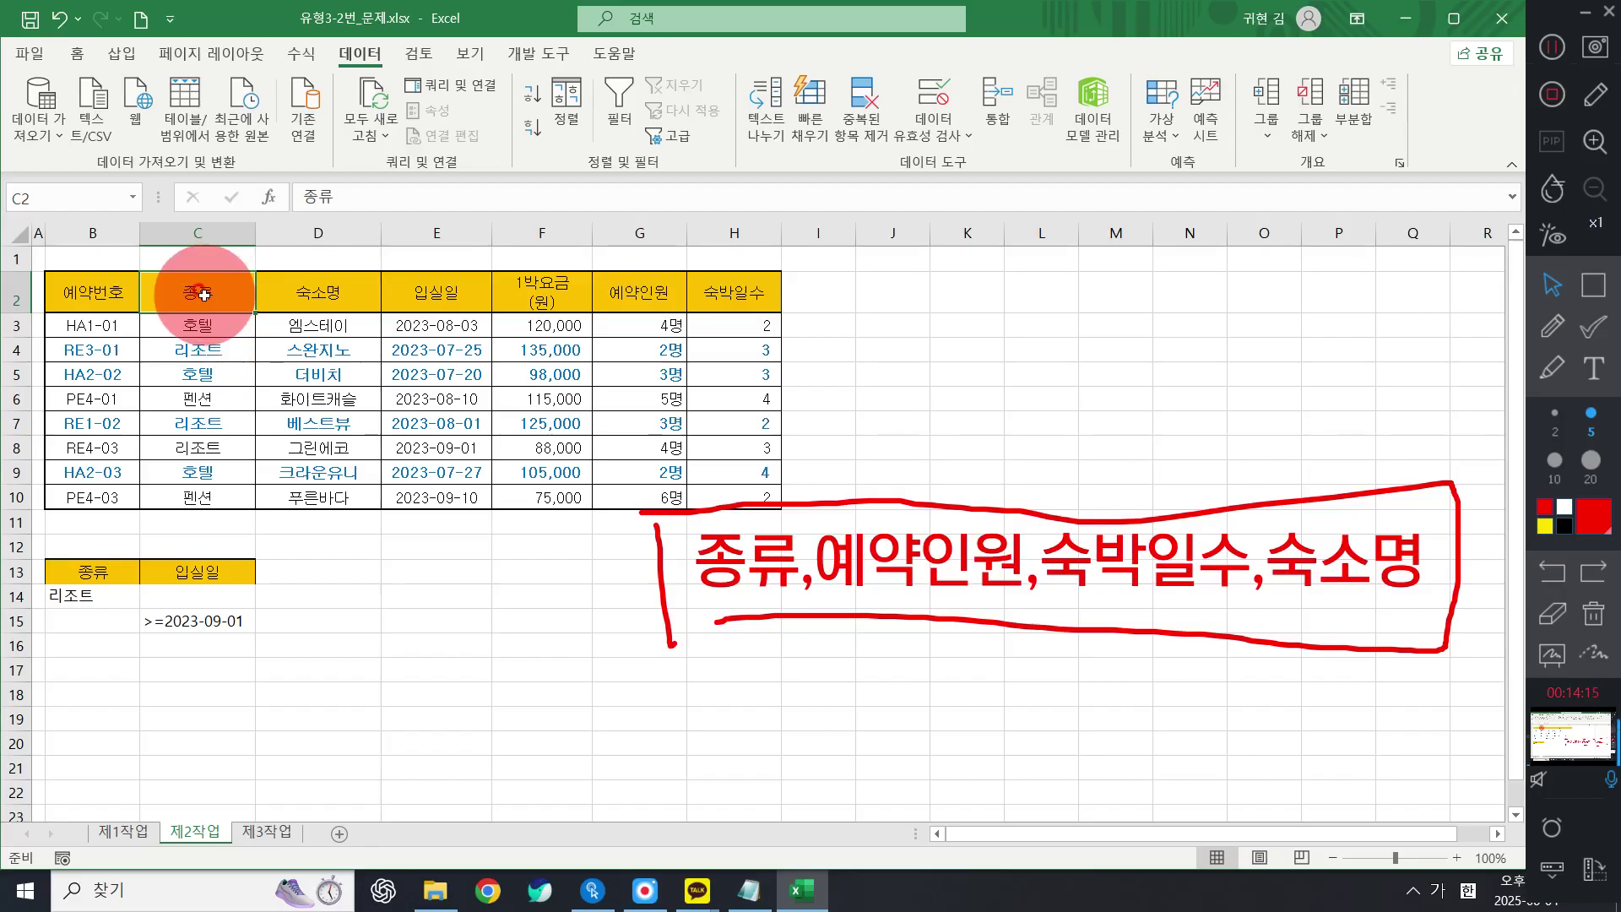
pyautogui.keyDown('ctrl'); pyautogui.click(627, 296); pyautogui.keyUp('ctrl')
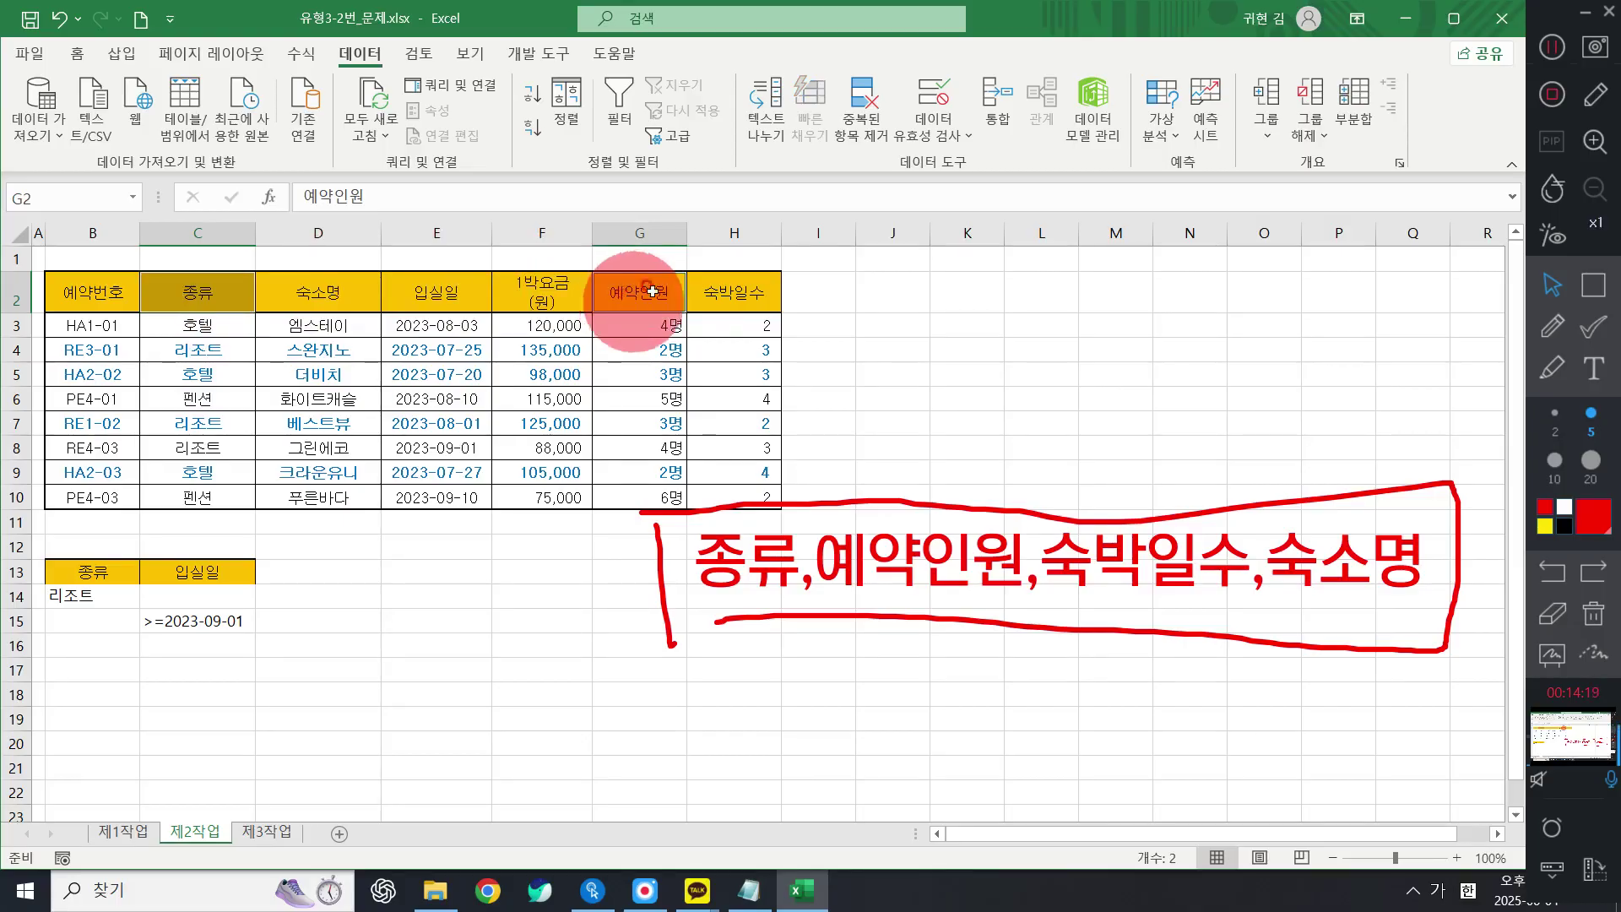
pyautogui.keyDown('ctrl'); pyautogui.click(761, 291); pyautogui.keyUp('ctrl')
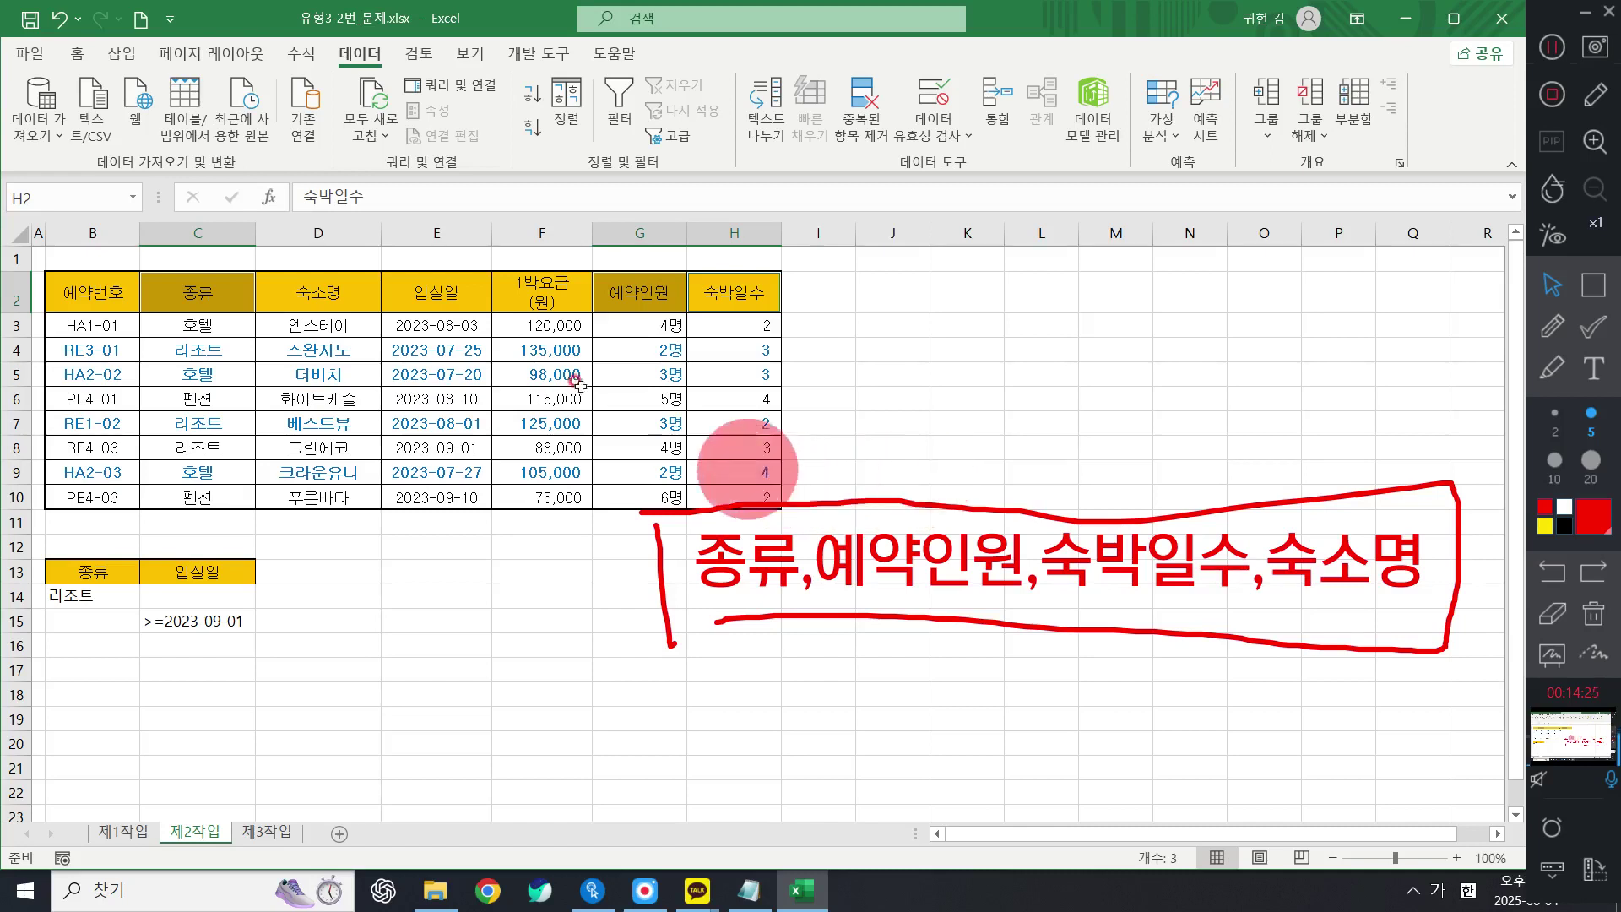
# Step: Copy the 종류, 예약인원 and 숙박일수 headers from the data table and paste them starting at B18
pyautogui.click(197, 291)
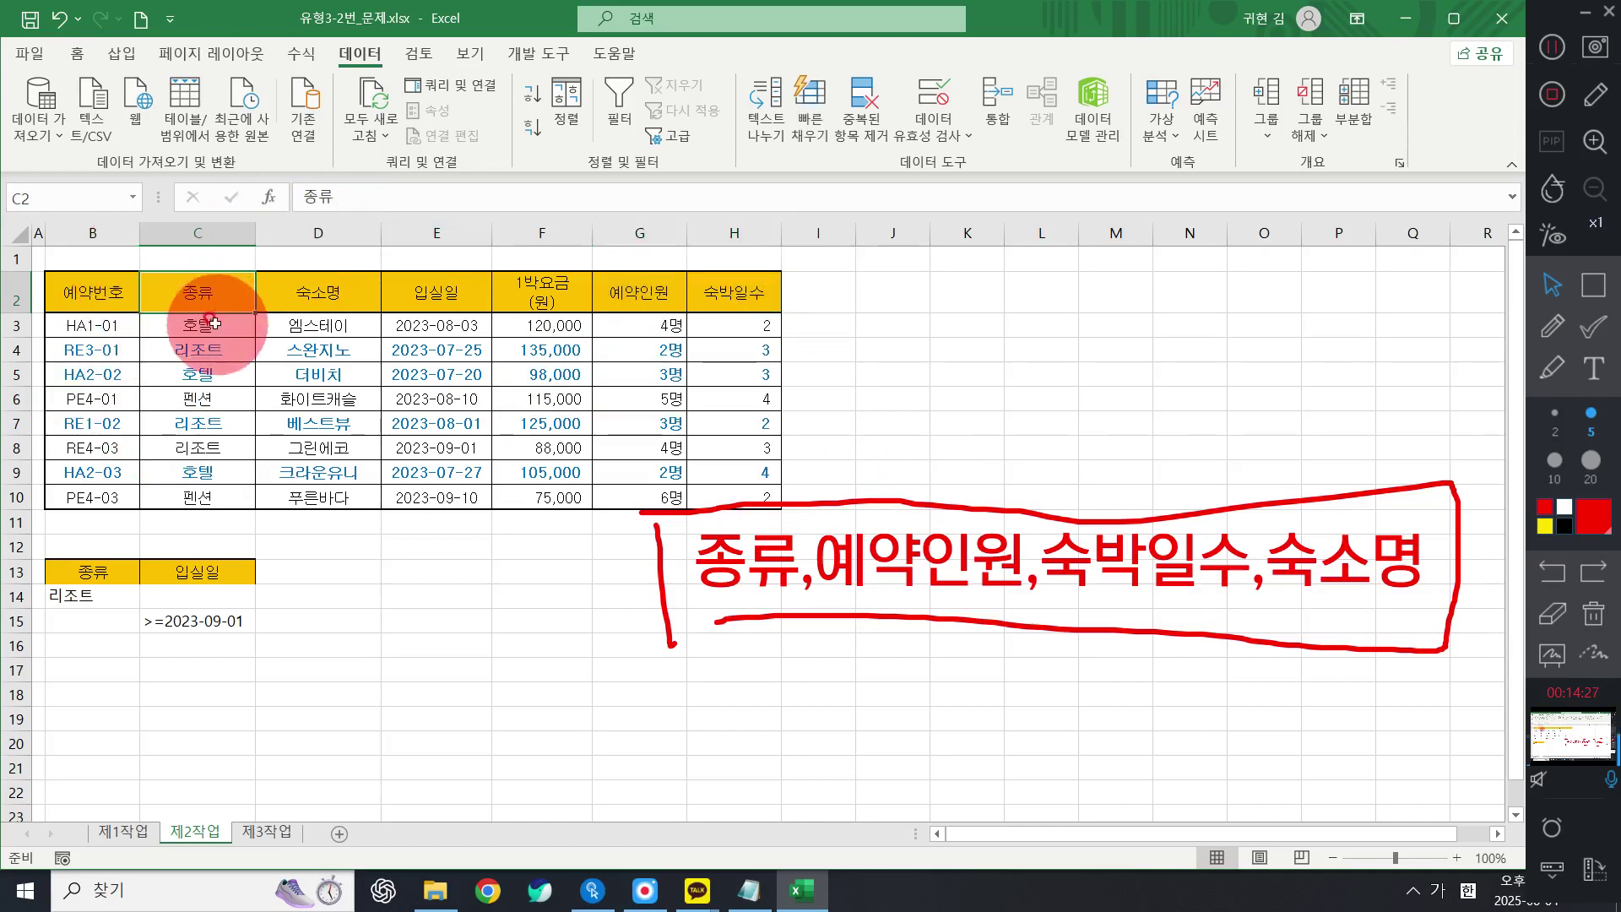
pyautogui.keyDown('ctrl'); pyautogui.click(625, 291); pyautogui.keyUp('ctrl')
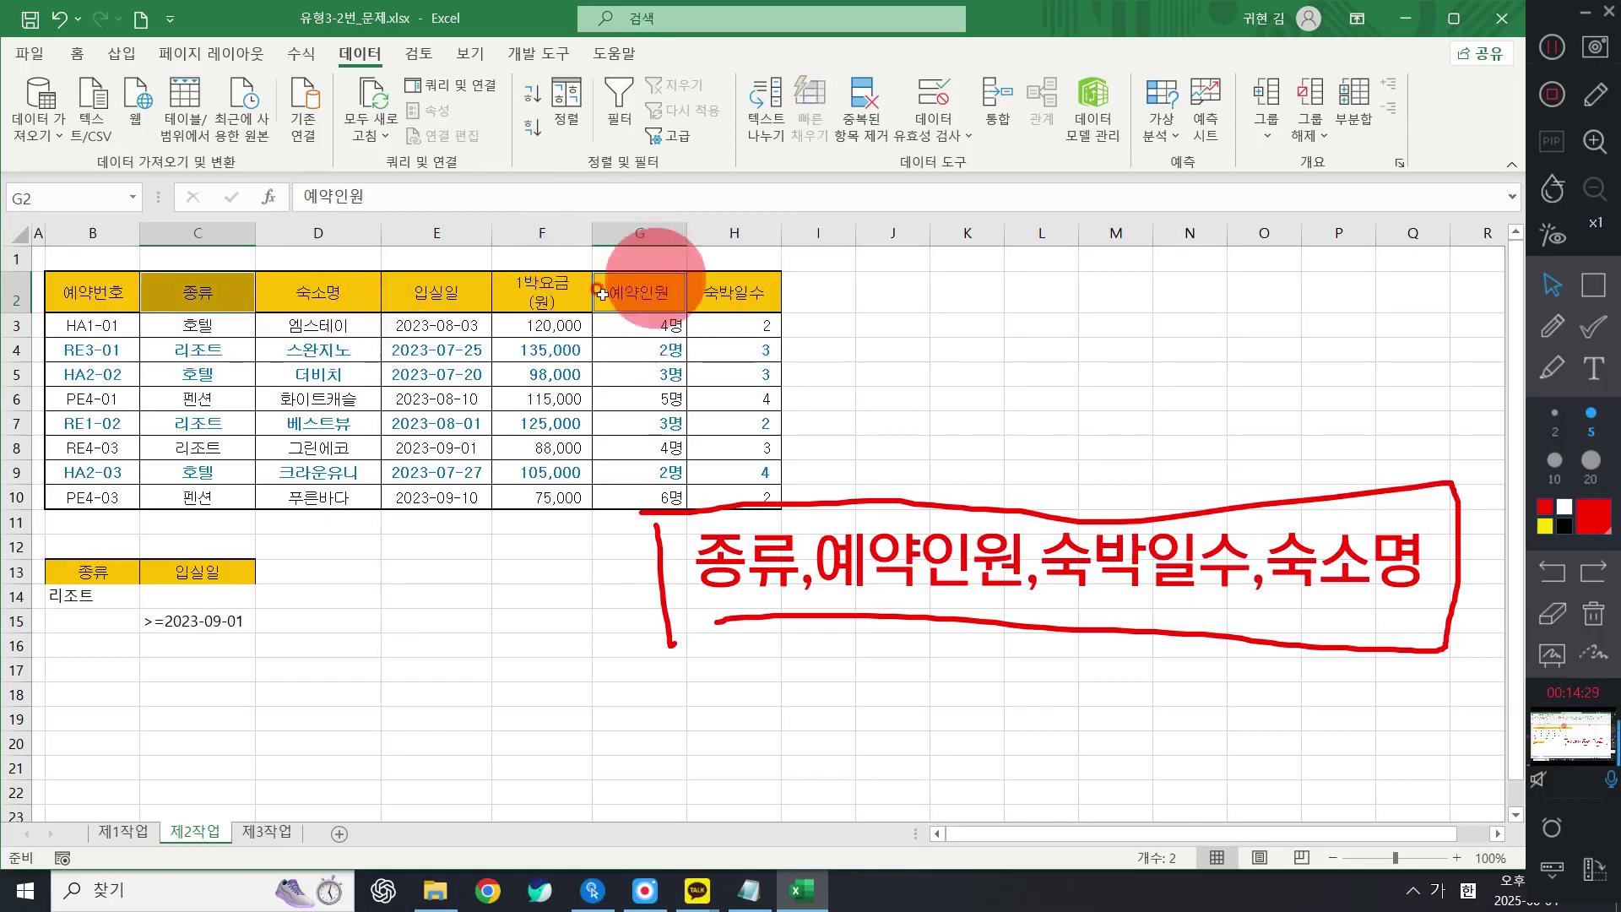
pyautogui.keyDown('ctrl'); pyautogui.click(714, 299); pyautogui.keyUp('ctrl')
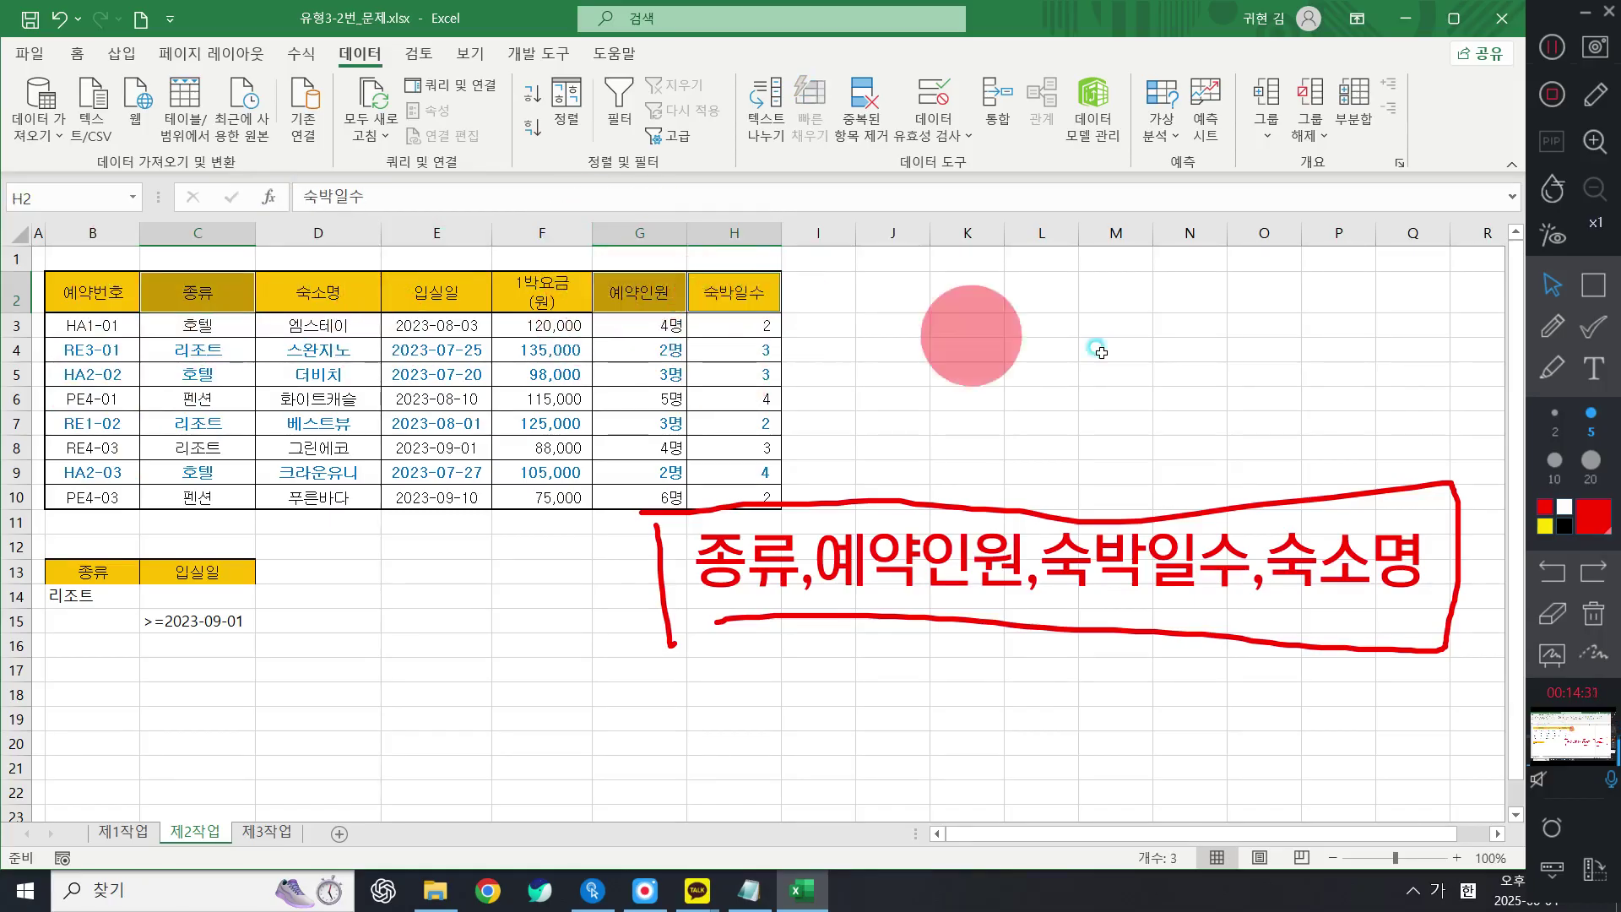
pyautogui.hotkey('ctrl', 'c')
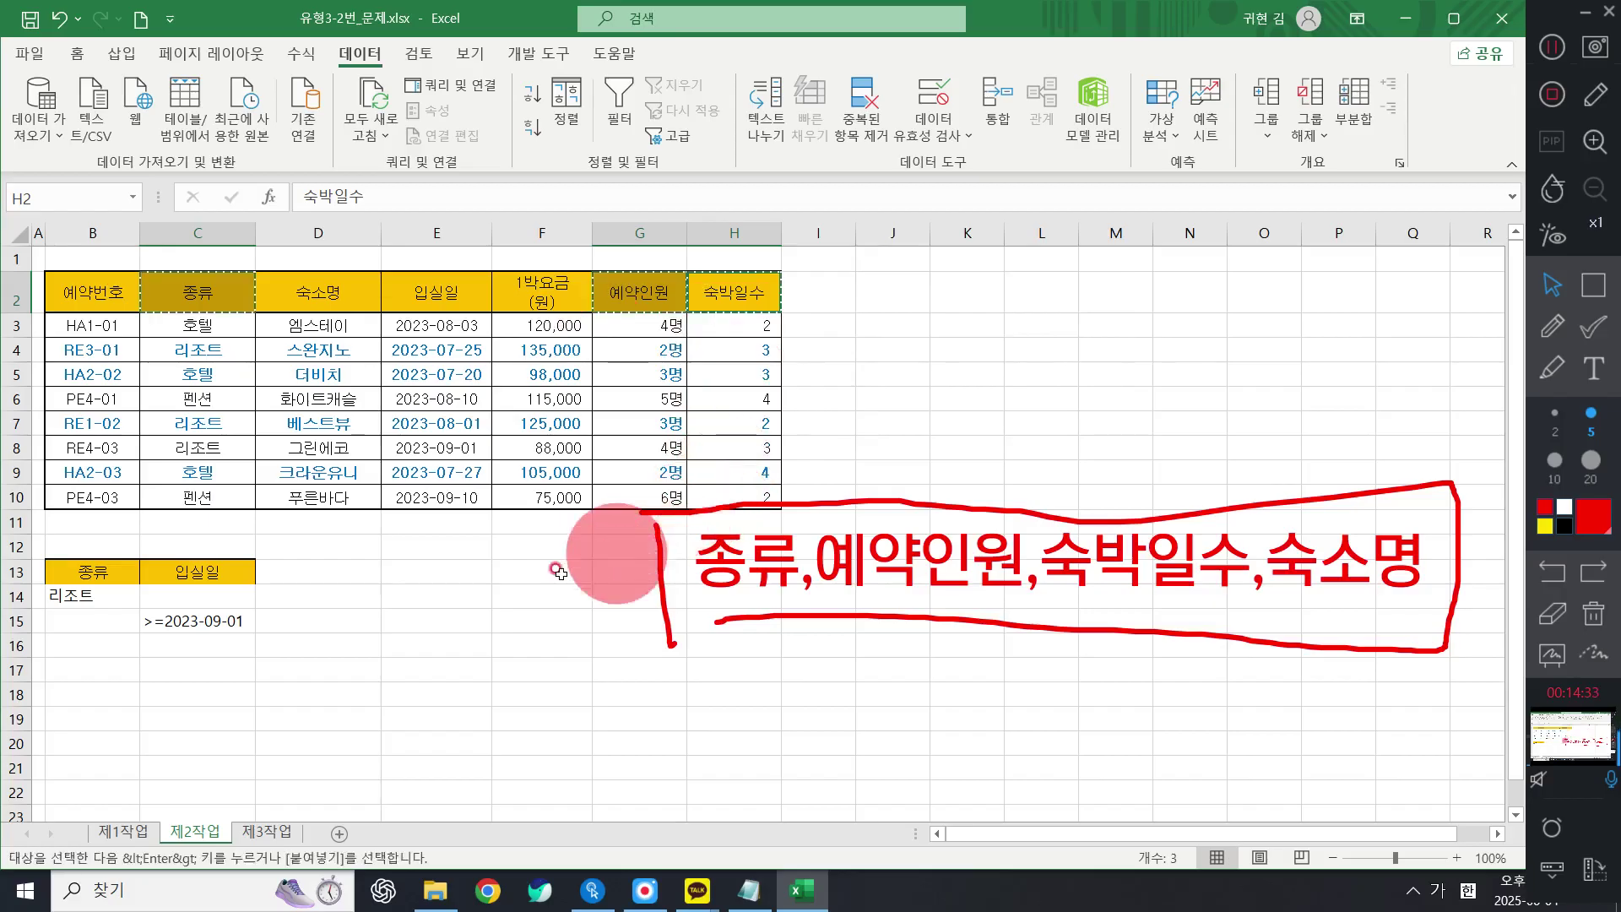
pyautogui.click(76, 697)
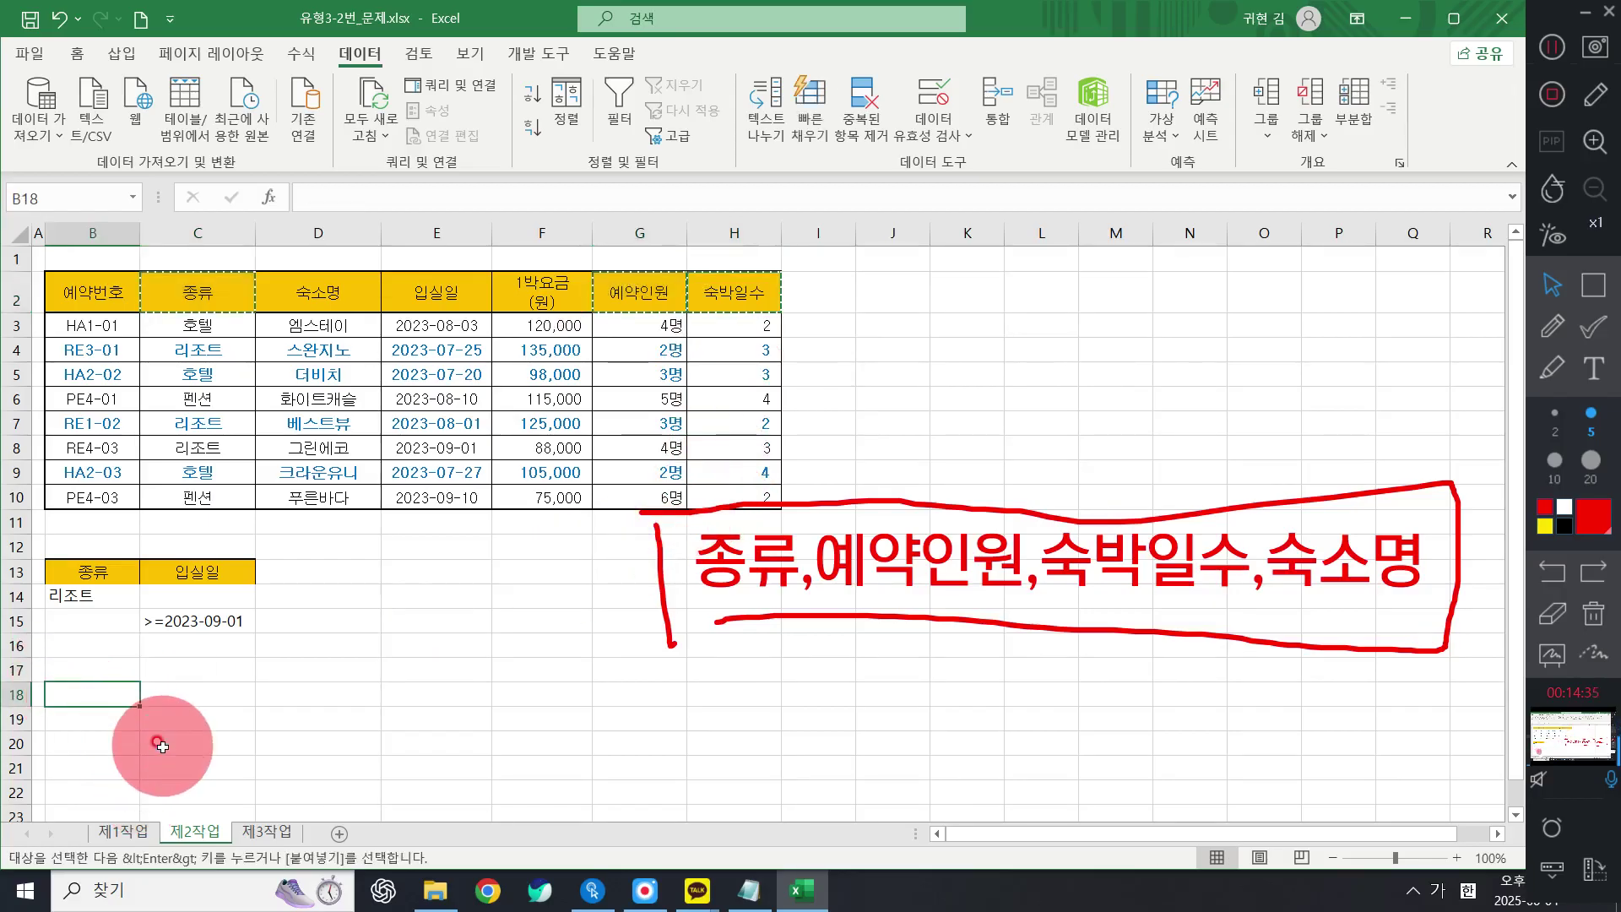
pyautogui.hotkey('ctrl', 'v')
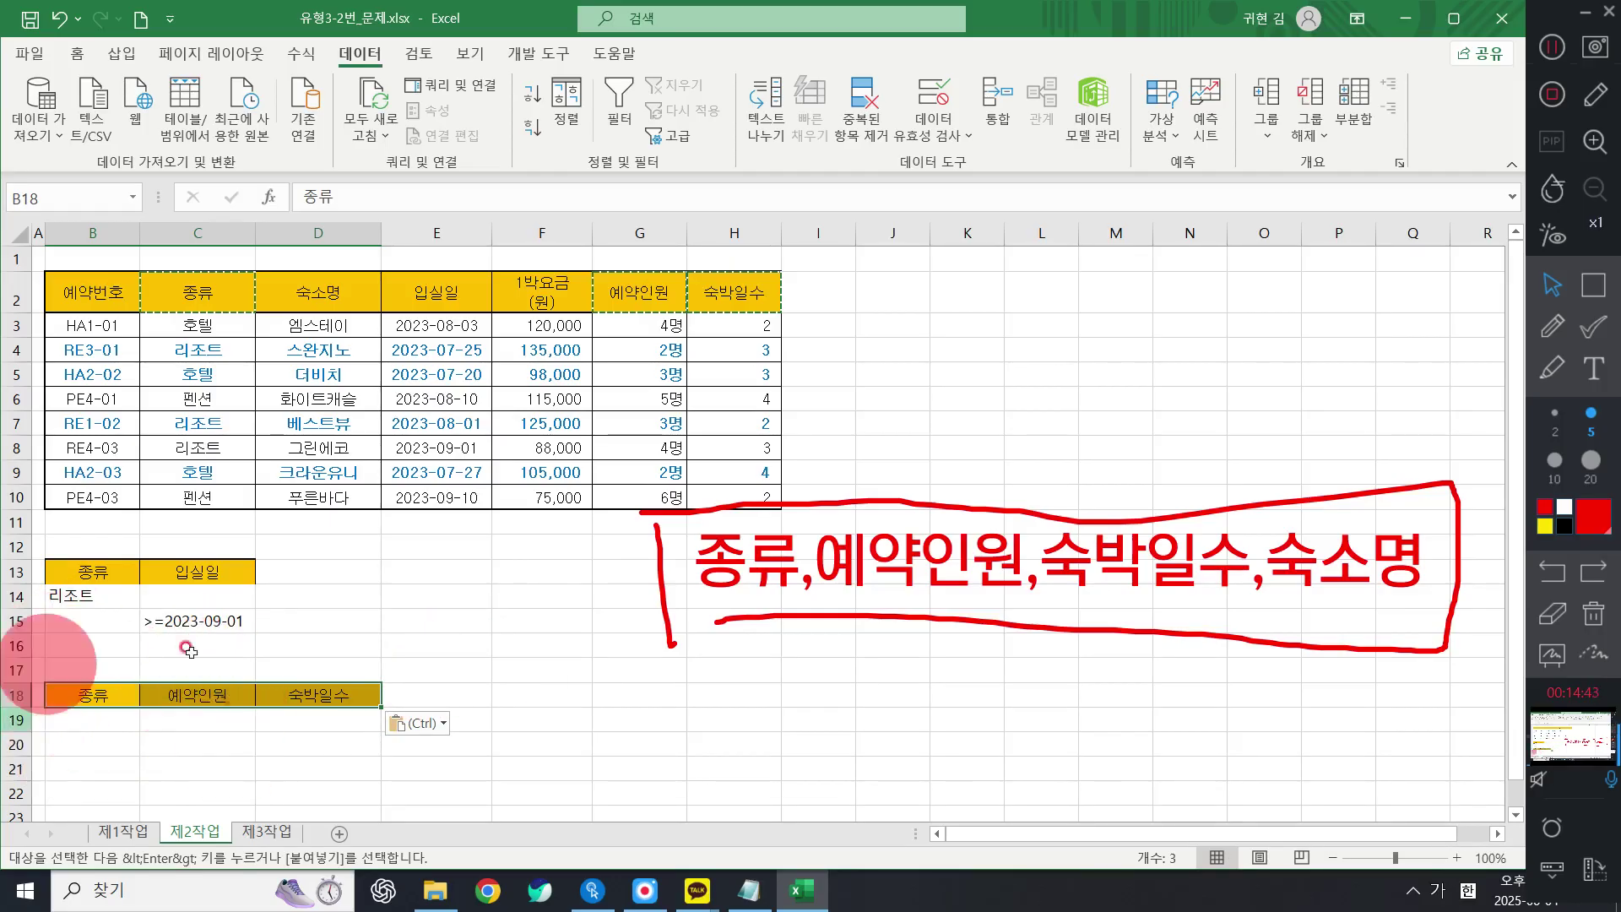
# Step: Copy the 숙소명 header from the data table into E18, beside the pasted 숙박일수 header
pyautogui.click(291, 296)
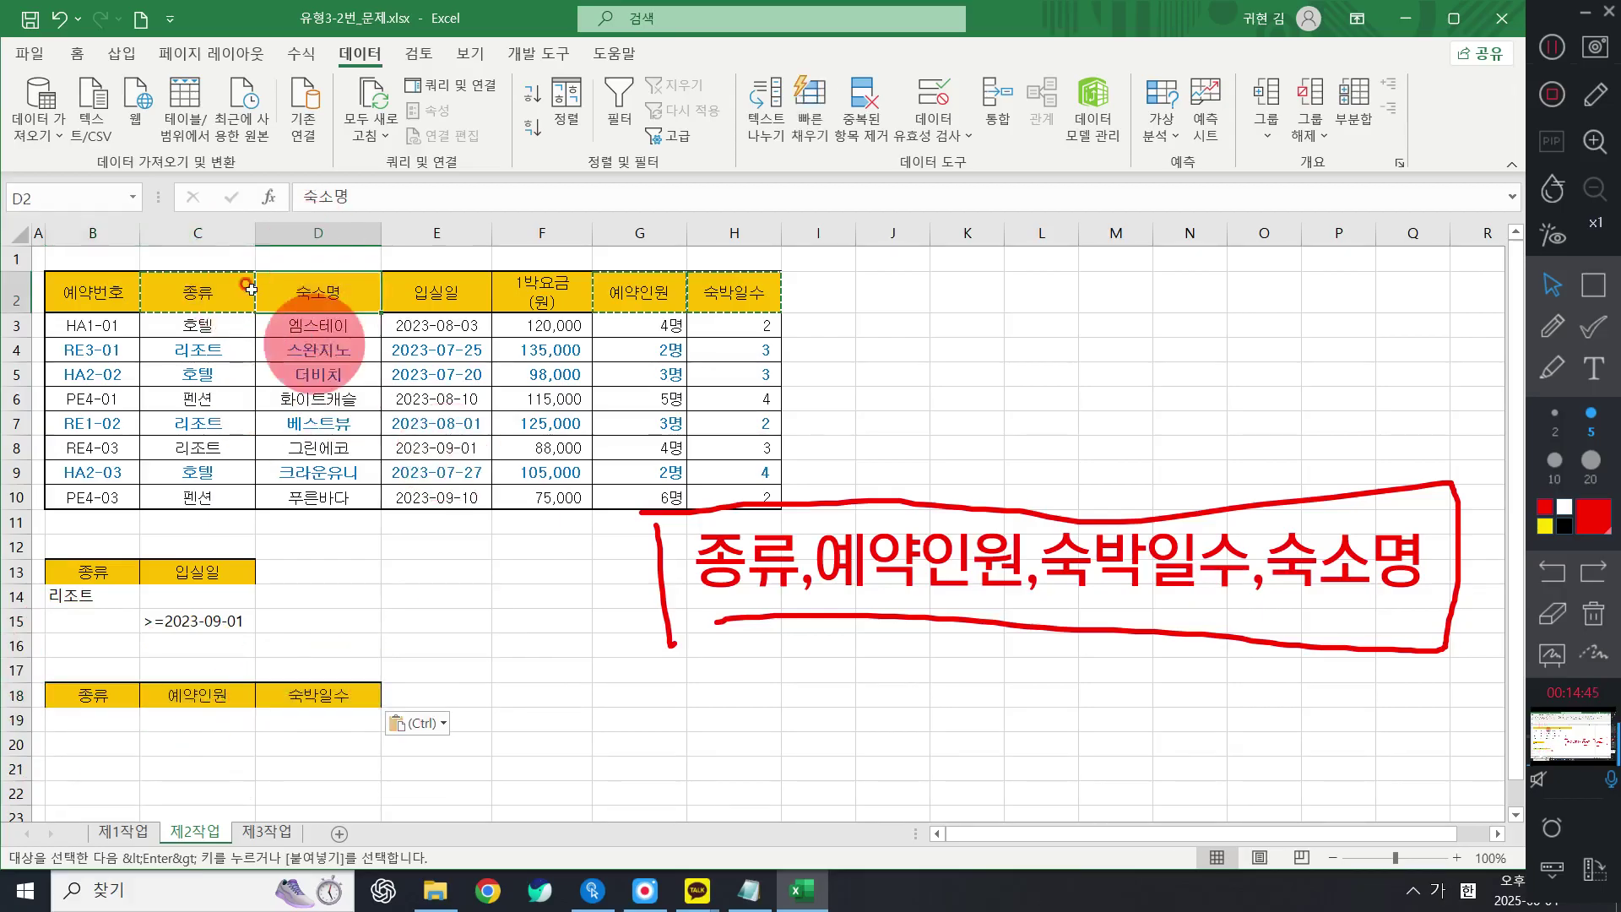
pyautogui.hotkey('ctrl', 'c')
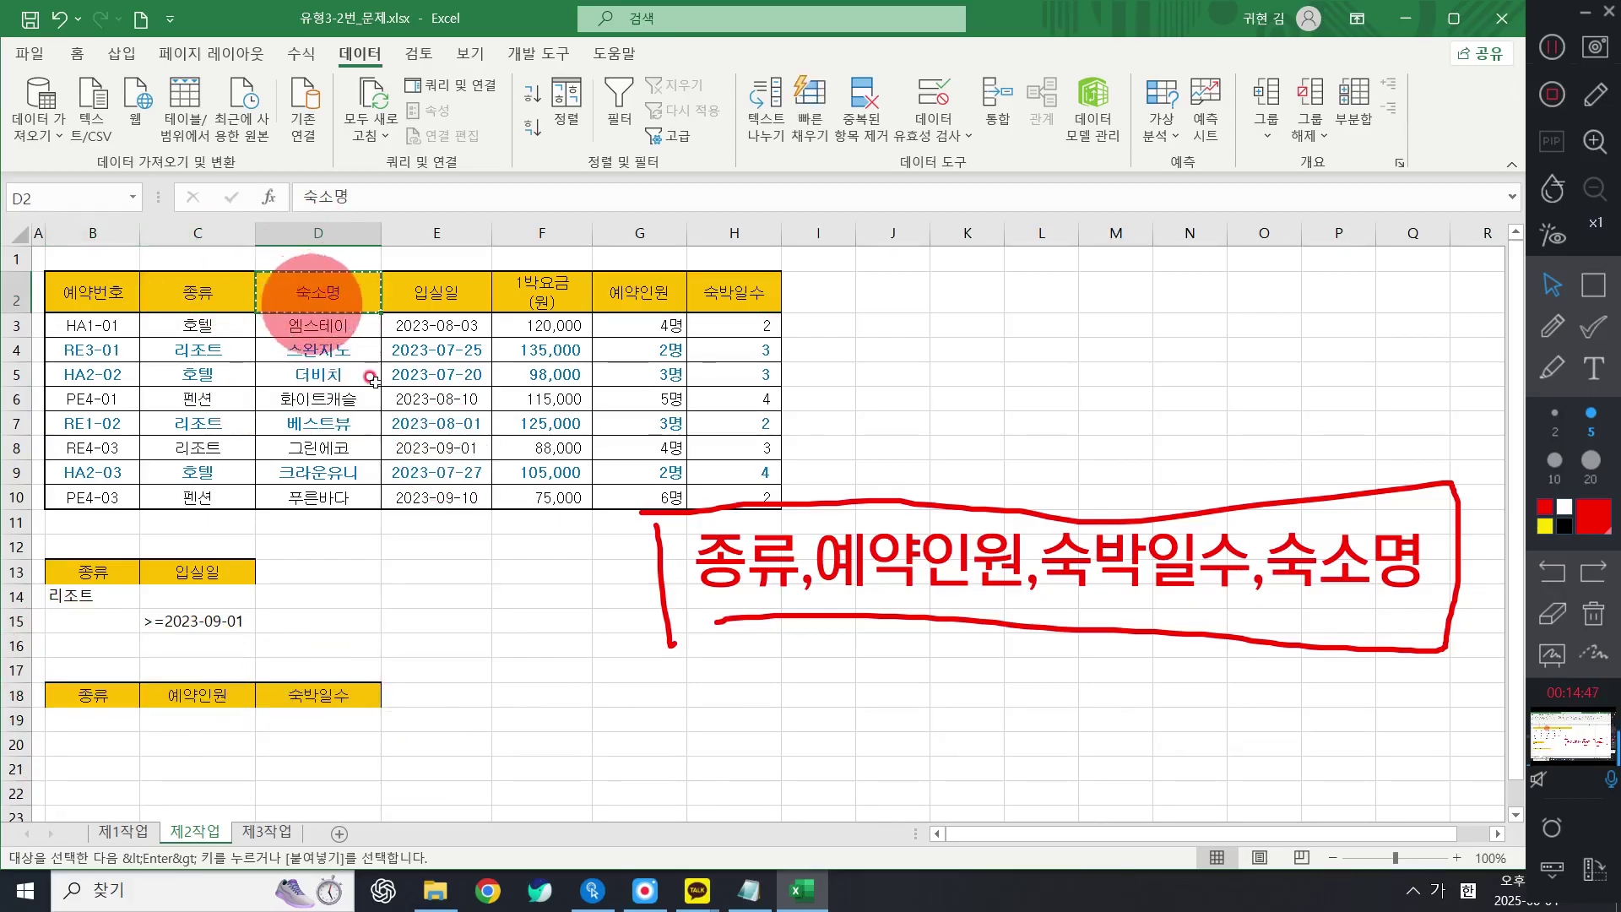
pyautogui.click(414, 694)
pyautogui.hotkey('ctrl', 'v')
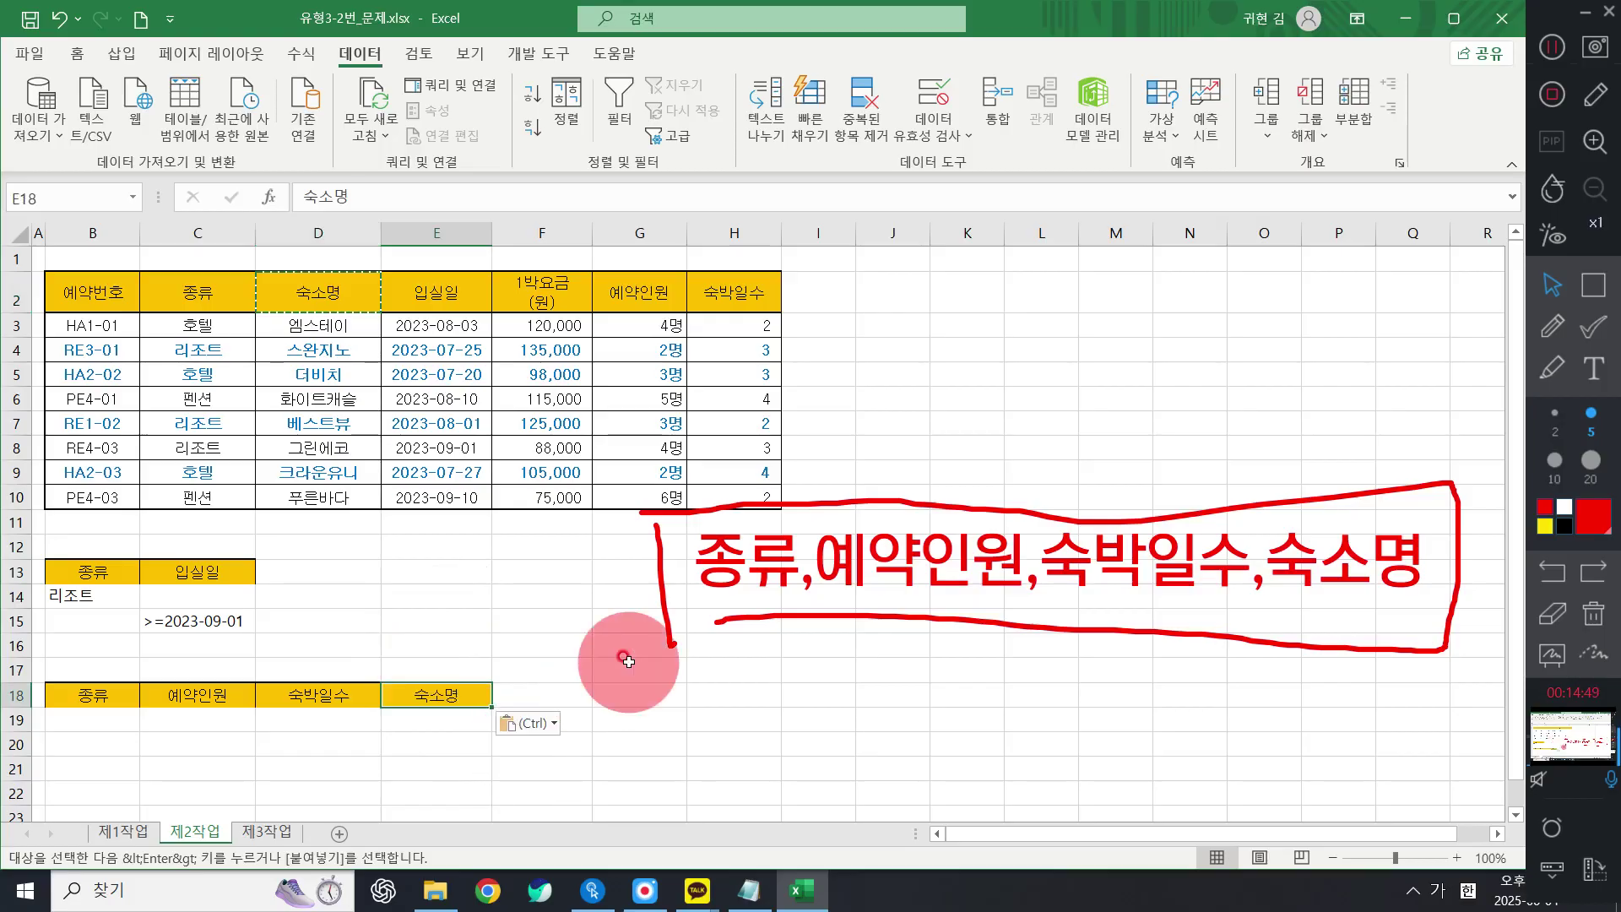
pyautogui.click(612, 693)
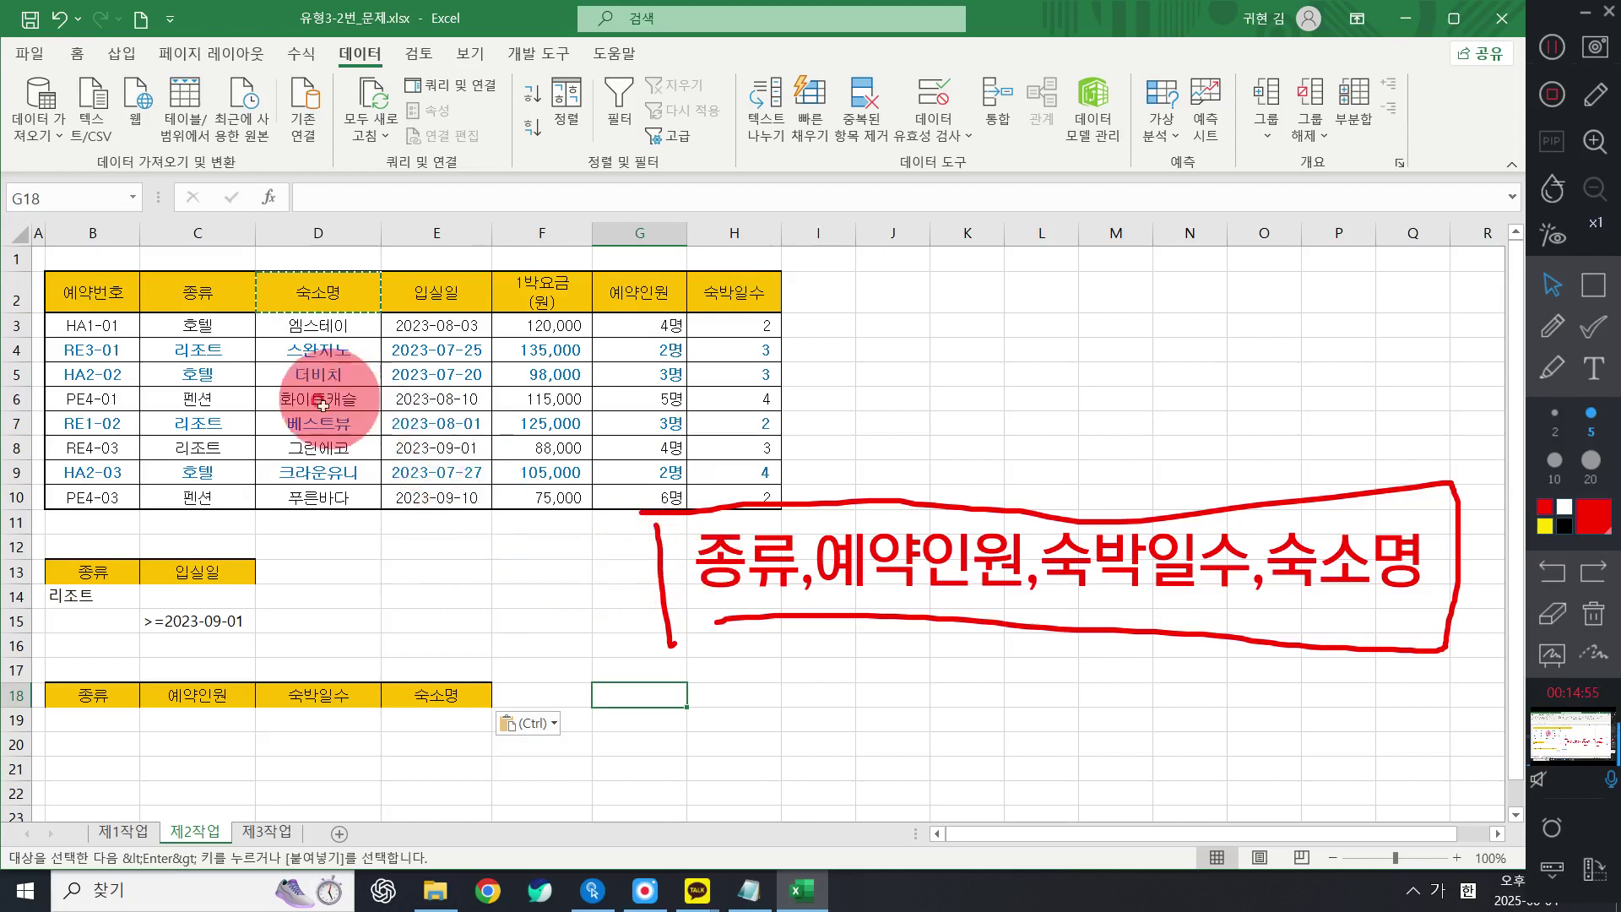
pyautogui.click(436, 694)
pyautogui.click(808, 705)
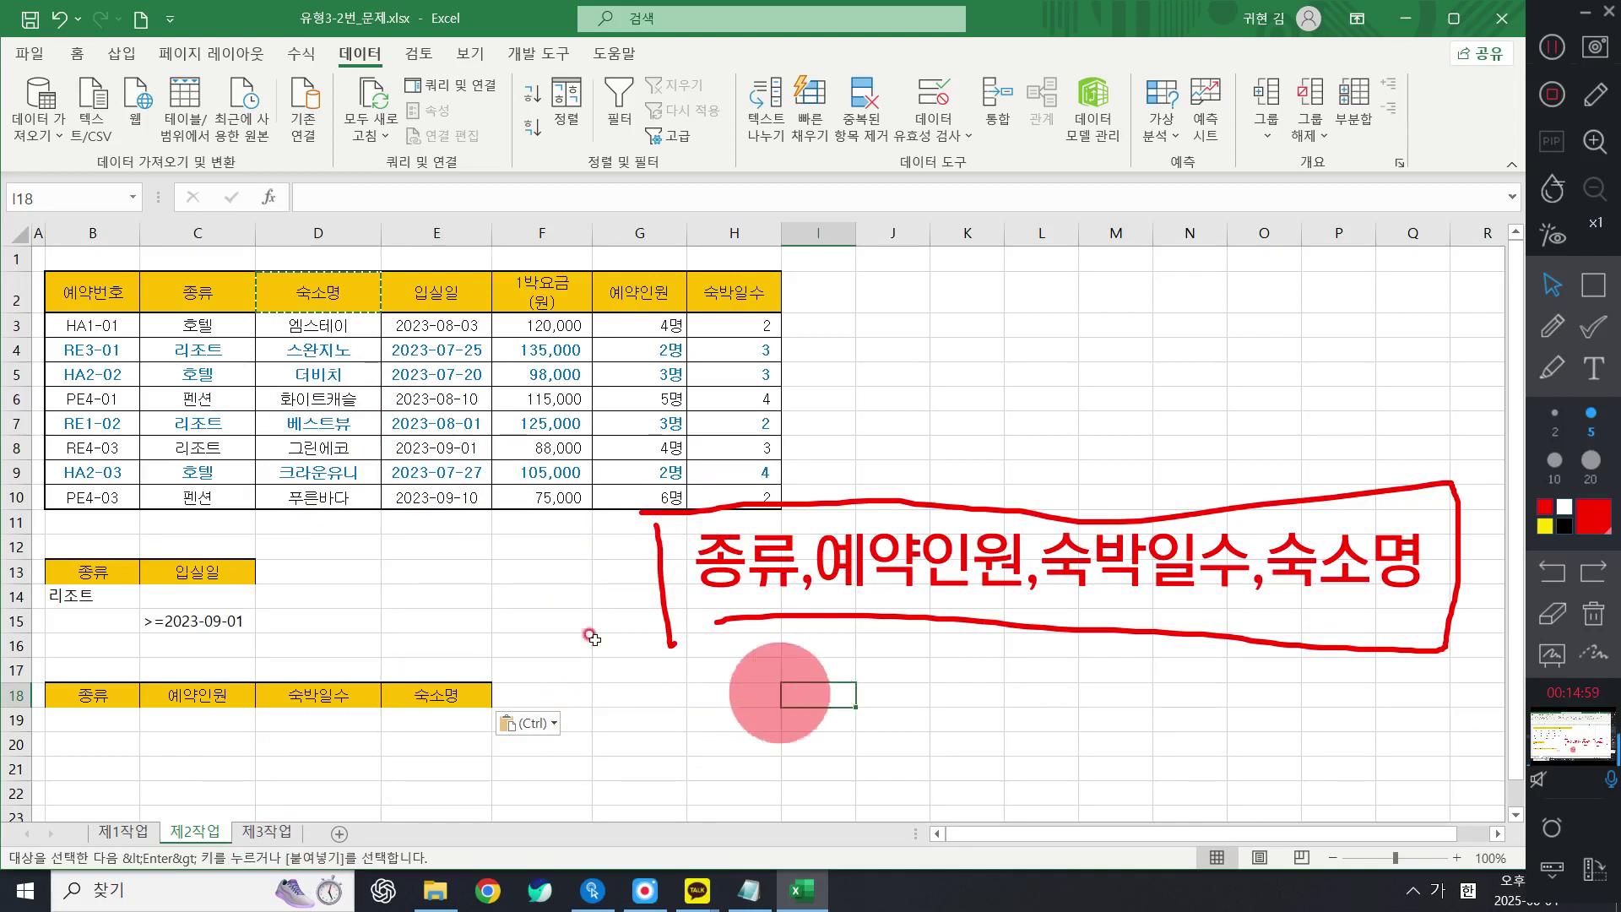
# Step: Copy the 종류, 숙소명, 예약인원 and 숙박일수 headers together, selected in table order, and paste them at B20
pyautogui.click(201, 290)
pyautogui.click(309, 287)
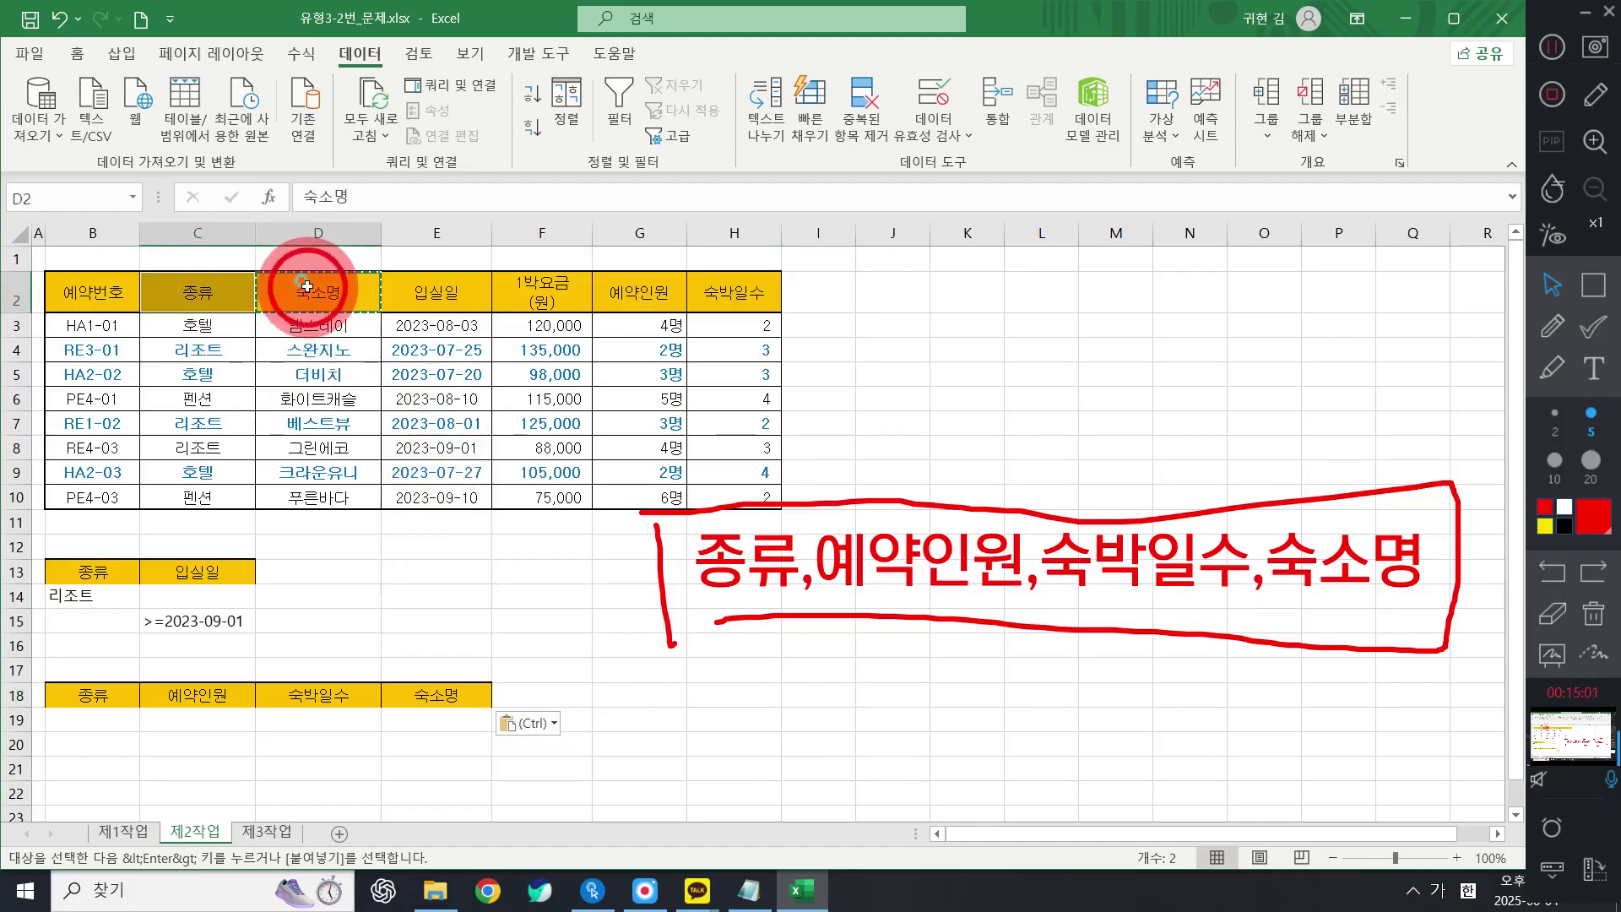
pyautogui.click(337, 397)
pyautogui.keyDown('ctrl'); pyautogui.click(201, 288); pyautogui.keyUp('ctrl')
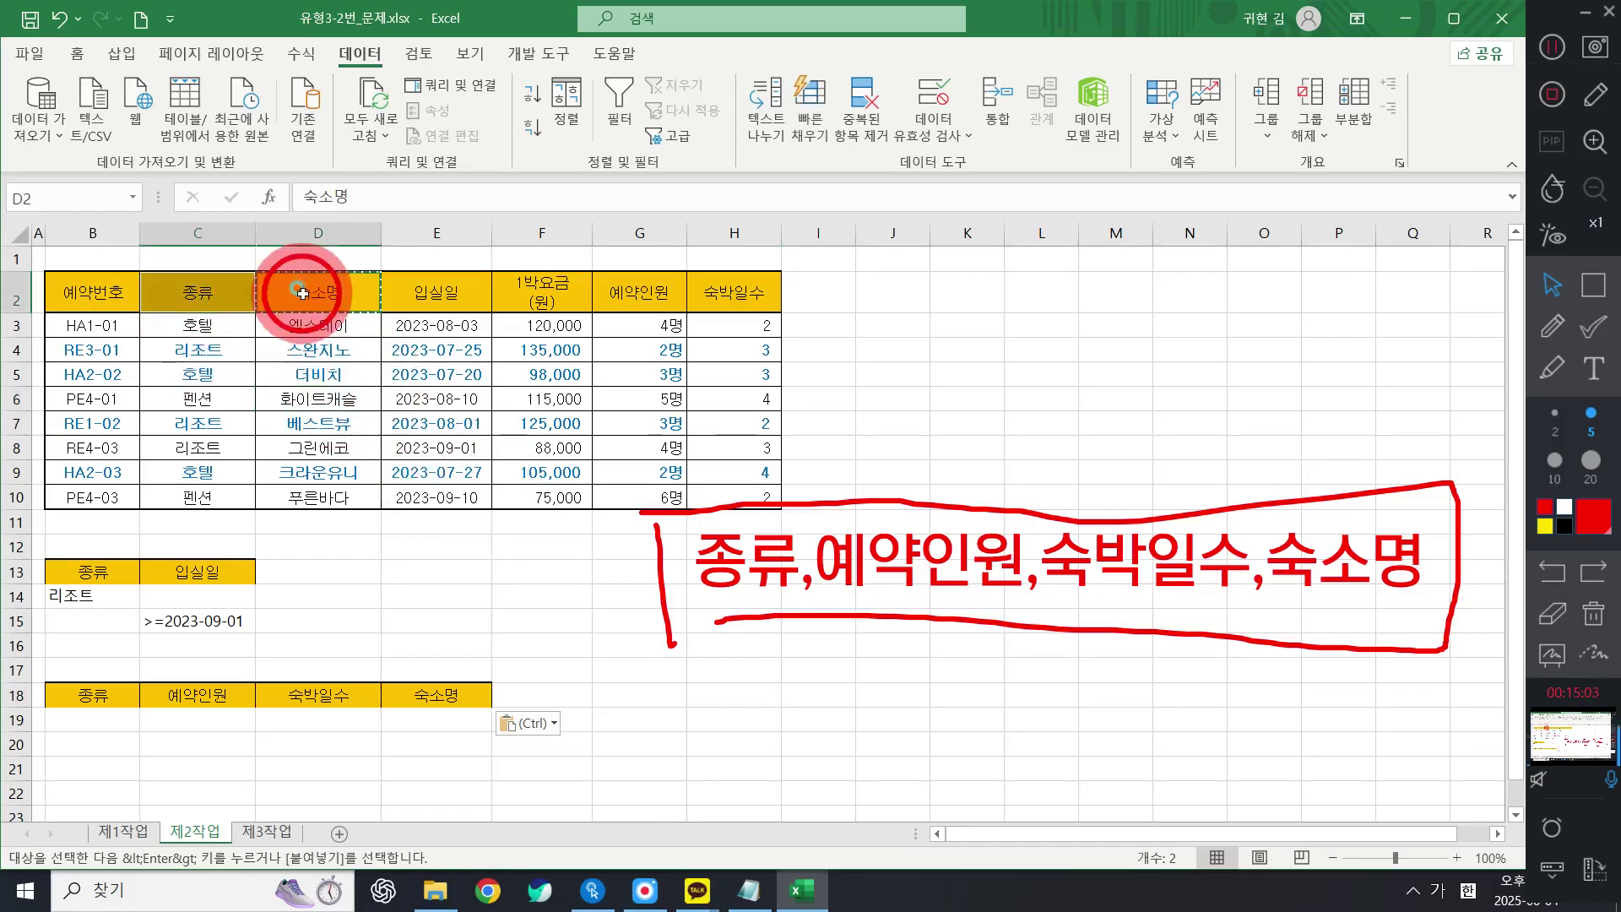
pyautogui.keyDown('ctrl'); pyautogui.click(318, 291); pyautogui.keyUp('ctrl')
pyautogui.keyDown('ctrl'); pyautogui.click(640, 291); pyautogui.keyUp('ctrl')
pyautogui.keyDown('ctrl'); pyautogui.click(734, 291); pyautogui.keyUp('ctrl')
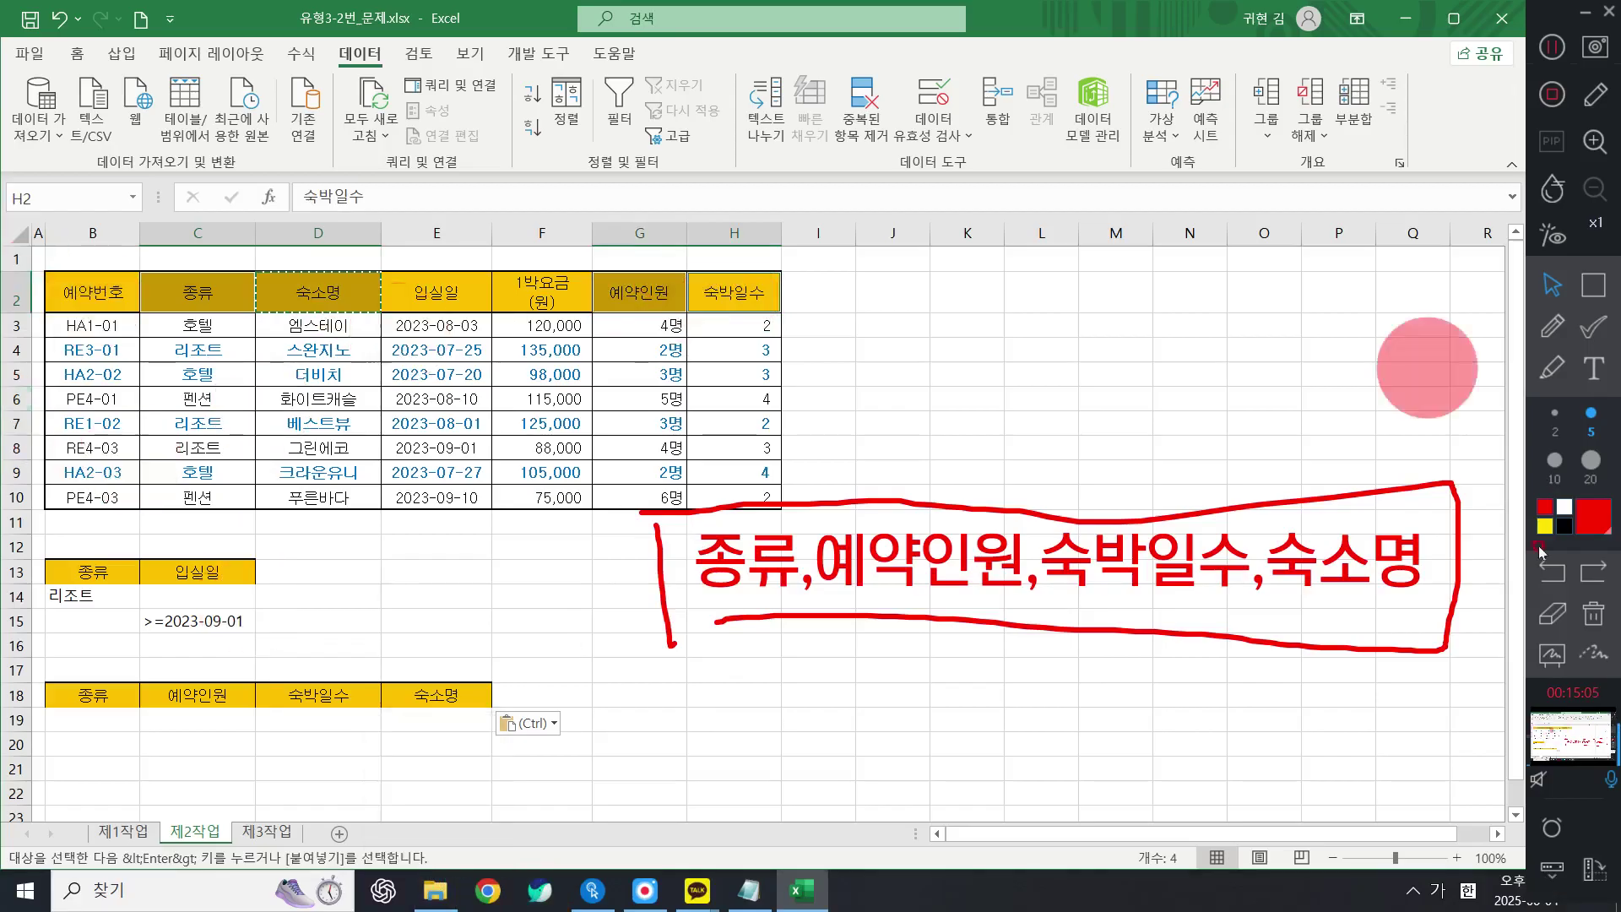
pyautogui.hotkey('ctrl', 'c')
pyautogui.moveTo(67, 758); pyautogui.dragTo(71, 752)
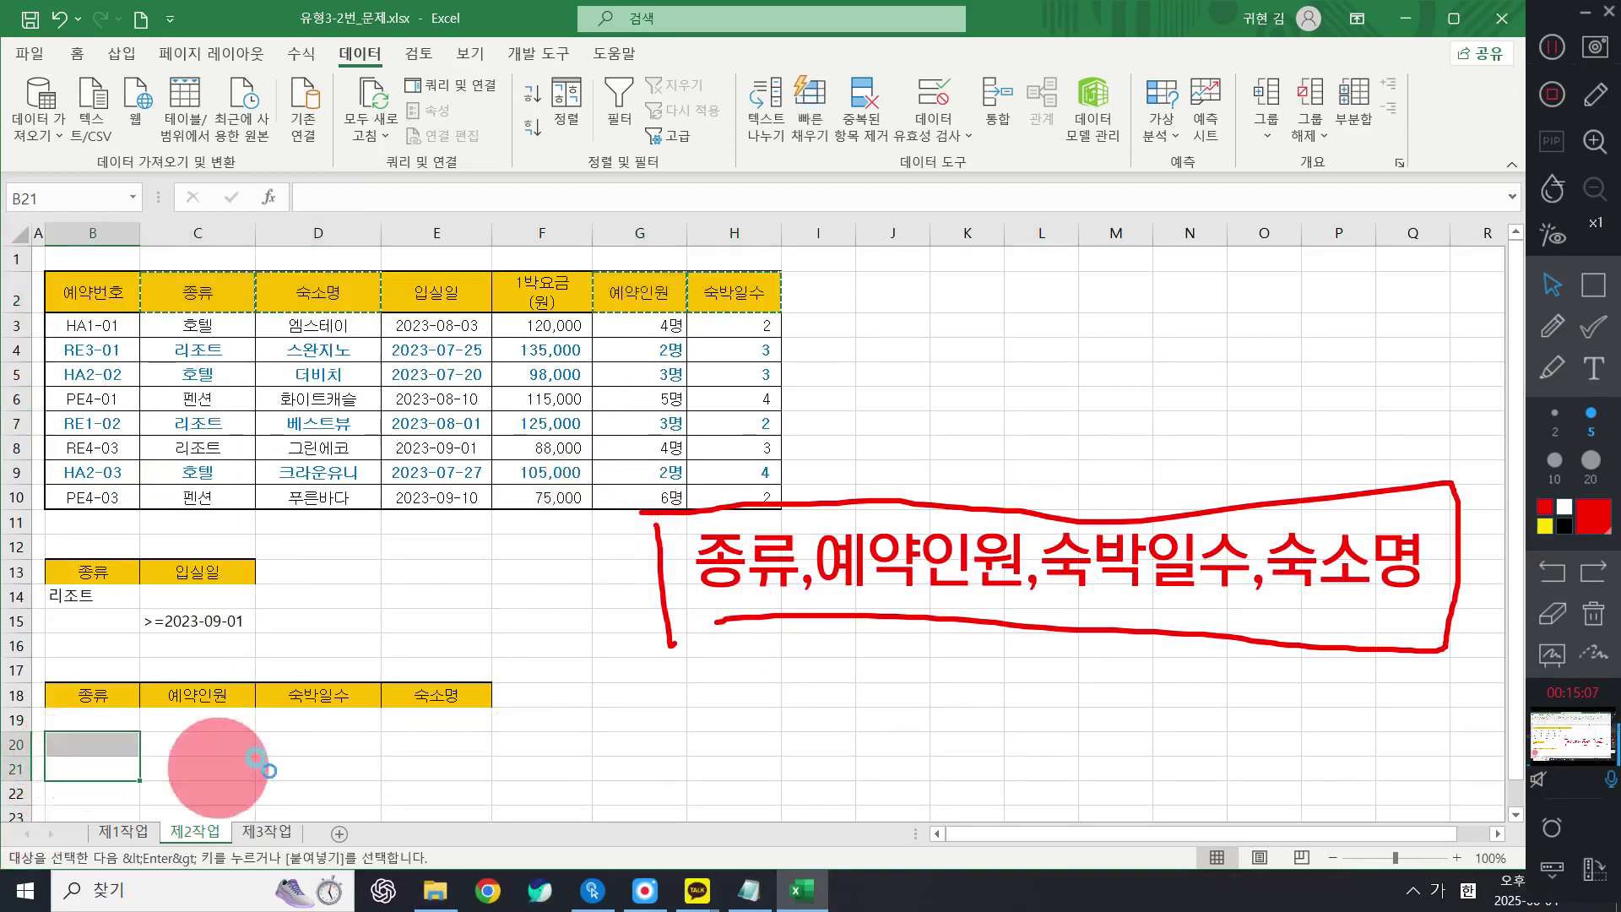
pyautogui.hotkey('ctrl', 'v')
pyautogui.hotkey('ctrl', 'z')
pyautogui.click(76, 740)
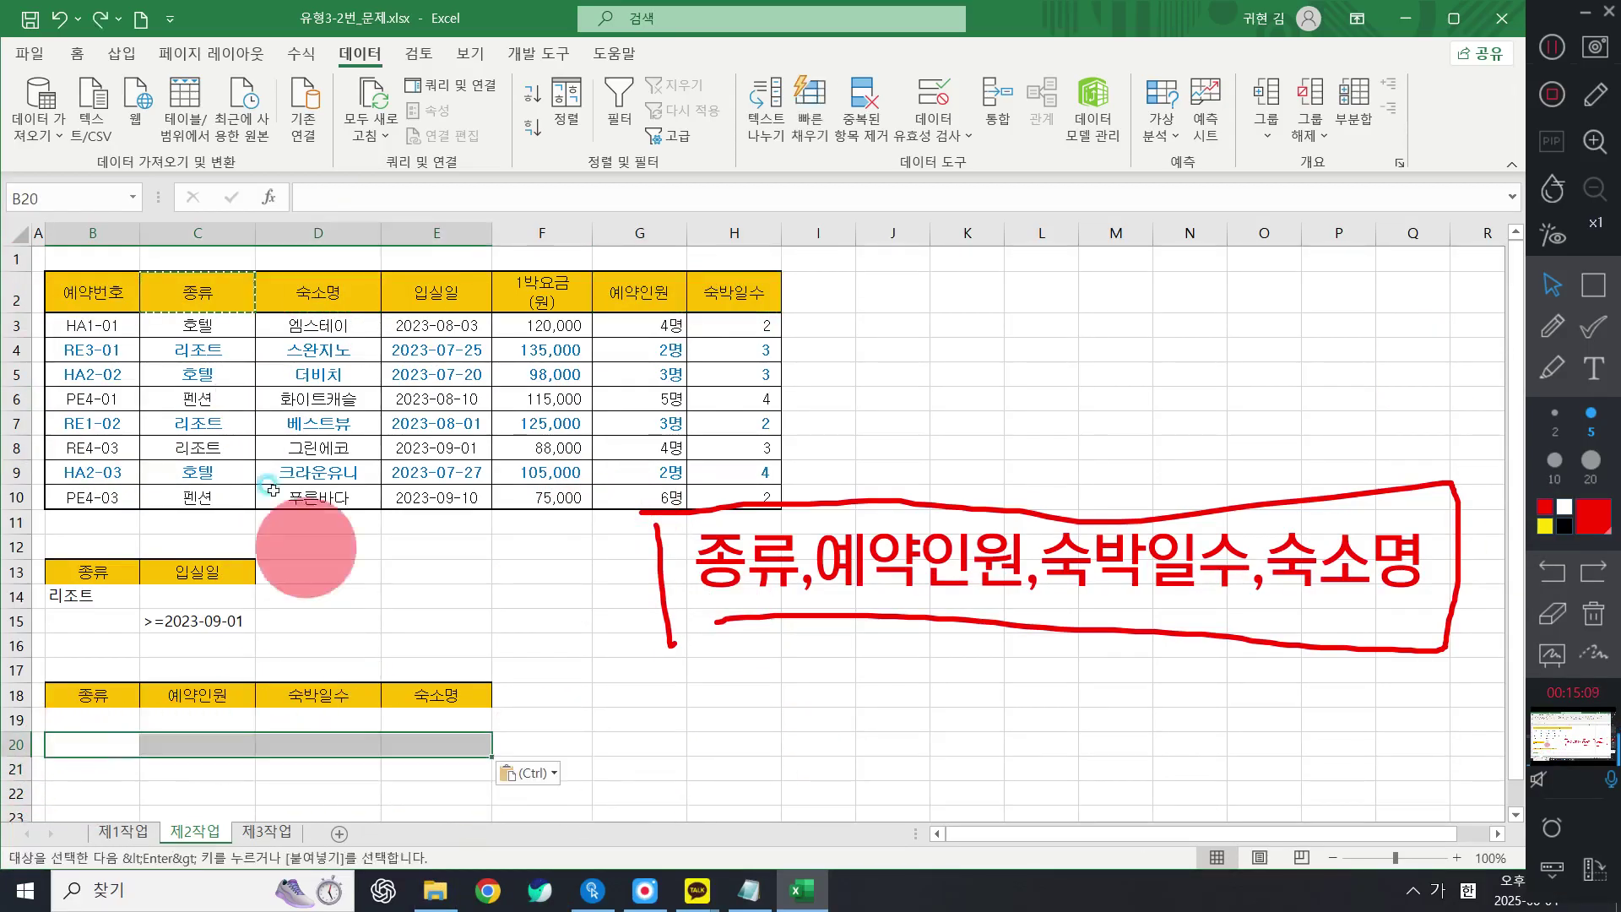
pyautogui.hotkey('ctrl', 'v')
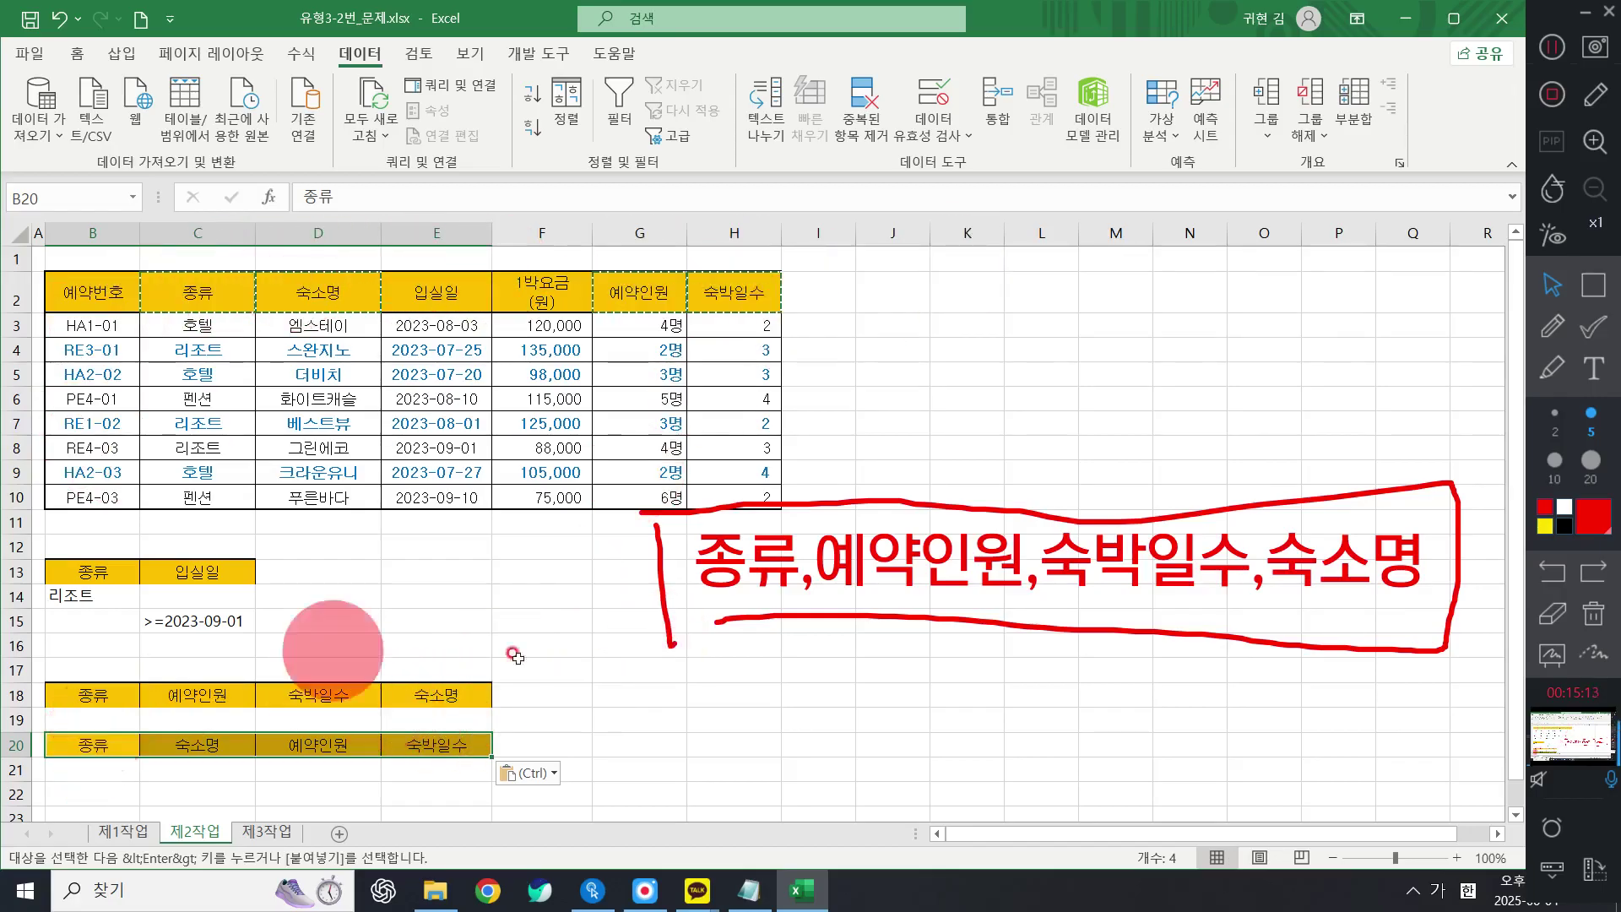
# Step: Delete row 20 with the pasted header copies
pyautogui.click(15, 745)
pyautogui.rightClick(16, 745)
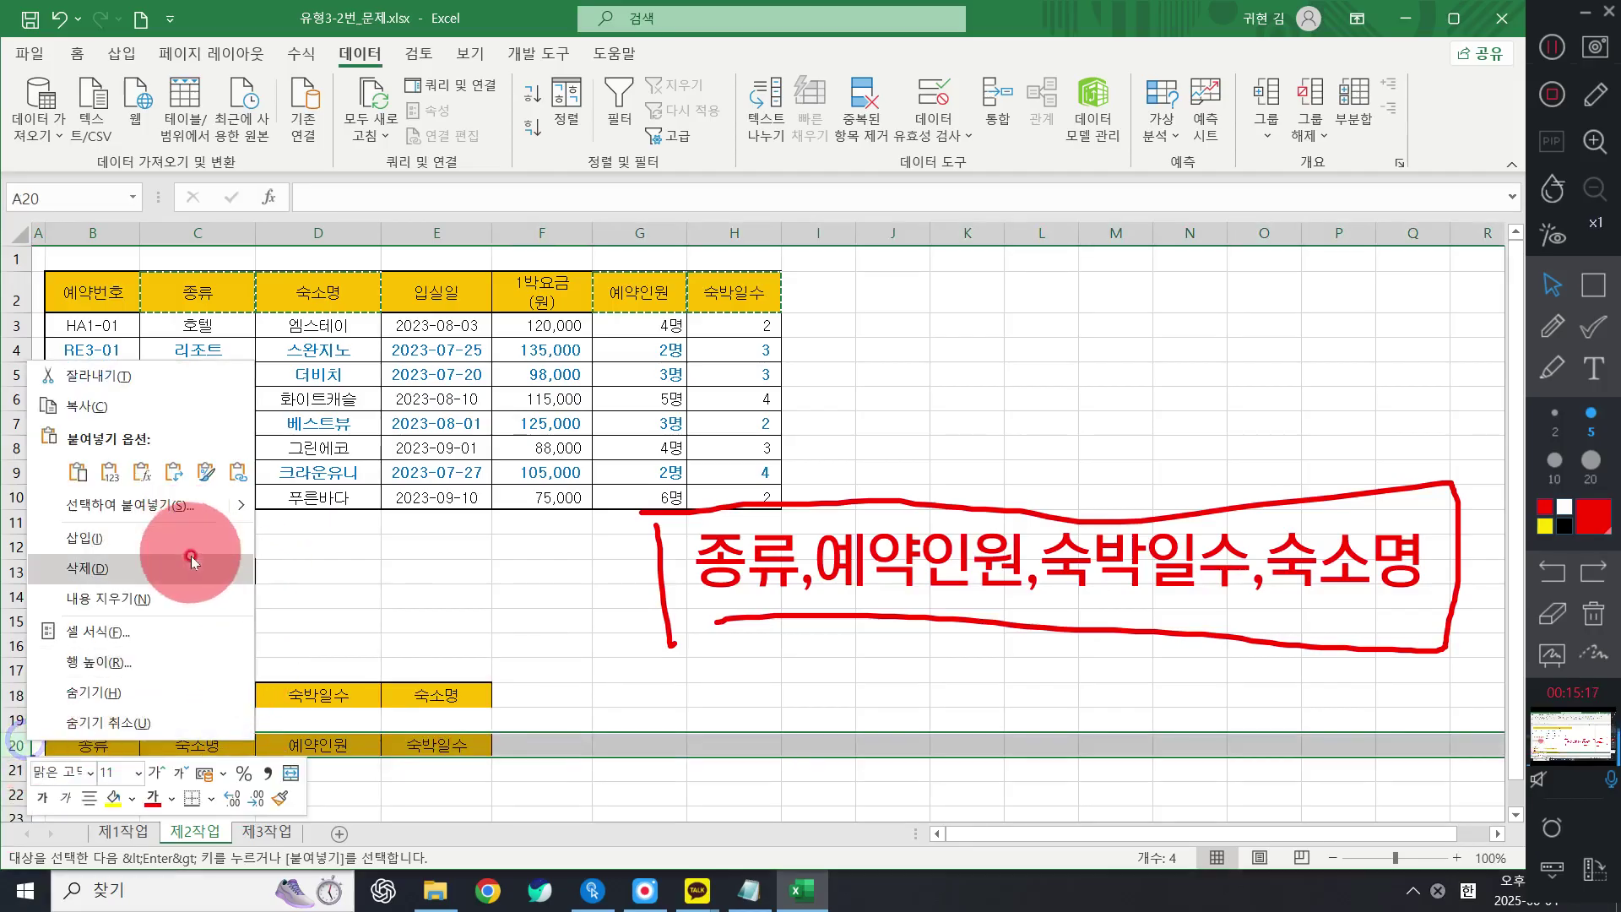
pyautogui.click(87, 568)
pyautogui.click(530, 645)
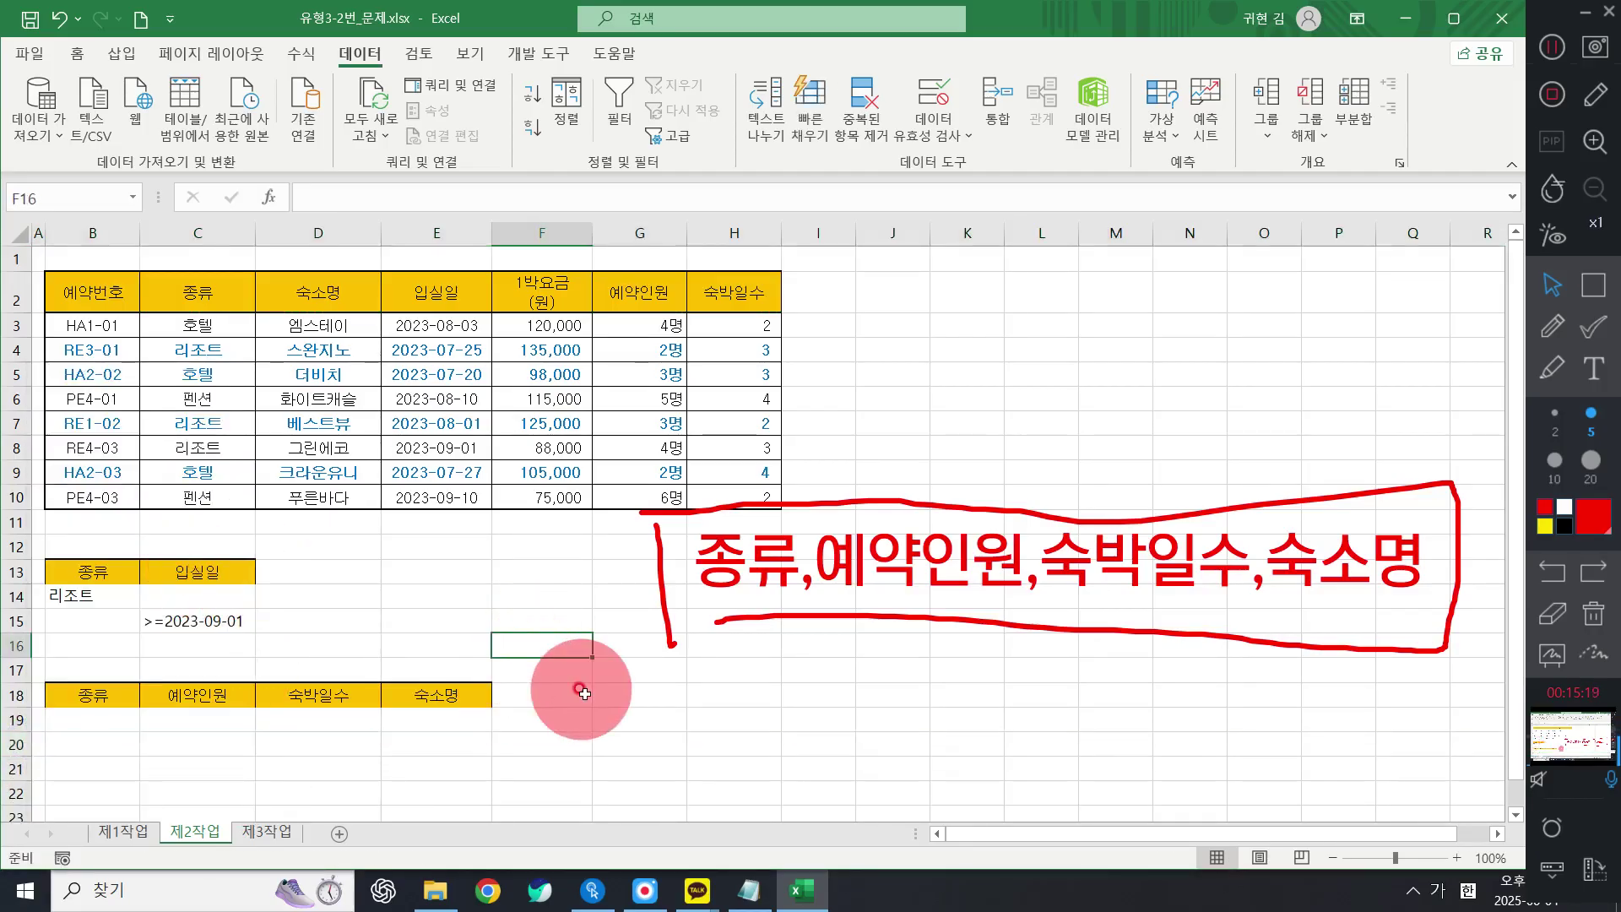
# Step: Copy the headers together, selecting them in the order 종류, 예약인원, 숙박일수, 숙소명, and paste them at B21
pyautogui.click(232, 291)
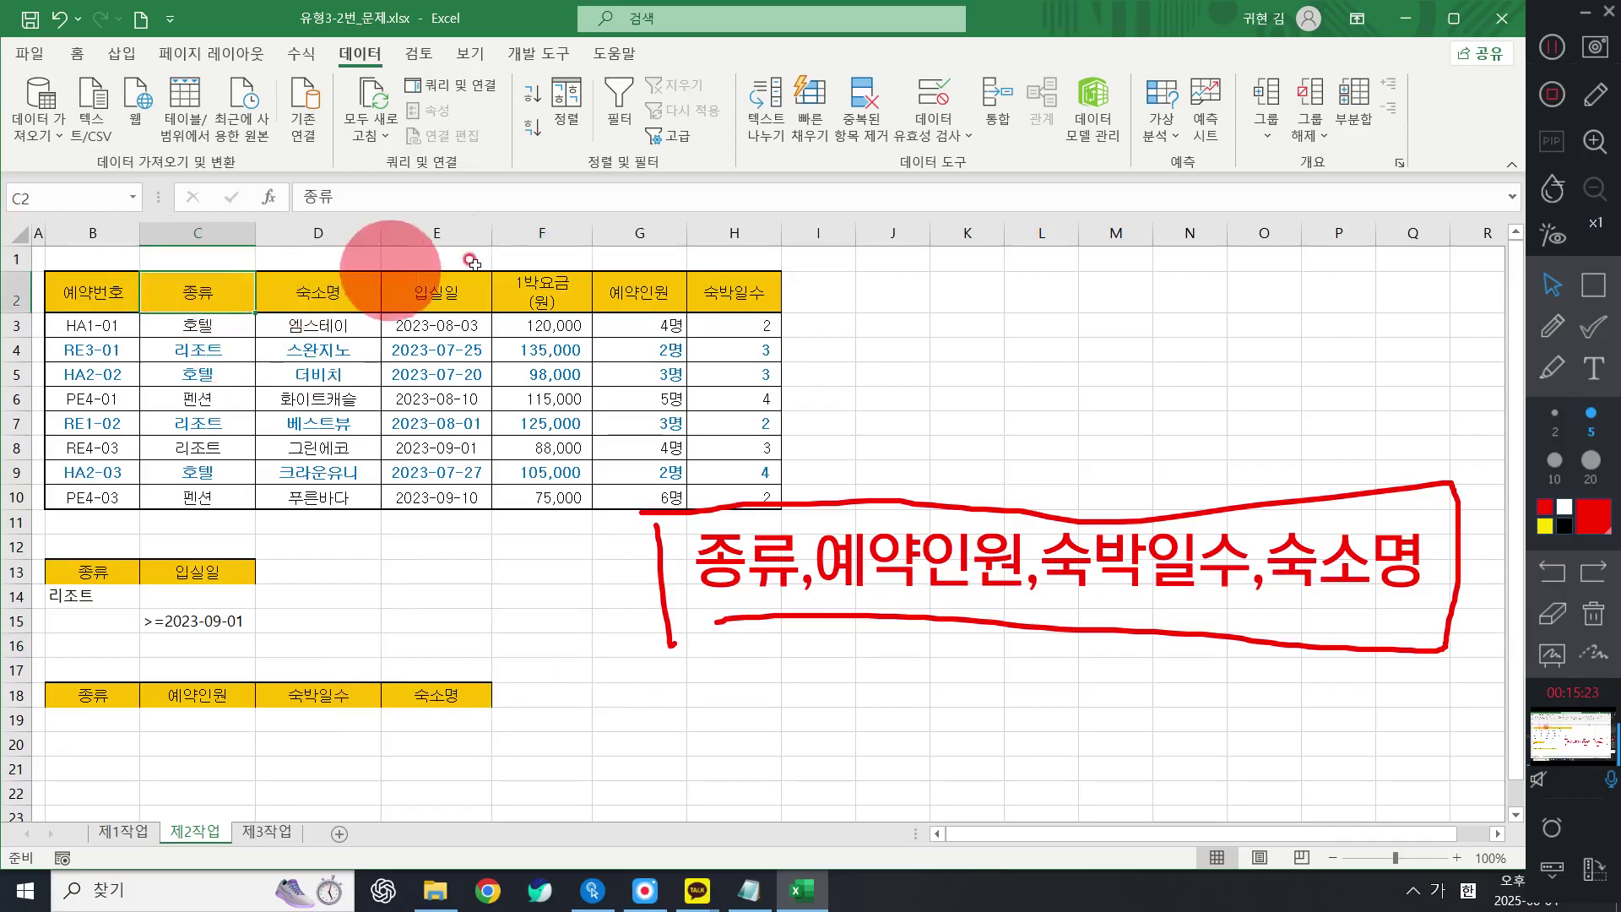
pyautogui.keyDown('ctrl'); pyautogui.click(661, 295); pyautogui.keyUp('ctrl')
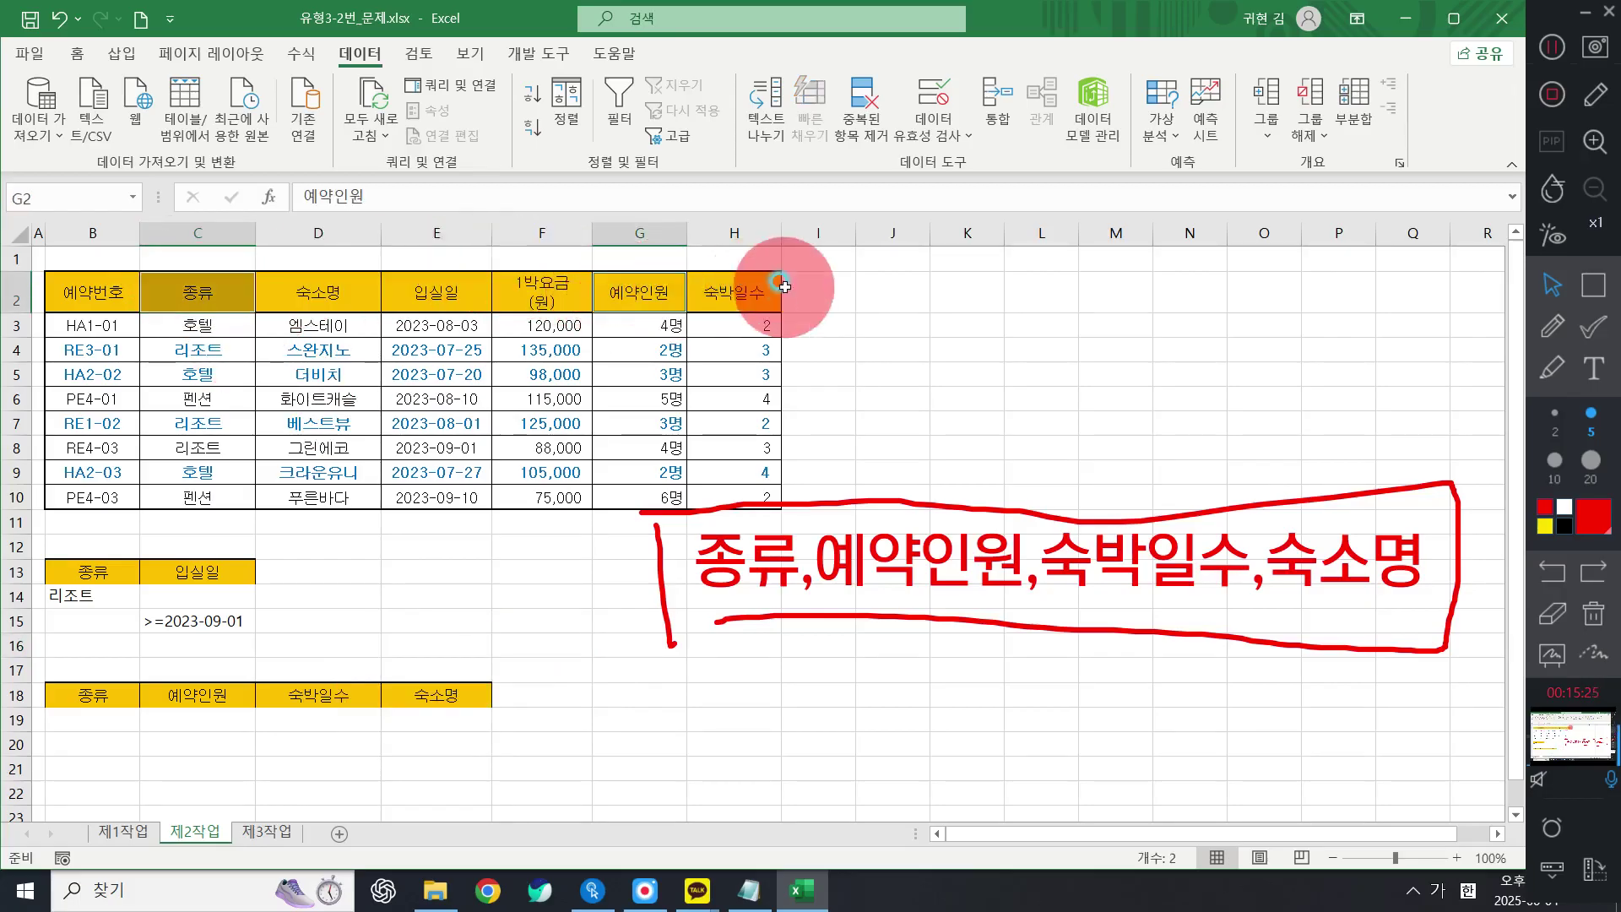
pyautogui.keyDown('ctrl'); pyautogui.click(758, 291); pyautogui.keyUp('ctrl')
pyautogui.keyDown('ctrl'); pyautogui.click(352, 294); pyautogui.keyUp('ctrl')
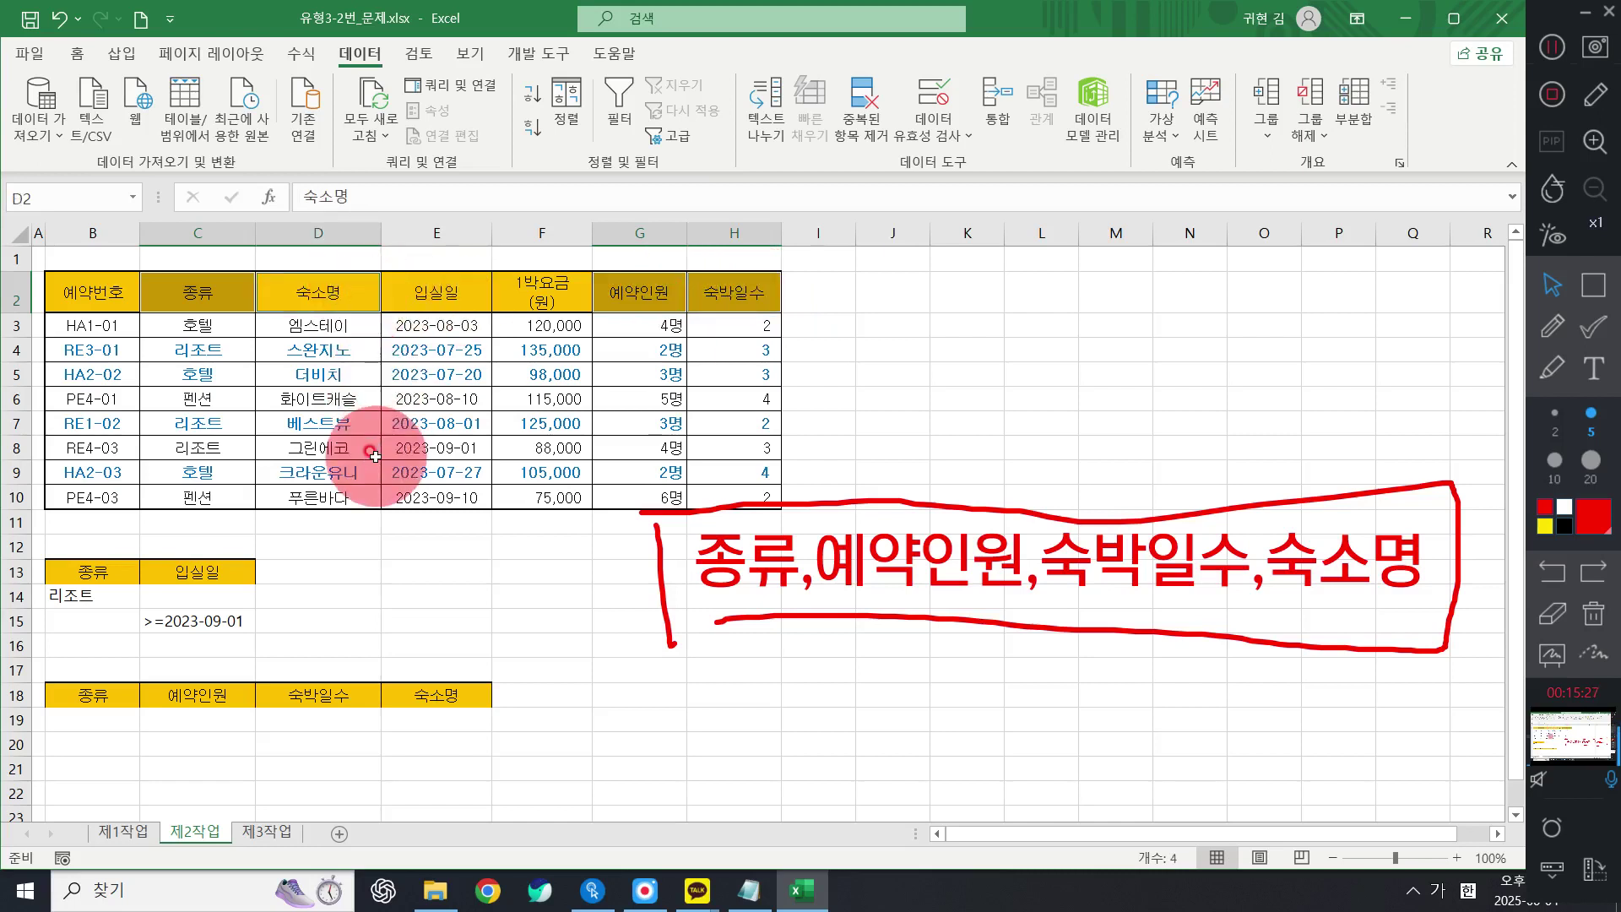
pyautogui.hotkey('ctrl', 'c')
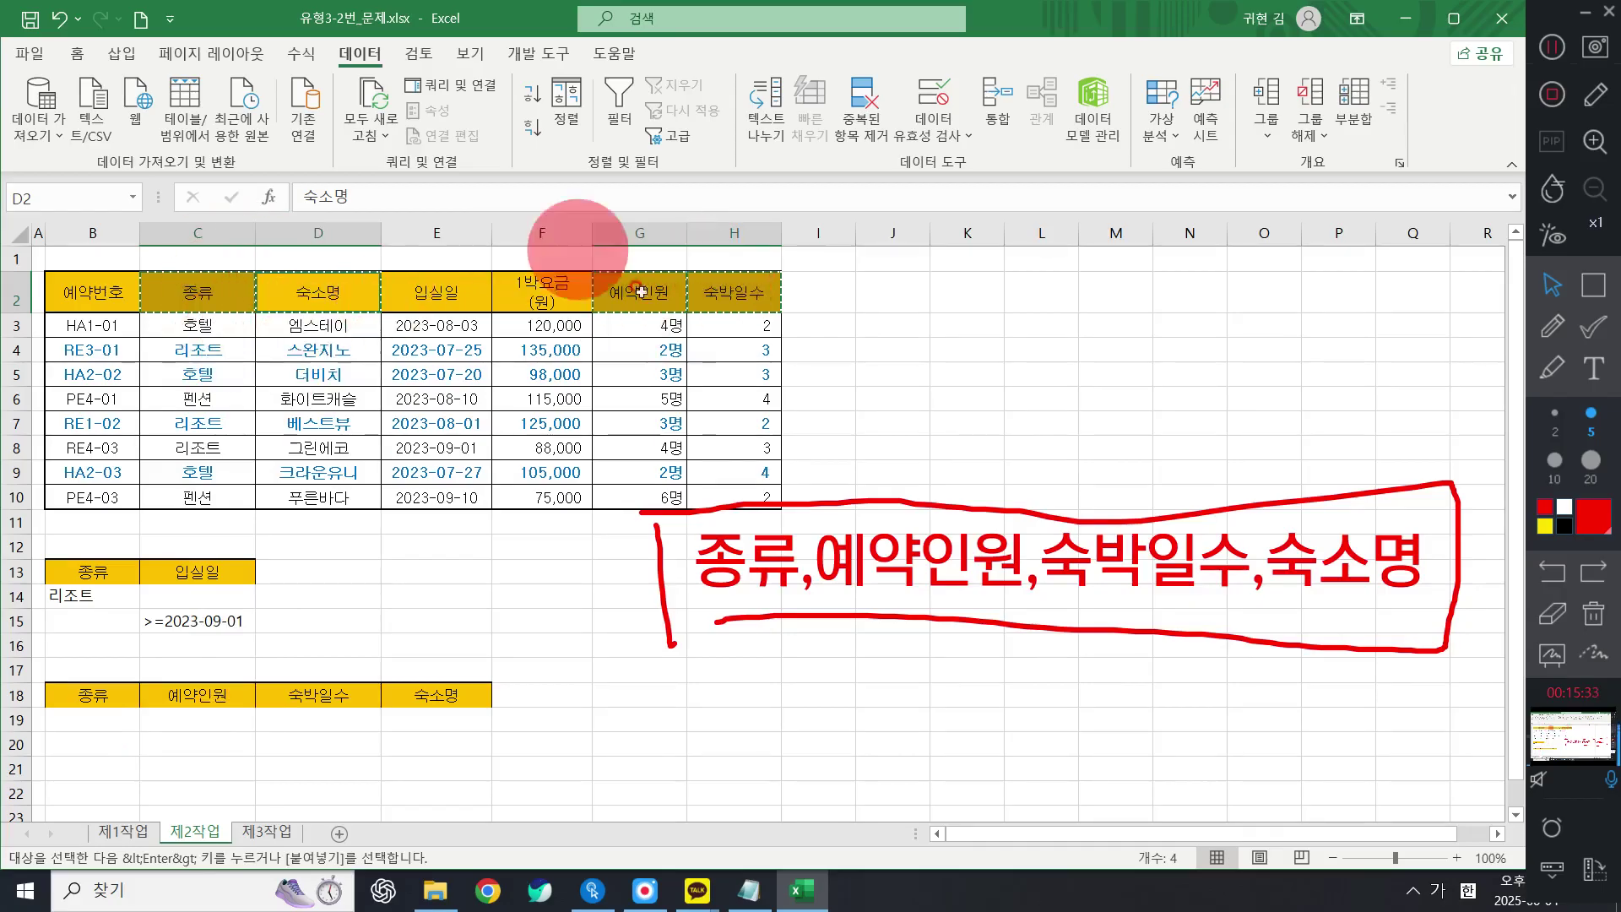
pyautogui.click(117, 769)
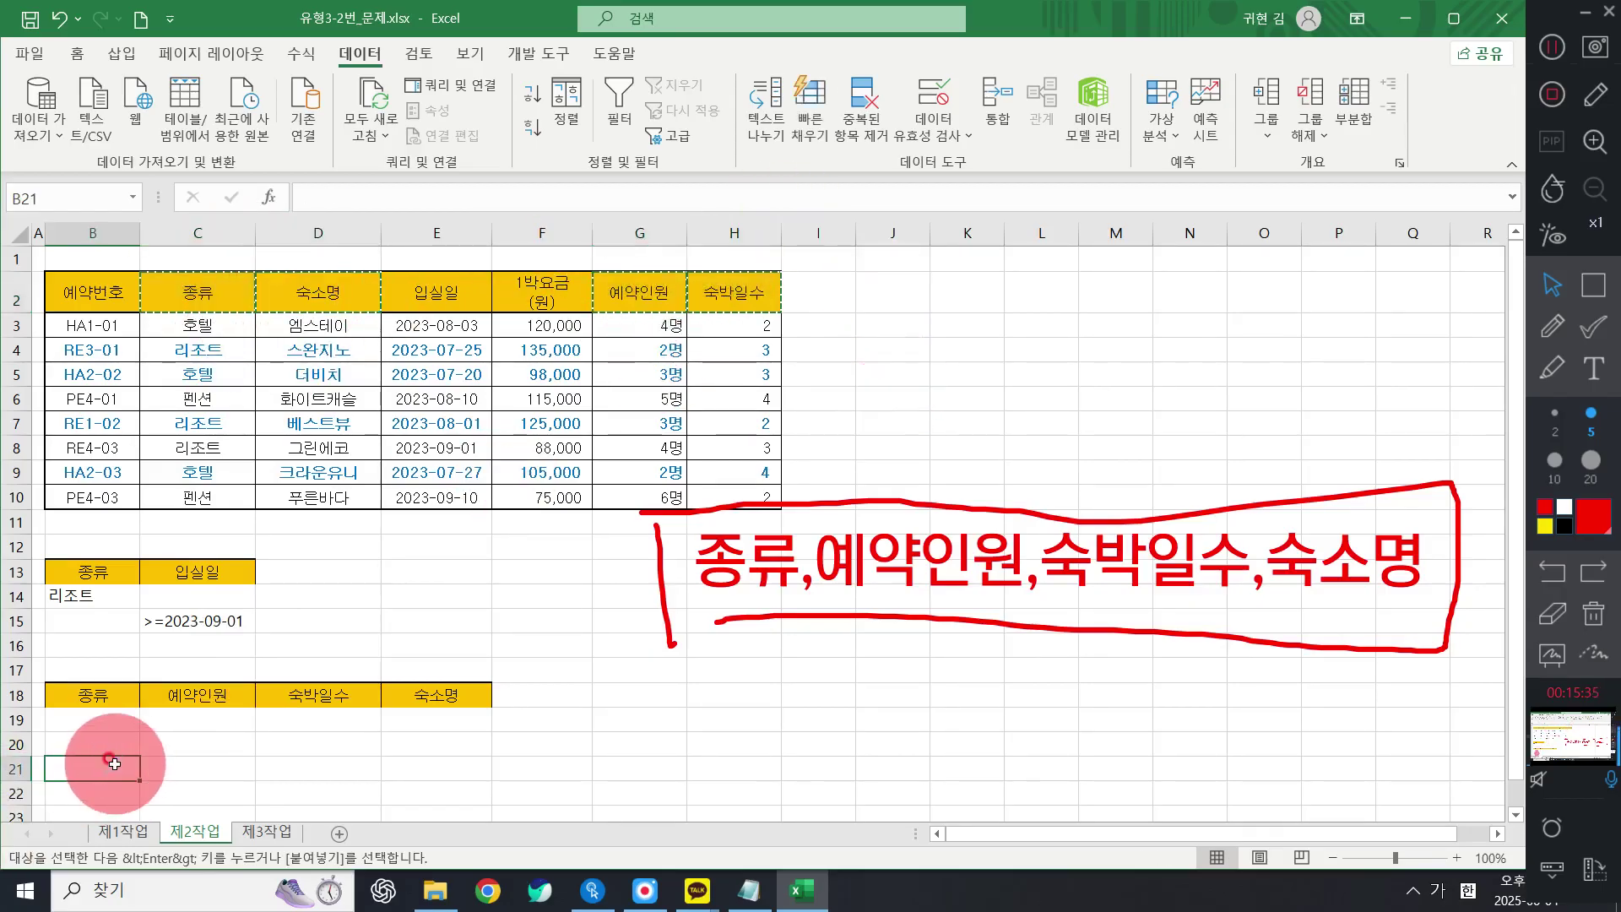
pyautogui.hotkey('ctrl', 'v')
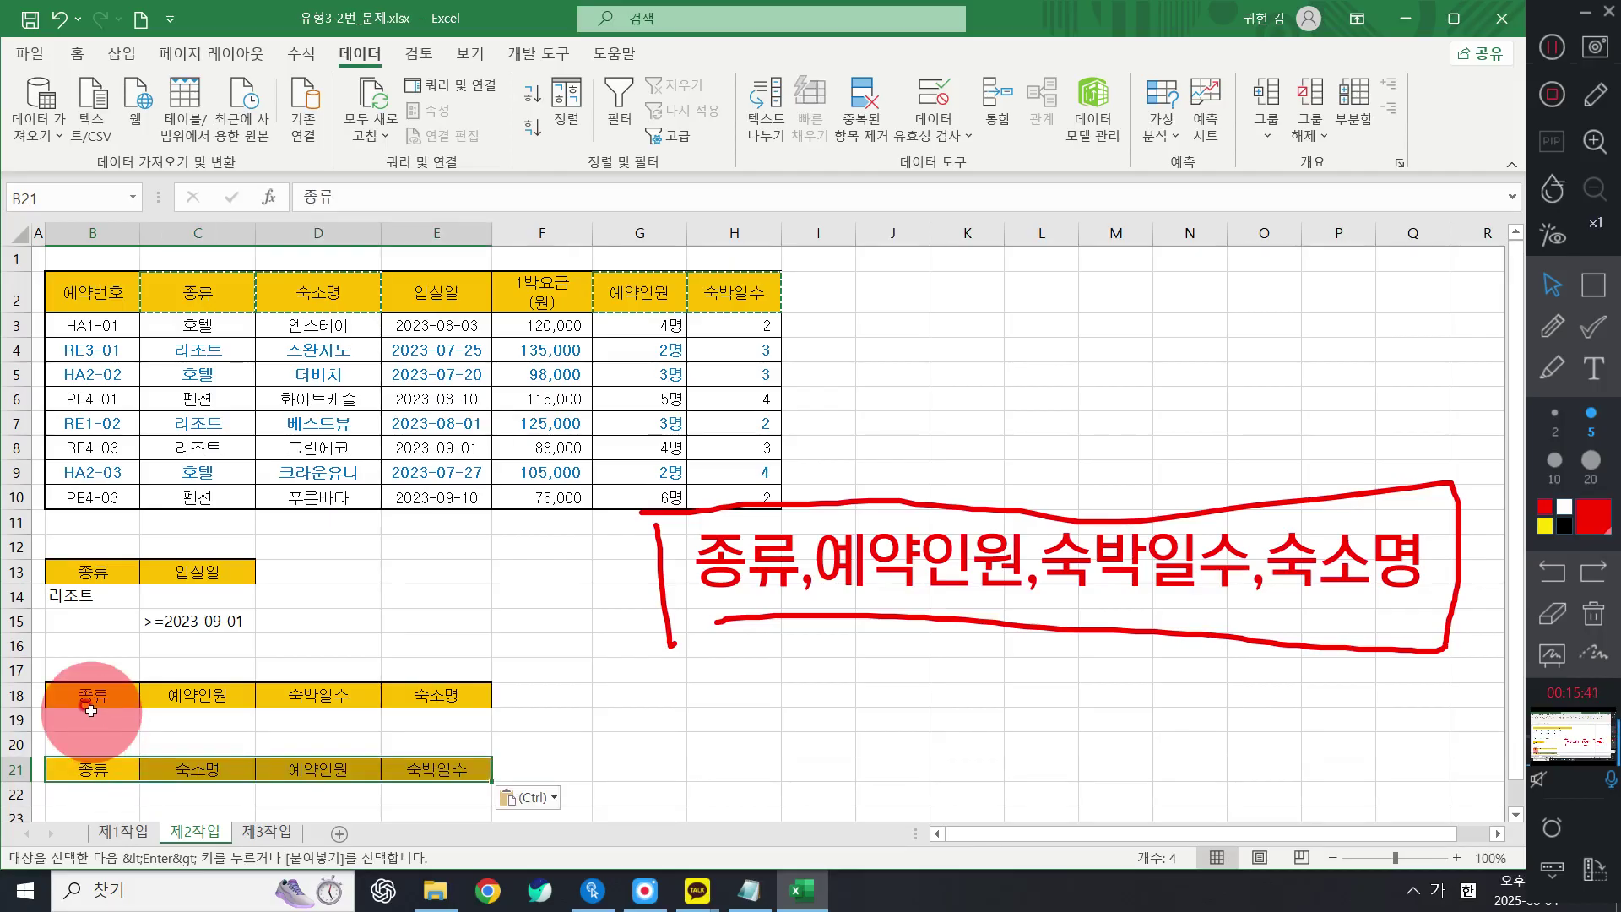
pyautogui.click(178, 793)
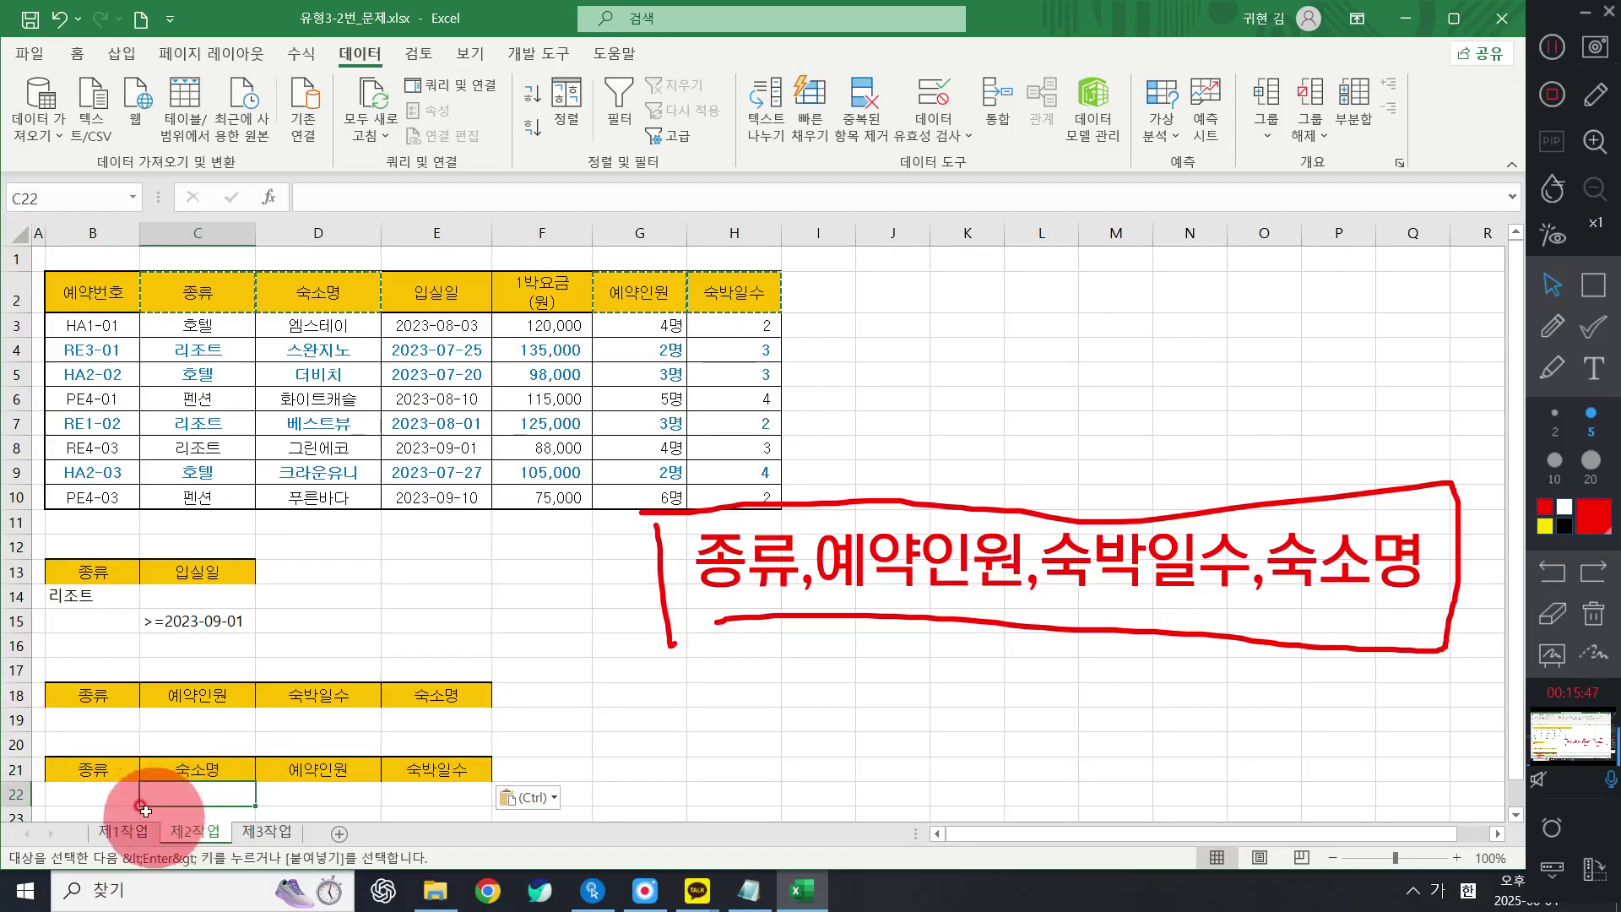
# Step: Delete row 21 with the second set of pasted headers
pyautogui.click(7, 775)
pyautogui.rightClick(15, 774)
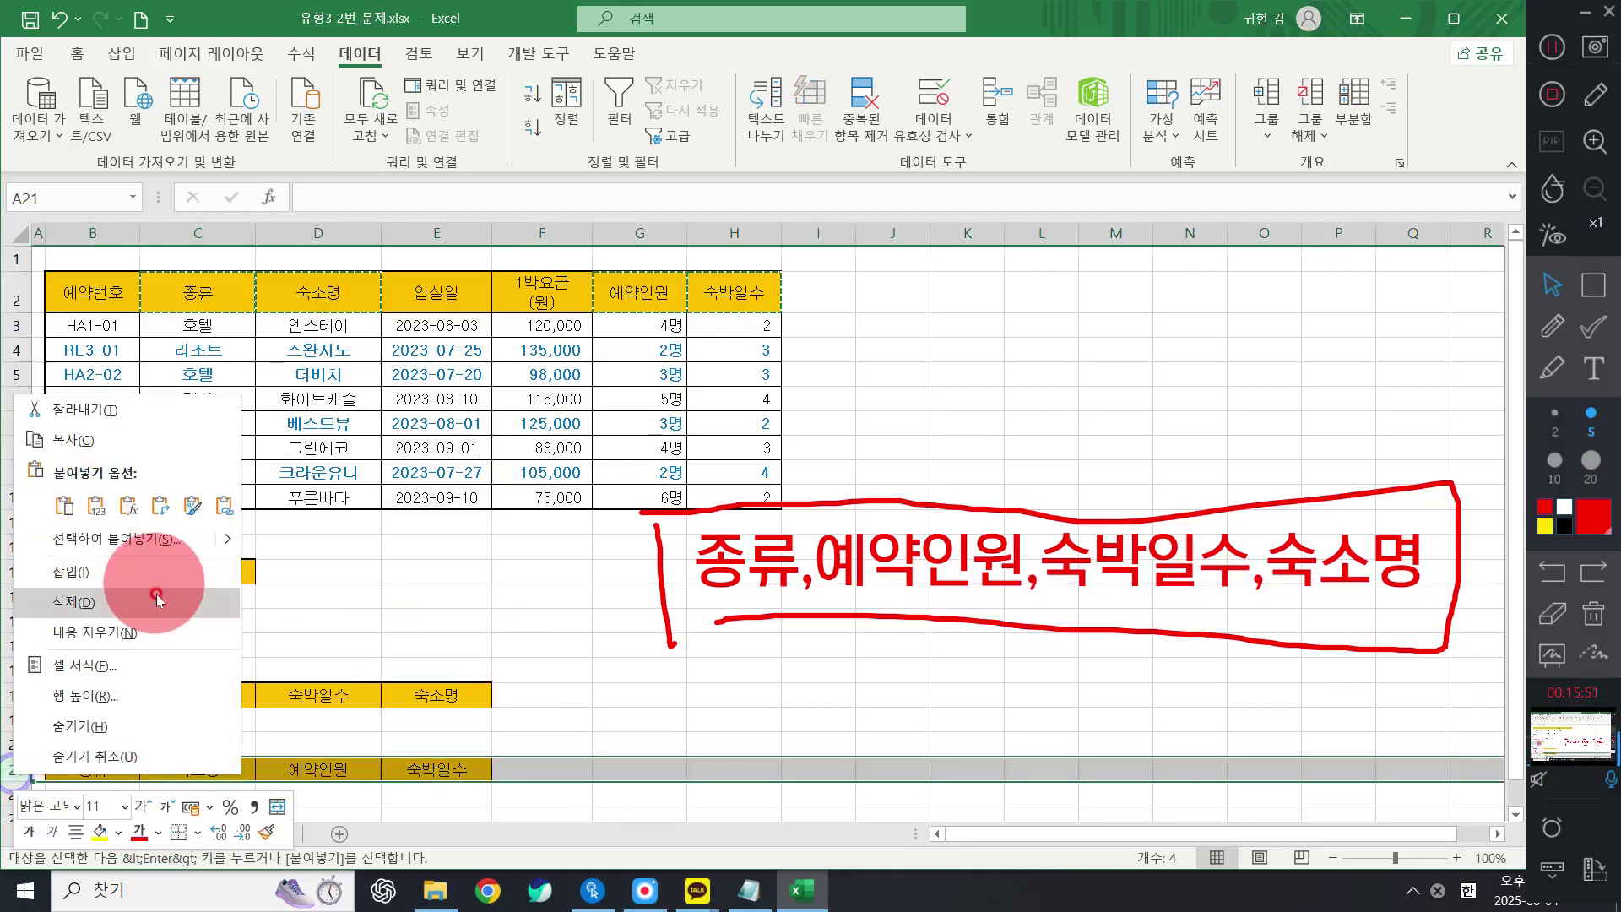
pyautogui.click(155, 597)
pyautogui.click(545, 690)
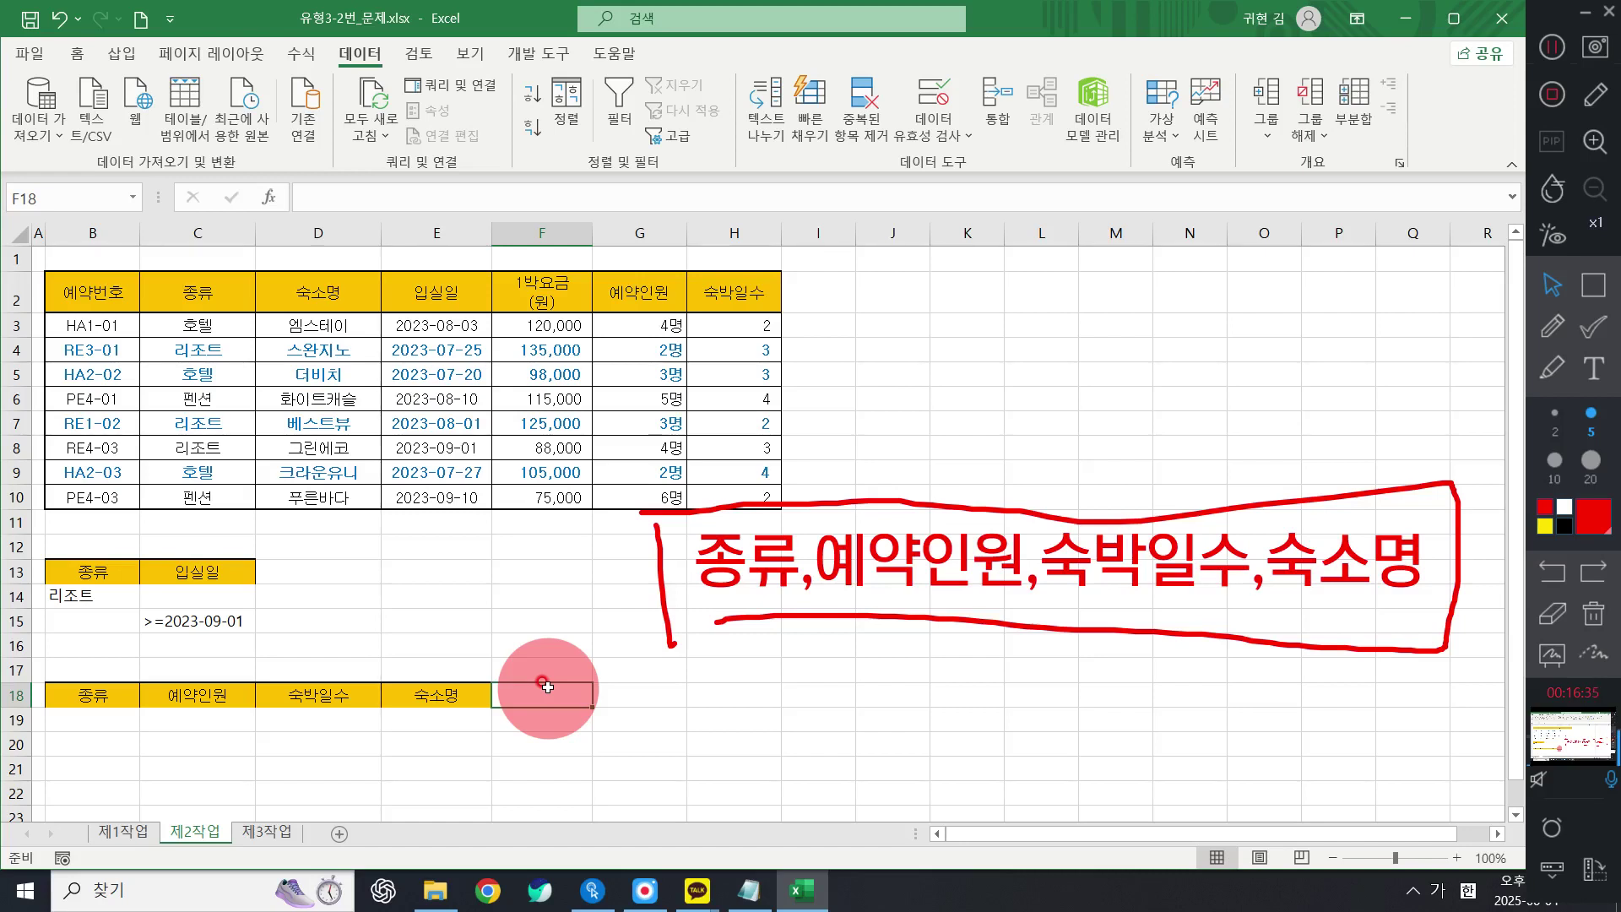
# Step: Select the data table B2:H10 and clear the boxed red text note from the screen
pyautogui.moveTo(93, 291)
pyautogui.mouseDown()
pyautogui.moveTo(724, 470)
pyautogui.moveTo(821, 516)
pyautogui.mouseUp()
pyautogui.click(1568, 600)
pyautogui.click(1588, 625)
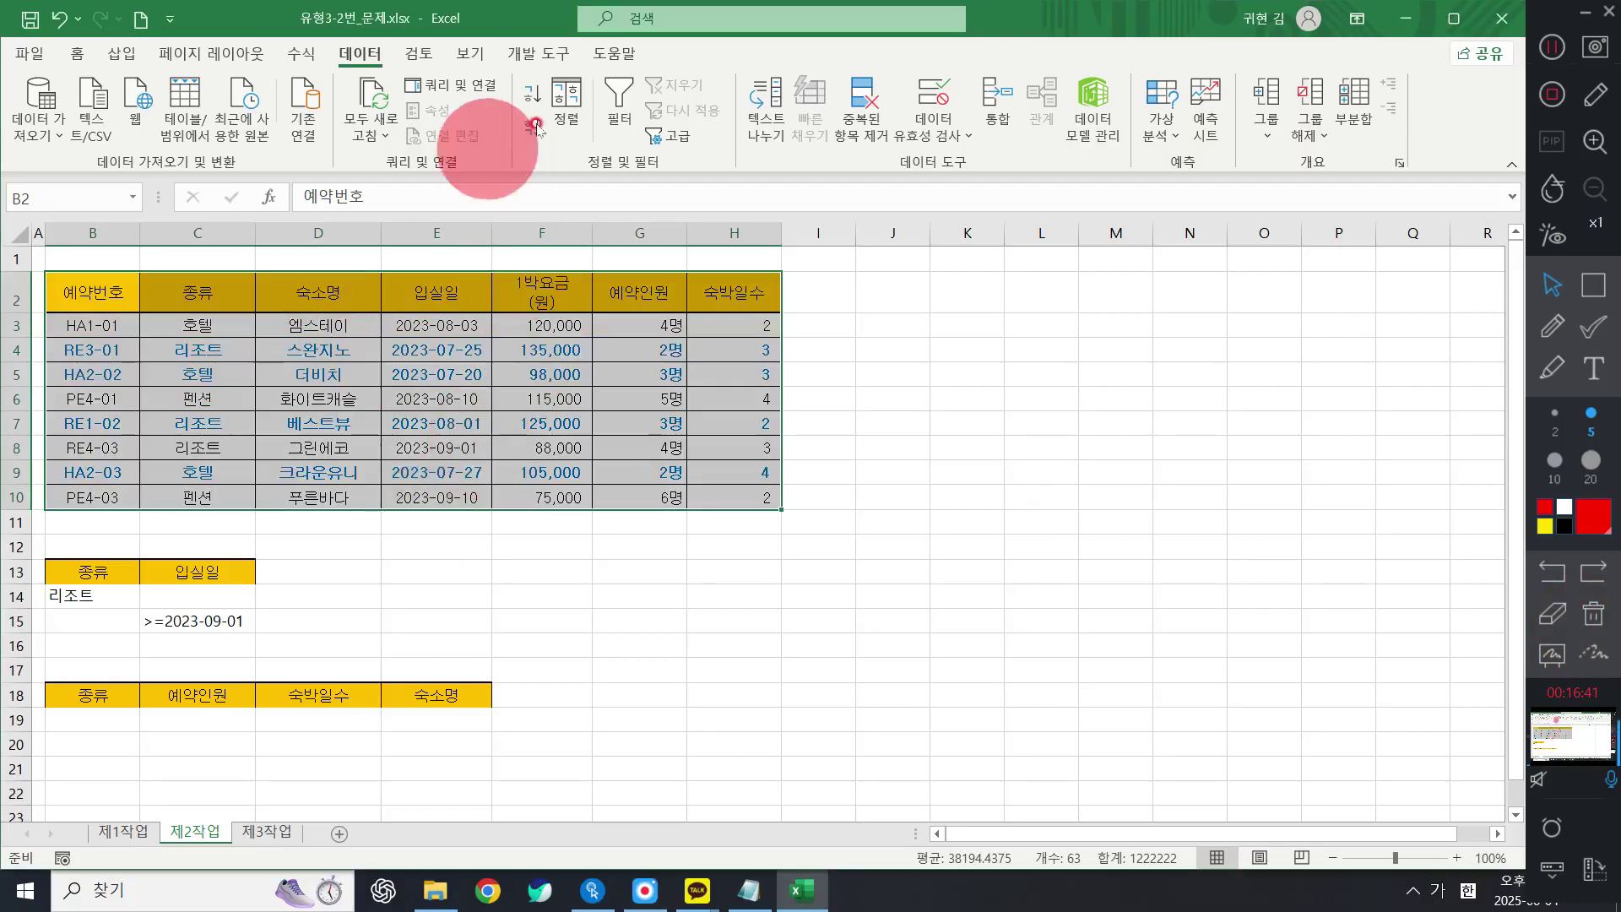
# Step: Run an advanced filter on B2:H10 with criteria range B13:C15, copying the results to the headers in B18:E18
pyautogui.click(663, 135)
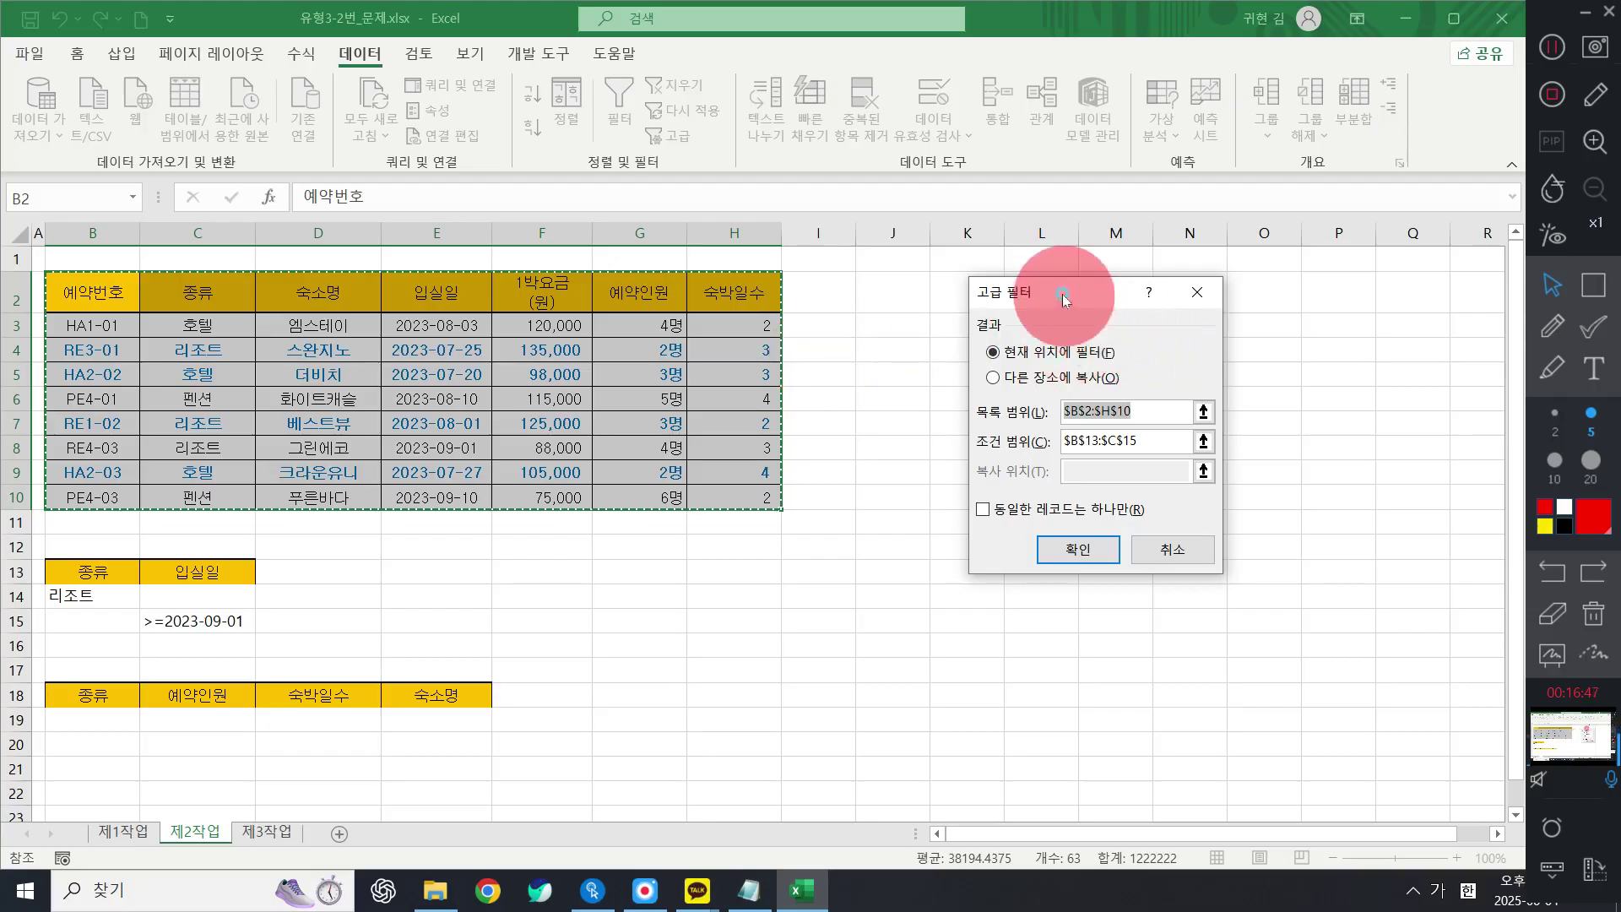
pyautogui.moveTo(1081, 291); pyautogui.dragTo(982, 277)
pyautogui.click(937, 369)
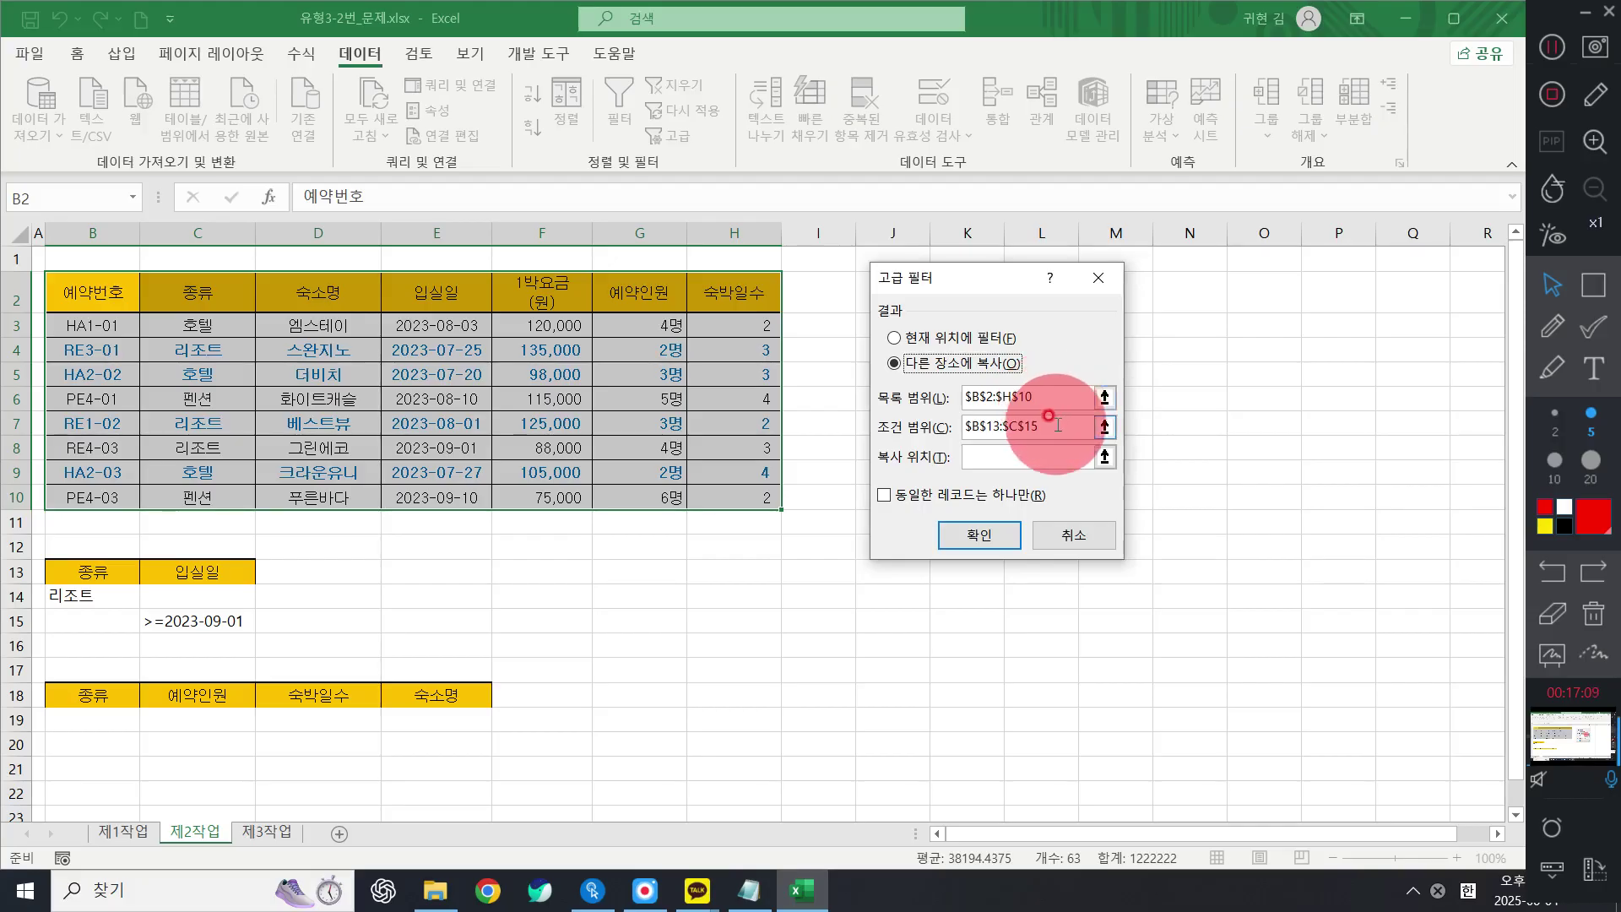
pyautogui.click(992, 462)
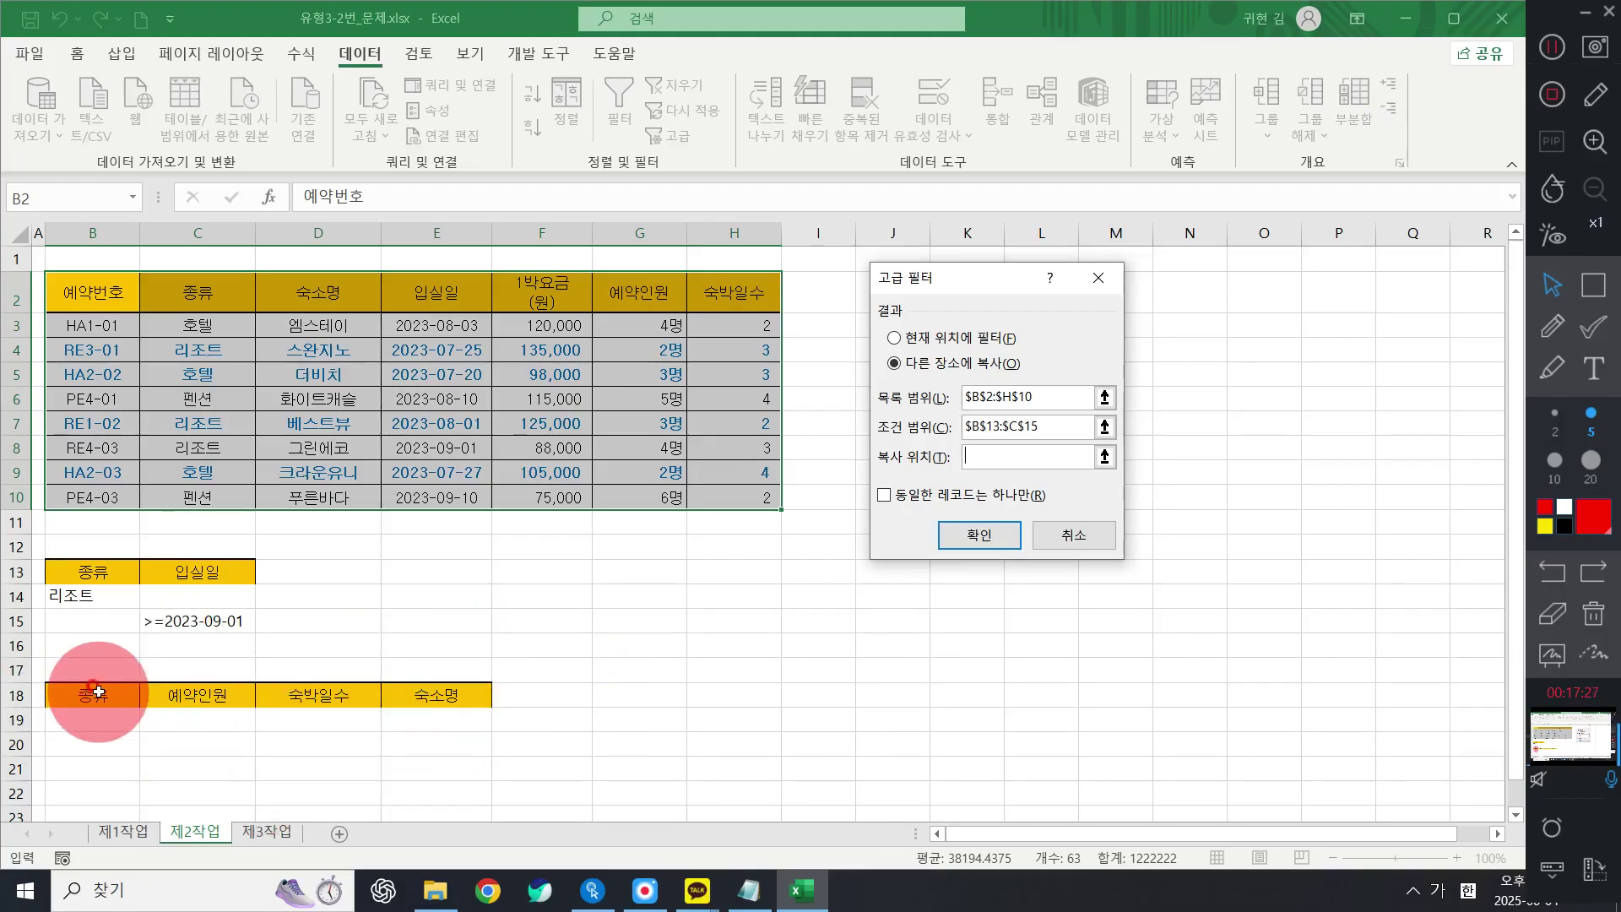
pyautogui.moveTo(98, 692); pyautogui.dragTo(433, 697)
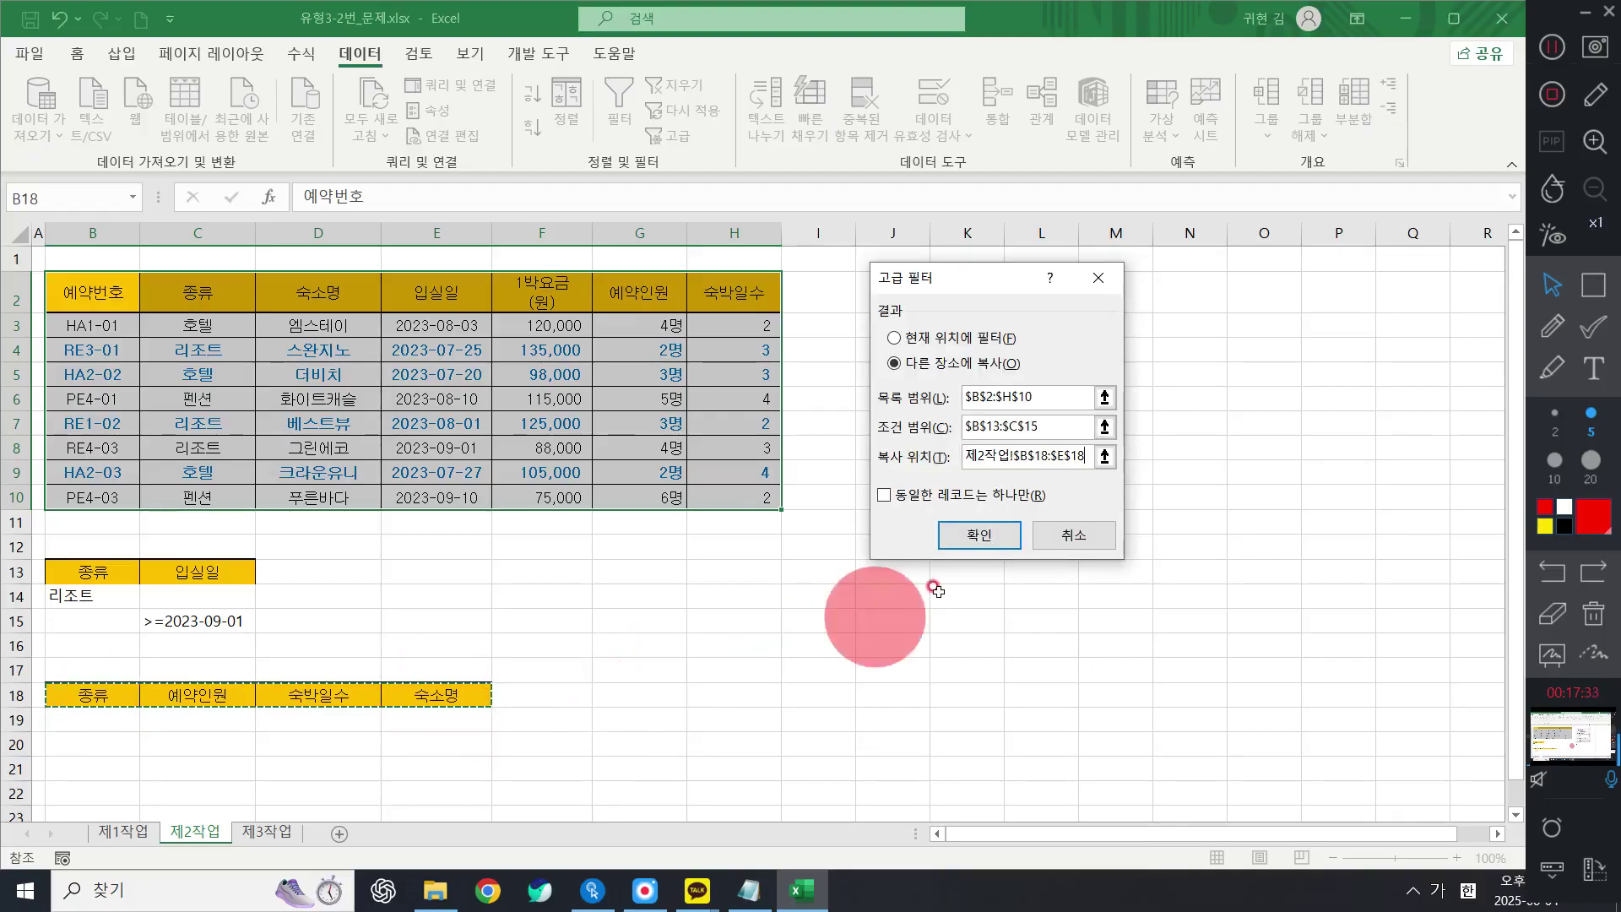
pyautogui.click(979, 534)
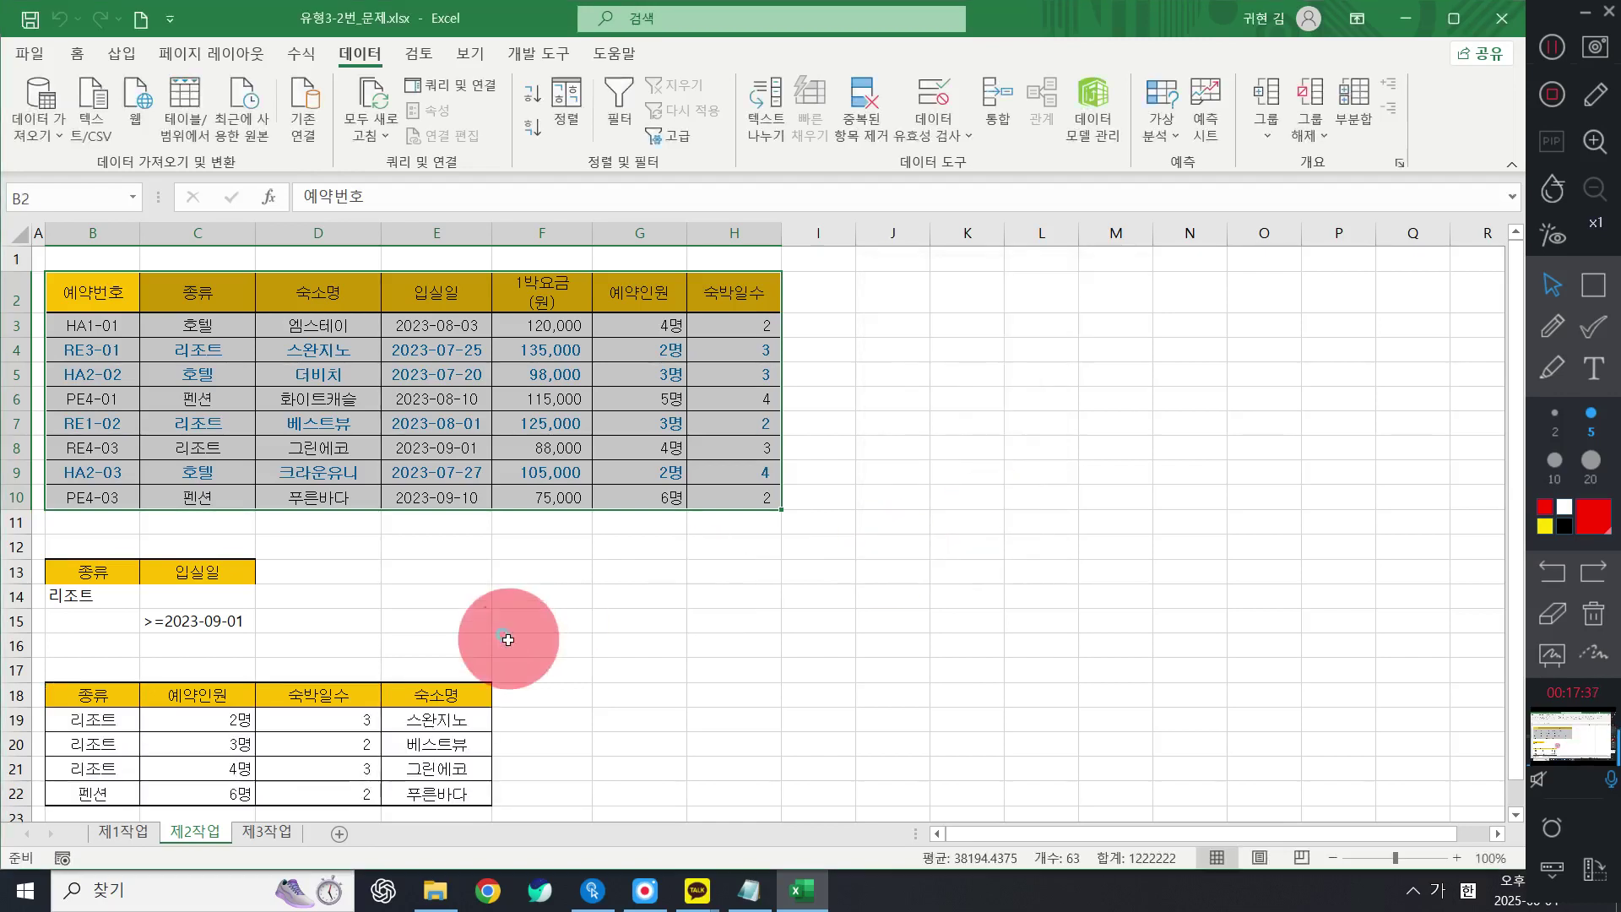
pyautogui.click(506, 639)
pyautogui.click(798, 517)
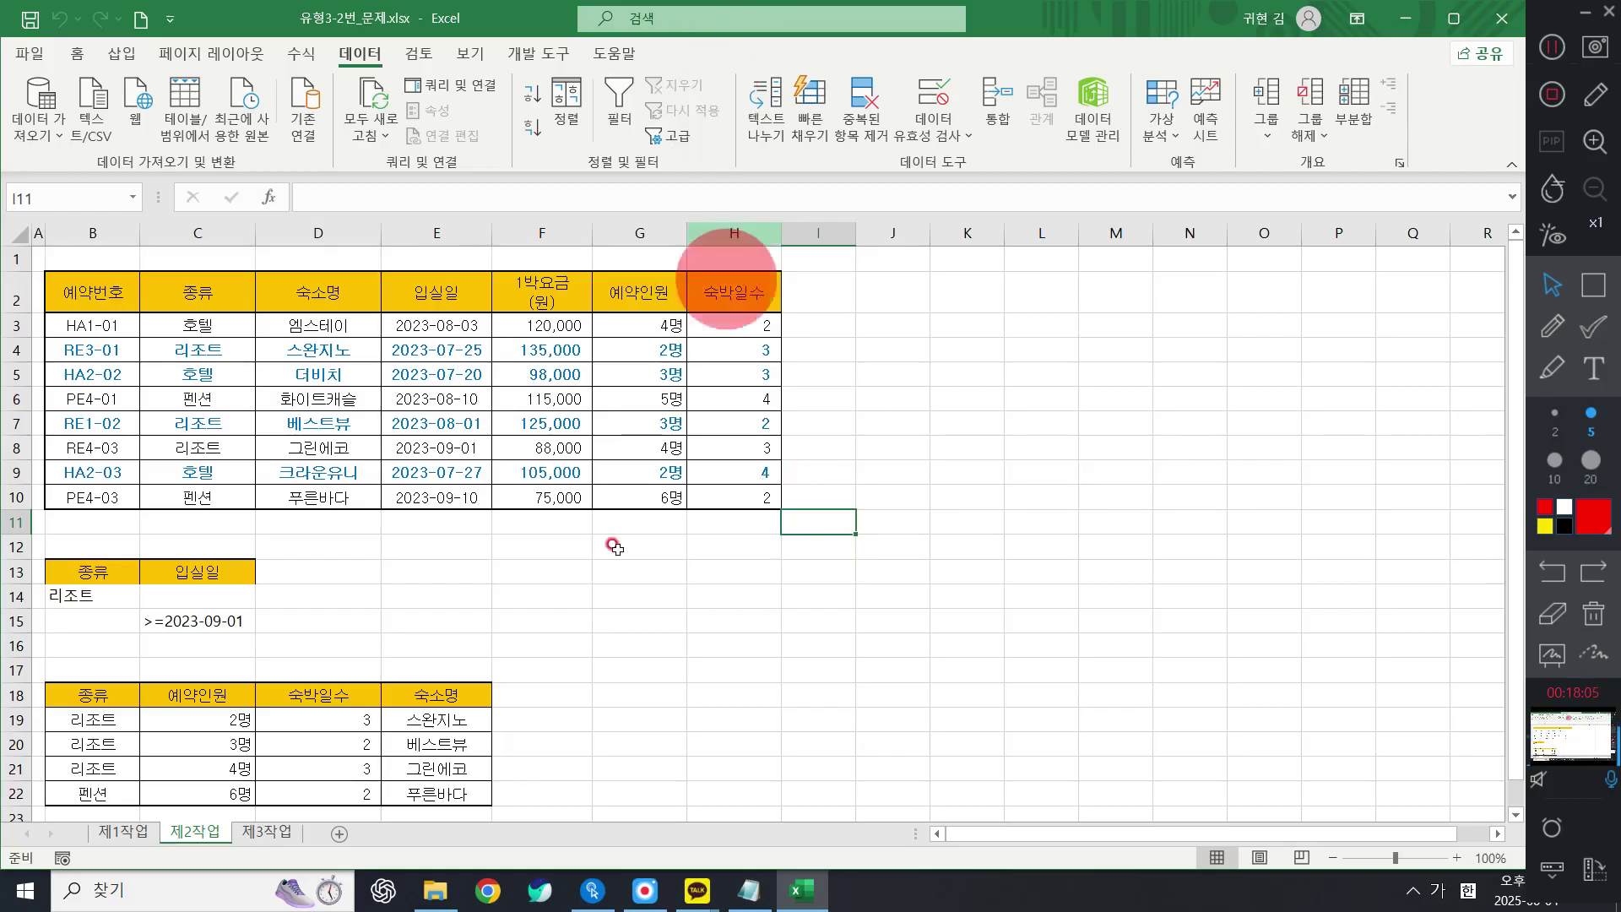
pyautogui.click(371, 572)
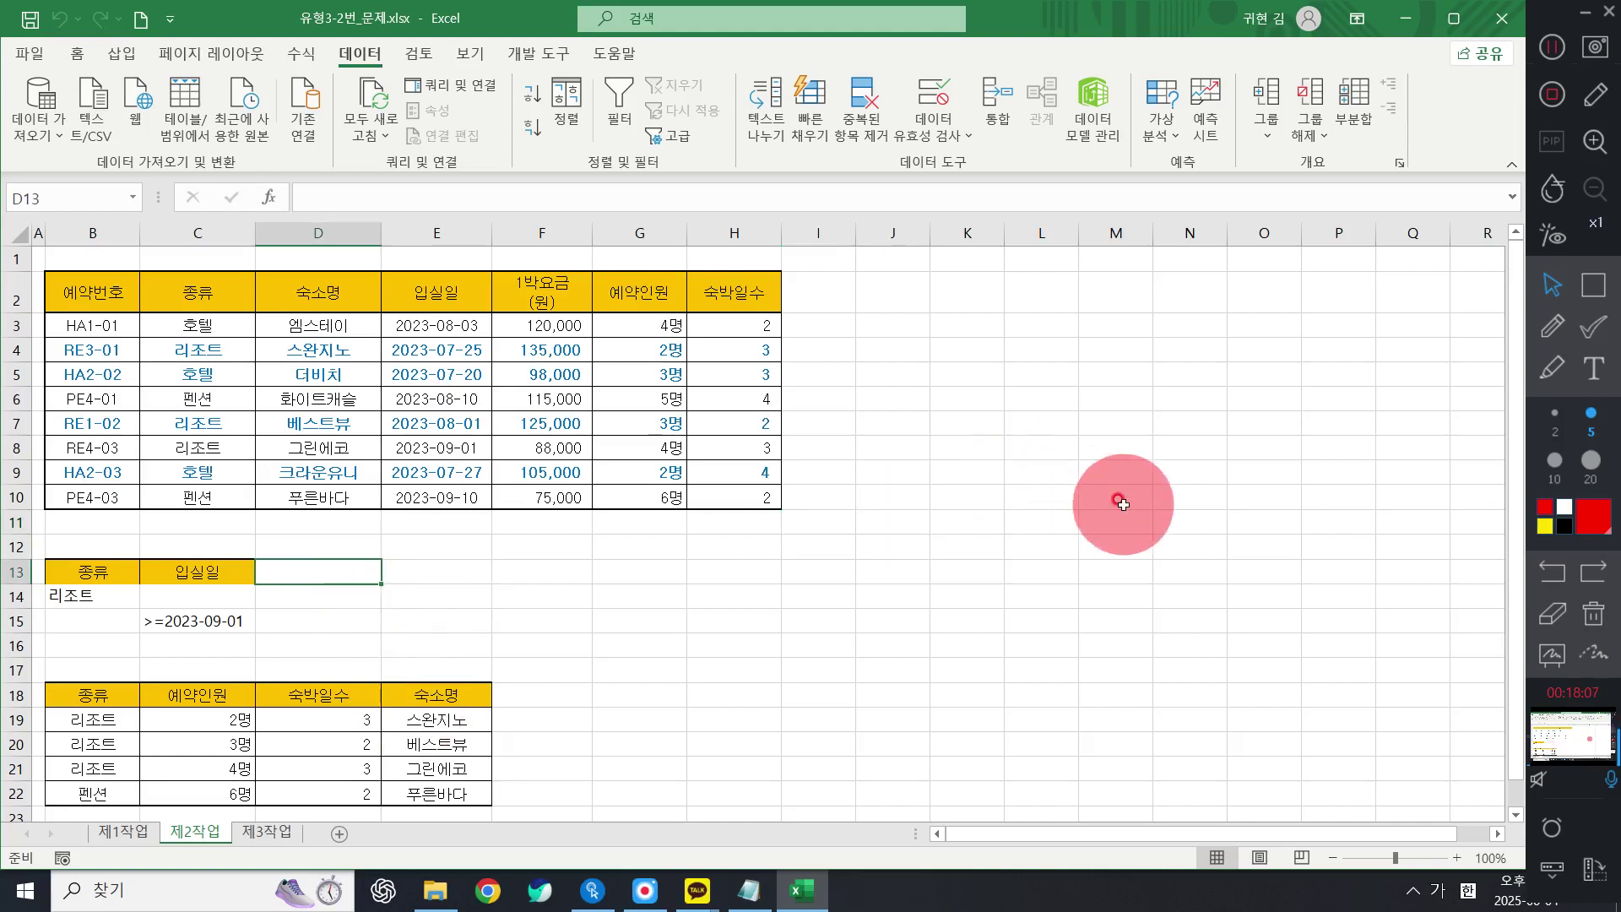
pyautogui.click(1503, 18)
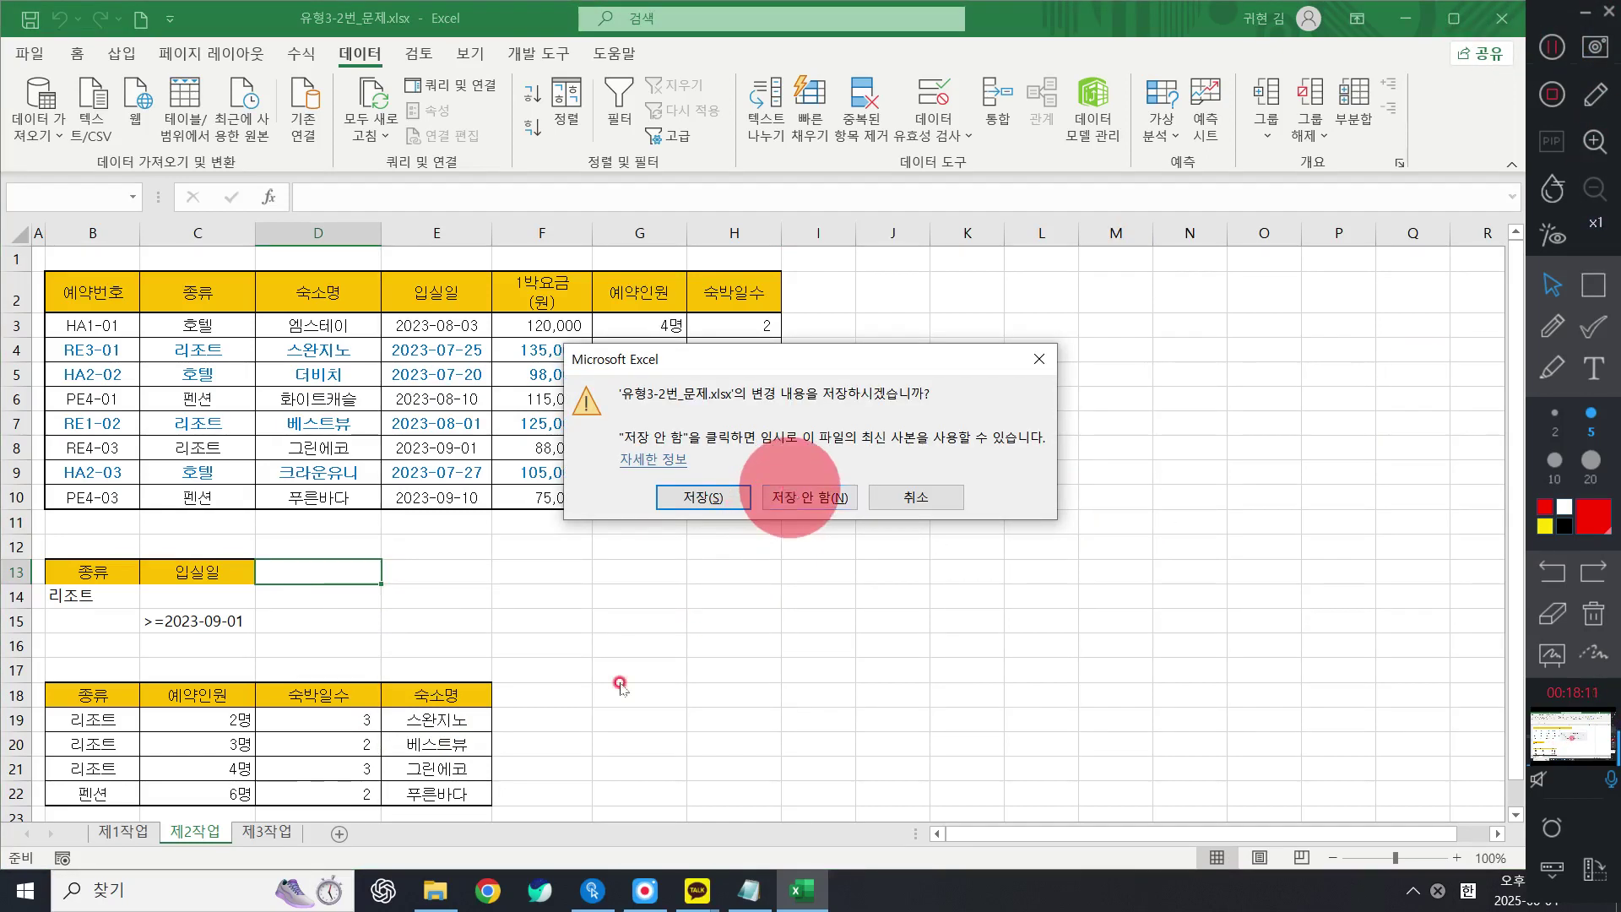
pyautogui.click(910, 500)
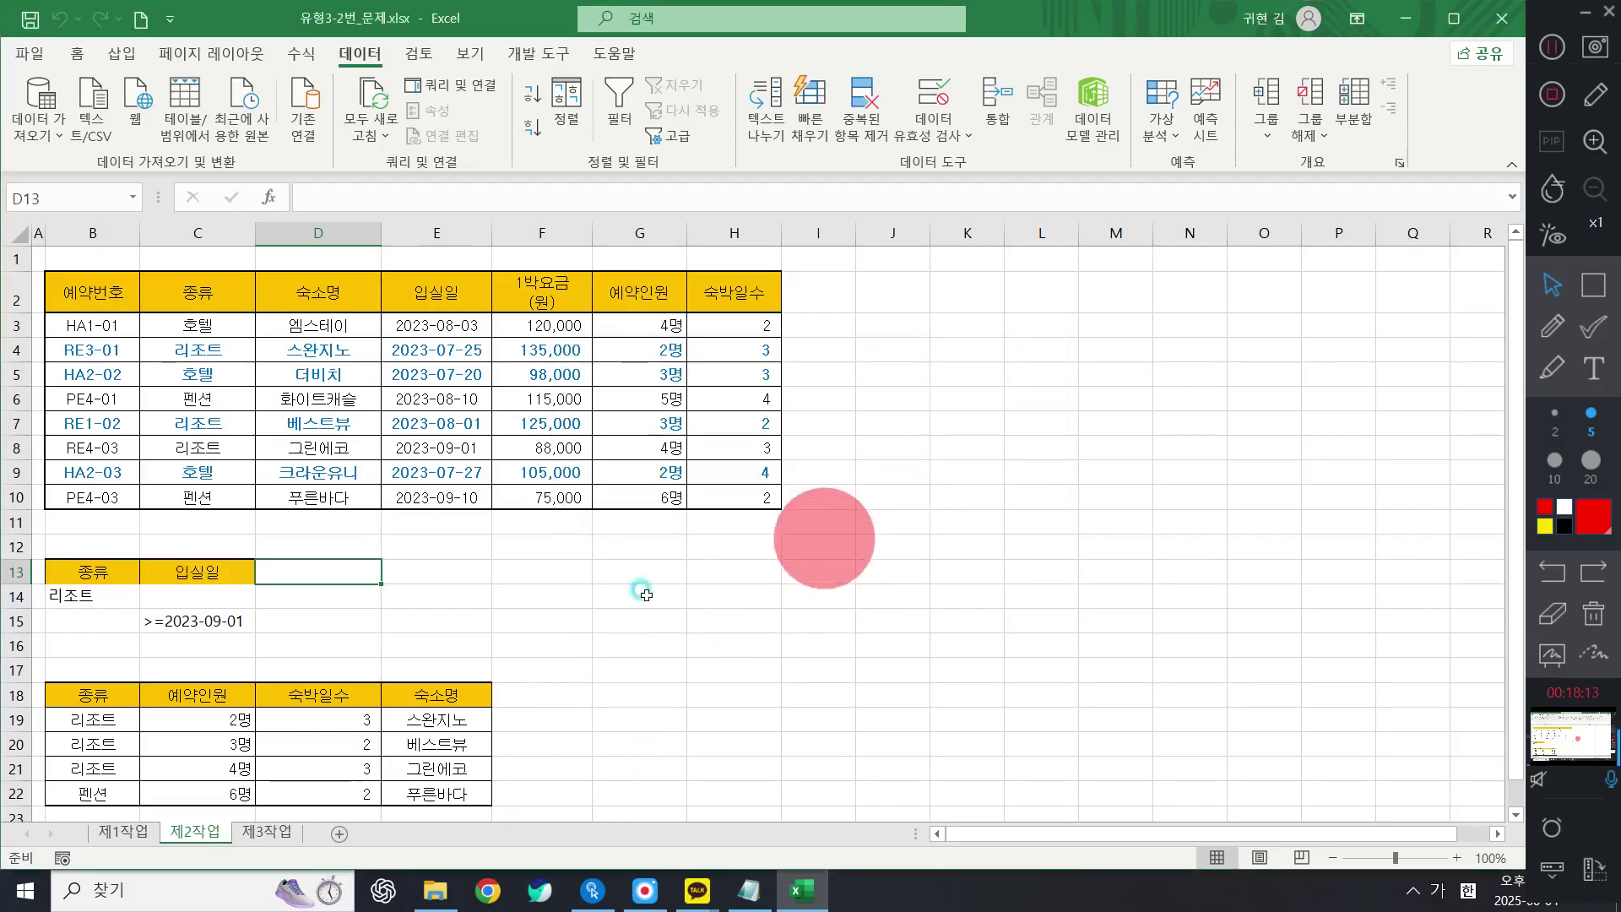
# Step: Remove the fill colour from the extracted results in B18:E22, including their header row
pyautogui.moveTo(75, 694); pyautogui.dragTo(433, 802)
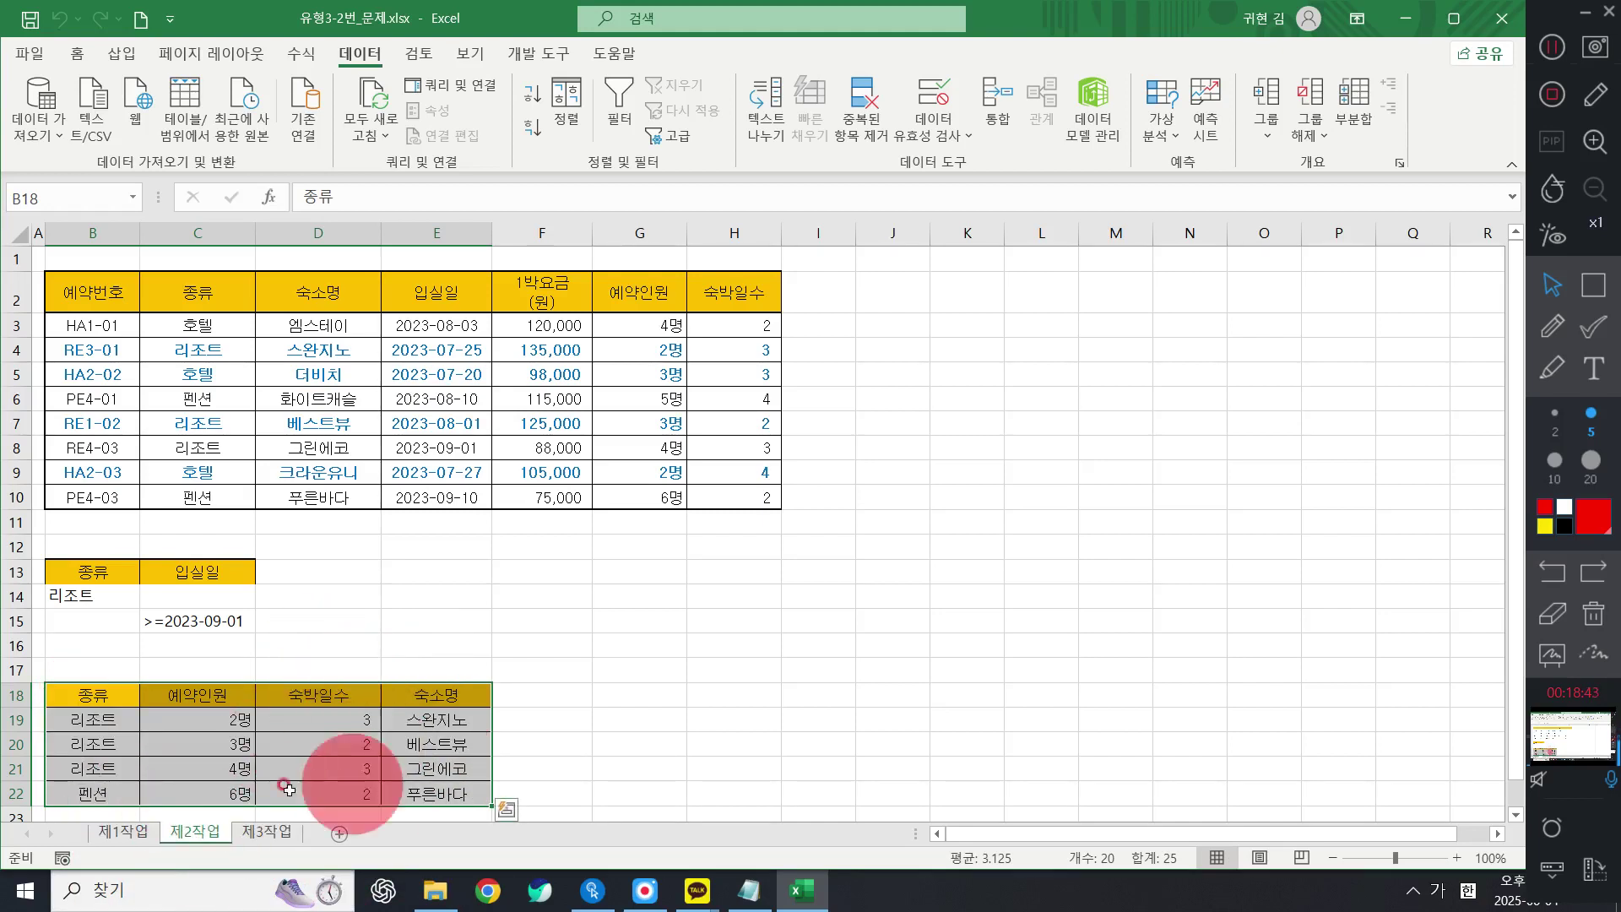
pyautogui.click(73, 53)
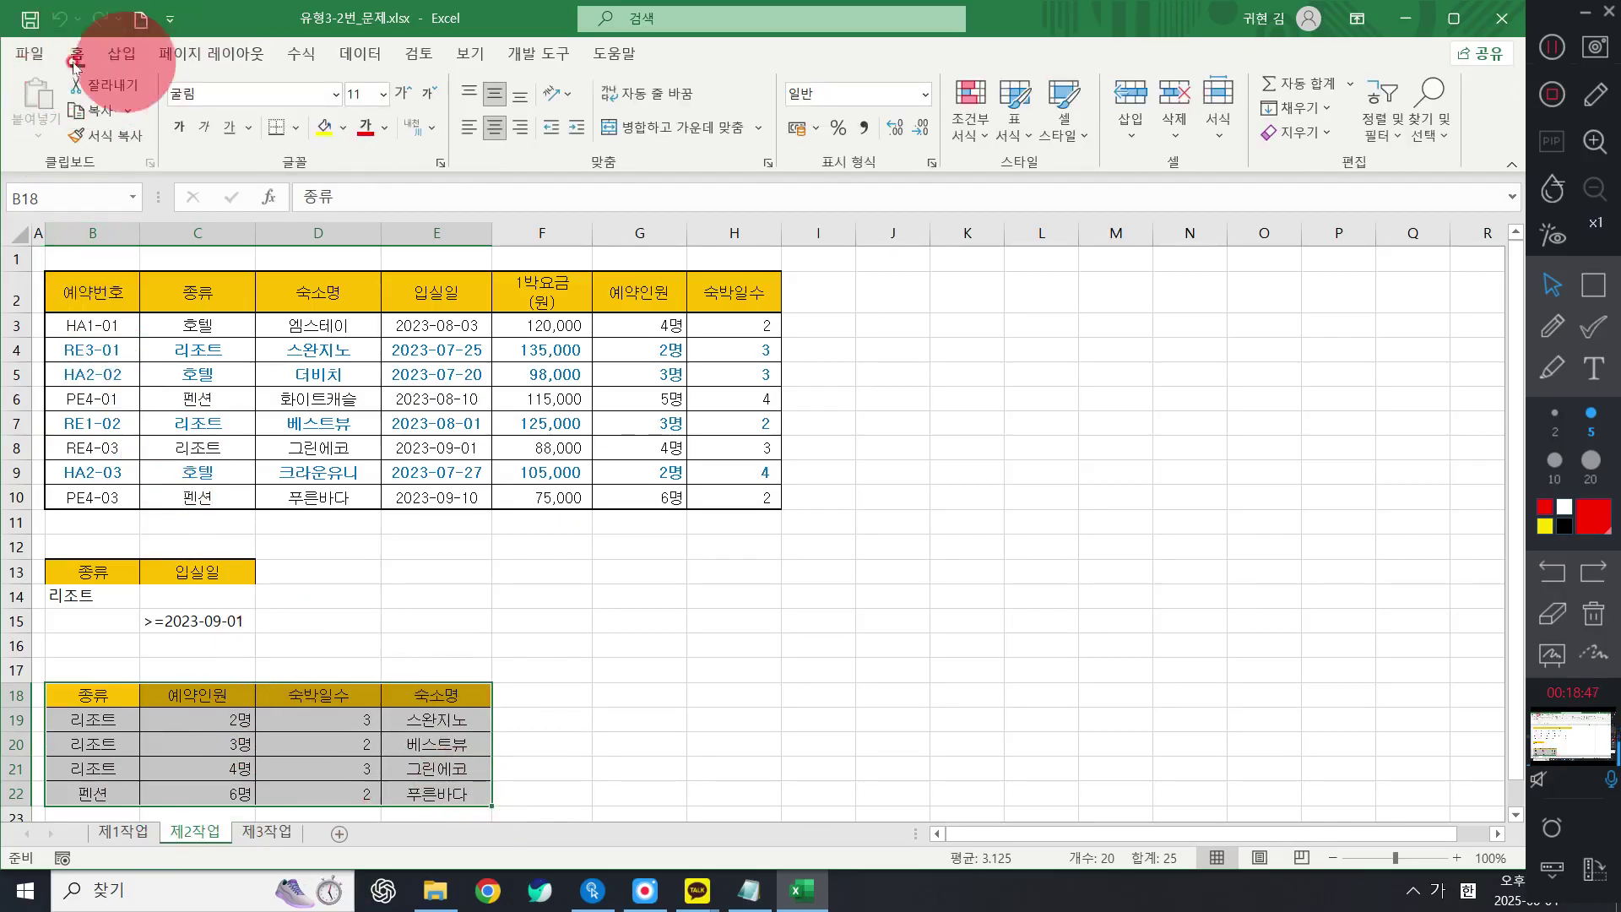
pyautogui.click(345, 129)
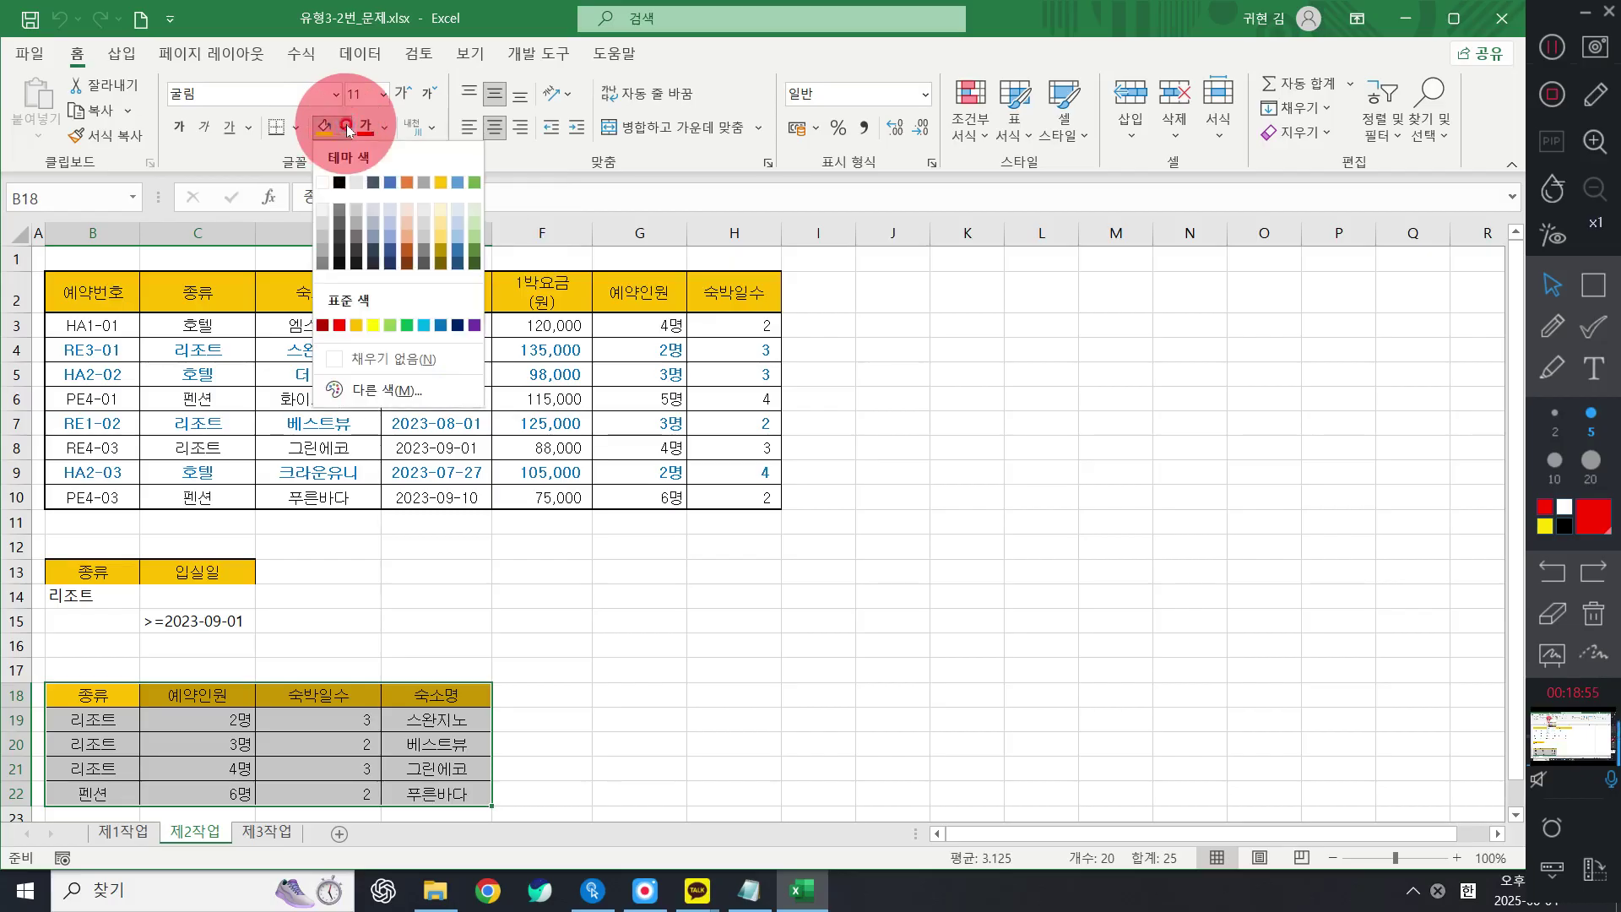
pyautogui.click(367, 359)
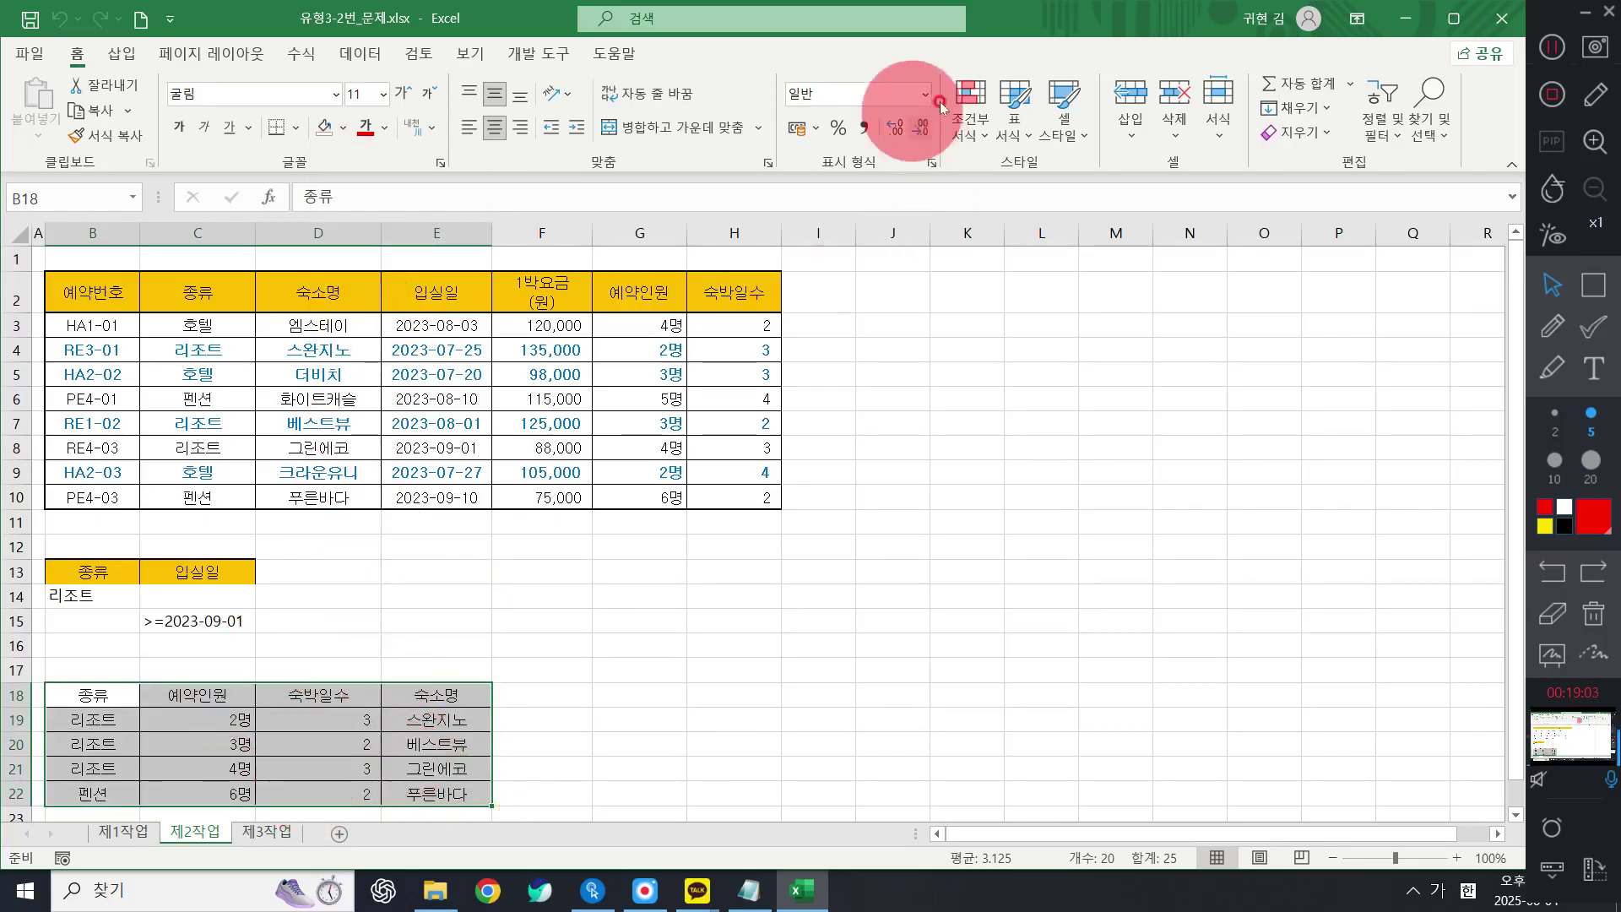
# Step: Format B18:E22 as a table with headers, using the light-blue style in the first row of 중간 styles, and turn off its filter buttons
pyautogui.click(1016, 112)
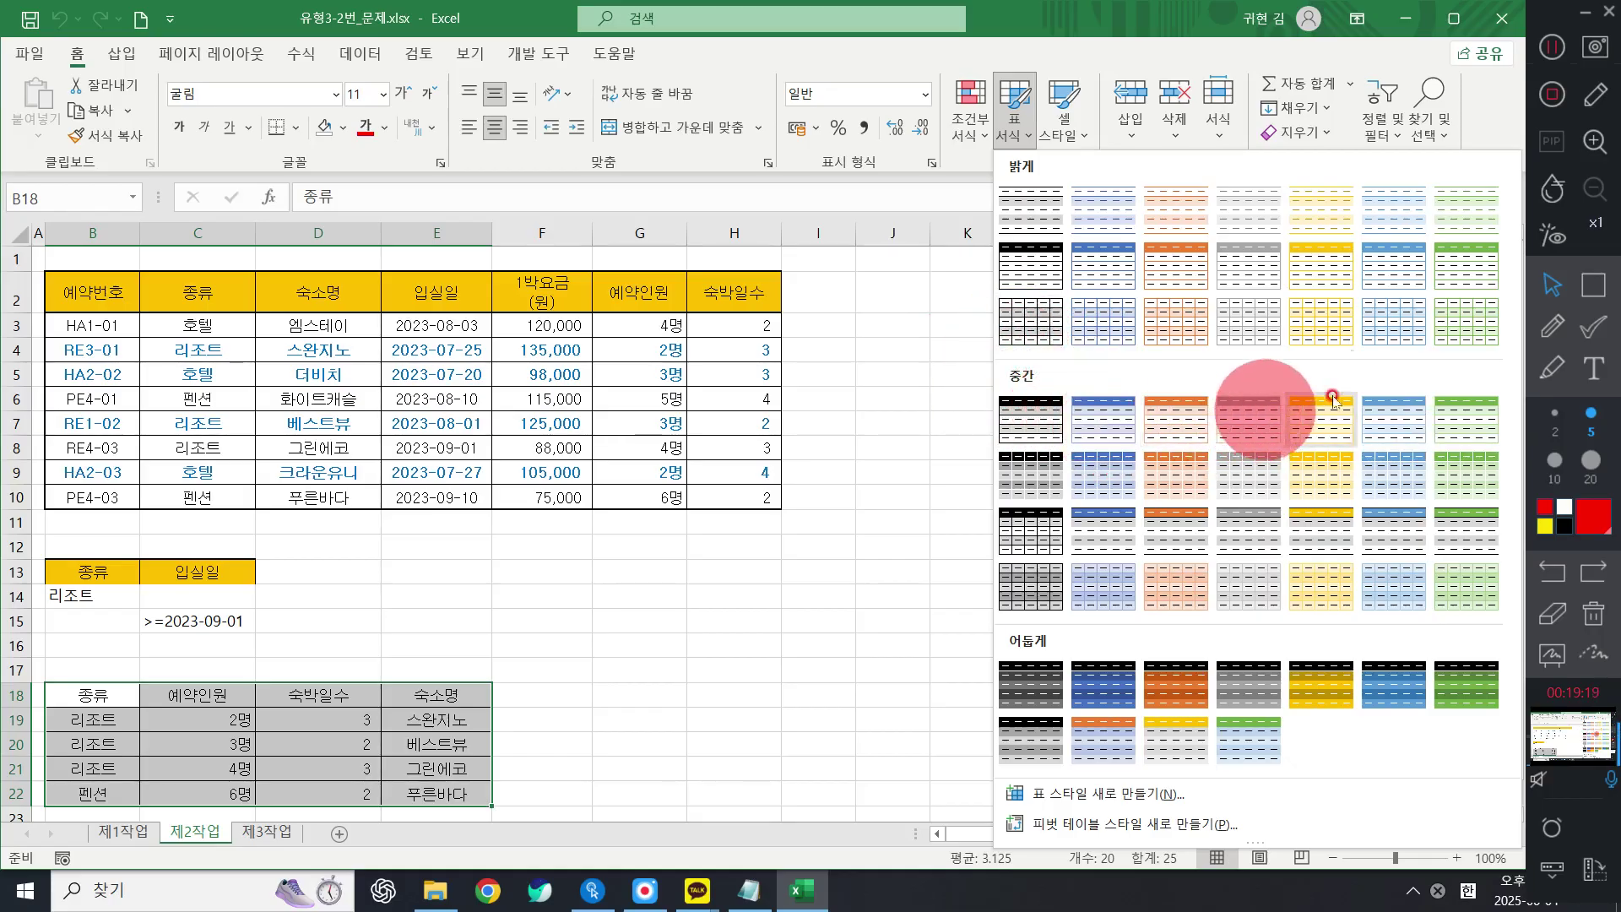
pyautogui.click(1388, 429)
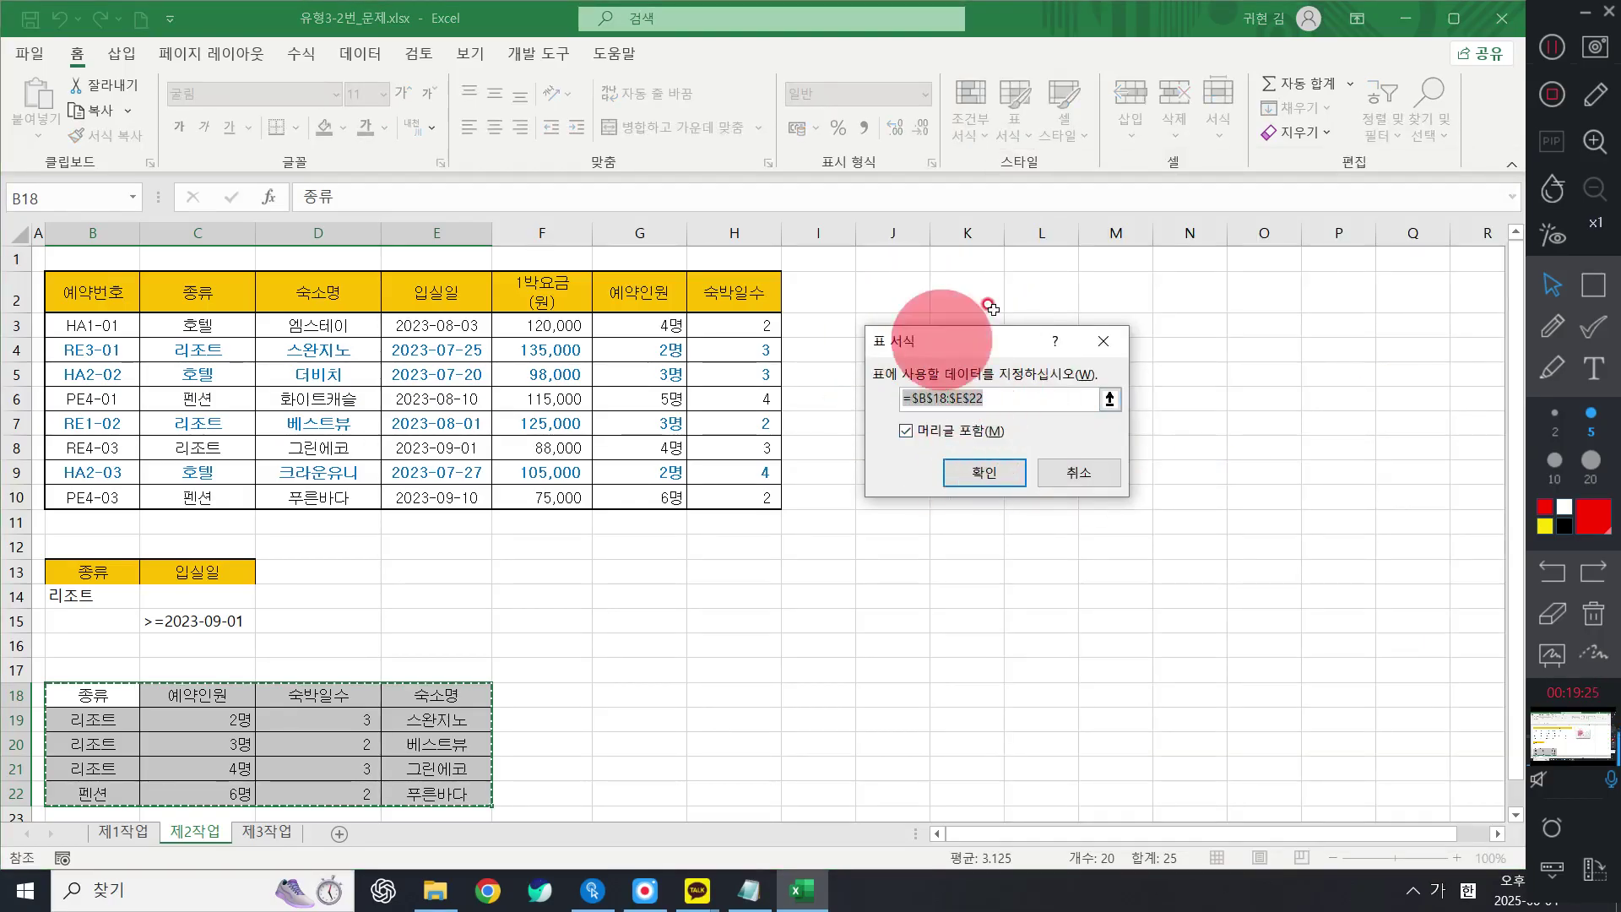
pyautogui.click(979, 466)
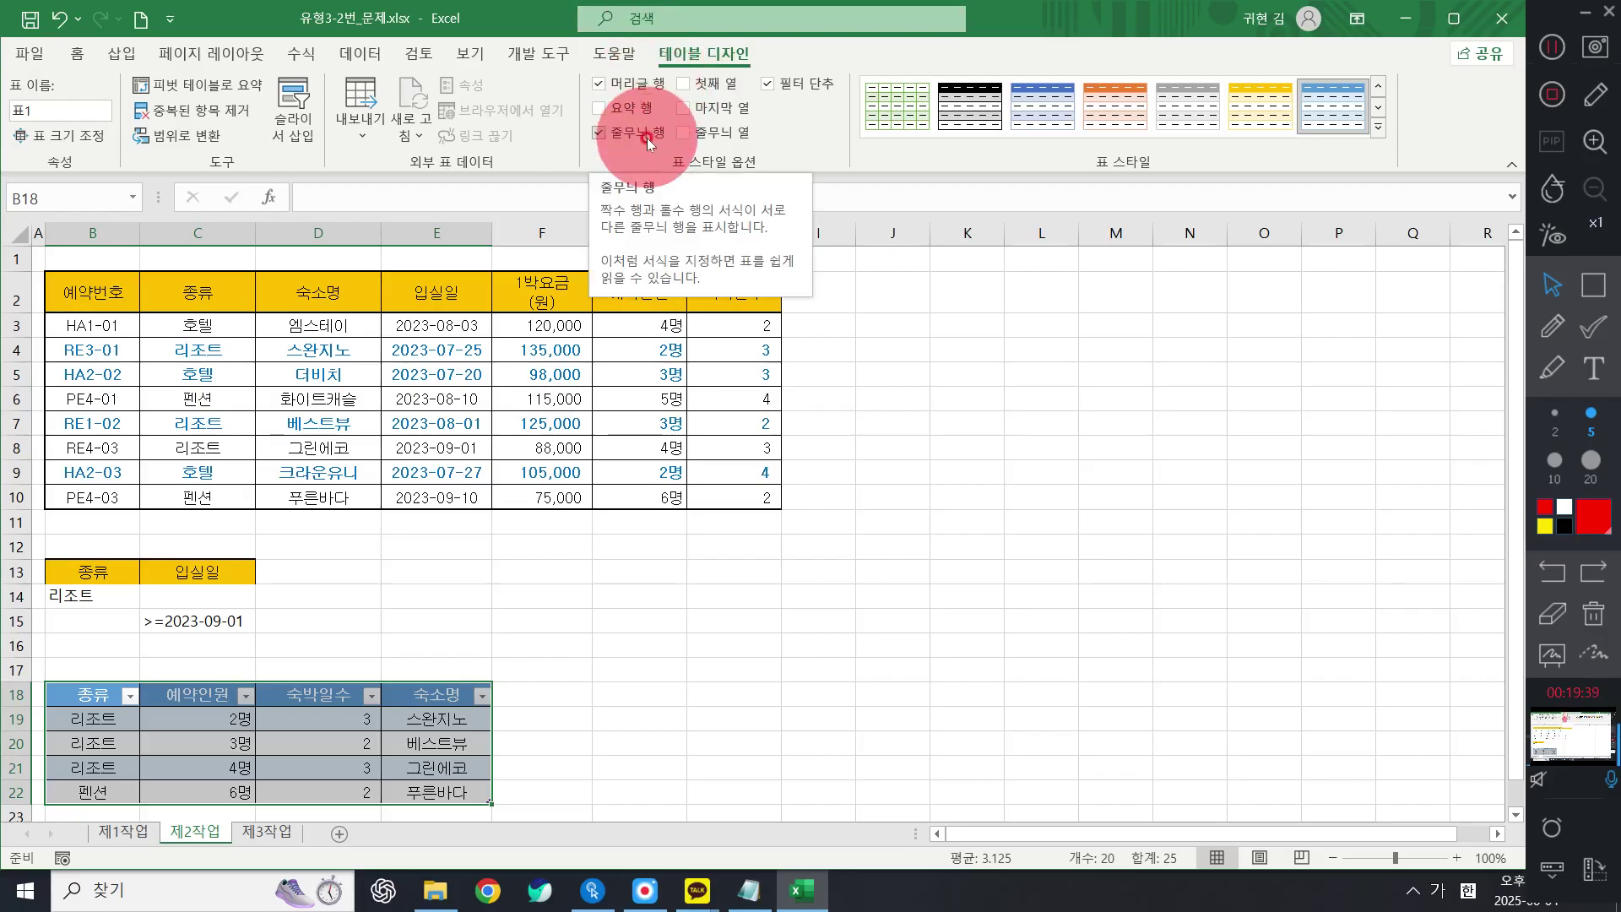
pyautogui.click(783, 82)
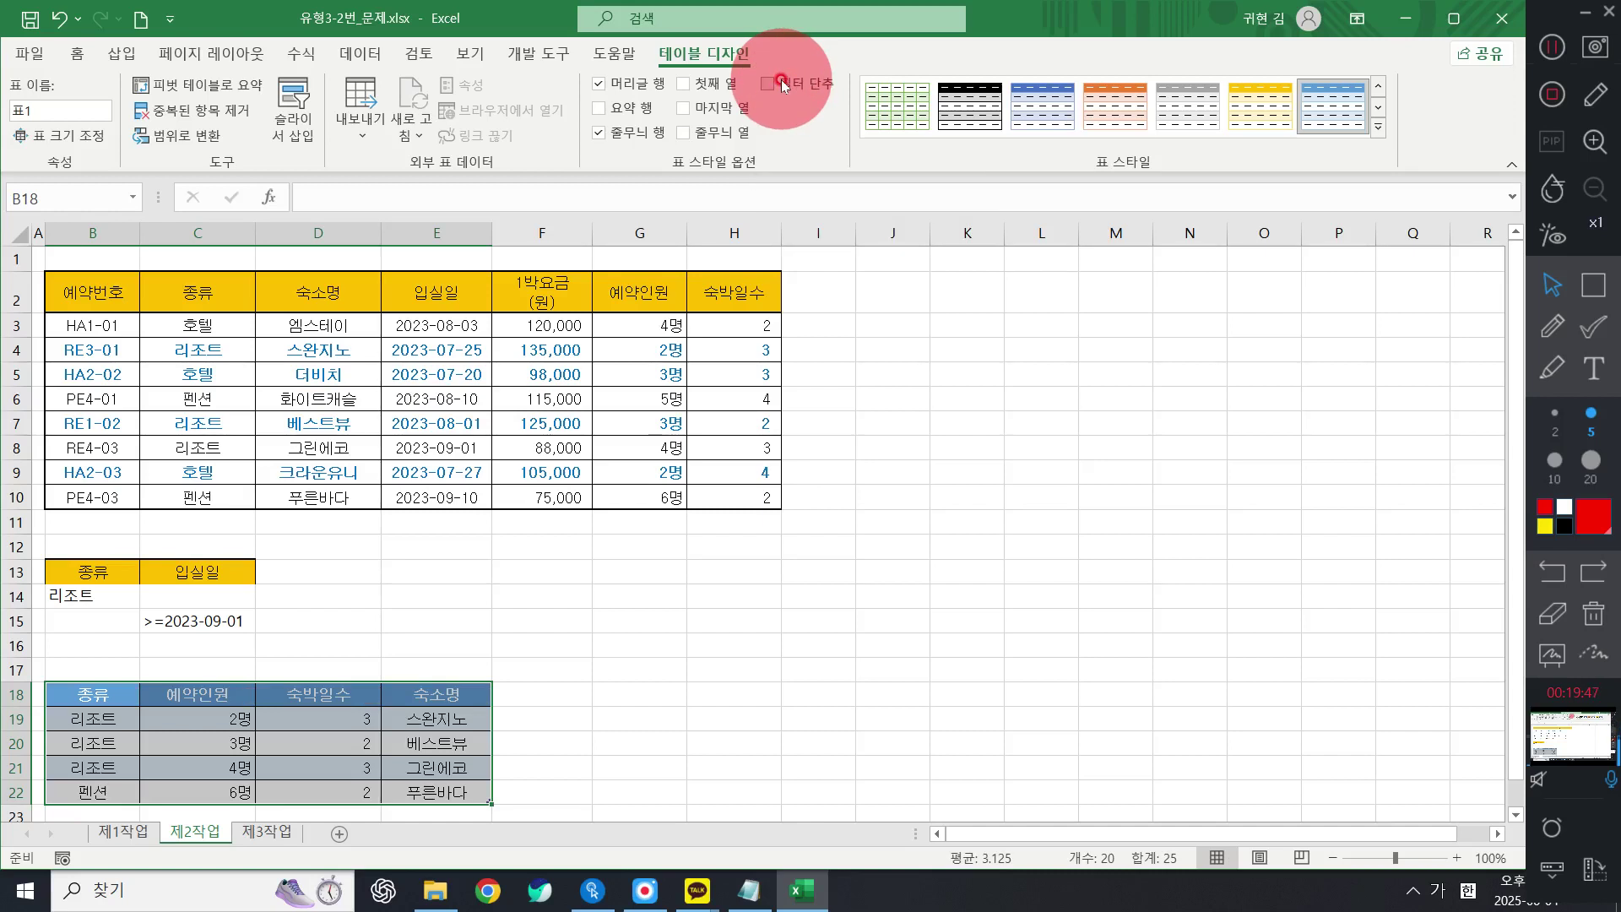
pyautogui.click(556, 596)
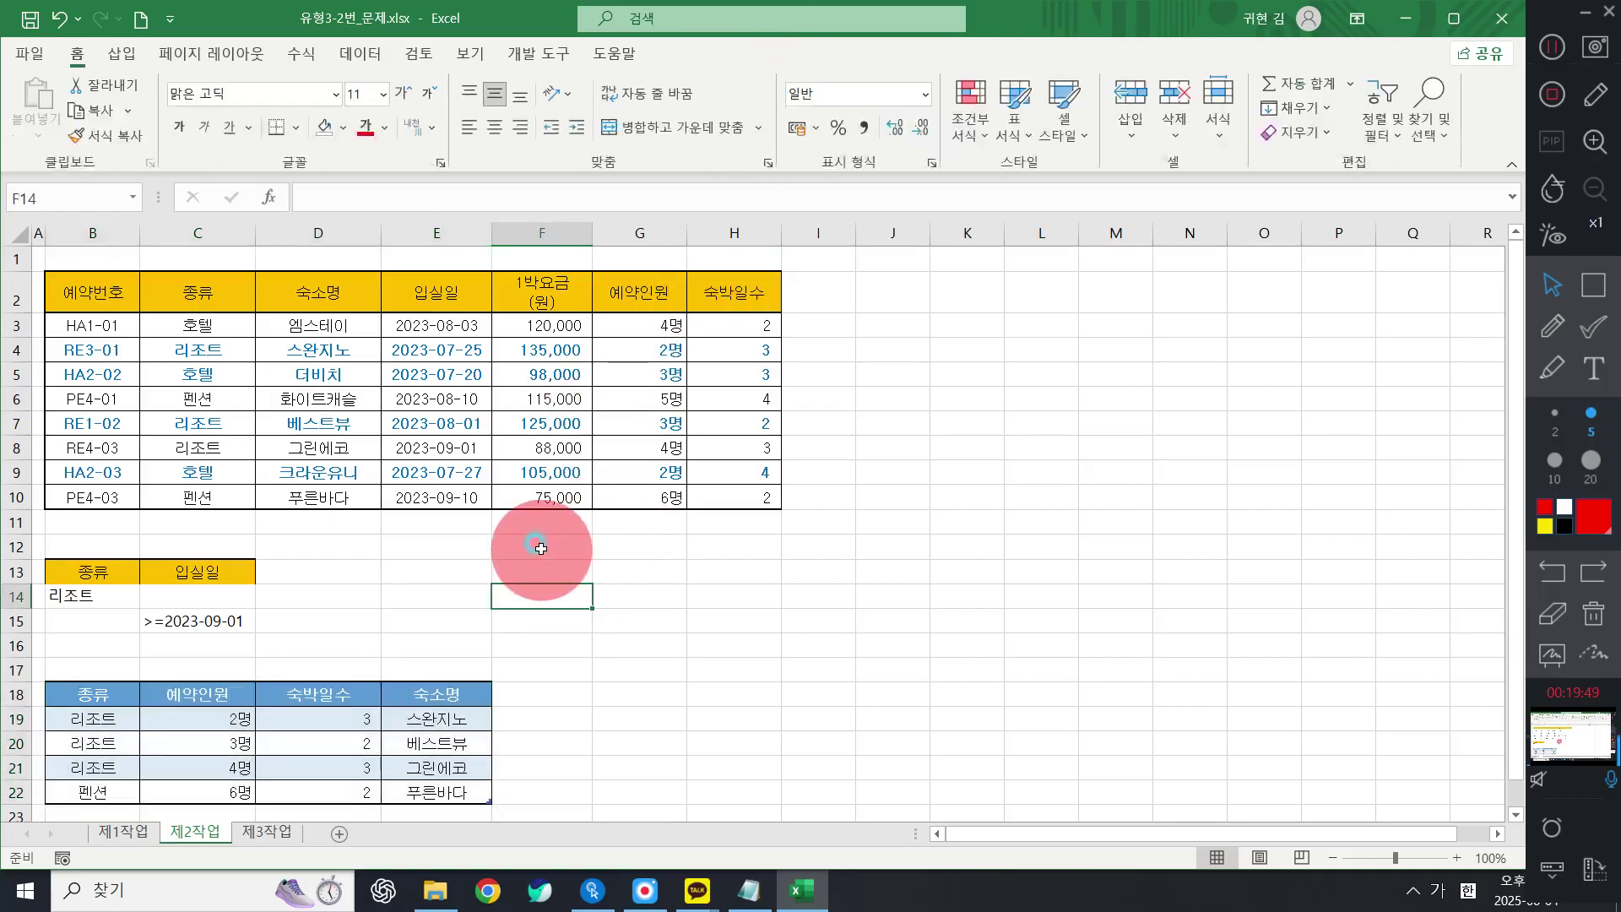